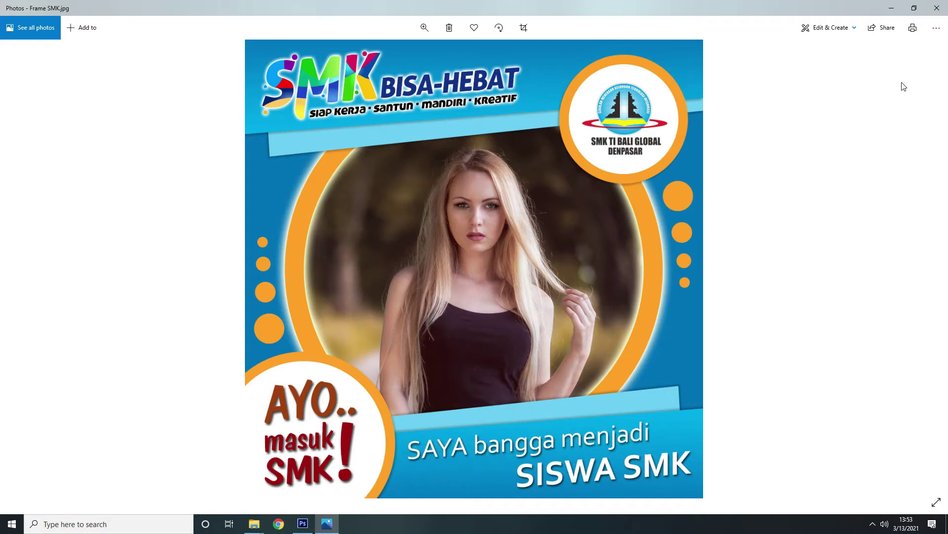
# - Switch from the photo viewer to Photoshop and show the bg layer, checking its circular cut-out with the Background layer briefly hidden
pyautogui.click(937, 8)
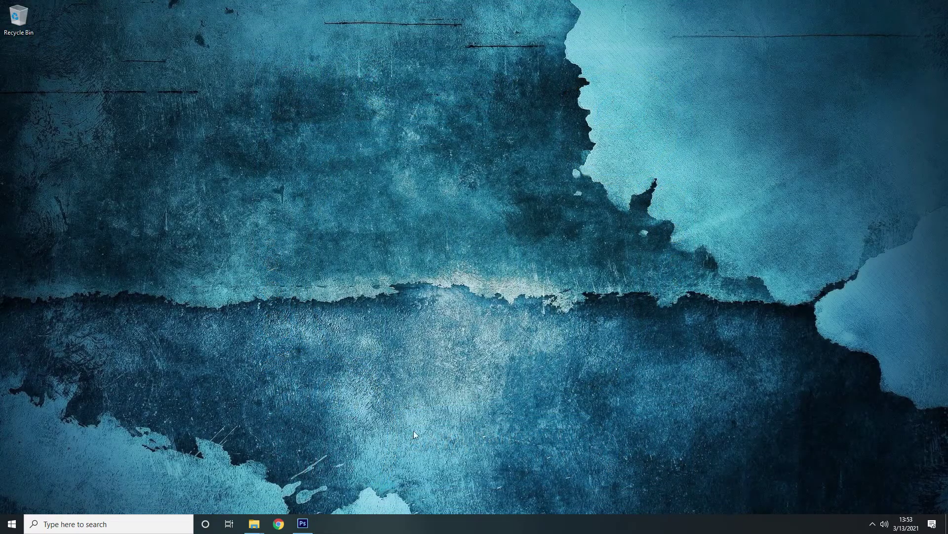
pyautogui.click(303, 523)
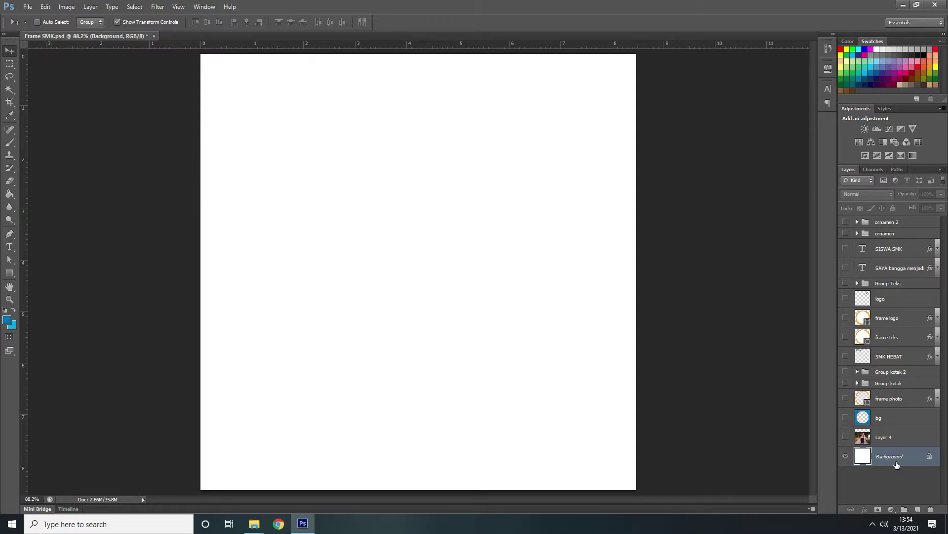
pyautogui.click(846, 418)
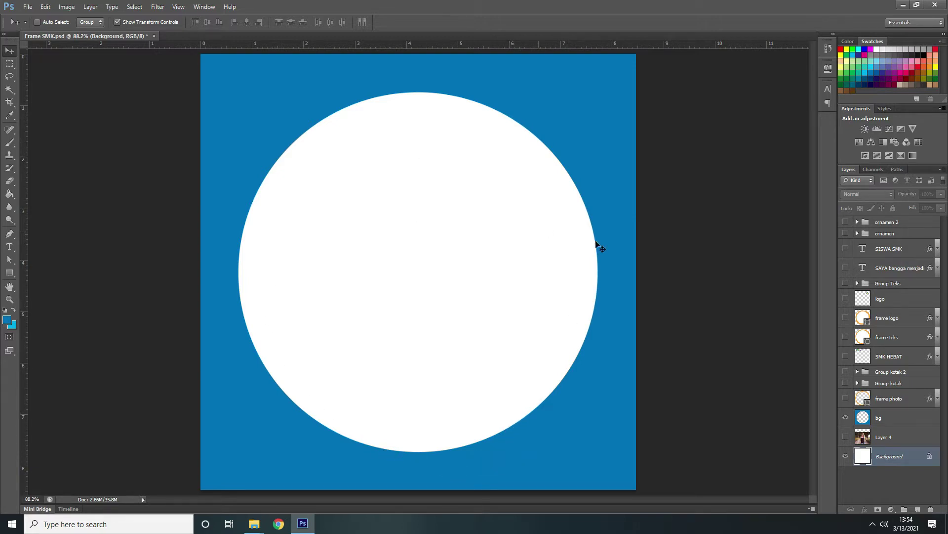
pyautogui.click(845, 457)
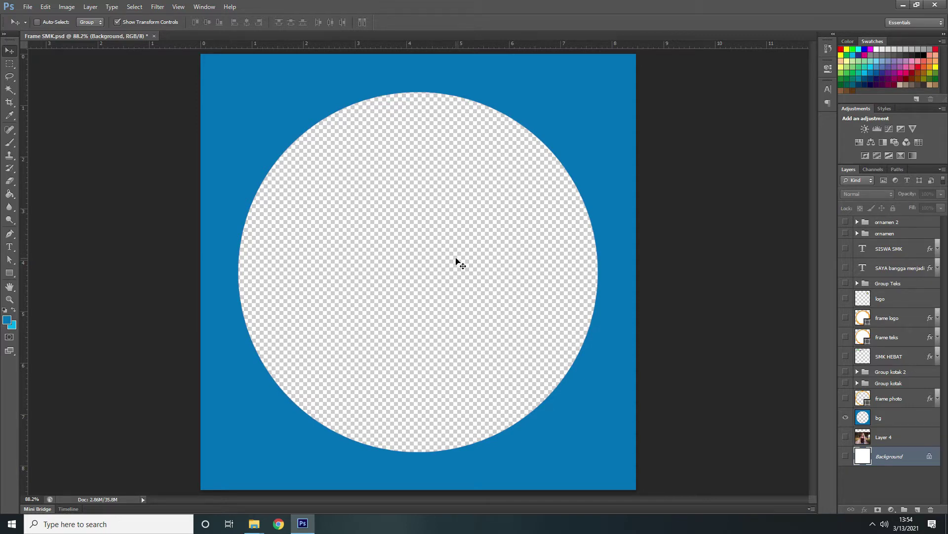
pyautogui.click(845, 456)
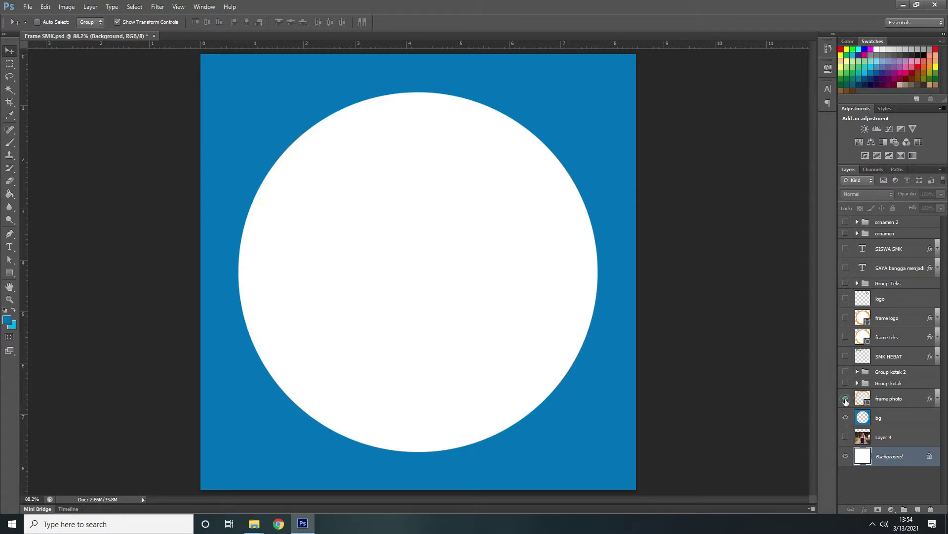
# - Show the frame photo, Group kotak, Group kotak 2 and SMK HEBAT layers in turn
pyautogui.click(846, 400)
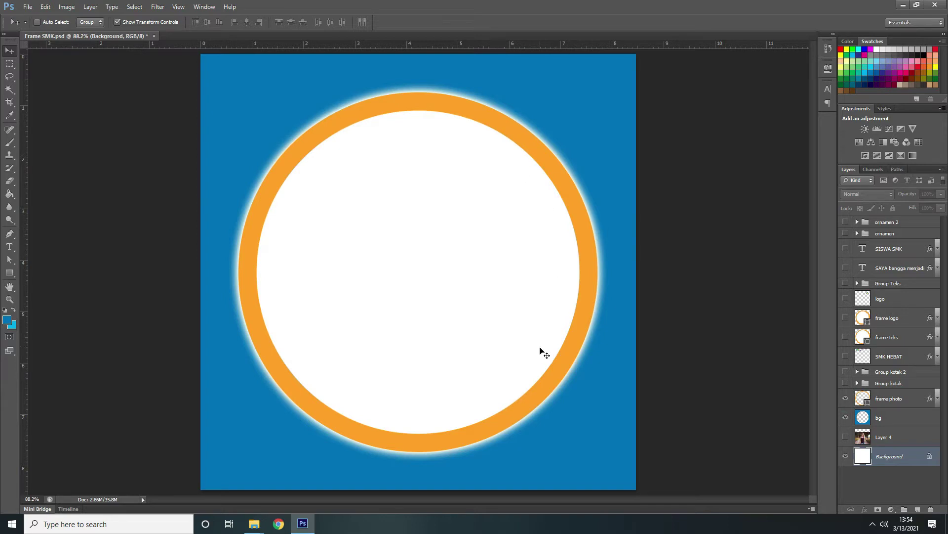
pyautogui.click(846, 384)
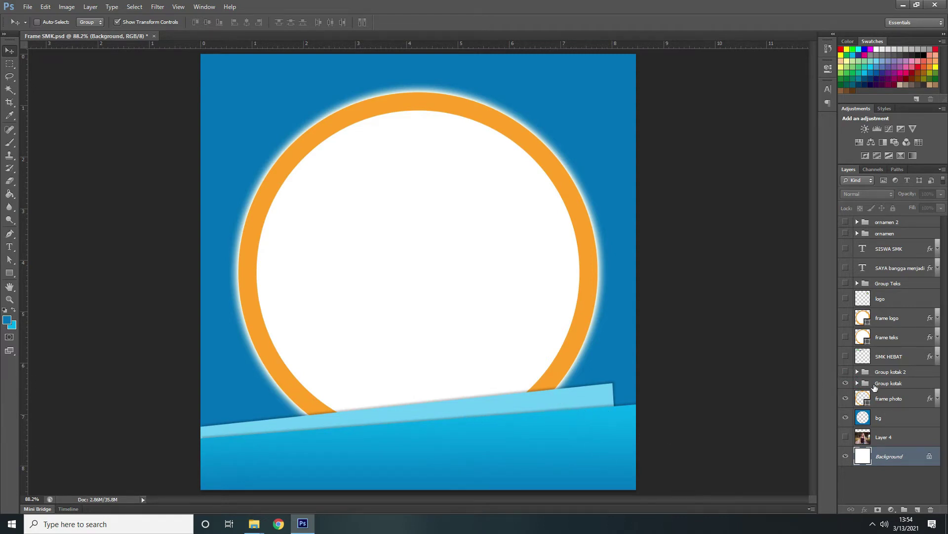
pyautogui.click(845, 372)
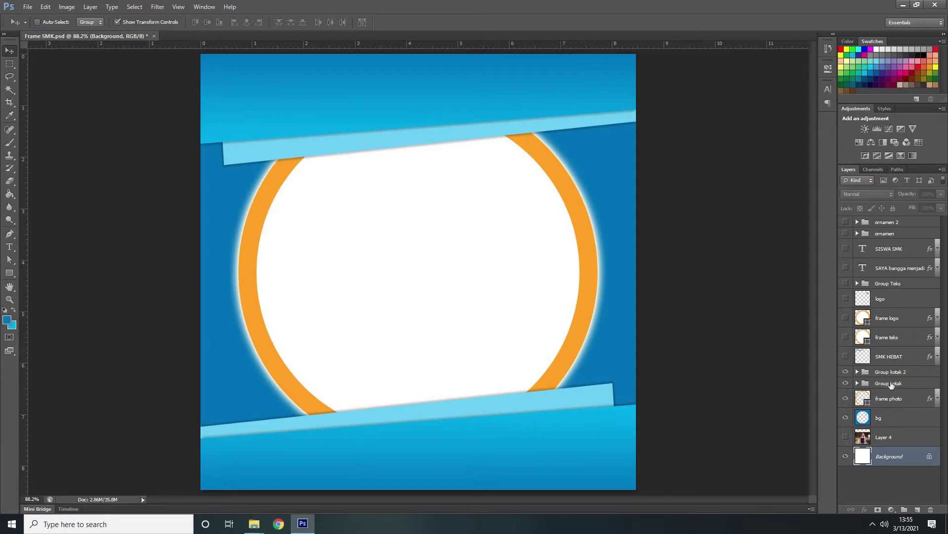
pyautogui.click(846, 356)
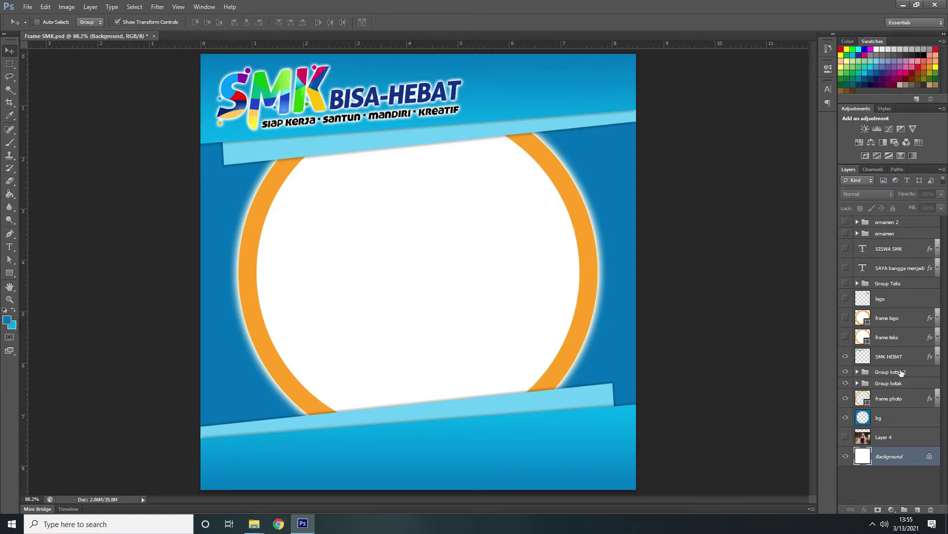
# - Show the frame teks and frame logo circles, followed by the logo and Group Teks layers
pyautogui.click(846, 339)
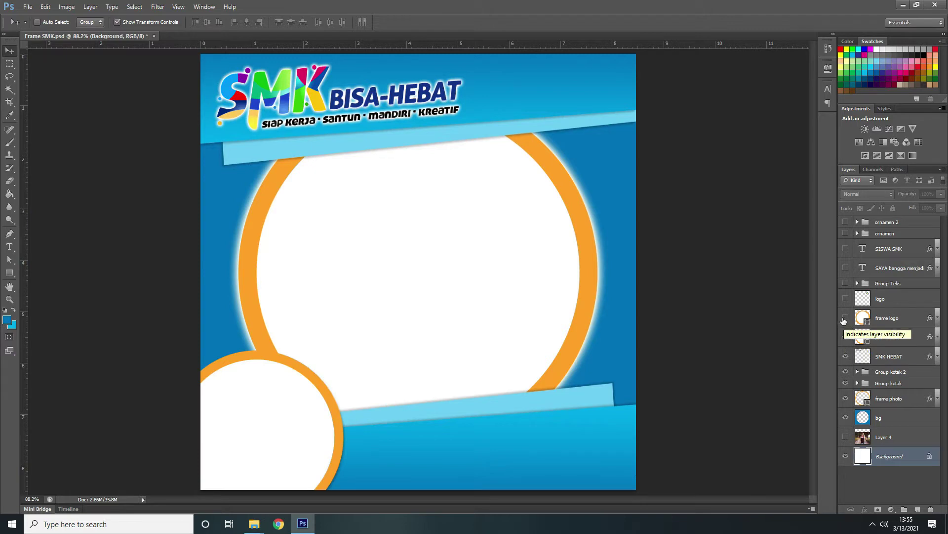
pyautogui.click(846, 318)
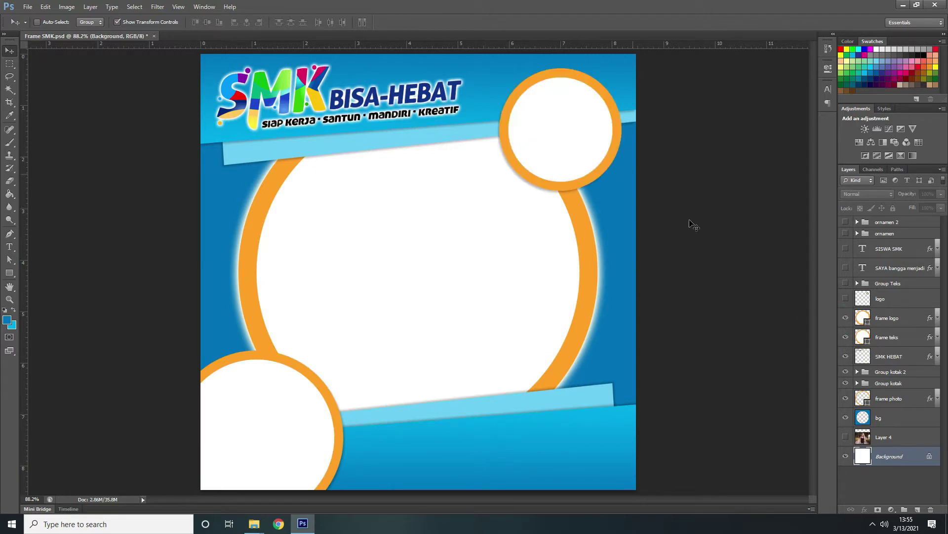
pyautogui.click(845, 298)
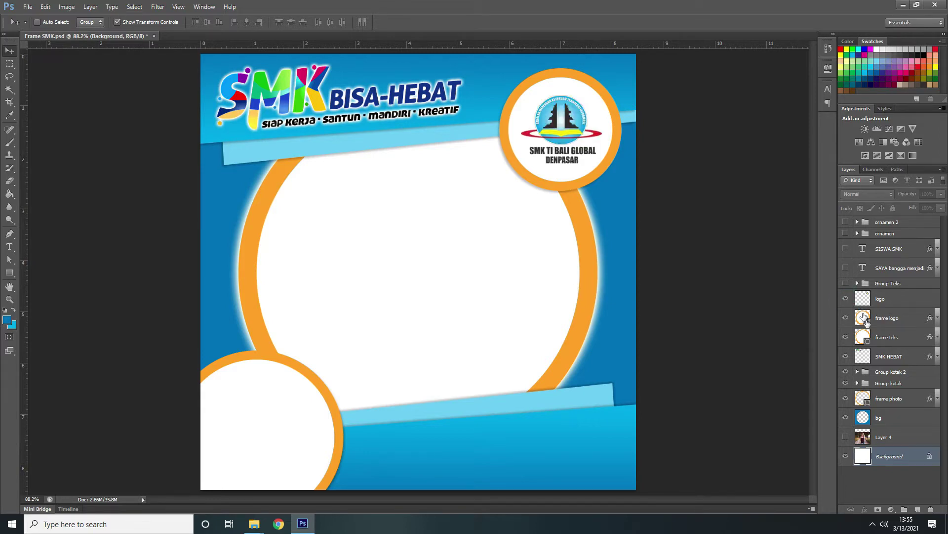
pyautogui.click(845, 283)
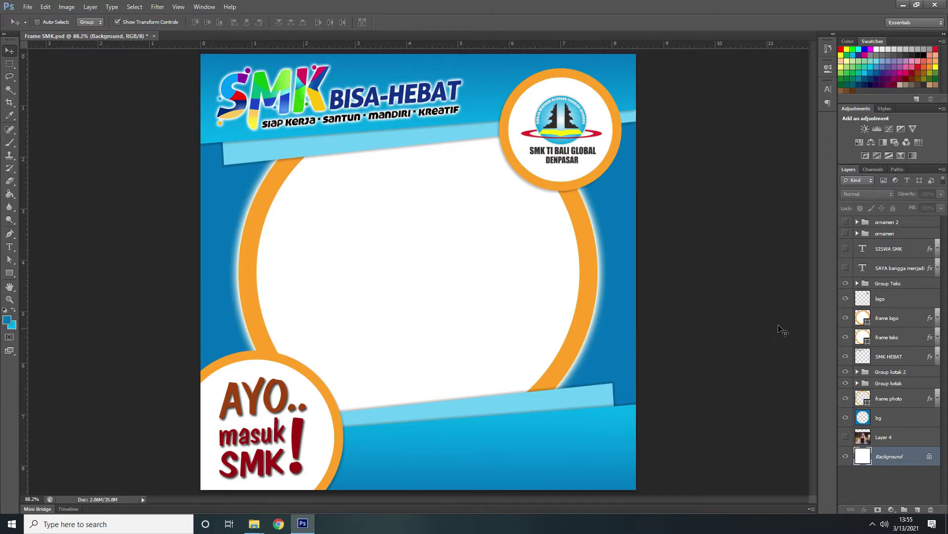
# - Inspect the text layers in Group Teks by expanding it, hiding and showing each one, and collapsing the group again
pyautogui.click(859, 286)
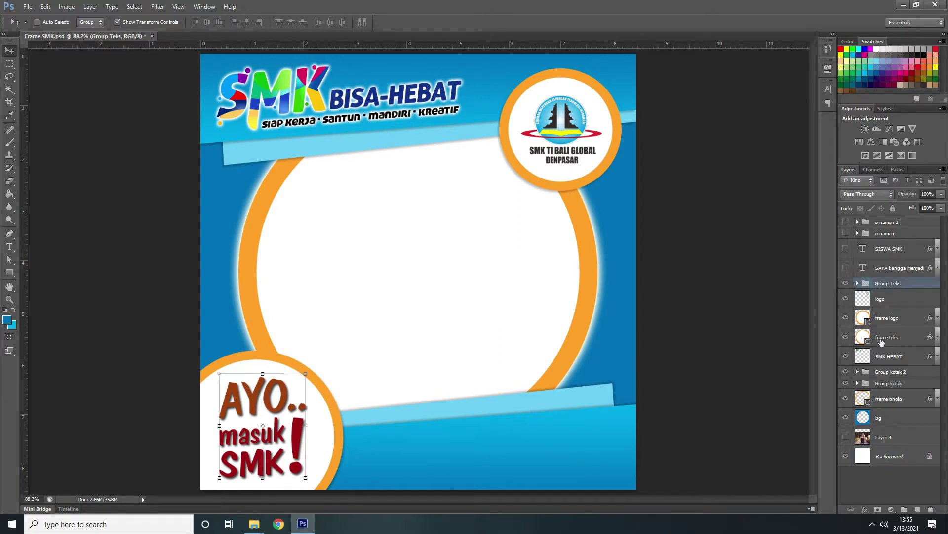
pyautogui.click(858, 284)
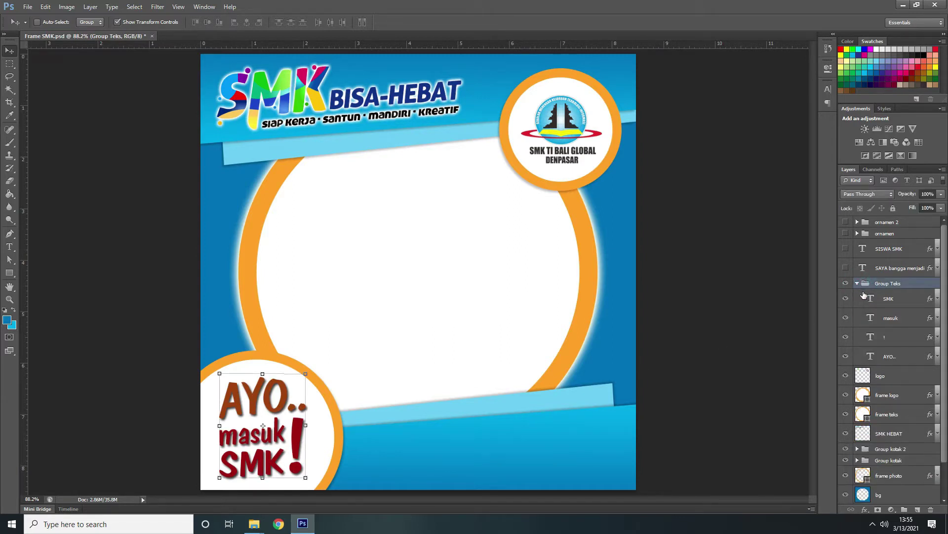
pyautogui.click(846, 356)
pyautogui.click(846, 337)
pyautogui.click(846, 318)
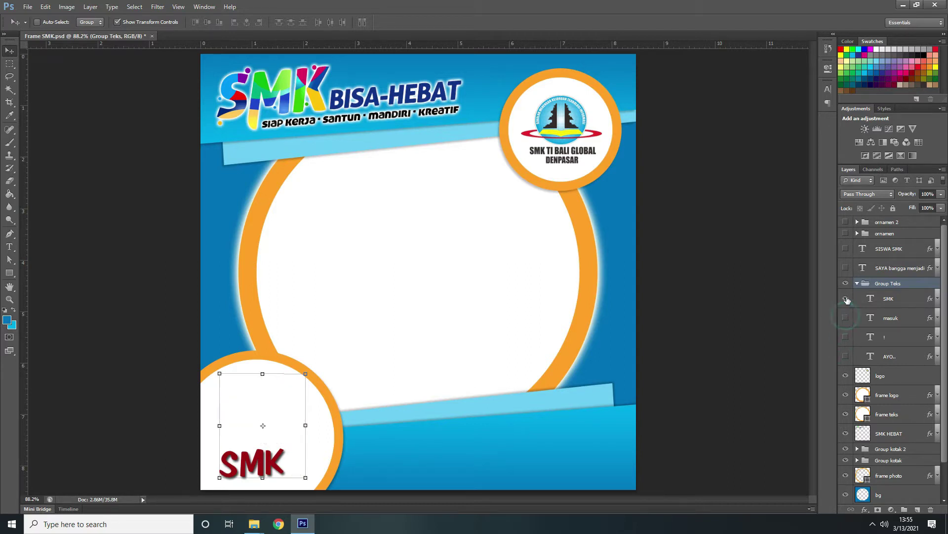
pyautogui.click(845, 299)
pyautogui.click(847, 356)
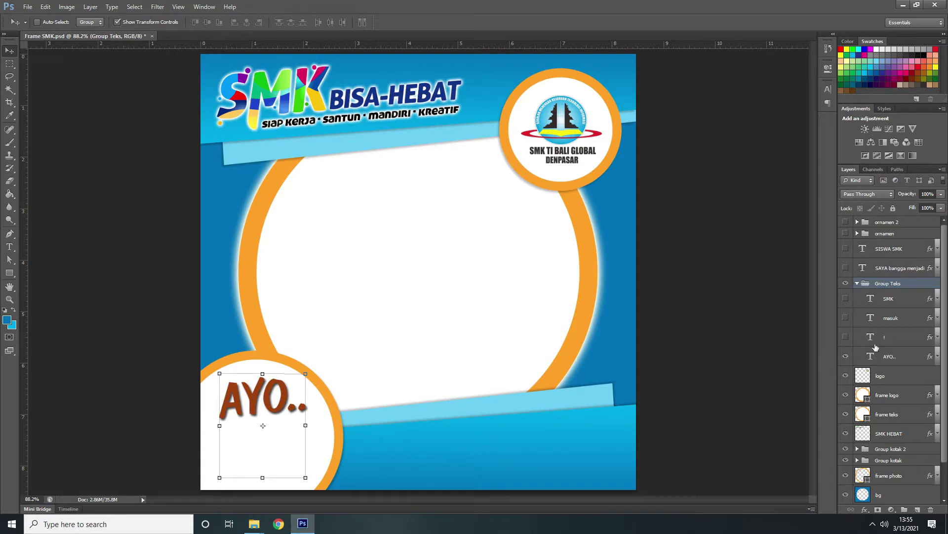
pyautogui.click(846, 298)
pyautogui.click(846, 318)
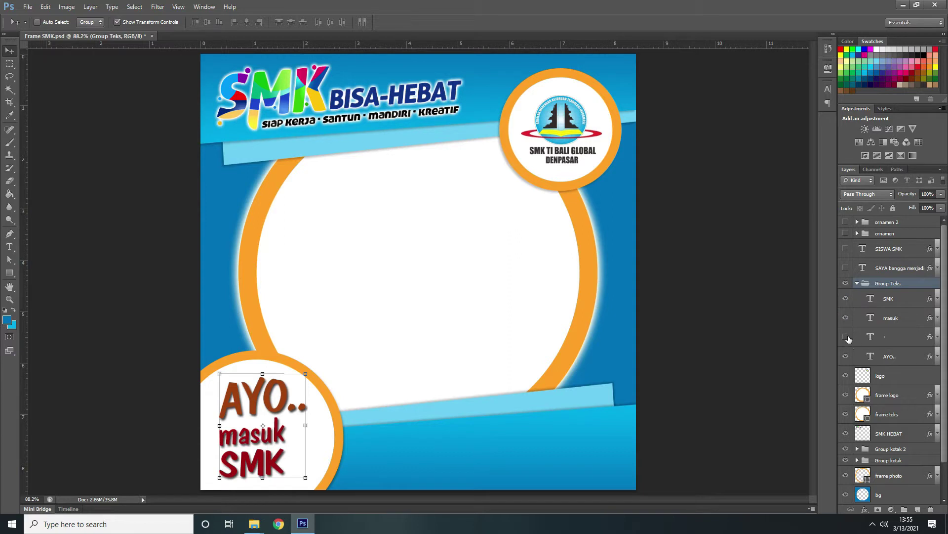
pyautogui.click(845, 336)
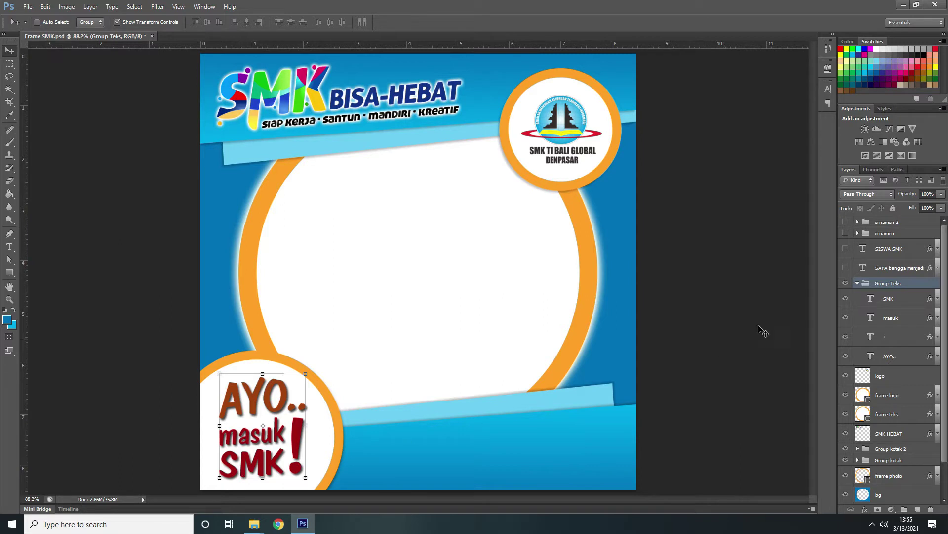
pyautogui.click(857, 284)
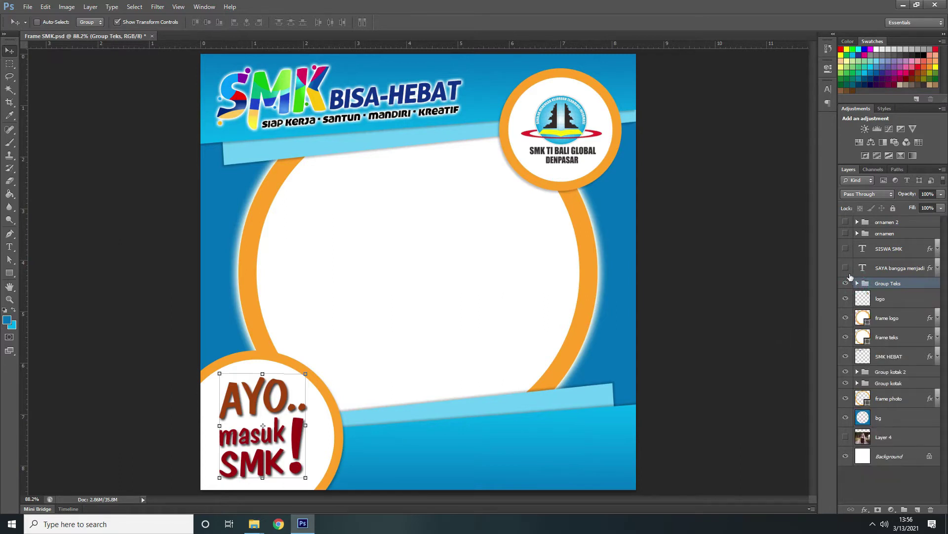
# - Show the SAYA bangga menjadi and SISWA SMK text layers and both ornamen groups
pyautogui.click(846, 268)
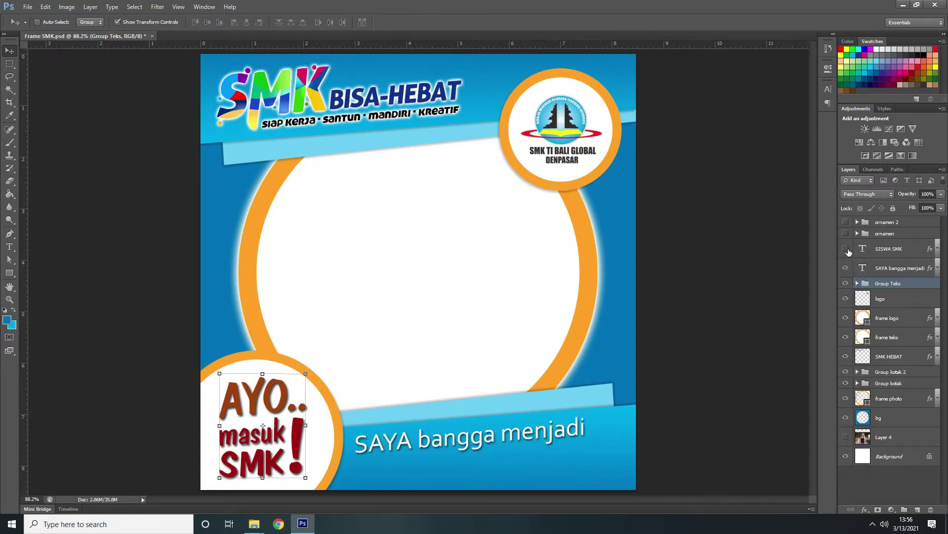
pyautogui.click(845, 249)
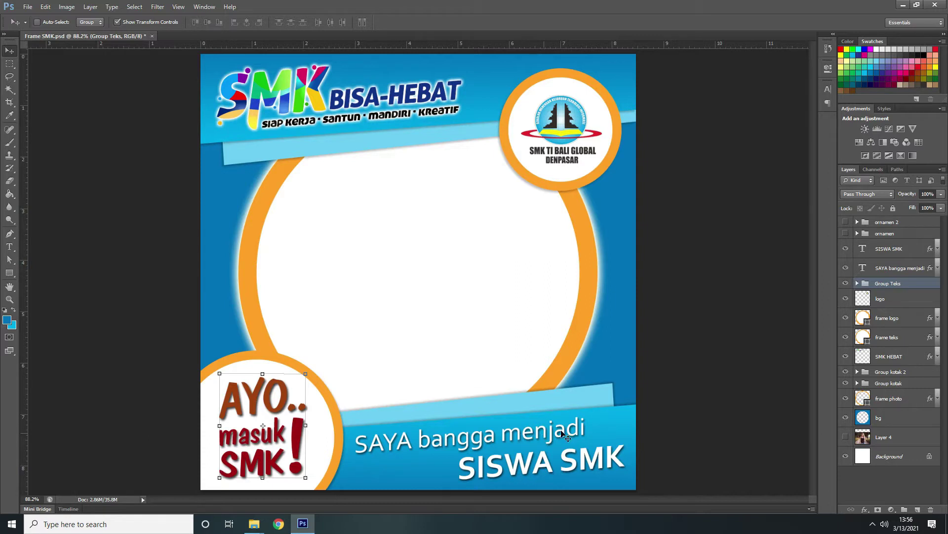
pyautogui.click(882, 235)
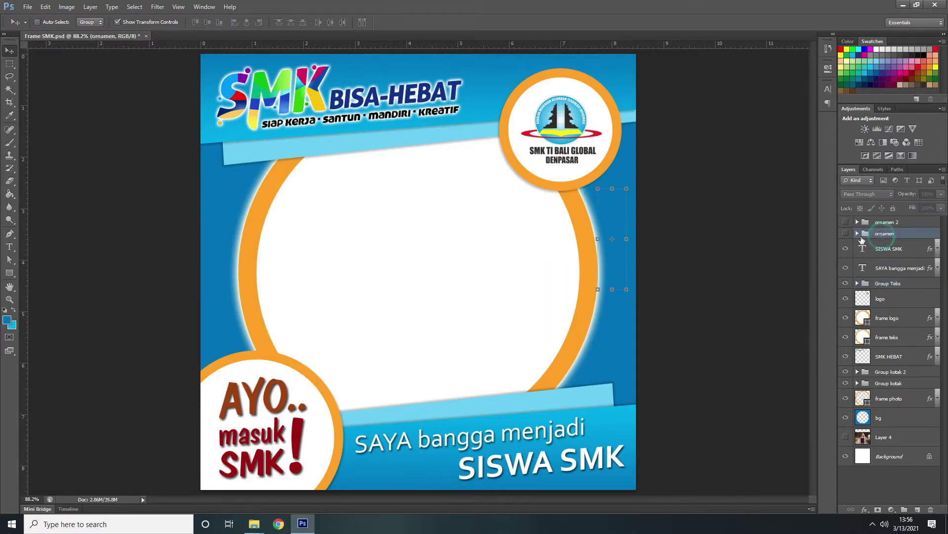
pyautogui.click(846, 226)
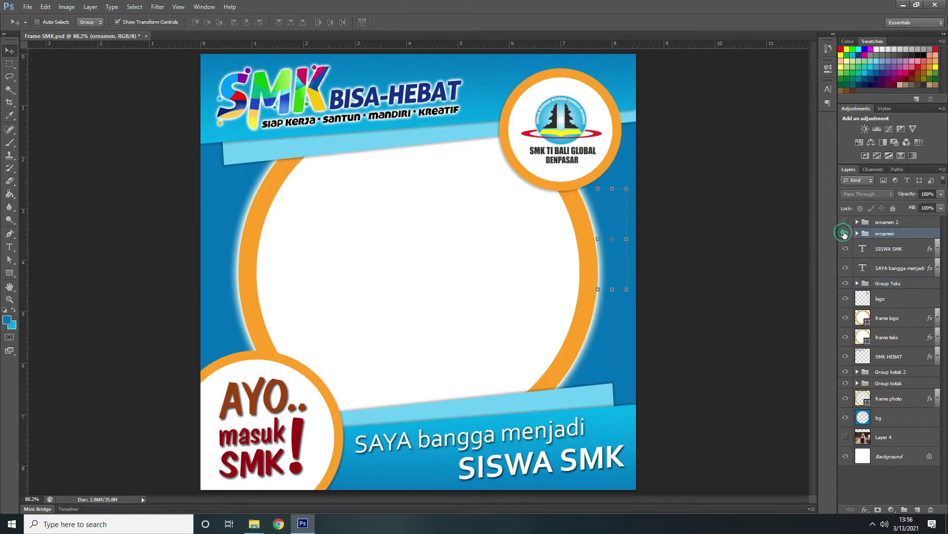
pyautogui.click(846, 223)
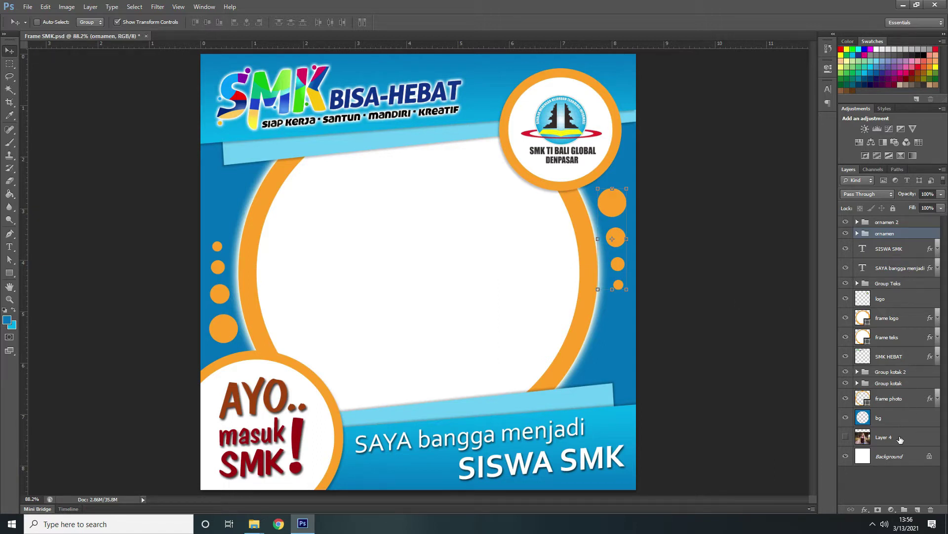
# - Preview the frame with and without the Layer 4 photo and the Background layer, leaving both layers visible
pyautogui.click(846, 436)
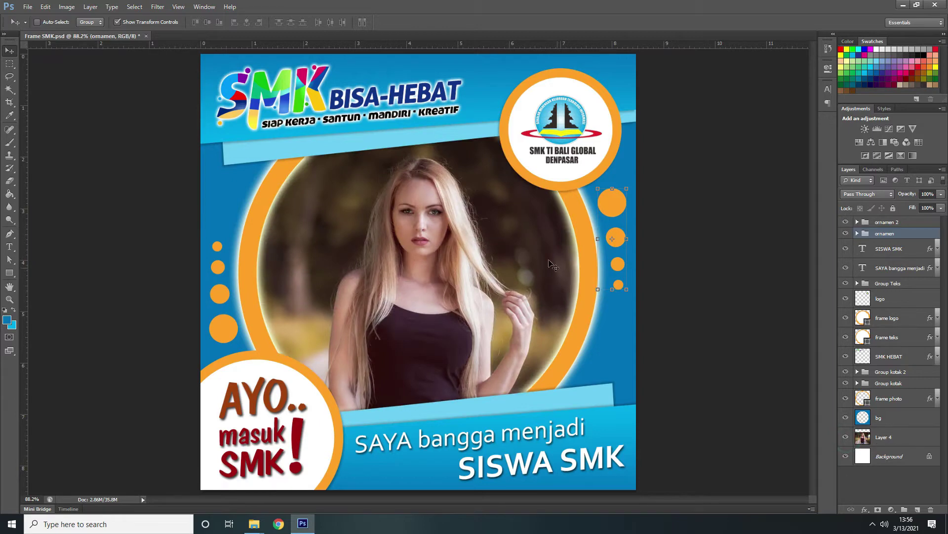
pyautogui.click(845, 437)
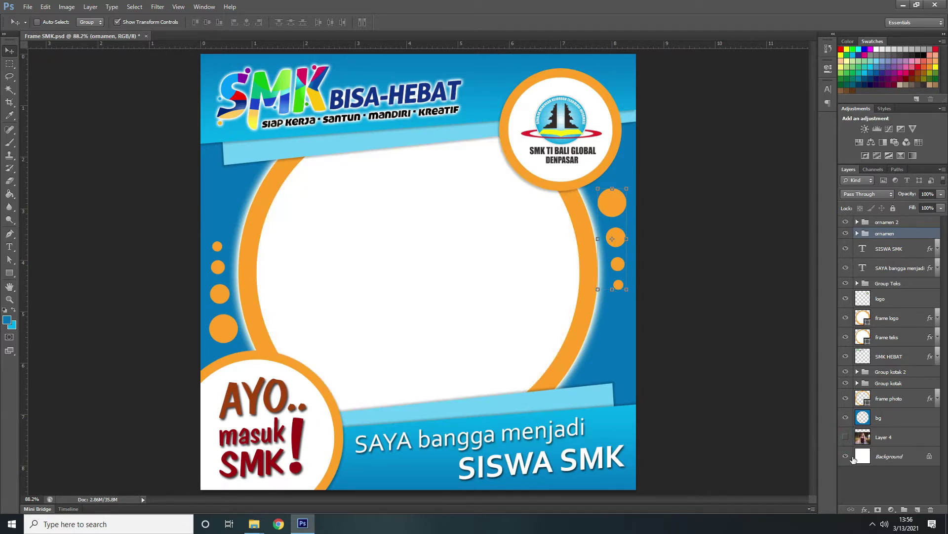
pyautogui.click(846, 456)
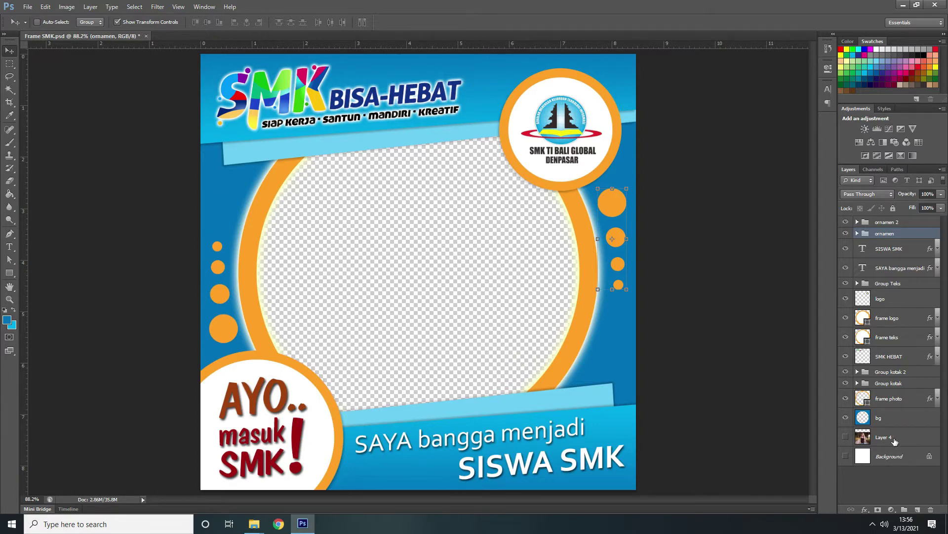
pyautogui.click(846, 437)
pyautogui.click(847, 456)
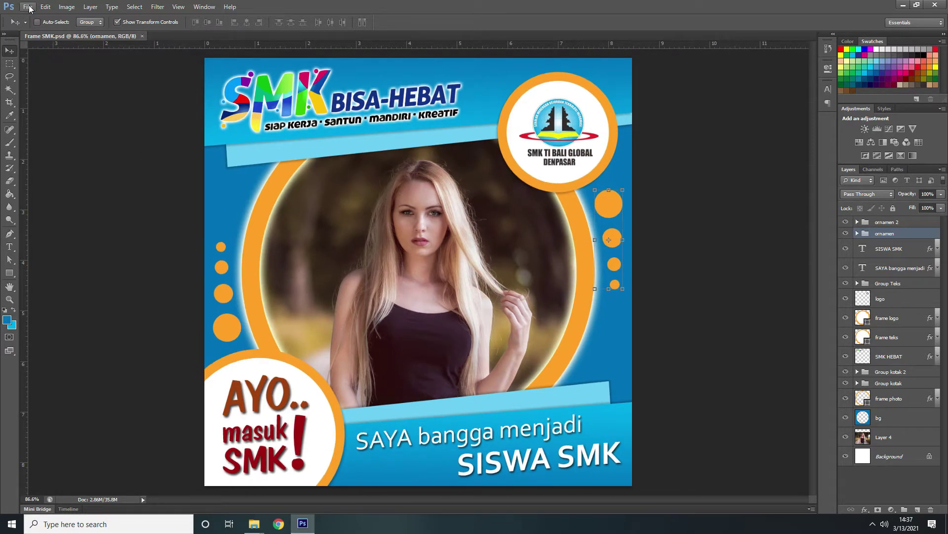
# - Create a new 1000 × 1000 pixel document at 300 pixels/inch in RGB Color, with white background and the sRGB IEC61966-2.1 profile
pyautogui.click(29, 7)
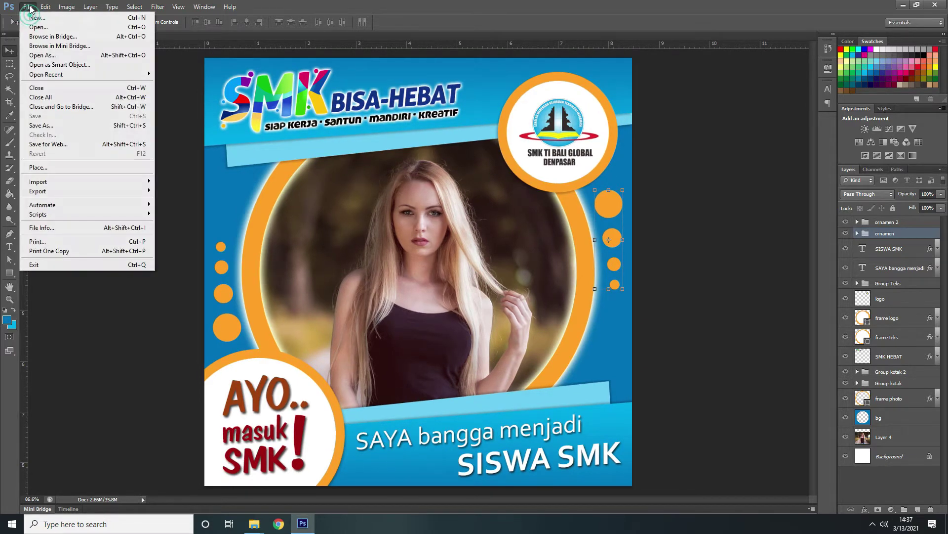
pyautogui.click(42, 23)
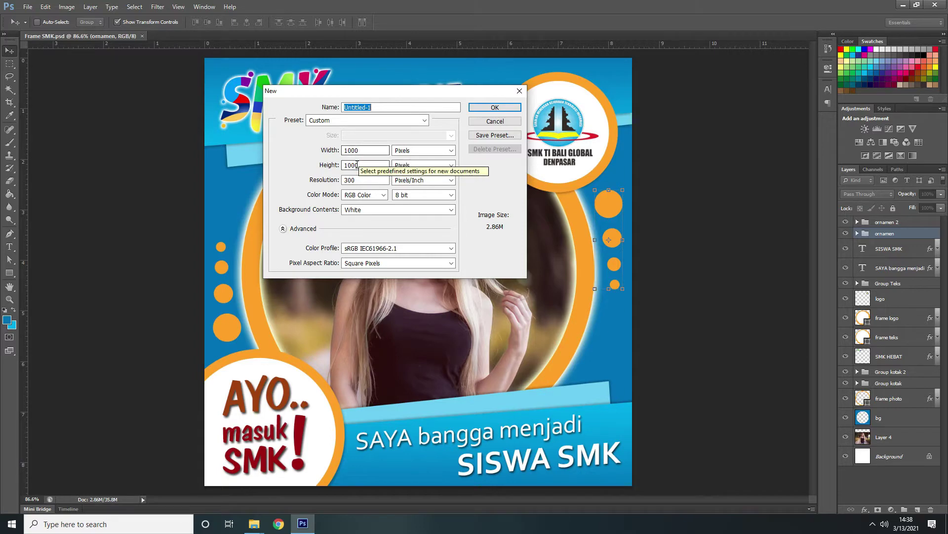
pyautogui.click(429, 151)
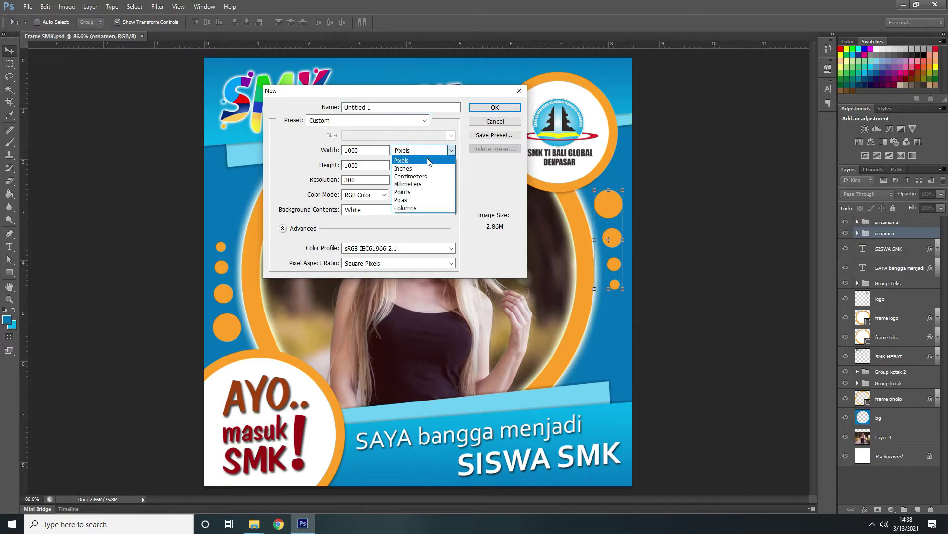
pyautogui.click(428, 161)
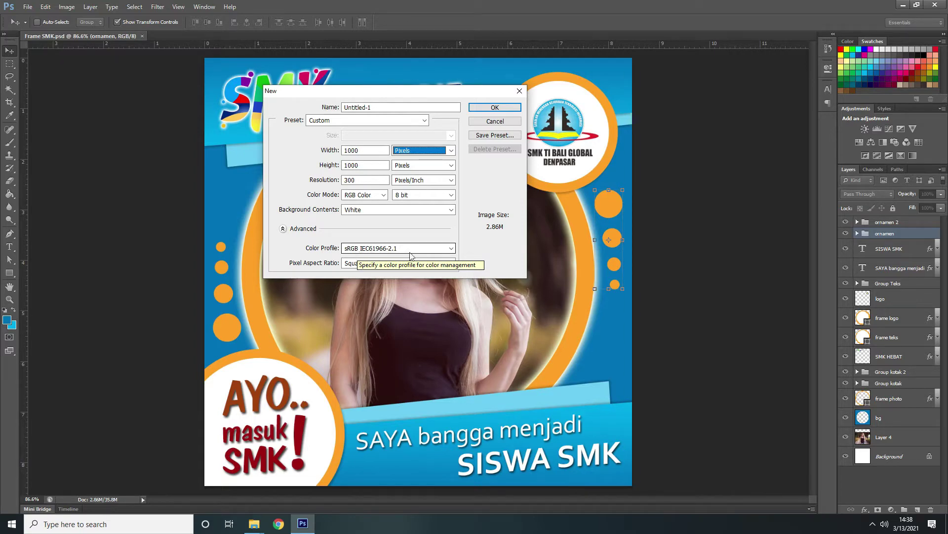
pyautogui.click(448, 248)
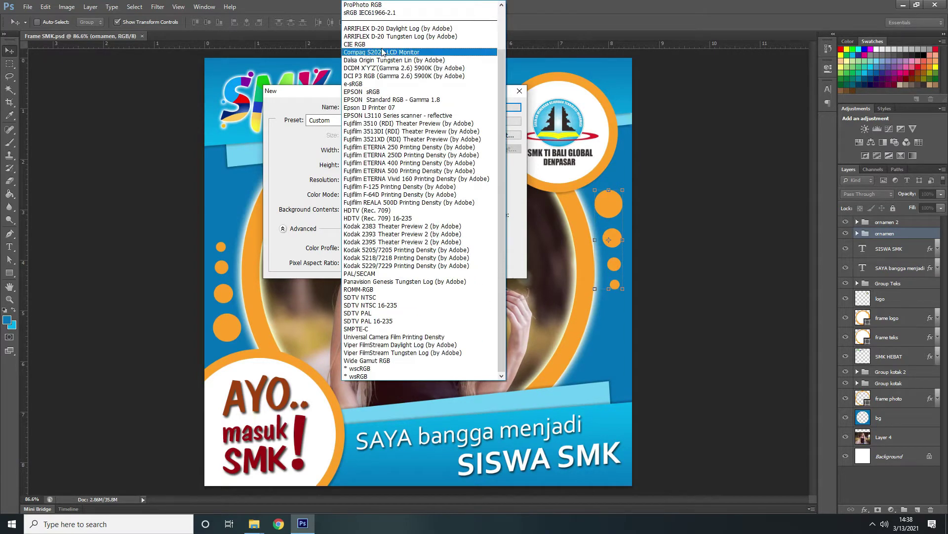
pyautogui.click(390, 13)
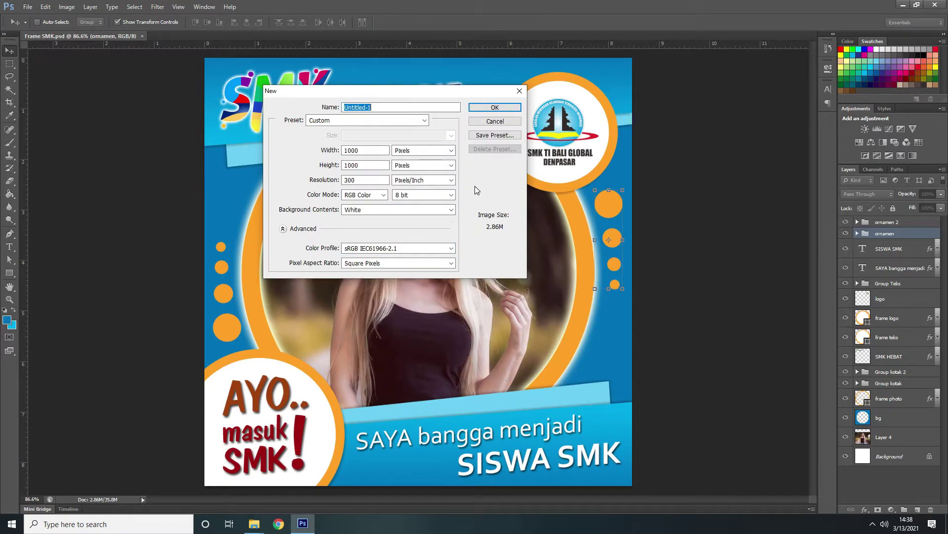
pyautogui.click(497, 108)
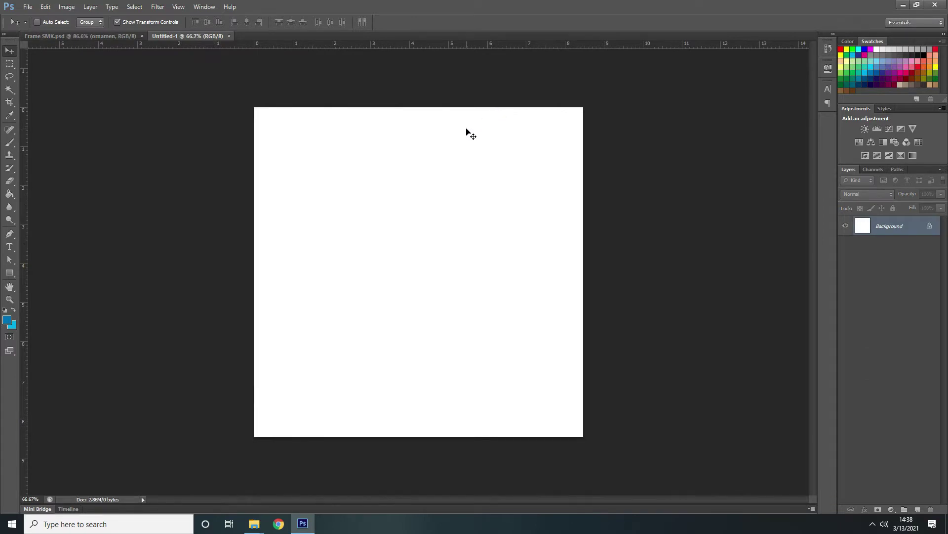
# - Check the finished design in Frame SMK.psd, and add an empty layer above the Background in the untitled document
pyautogui.click(84, 36)
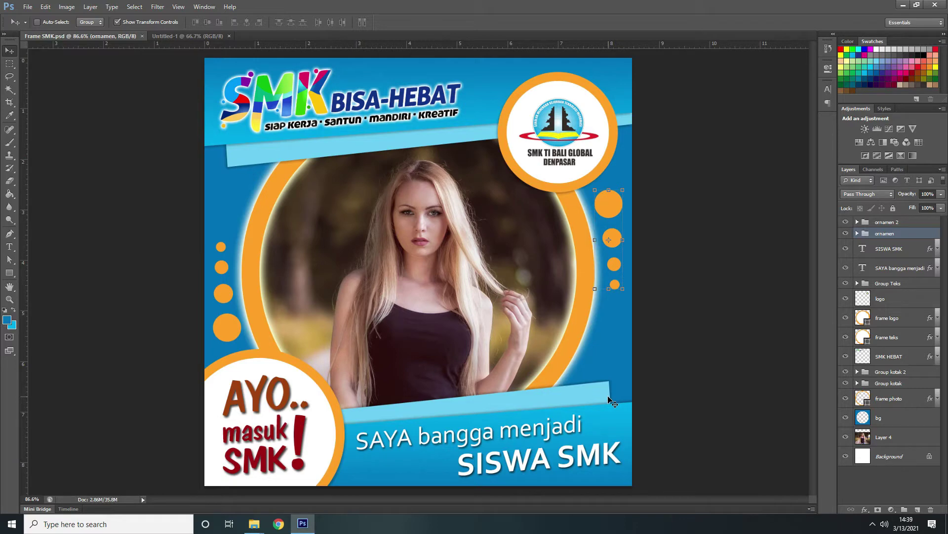
pyautogui.click(197, 37)
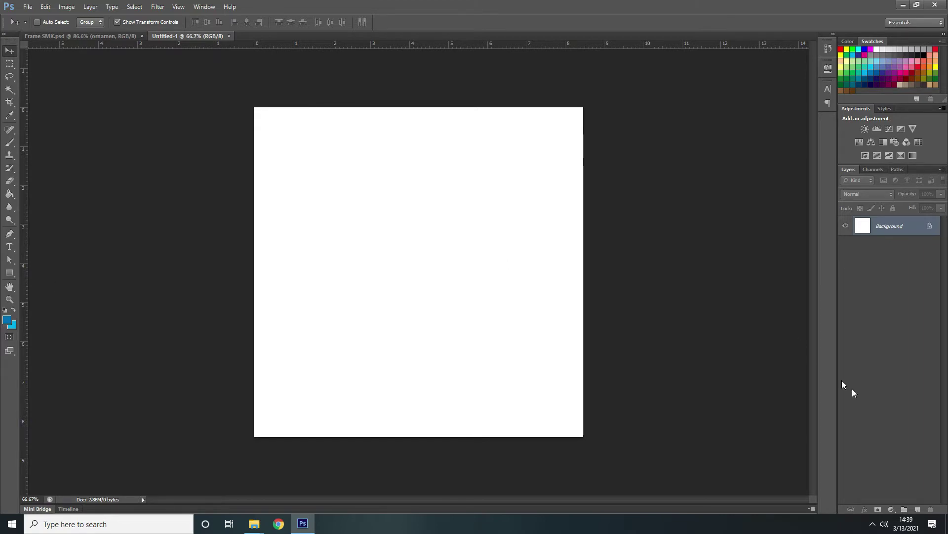
pyautogui.click(917, 509)
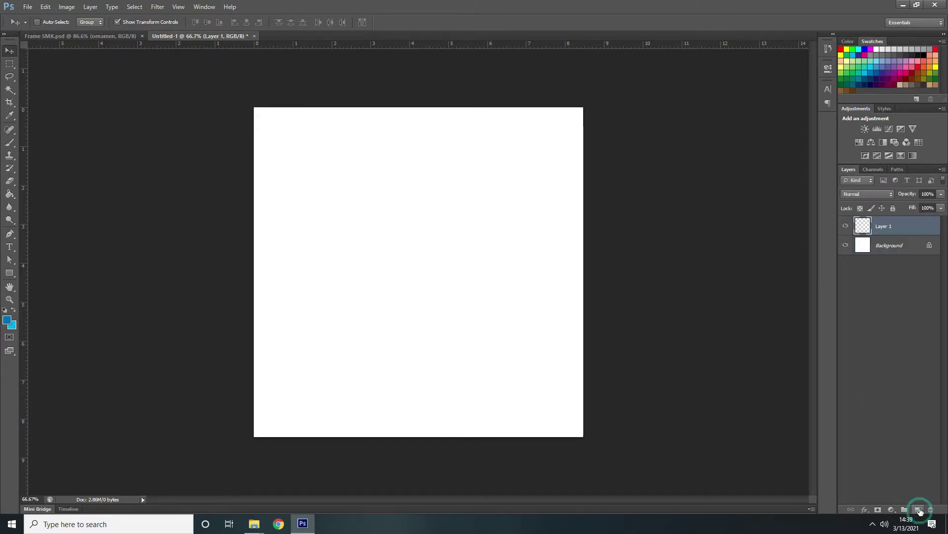
# - Draw a rectangle in Shape mode with a medium blue fill and no stroke, about 776 × 729 px, inside the canvas
pyautogui.click(9, 272)
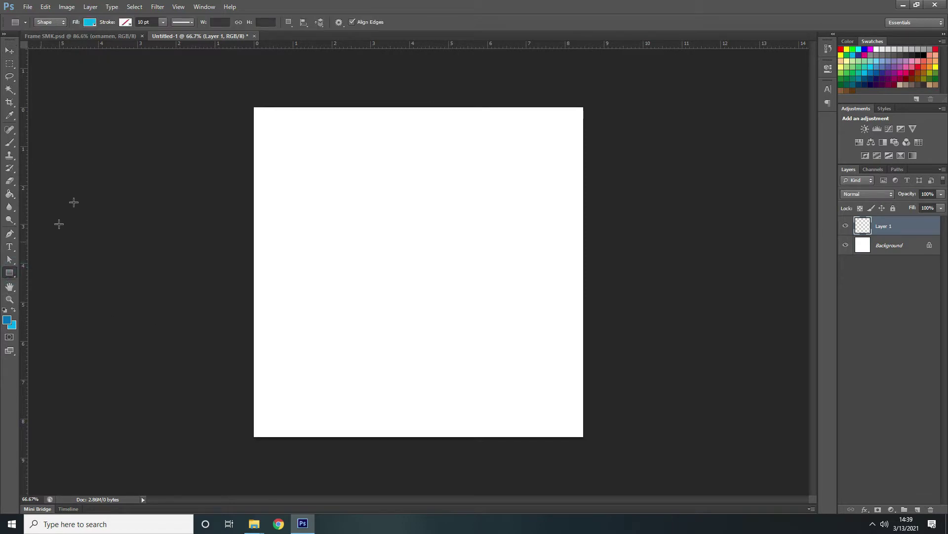
pyautogui.click(52, 23)
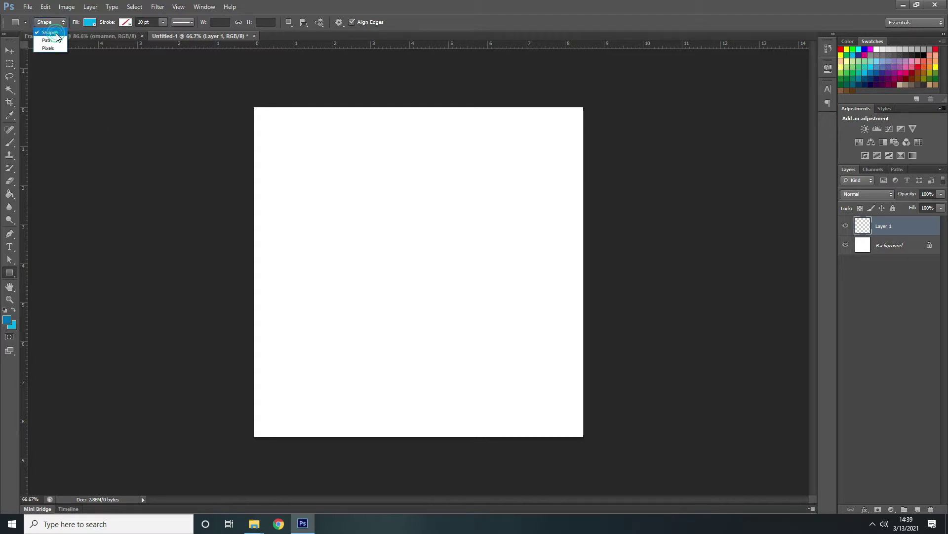
pyautogui.click(90, 22)
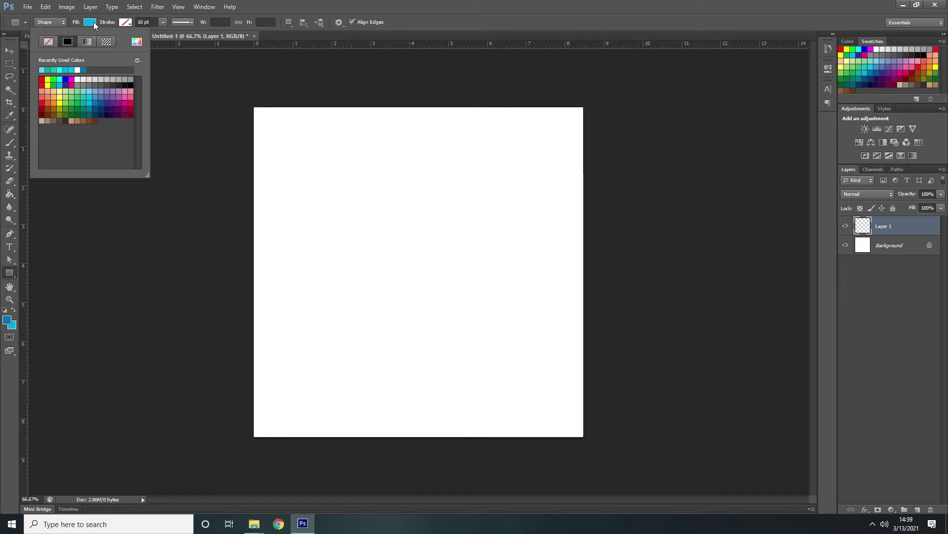
pyautogui.click(93, 104)
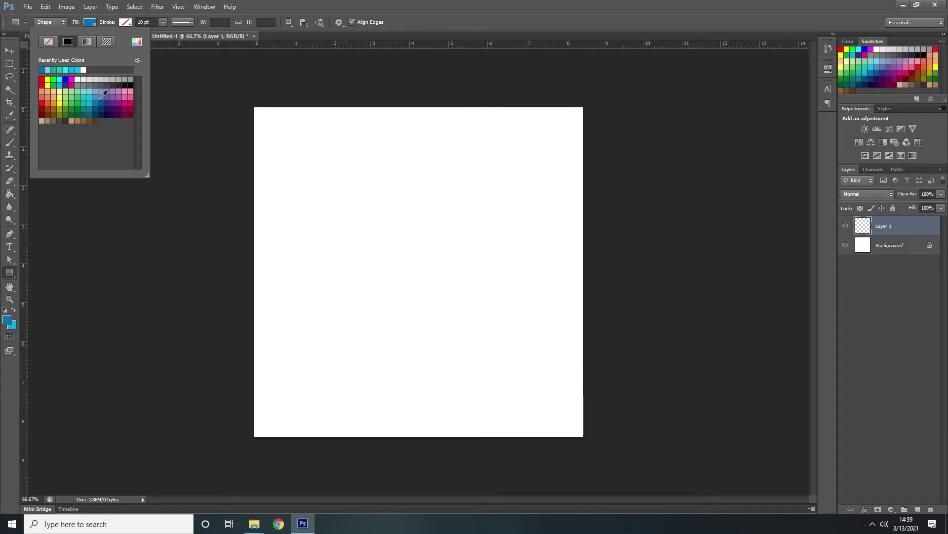
pyautogui.click(128, 24)
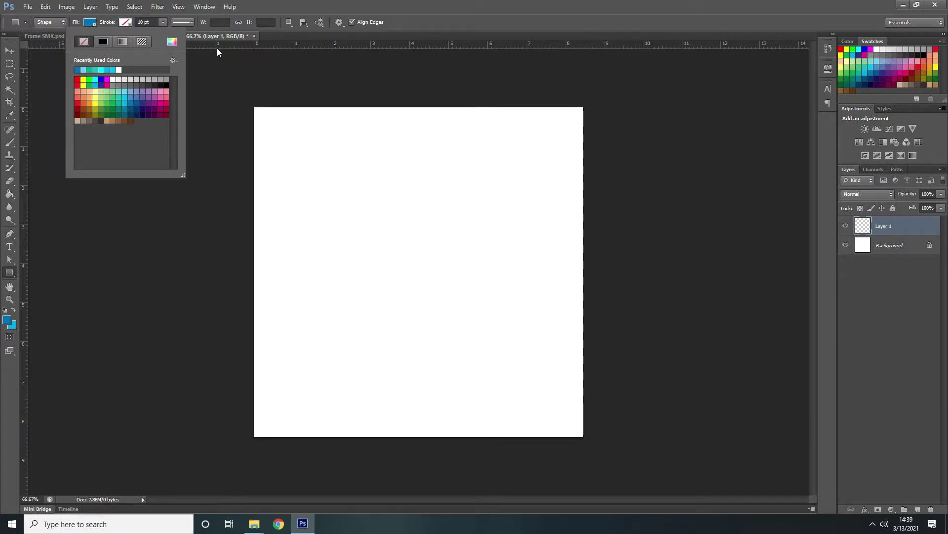
pyautogui.click(290, 34)
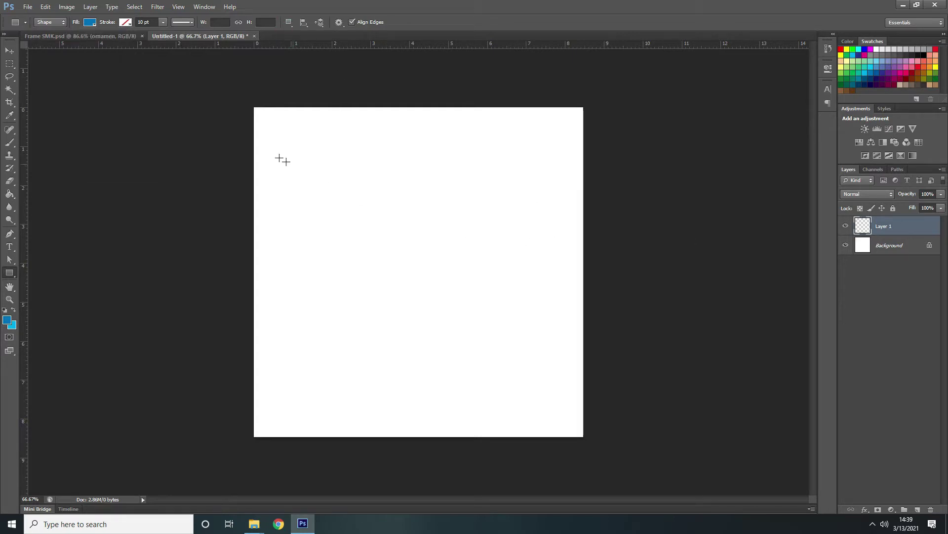
pyautogui.moveTo(278, 142); pyautogui.dragTo(534, 383)
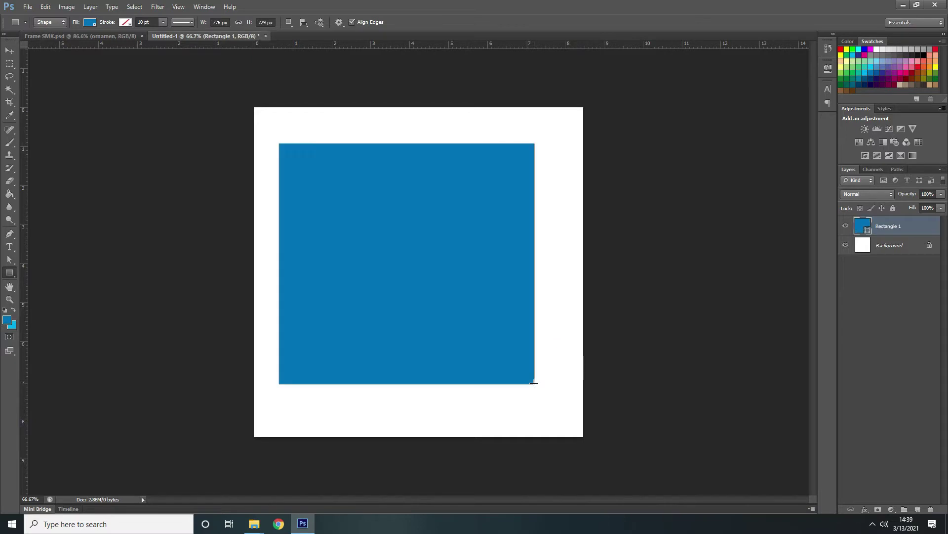
# - Stretch the blue rectangle to the canvas corners so it covers the whole document, and apply the transform
pyautogui.click(10, 50)
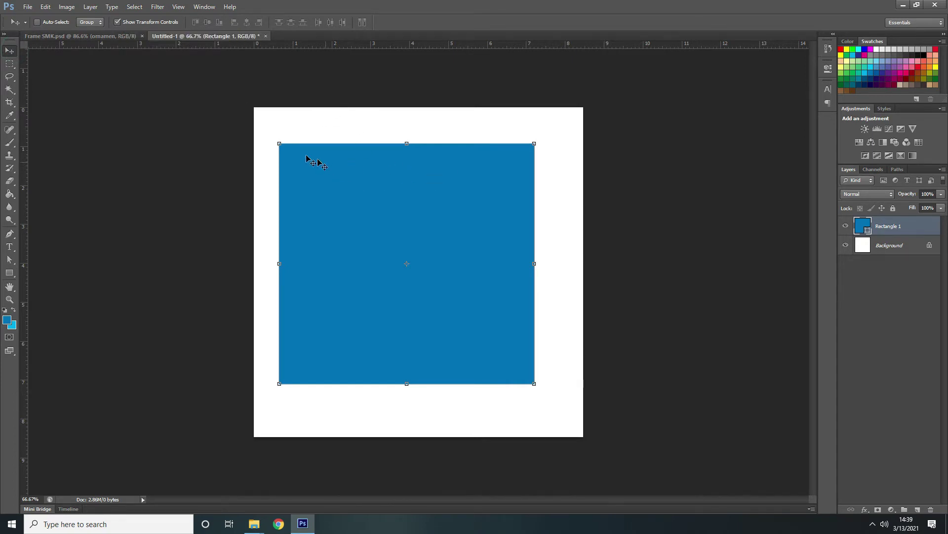
pyautogui.click(279, 143)
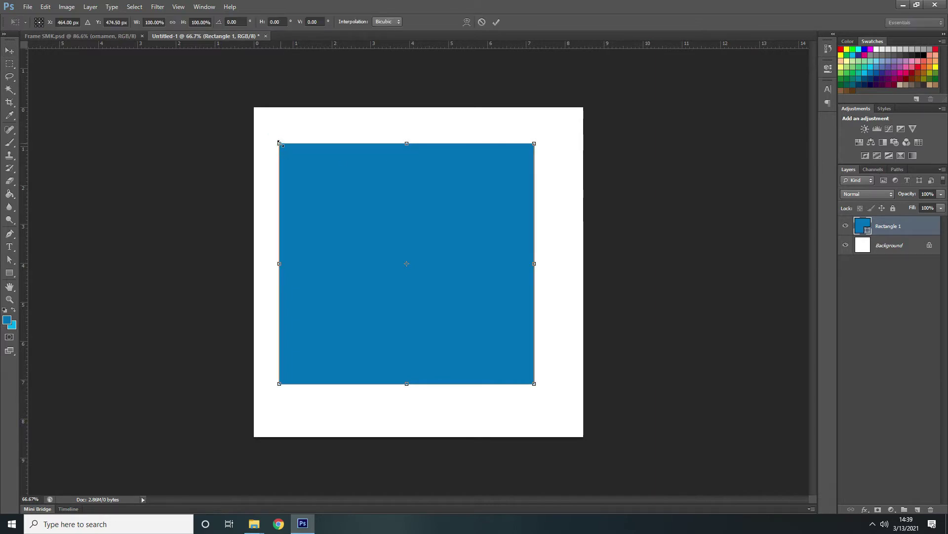
pyautogui.moveTo(279, 144); pyautogui.dragTo(255, 108)
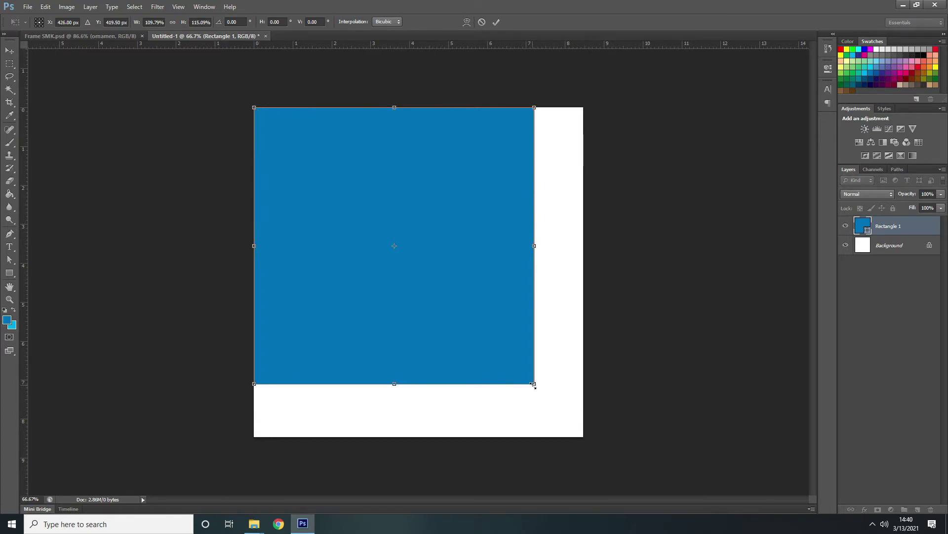
pyautogui.moveTo(534, 385); pyautogui.dragTo(584, 436)
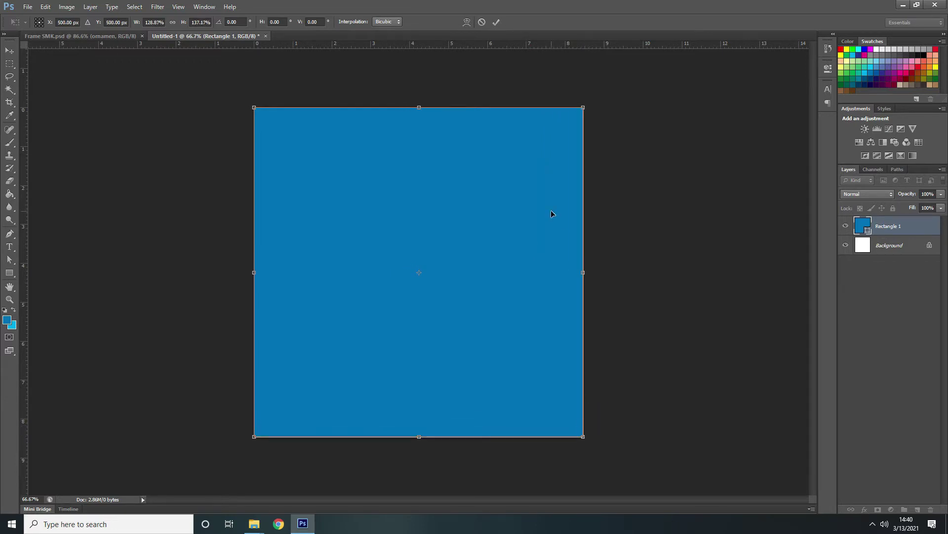
pyautogui.click(496, 22)
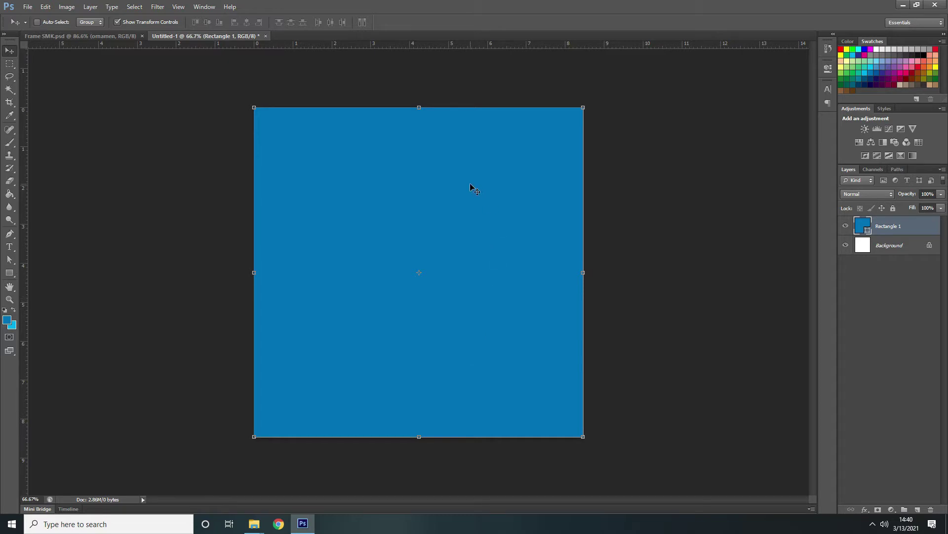
# - Rasterize the rectangle layer and rename it bg
pyautogui.rightClick(893, 232)
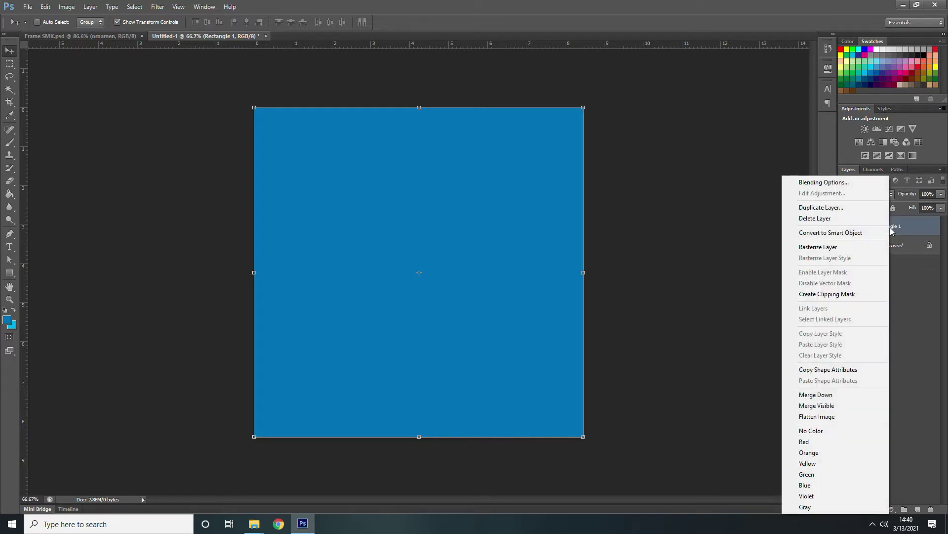
pyautogui.click(844, 247)
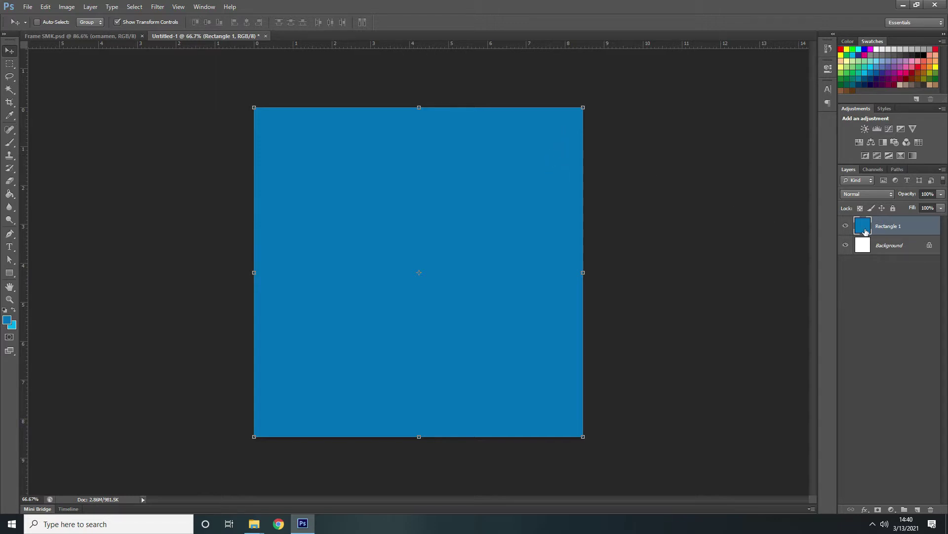
pyautogui.doubleClick(896, 228)
pyautogui.write('bg')
pyautogui.press('Return')
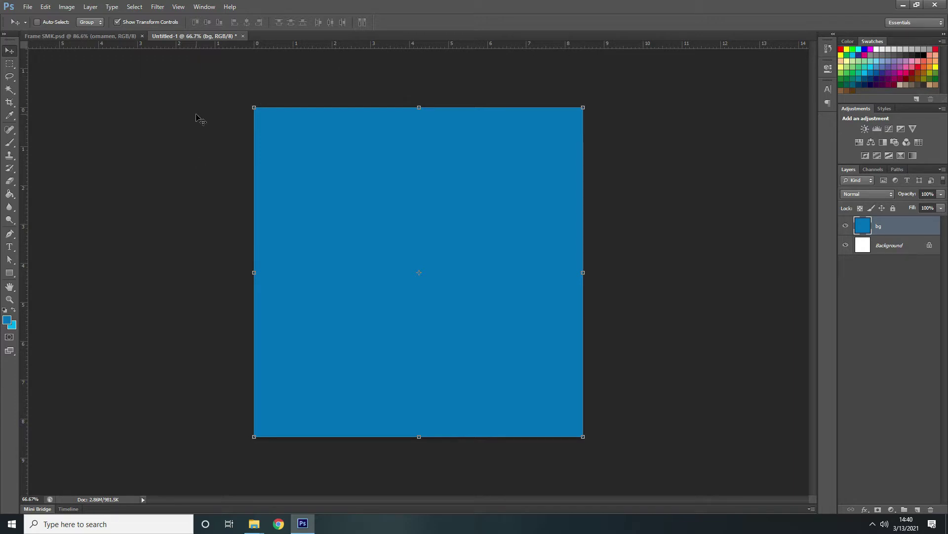
# - Check the photo circle in Frame SMK.psd, and place a horizontal and a vertical guide crossing at the new canvas's center
pyautogui.click(119, 36)
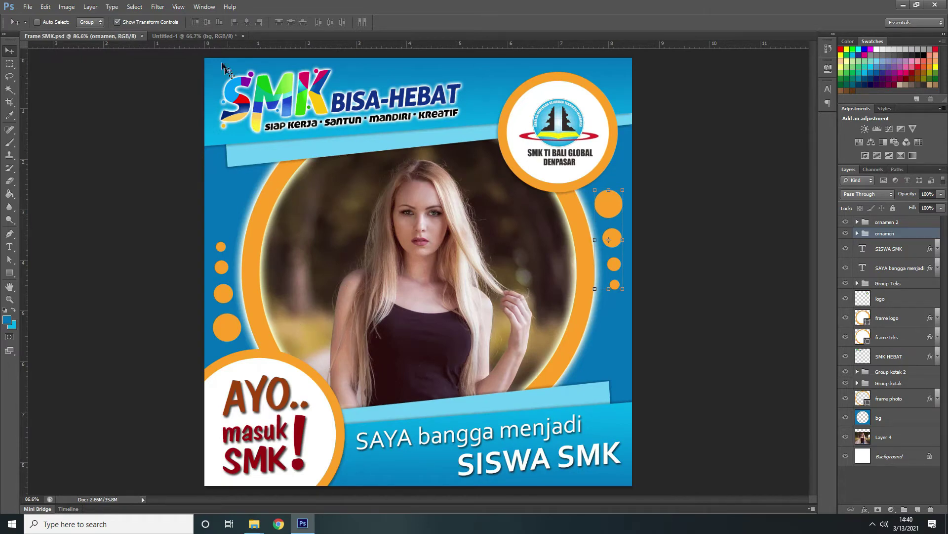
pyautogui.click(211, 36)
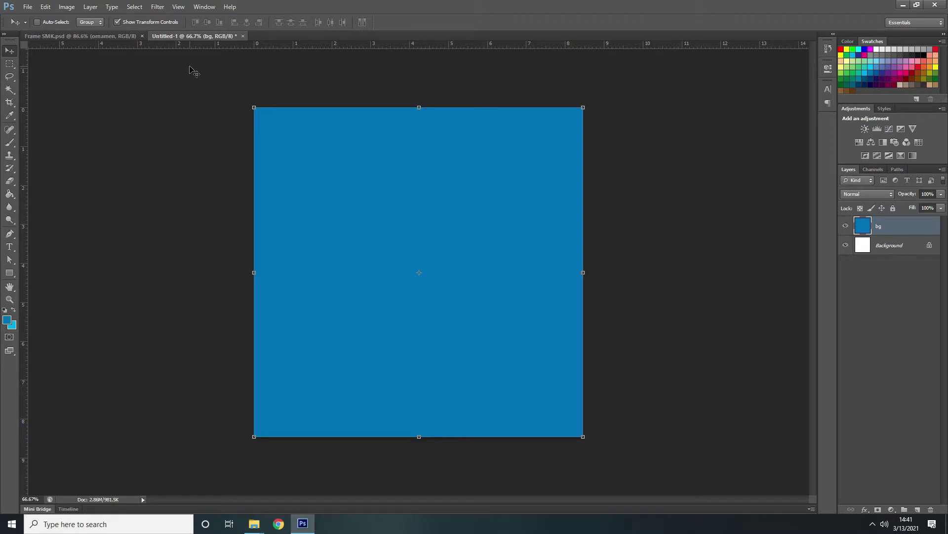
pyautogui.click(179, 8)
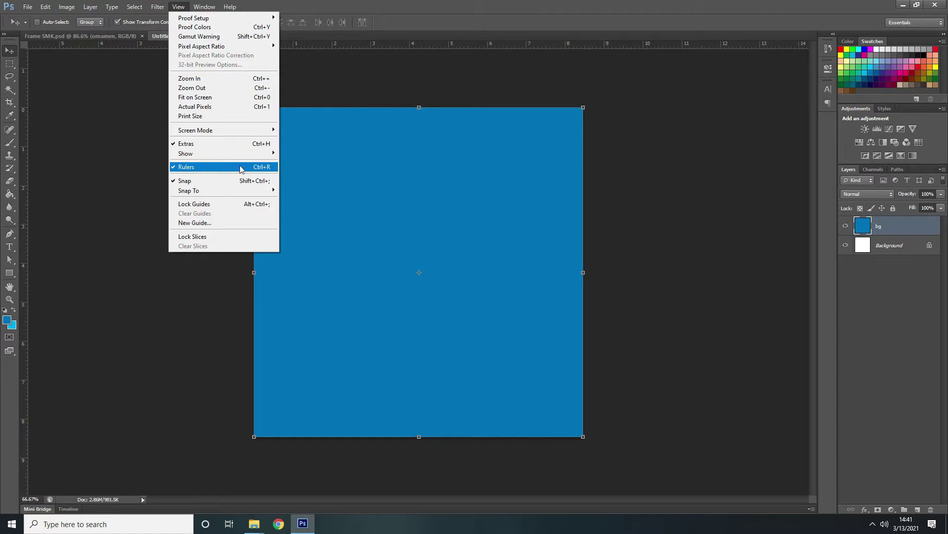
pyautogui.click(406, 30)
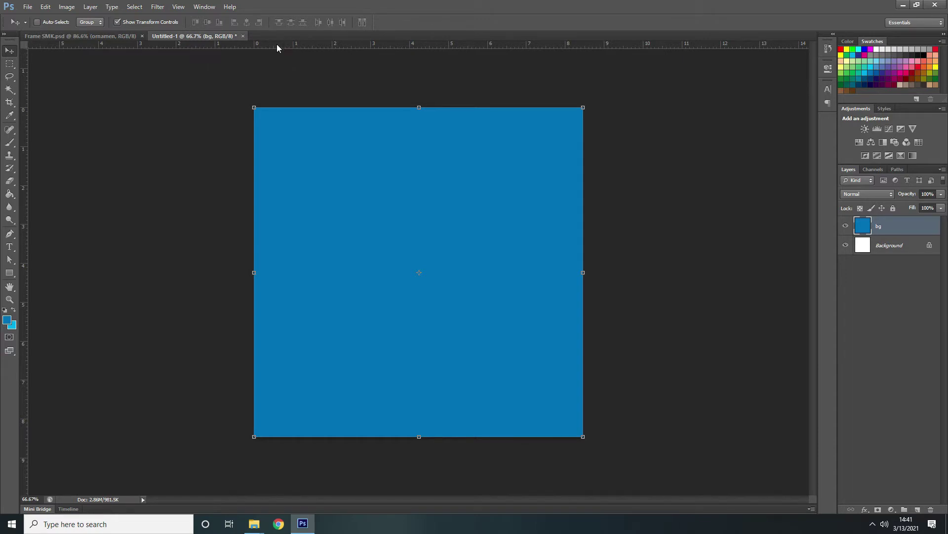
pyautogui.moveTo(275, 42); pyautogui.dragTo(340, 270)
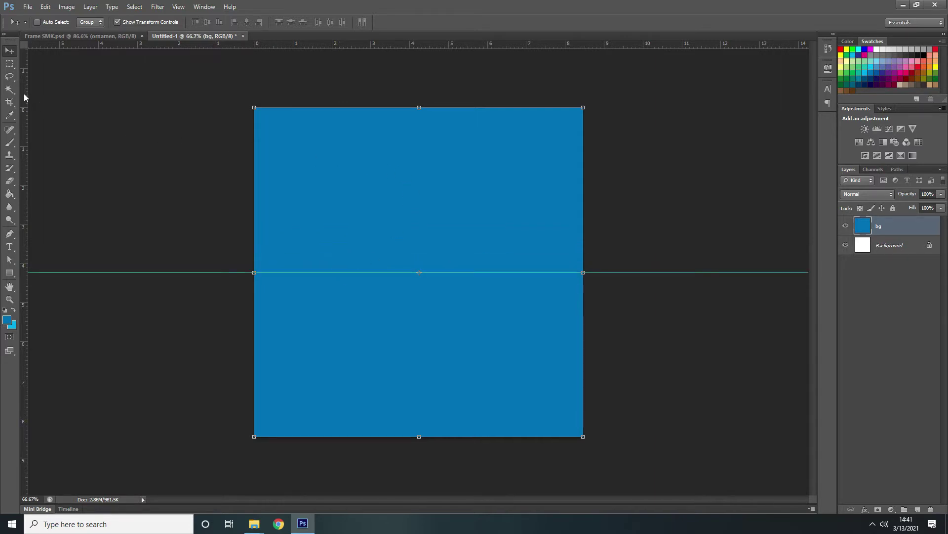
pyautogui.moveTo(23, 95); pyautogui.dragTo(421, 163)
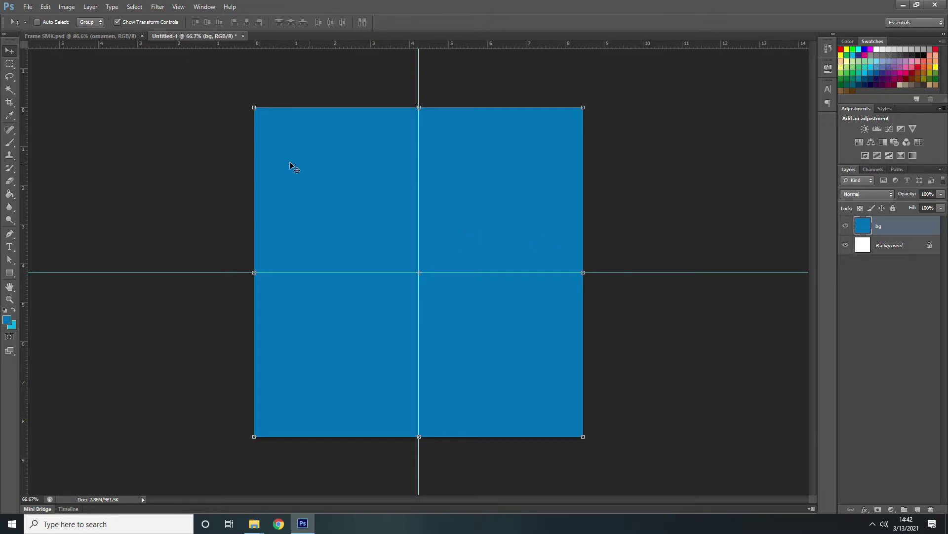
# - Check the circular photo frame in Frame SMK.psd, and add a new layer above bg in the new document
pyautogui.click(114, 36)
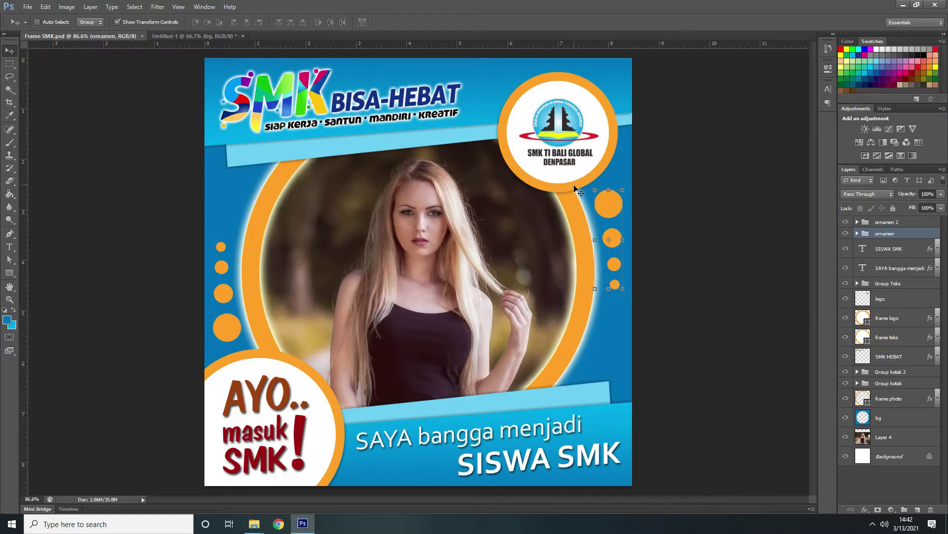
pyautogui.click(198, 37)
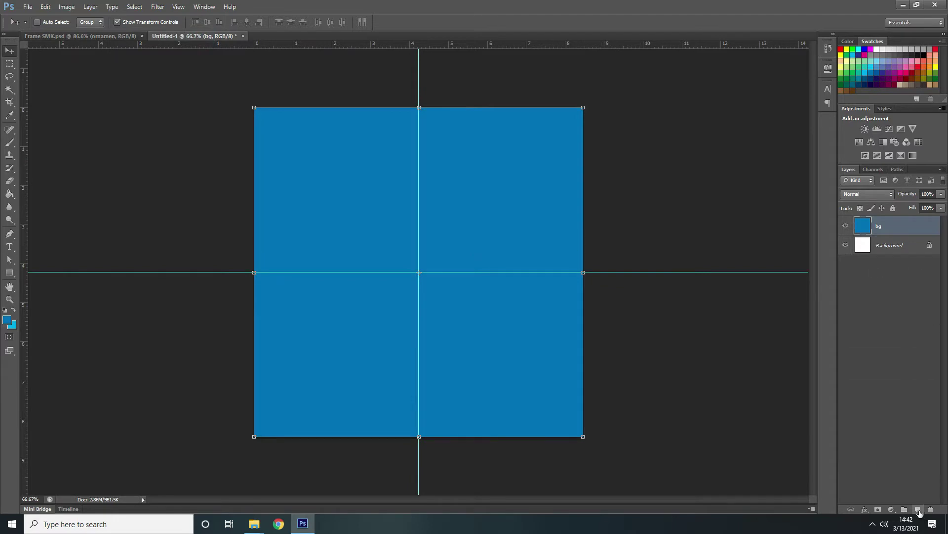
pyautogui.click(917, 509)
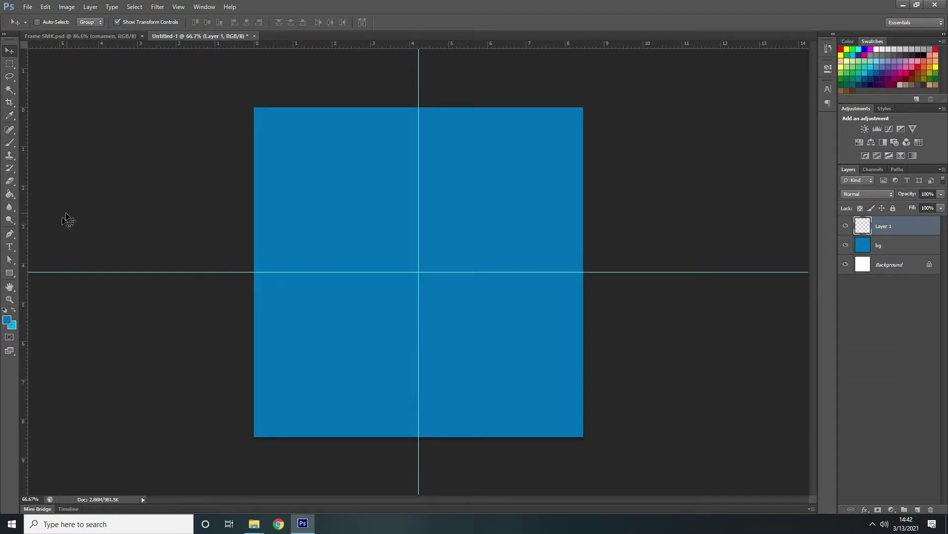
# - Draw a circle about 762 px across in Shape mode over the blue background, with a white fill and a 10 pt orange stroke
pyautogui.click(11, 272)
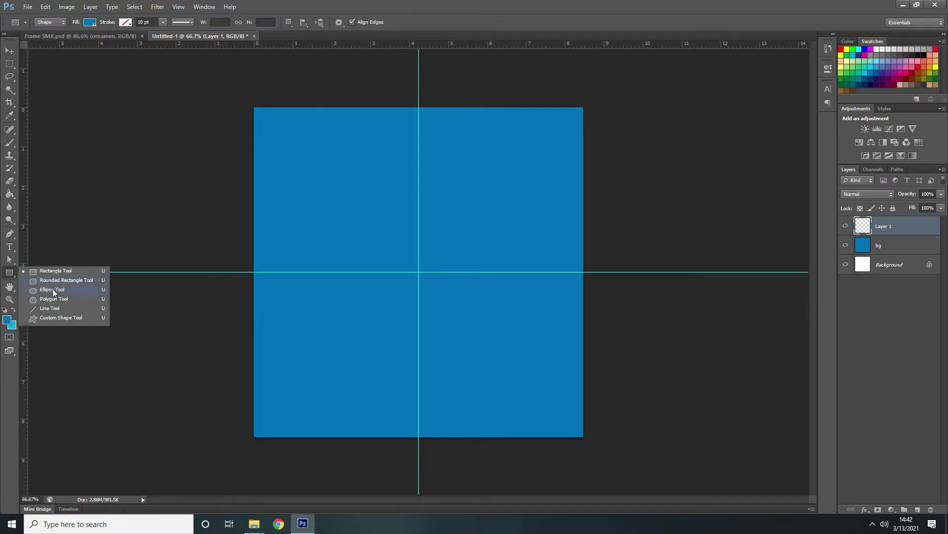
pyautogui.click(55, 289)
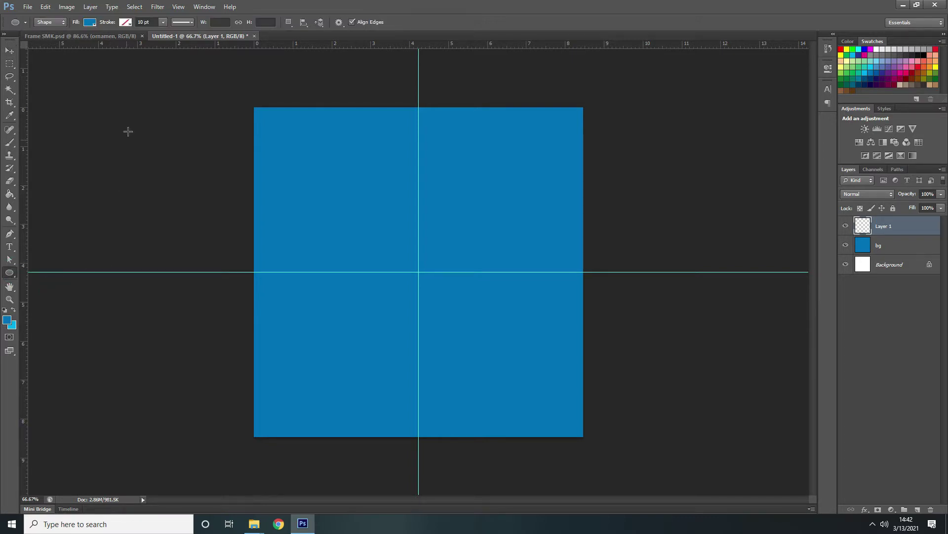
pyautogui.click(50, 22)
pyautogui.click(53, 32)
pyautogui.click(90, 22)
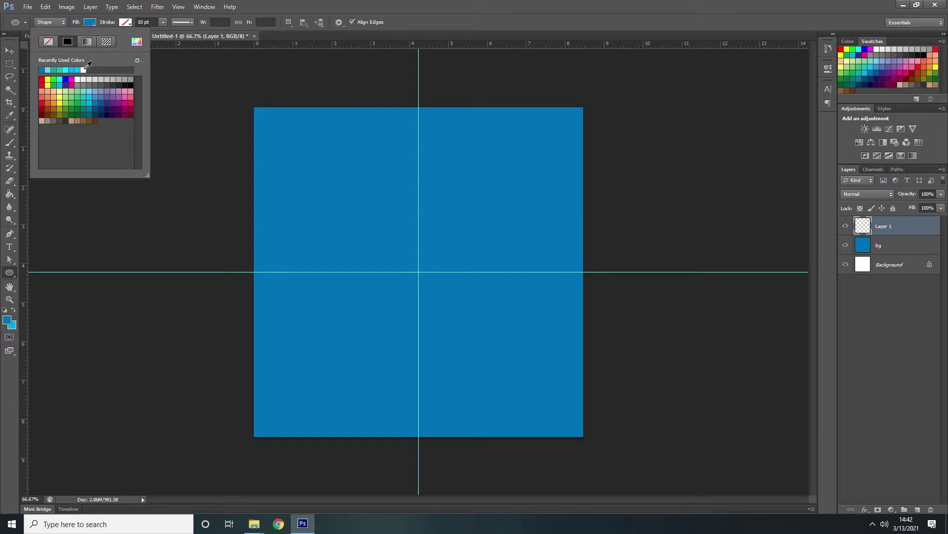
pyautogui.click(84, 70)
pyautogui.click(127, 23)
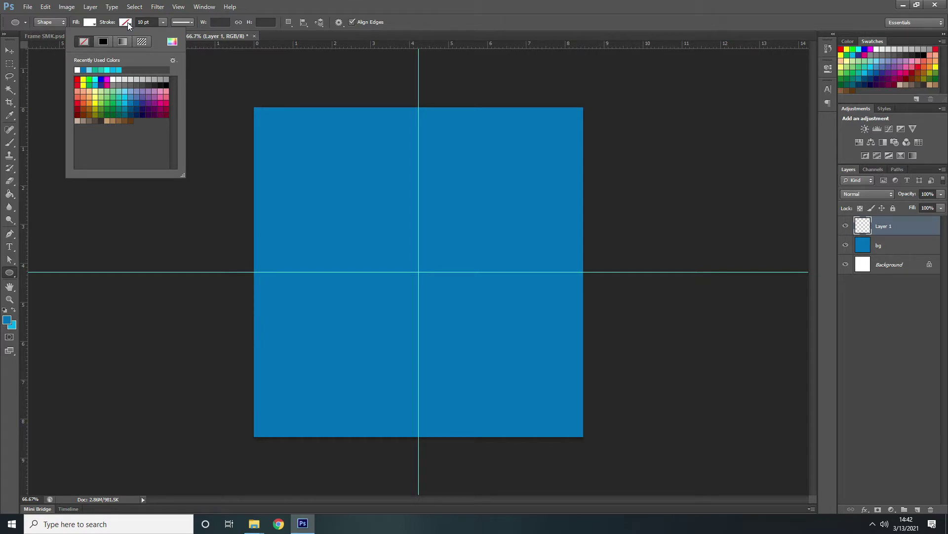
pyautogui.click(104, 43)
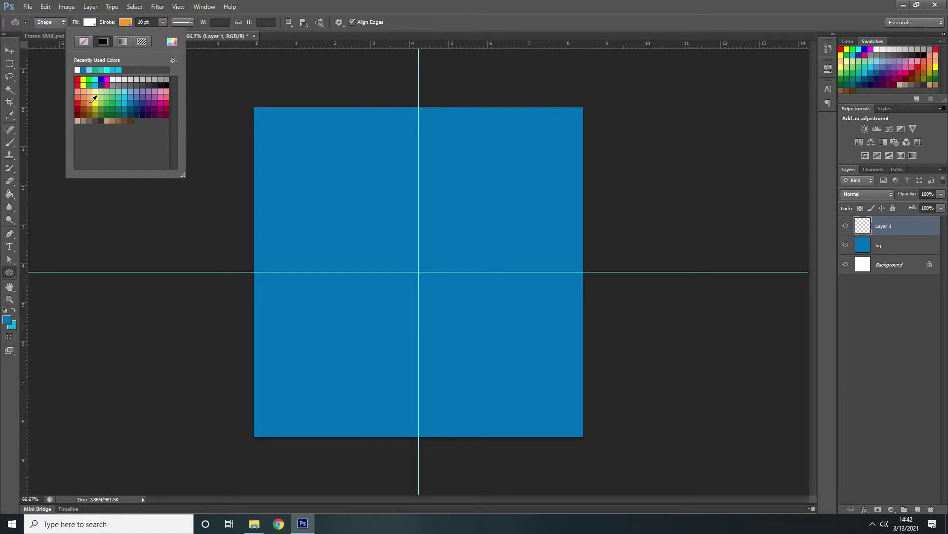
pyautogui.click(93, 99)
pyautogui.click(286, 37)
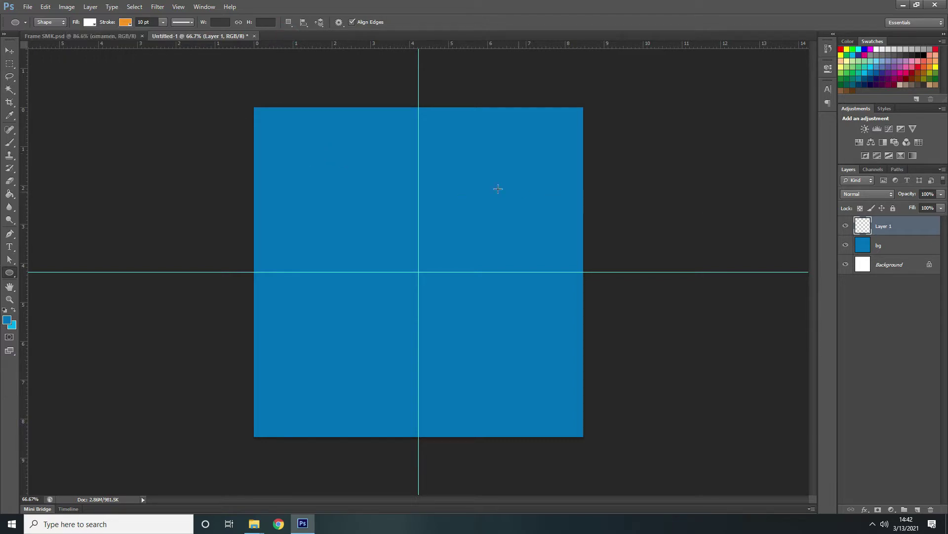
pyautogui.moveTo(303, 156); pyautogui.dragTo(475, 325)
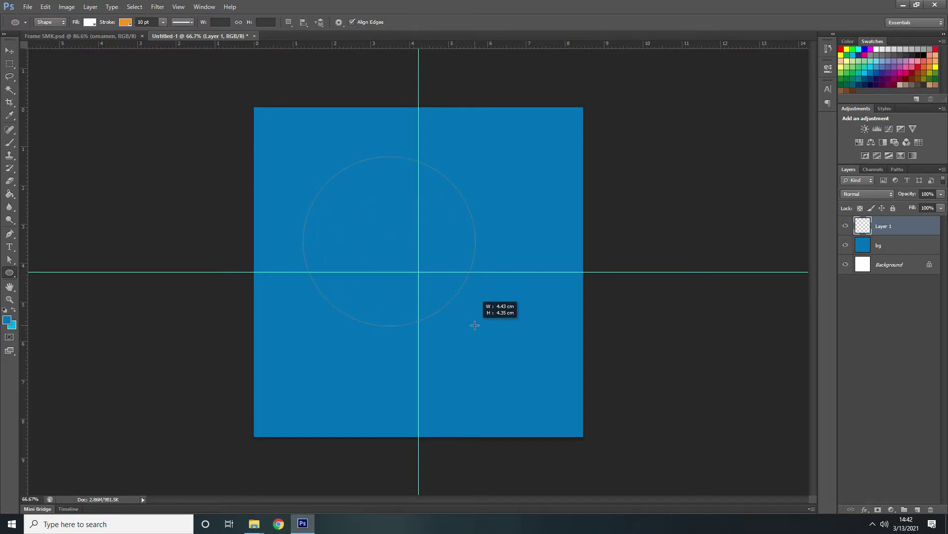
pyautogui.moveTo(475, 325); pyautogui.dragTo(555, 427)
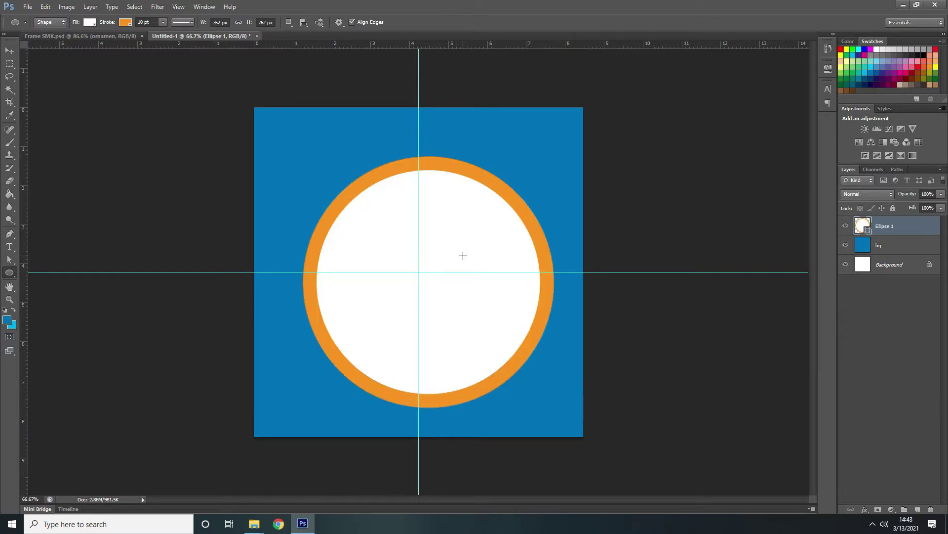
# - Center the circle on the guide crossing, enlarge it proportionally to about 108.5%, and apply the transform
pyautogui.click(9, 51)
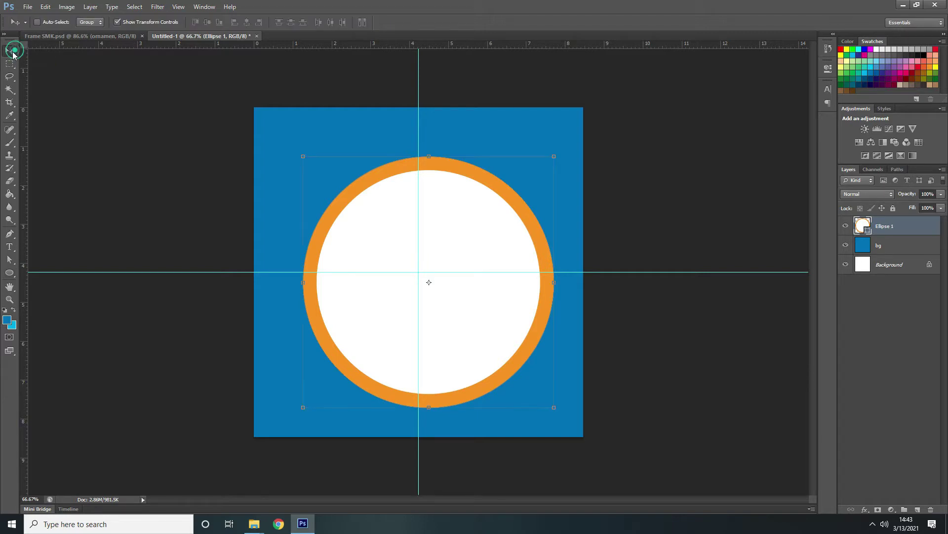
pyautogui.moveTo(377, 214)
pyautogui.mouseDown()
pyautogui.moveTo(367, 213)
pyautogui.moveTo(378, 215)
pyautogui.mouseUp()
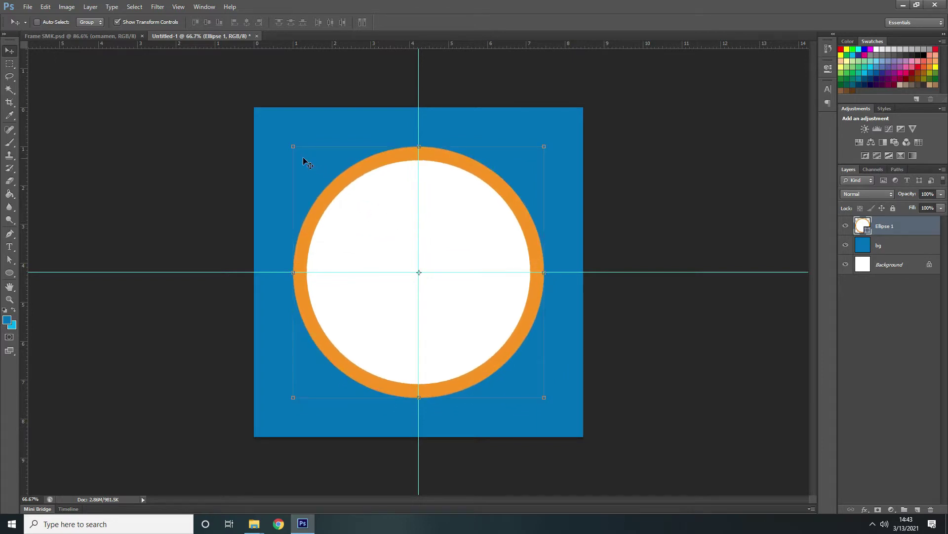
pyautogui.click(291, 144)
pyautogui.moveTo(292, 144); pyautogui.dragTo(283, 135)
pyautogui.moveTo(545, 398); pyautogui.dragTo(551, 410)
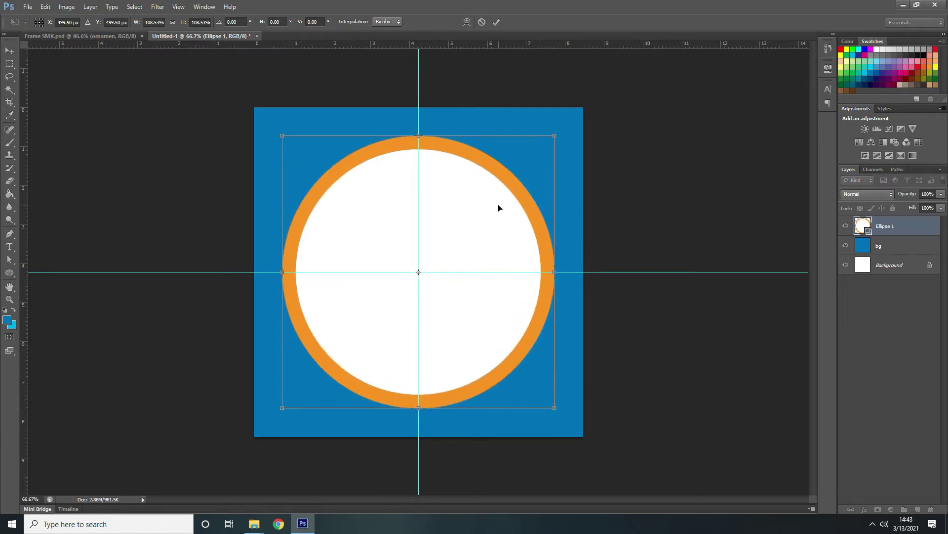
pyautogui.press('Return')
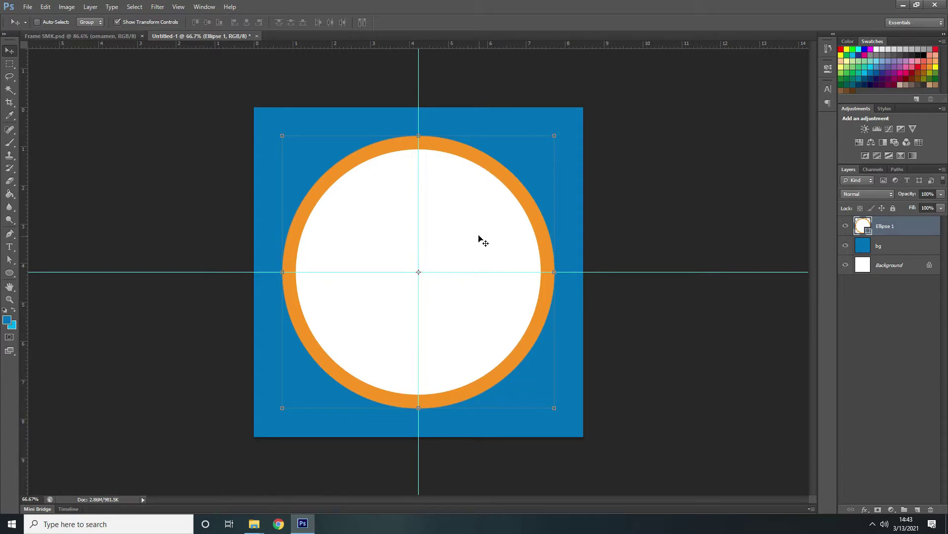
# - Rename the circle layer frame photo
pyautogui.doubleClick(888, 228)
pyautogui.write('frame photo')
pyautogui.press('Return')
# - Check the lower banner in Frame SMK.psd, and add a new layer above frame photo in the new document
pyautogui.click(74, 38)
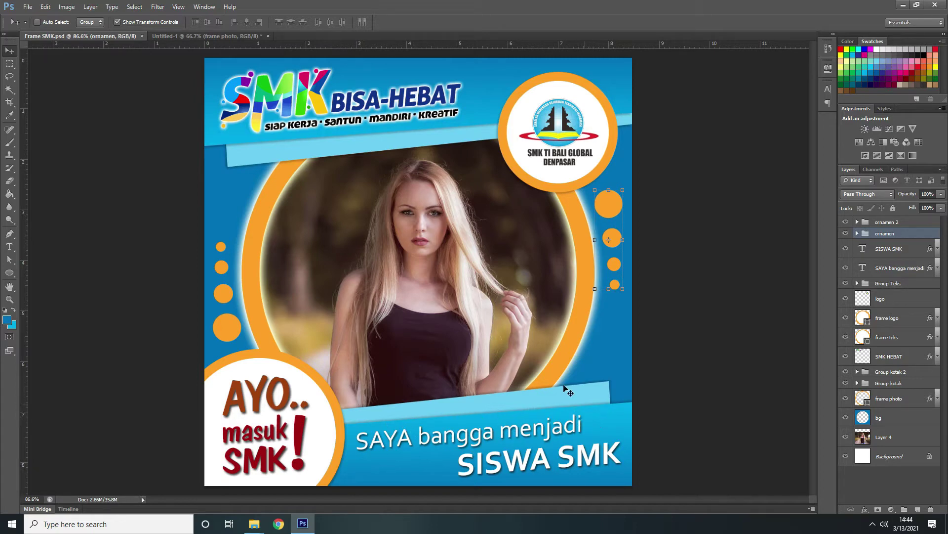
pyautogui.click(246, 36)
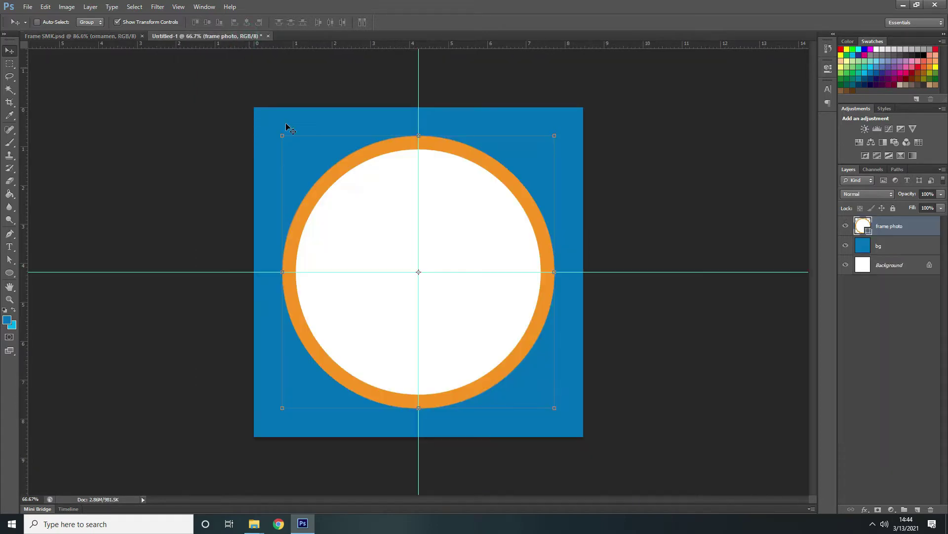
pyautogui.click(920, 512)
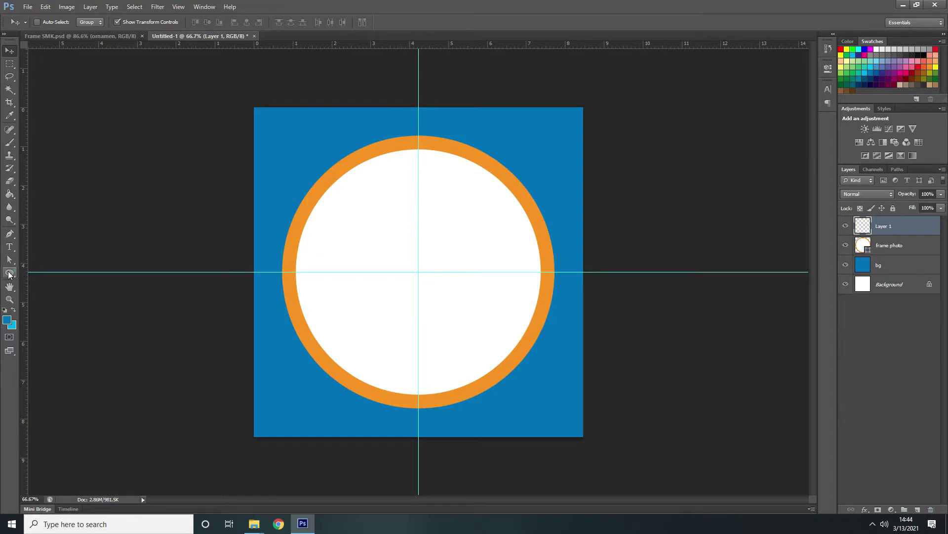
# - Draw a light blue rectangle with no stroke, about 889 × 239 px, across the lower part of the canvas
pyautogui.click(9, 273)
pyautogui.click(53, 272)
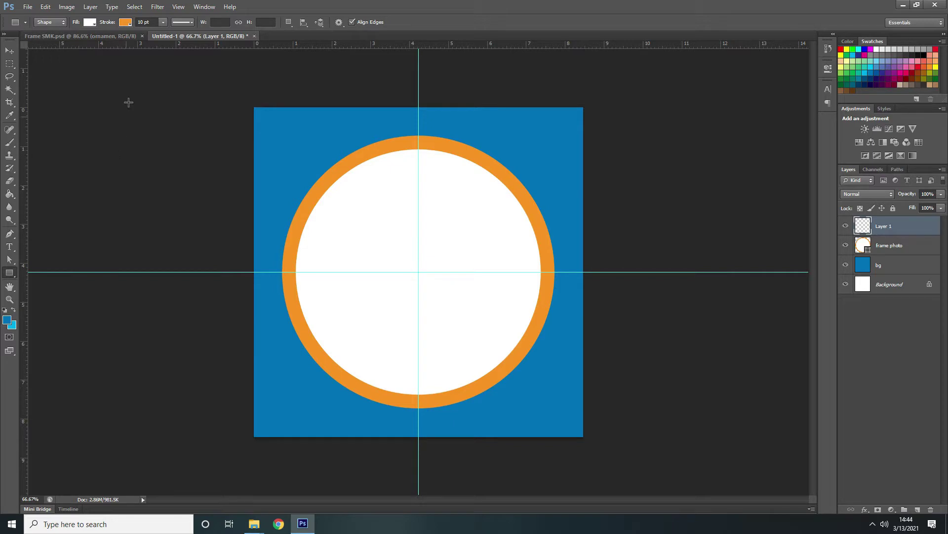
pyautogui.click(131, 23)
pyautogui.click(84, 41)
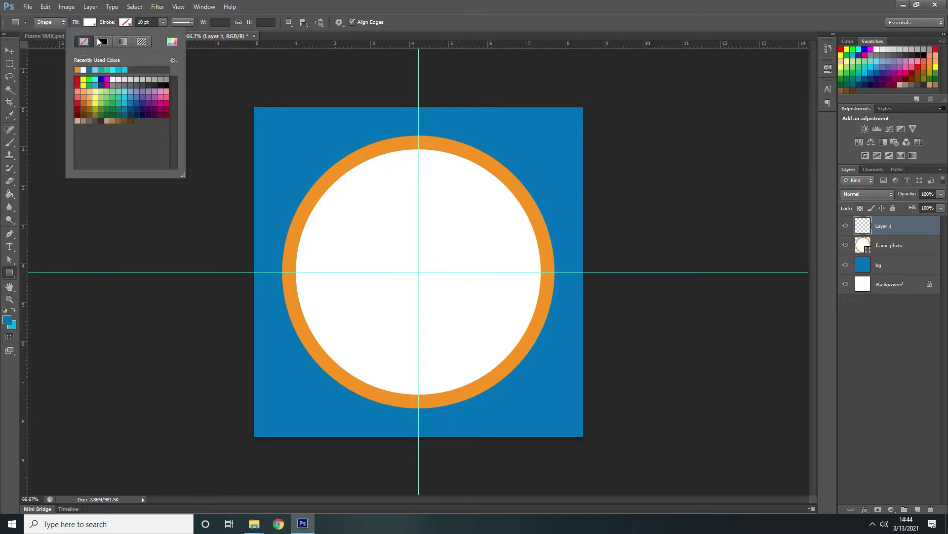
pyautogui.click(92, 23)
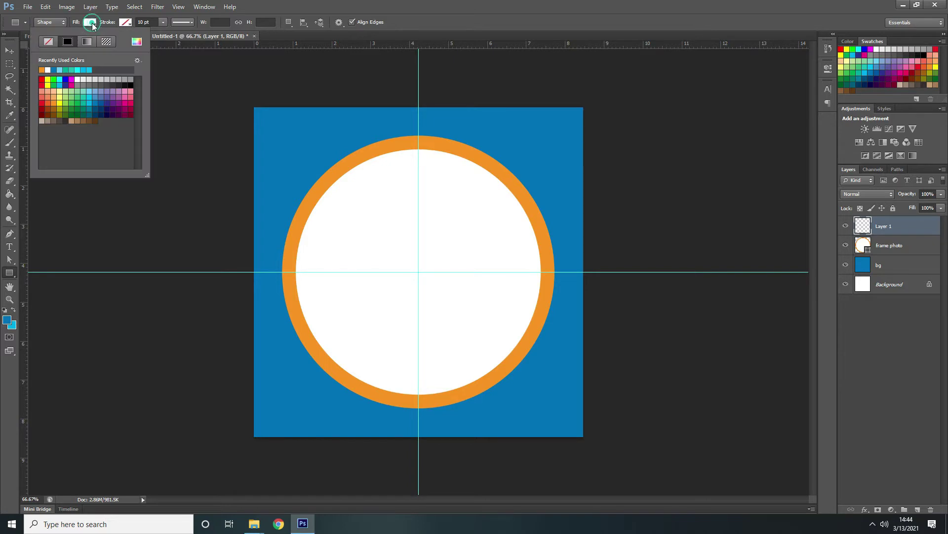
pyautogui.click(54, 69)
pyautogui.click(285, 39)
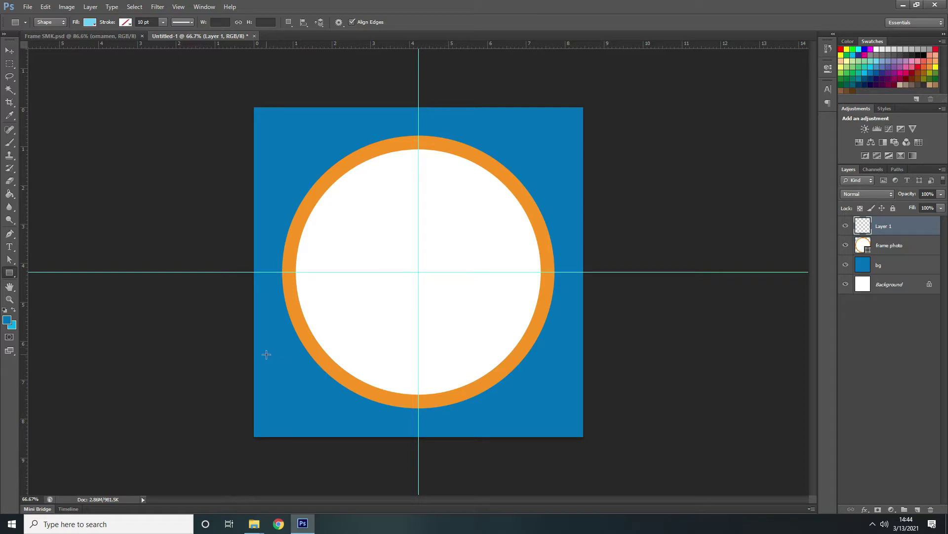
pyautogui.moveTo(267, 352); pyautogui.dragTo(560, 430)
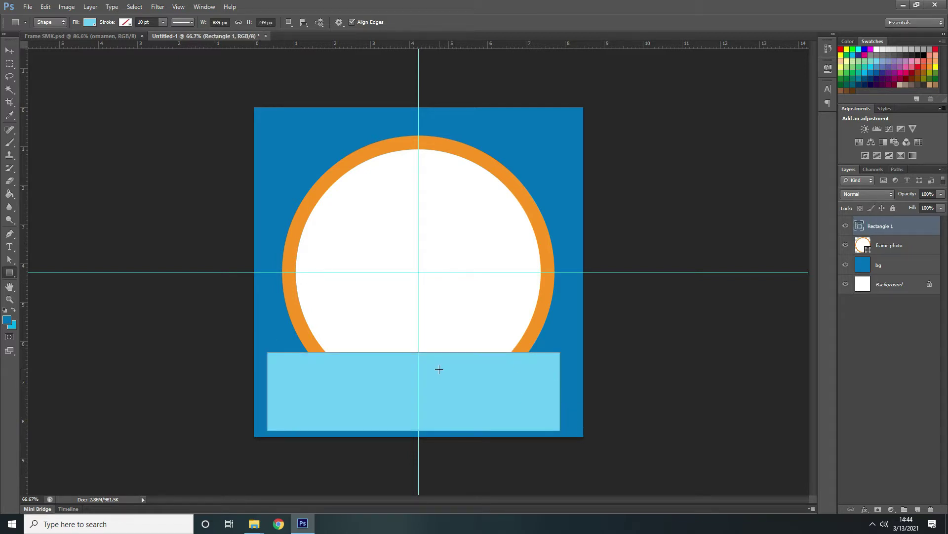
# - Stretch the light blue rectangle to the canvas's left, right and bottom edges, about 1000 × 258 px, and apply the transform
pyautogui.click(10, 51)
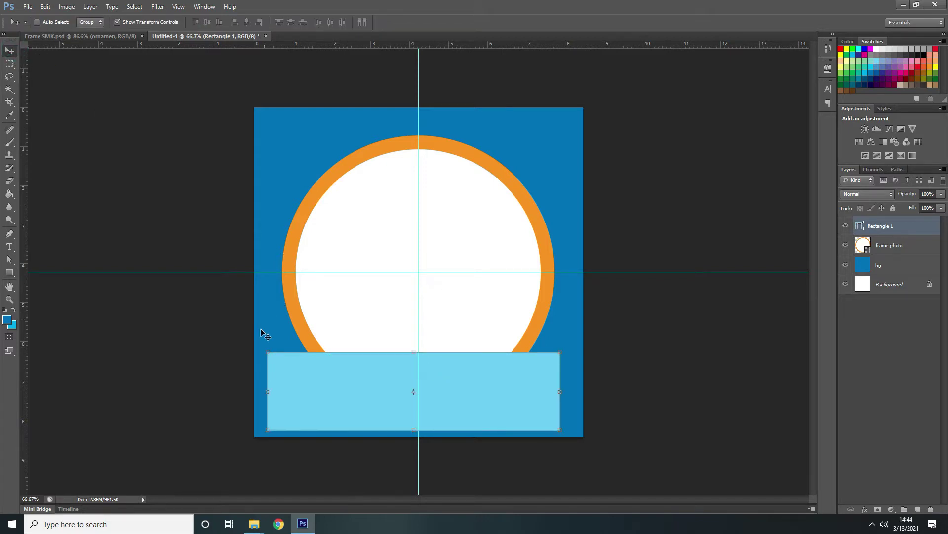
pyautogui.moveTo(268, 391); pyautogui.dragTo(253, 392)
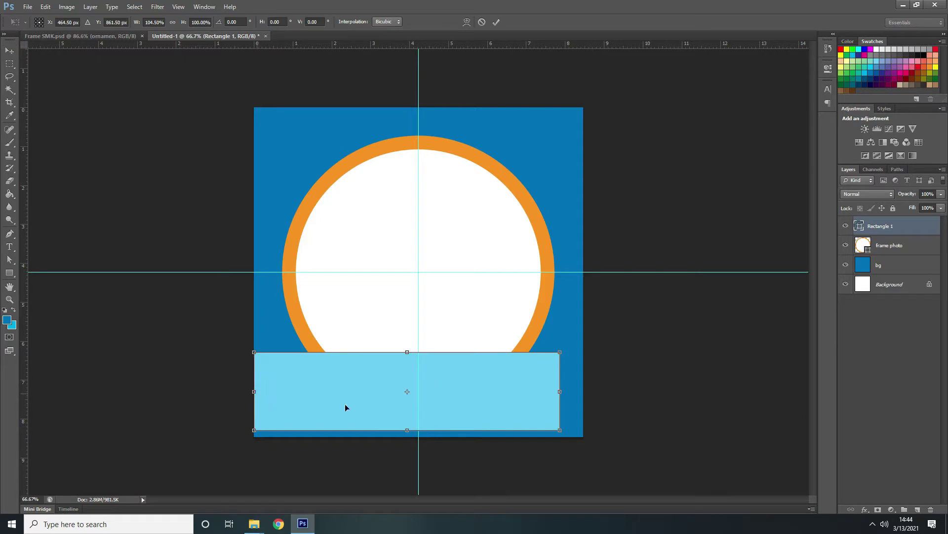
pyautogui.moveTo(407, 430); pyautogui.dragTo(407, 437)
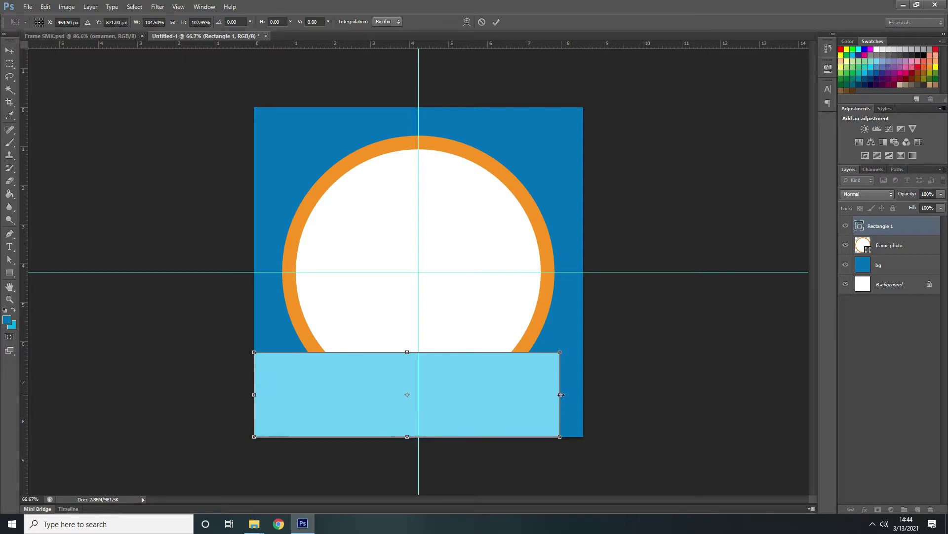
pyautogui.moveTo(560, 394); pyautogui.dragTo(584, 397)
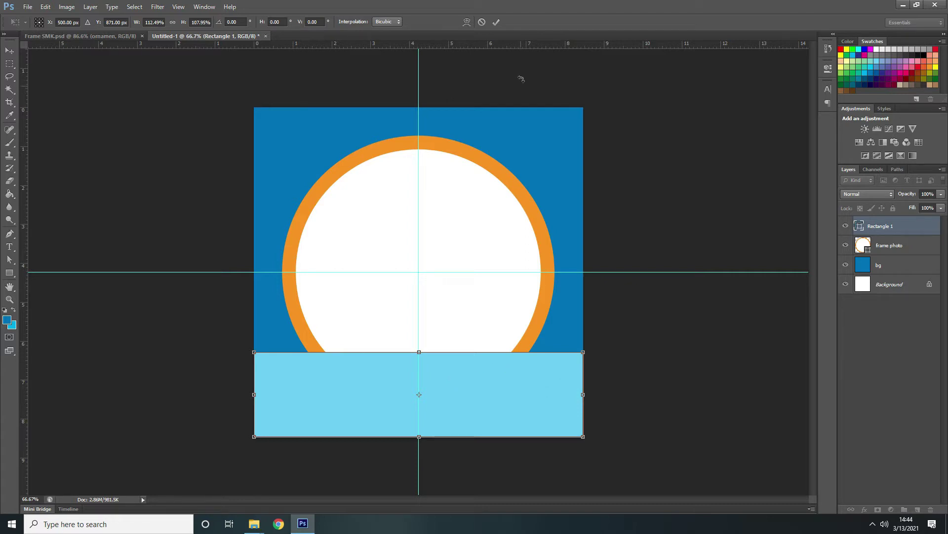
pyautogui.click(496, 22)
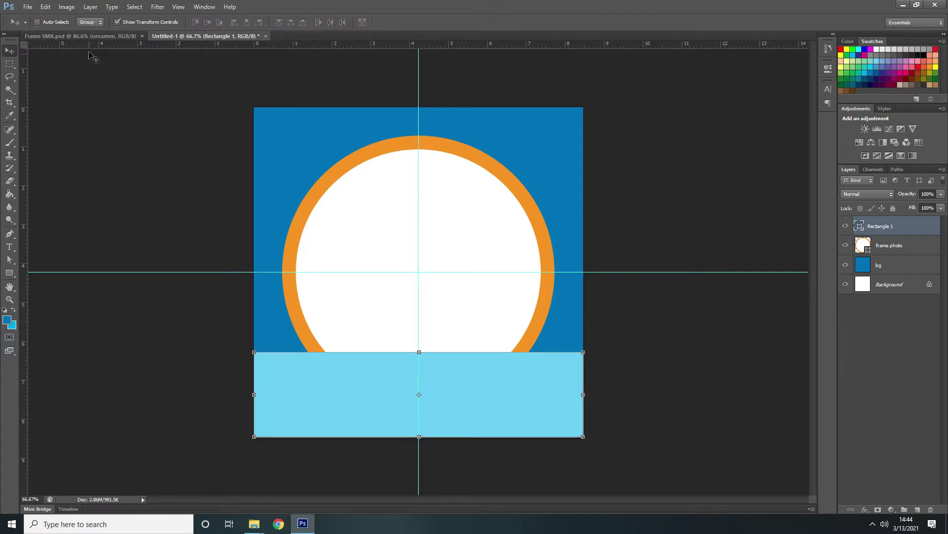
# - Compare with Frame SMK.psd, and try raising the light blue rectangle's upper edge slightly before returning it to its previous height
pyautogui.click(105, 37)
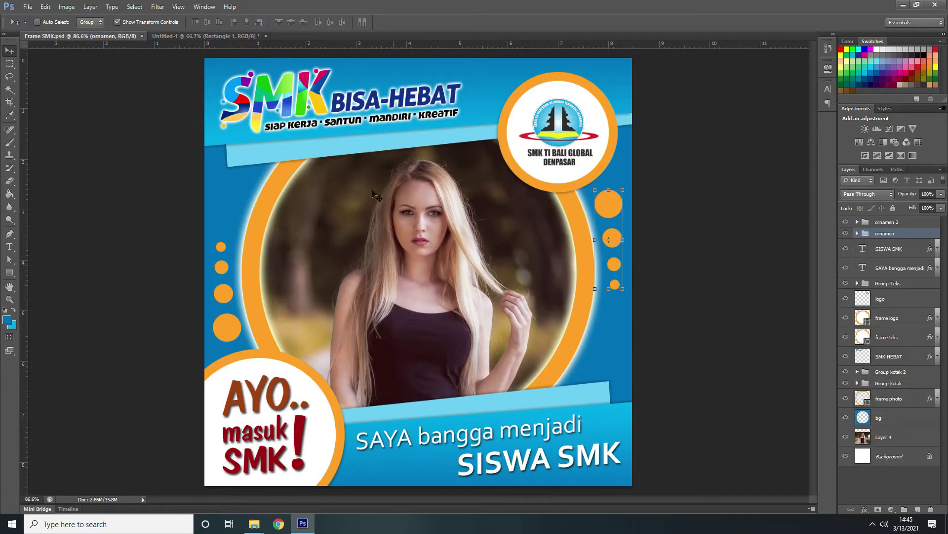
pyautogui.click(235, 35)
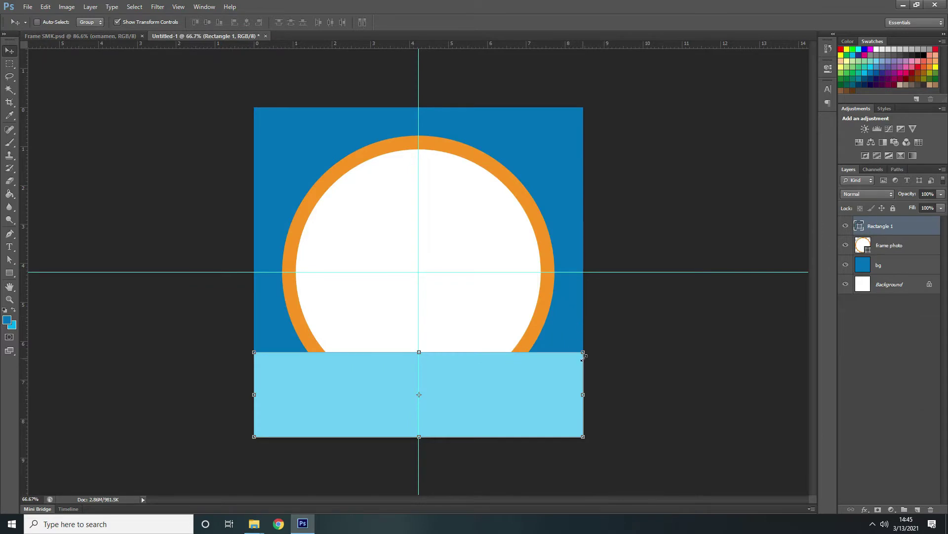
pyautogui.click(419, 350)
pyautogui.moveTo(419, 351); pyautogui.dragTo(420, 346)
pyautogui.click(498, 22)
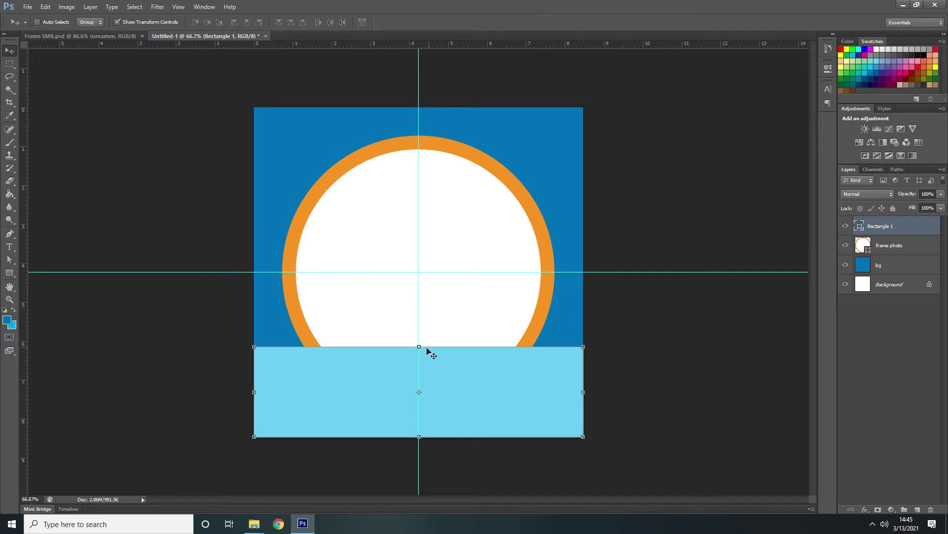
pyautogui.moveTo(420, 347); pyautogui.dragTo(420, 352)
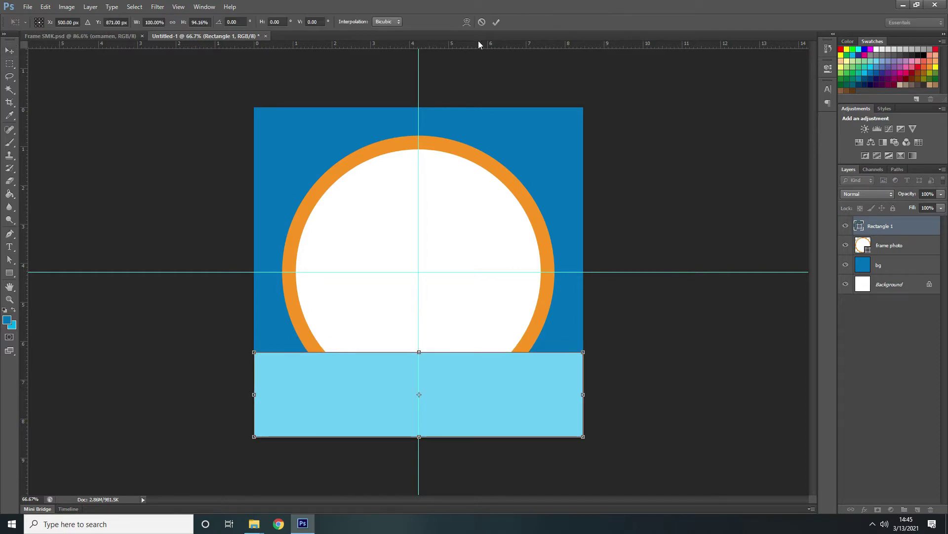
pyautogui.click(496, 22)
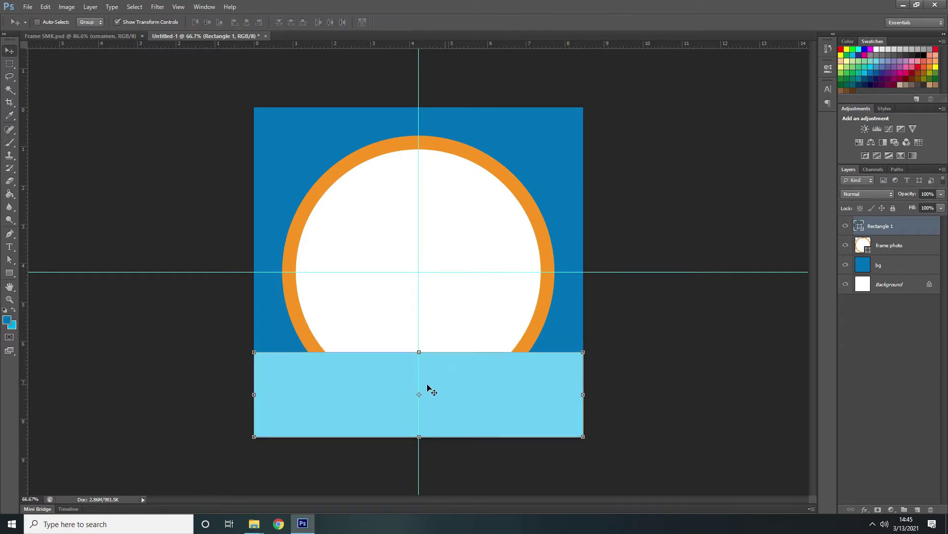
# - Lower the light blue rectangle's upper-left corner point straight down along the canvas edge so its upper edge slopes
pyautogui.click(109, 305)
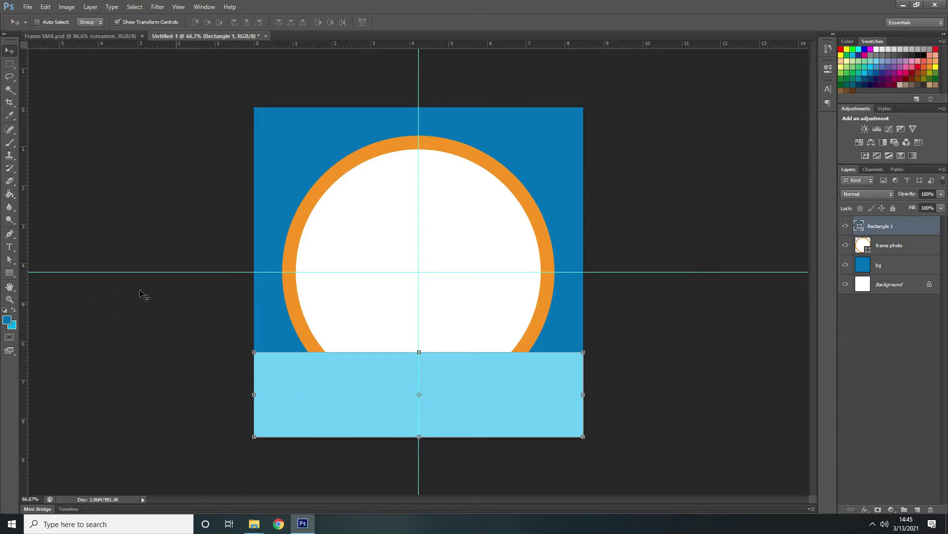
pyautogui.click(11, 265)
pyautogui.click(66, 268)
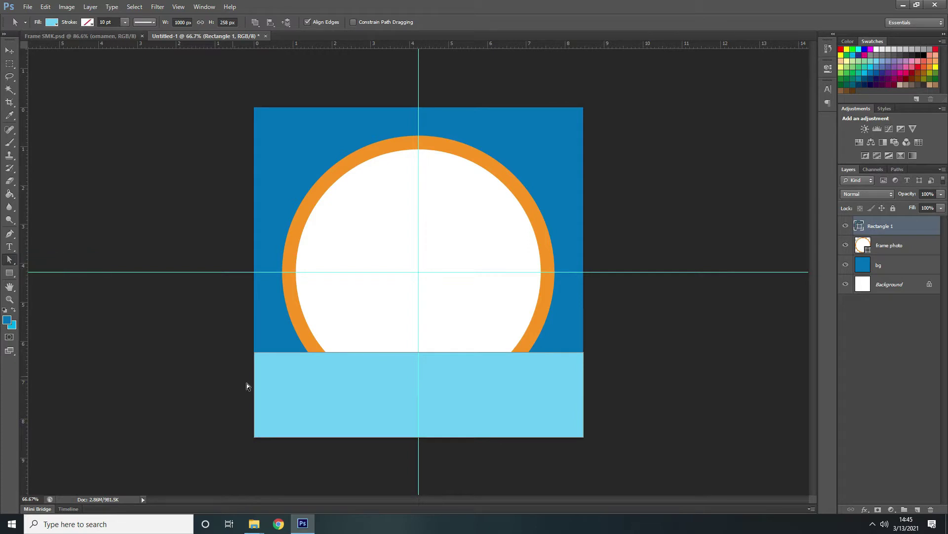
pyautogui.moveTo(244, 343); pyautogui.dragTo(271, 375)
pyautogui.moveTo(254, 353); pyautogui.dragTo(277, 370)
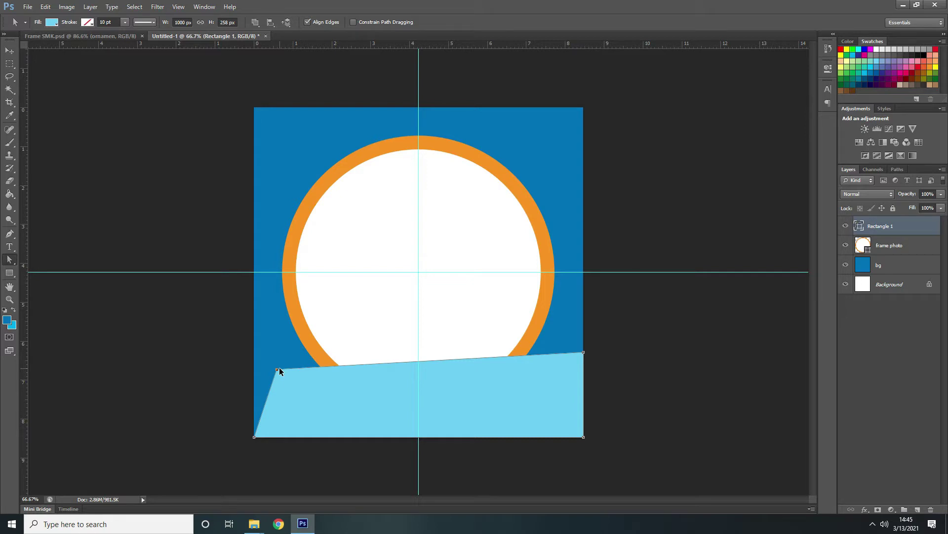
pyautogui.hotkey('ctrl', 'z')
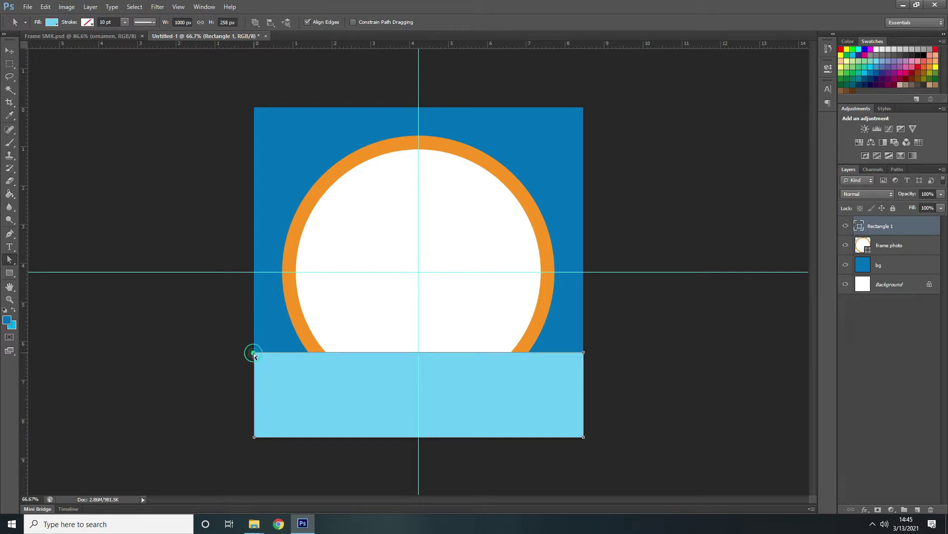
pyautogui.moveTo(254, 353); pyautogui.dragTo(248, 385)
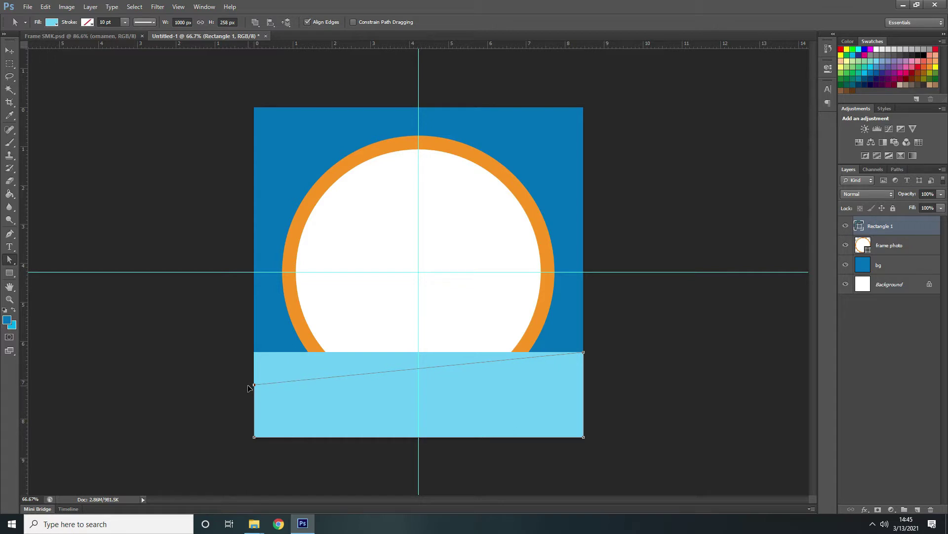
pyautogui.moveTo(248, 386); pyautogui.dragTo(248, 387)
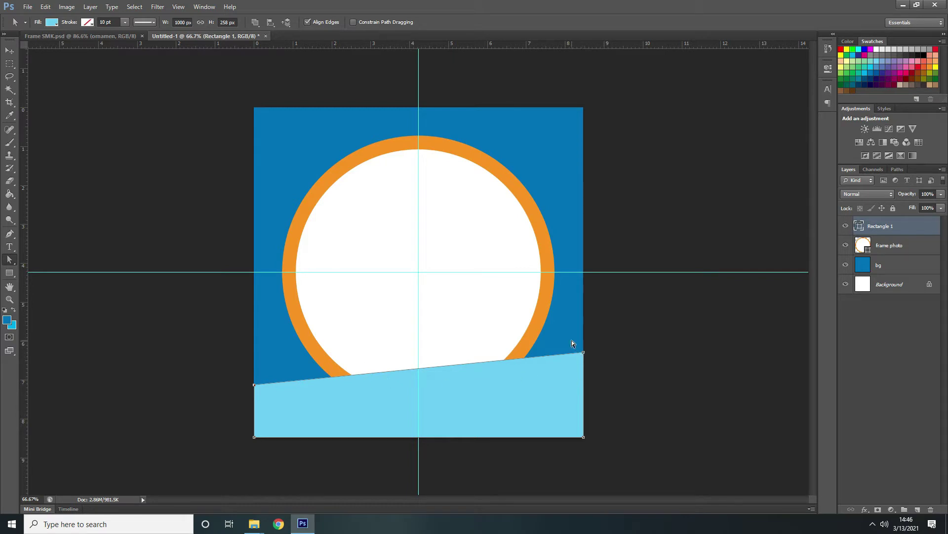
# - Move the light blue banner's two right corner points inward, narrowing the shape to about 934 px
pyautogui.moveTo(593, 415); pyautogui.dragTo(601, 460)
pyautogui.moveTo(582, 352); pyautogui.dragTo(562, 355)
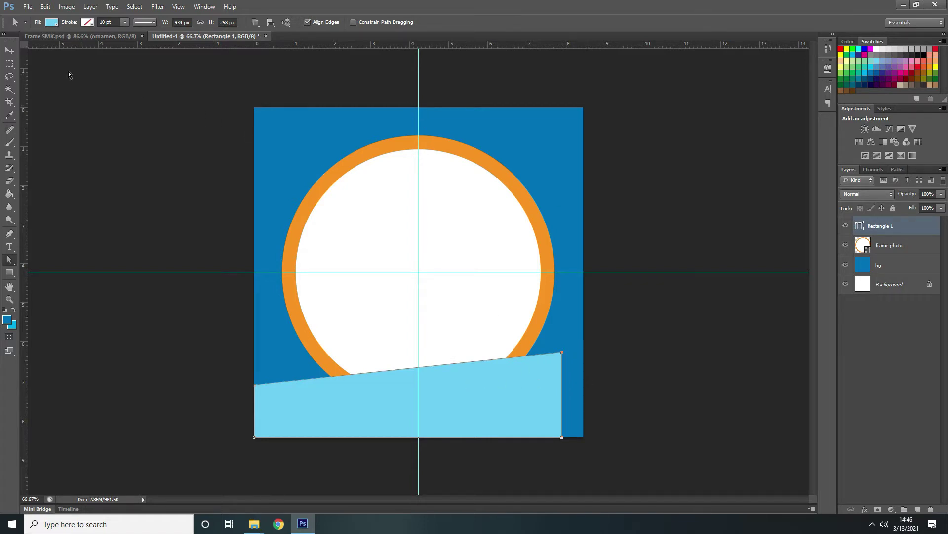
pyautogui.click(10, 50)
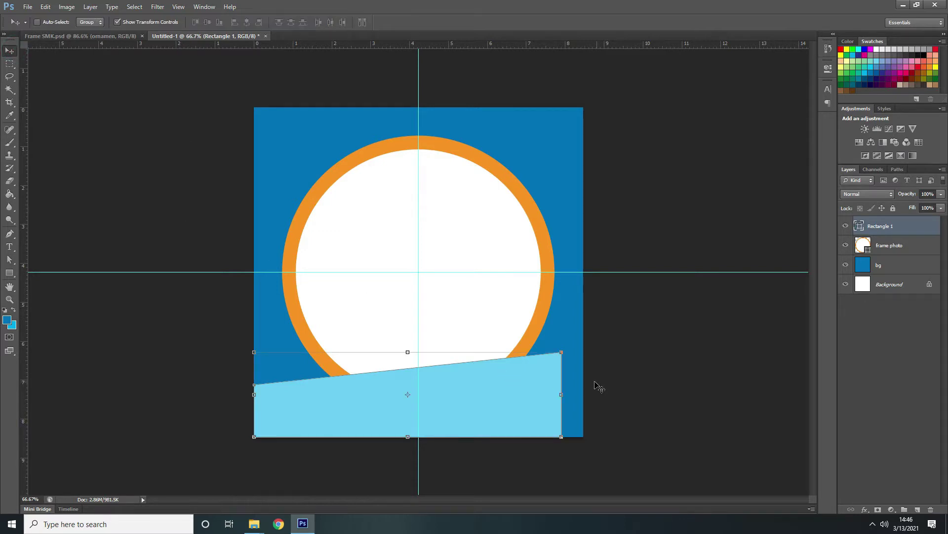
# - Rename the banner layer as kotak 1, and duplicate it as a layer named kotak 2
pyautogui.doubleClick(889, 227)
pyautogui.write('kotak 1')
pyautogui.press('Return')
pyautogui.hotkey('ctrl', 'j')
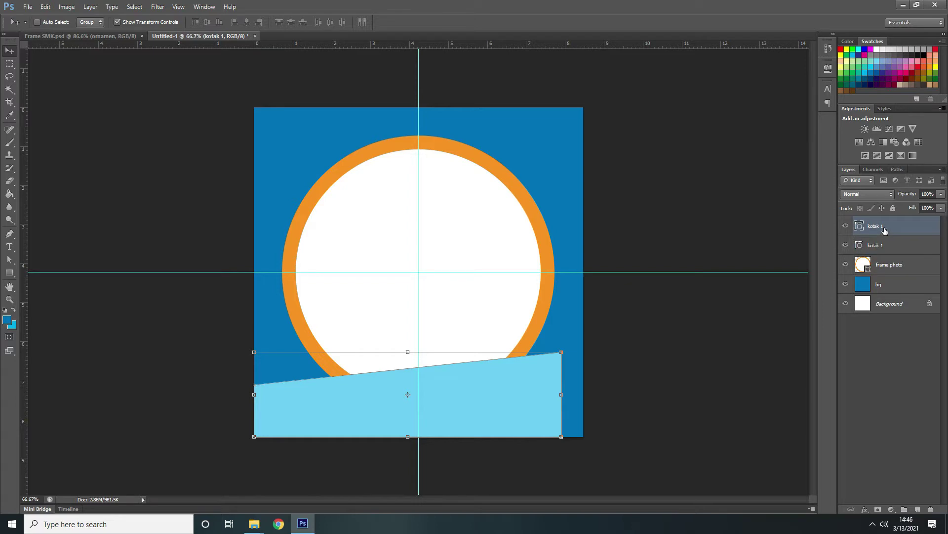
pyautogui.doubleClick(876, 225)
pyautogui.write('2')
pyautogui.press('Return')
# - Scale kotak 2 down from its upper edge to about 84.5% height, widen it to the canvas's right edge at about 107%, and apply
pyautogui.moveTo(407, 352); pyautogui.dragTo(406, 366)
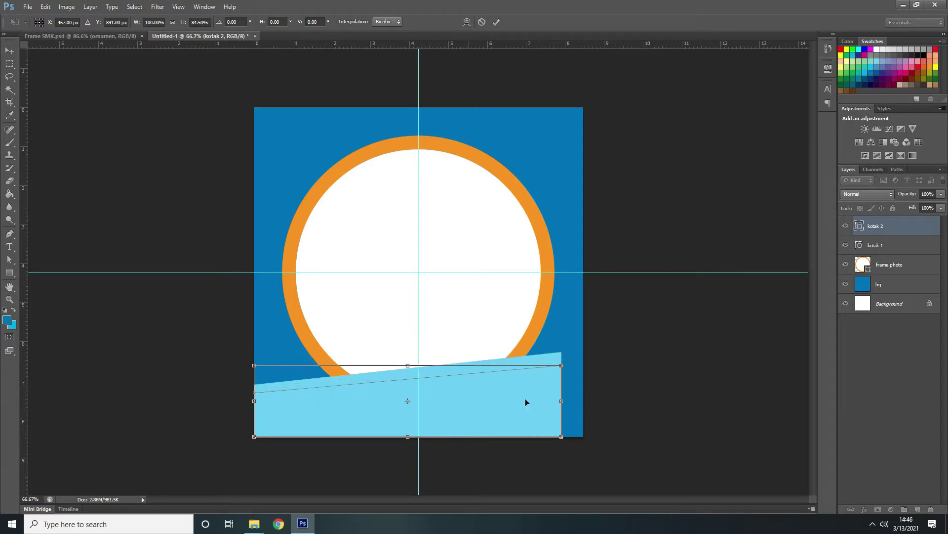
pyautogui.moveTo(562, 399); pyautogui.dragTo(581, 396)
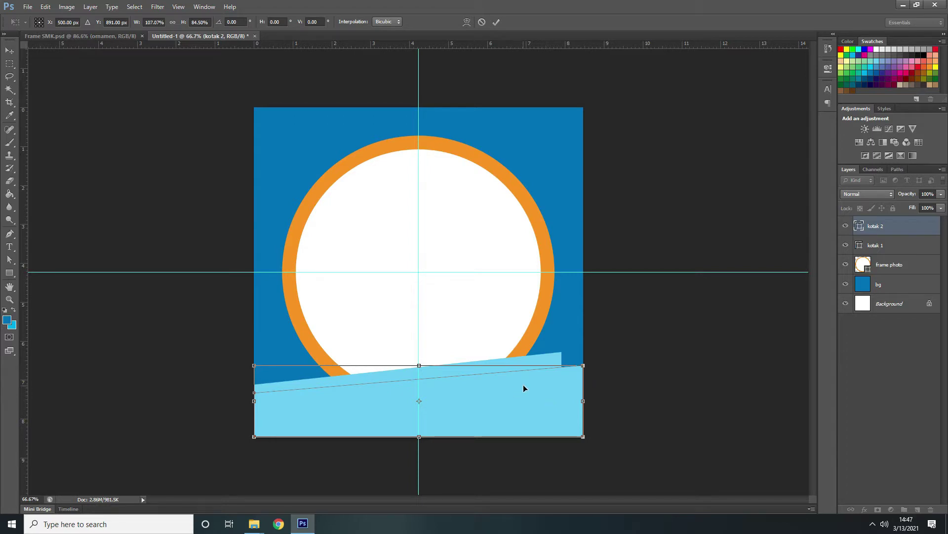
pyautogui.click(496, 22)
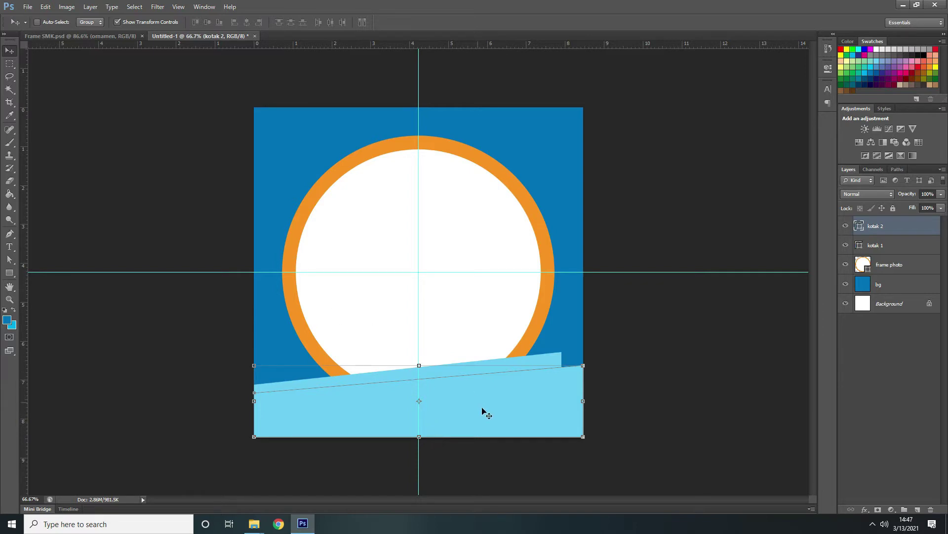
# - Try a black-to-white gradient fill and a solid black fill on the kotak 2 shape
pyautogui.click(8, 273)
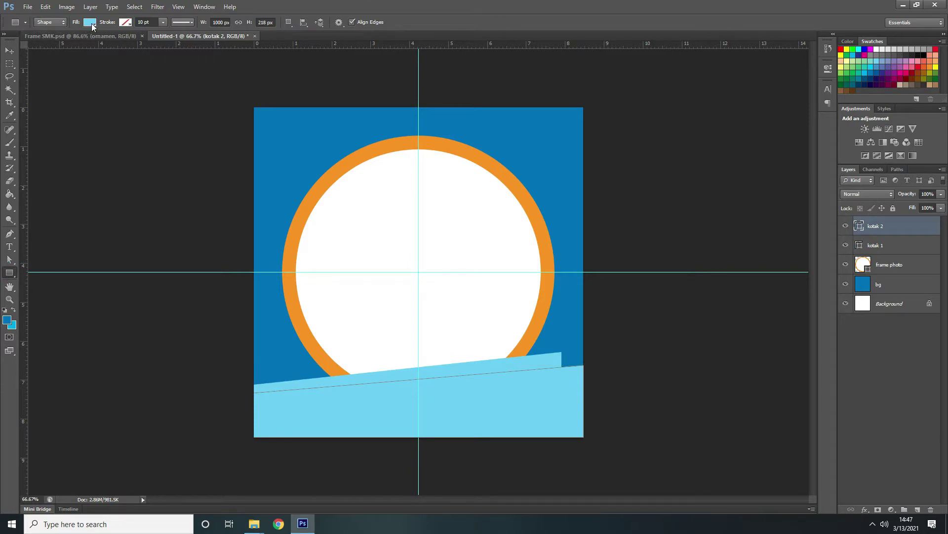
pyautogui.click(90, 23)
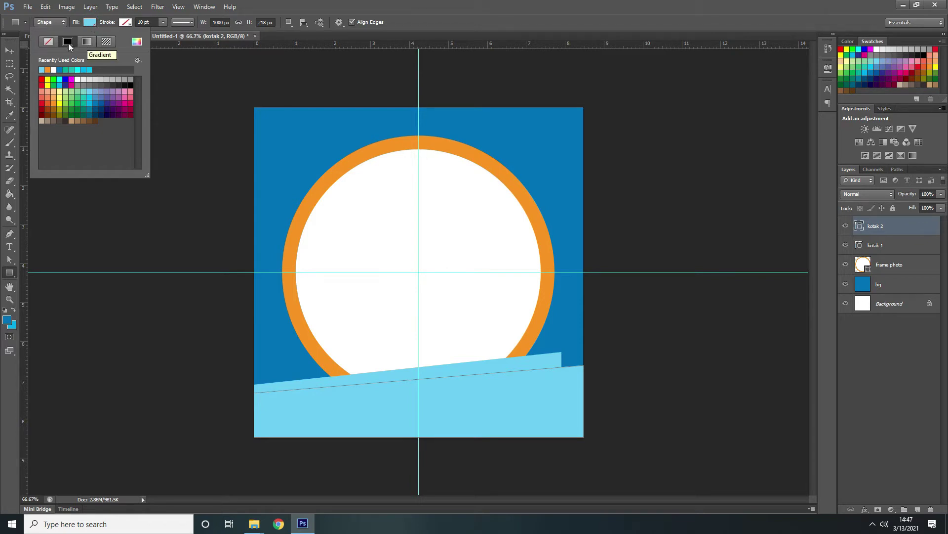
pyautogui.click(87, 42)
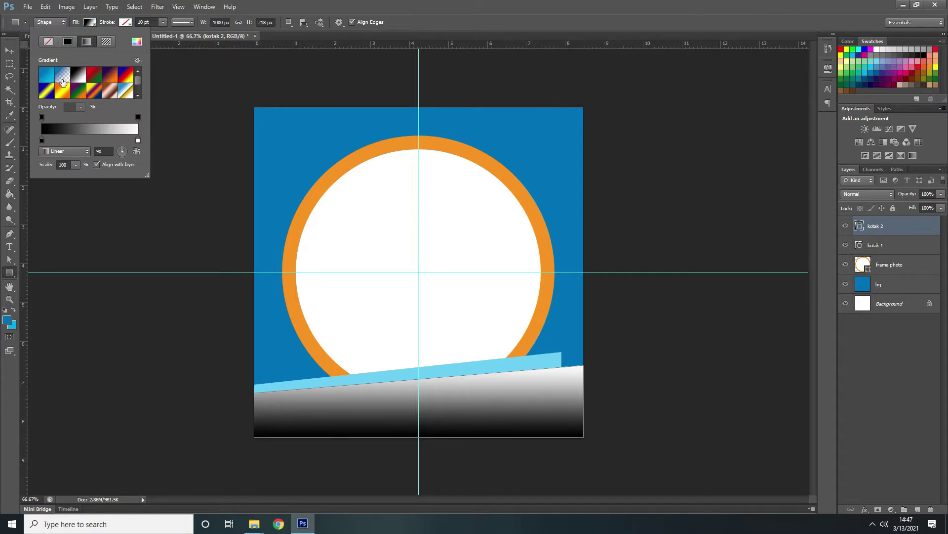
pyautogui.click(67, 42)
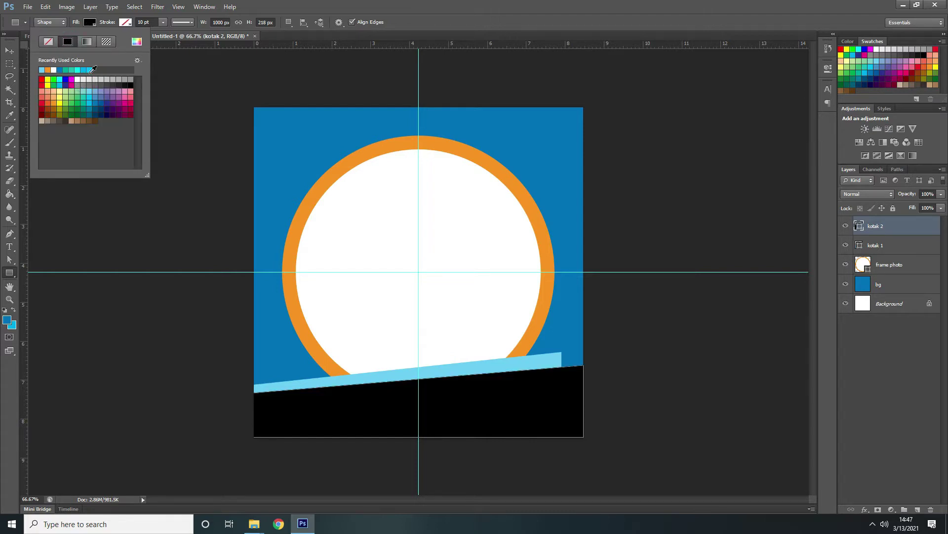
pyautogui.click(298, 33)
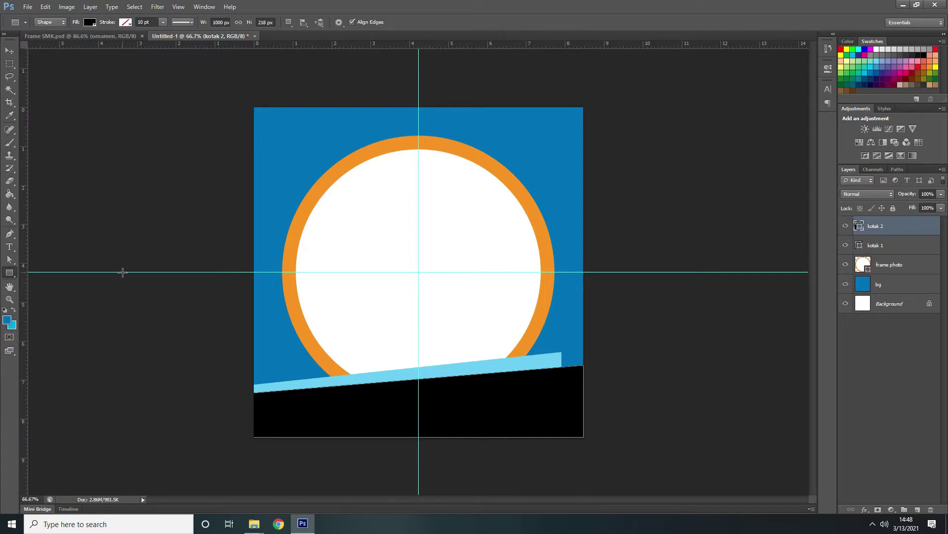
# - Check the foreground and background colors in the Color Picker
pyautogui.click(7, 321)
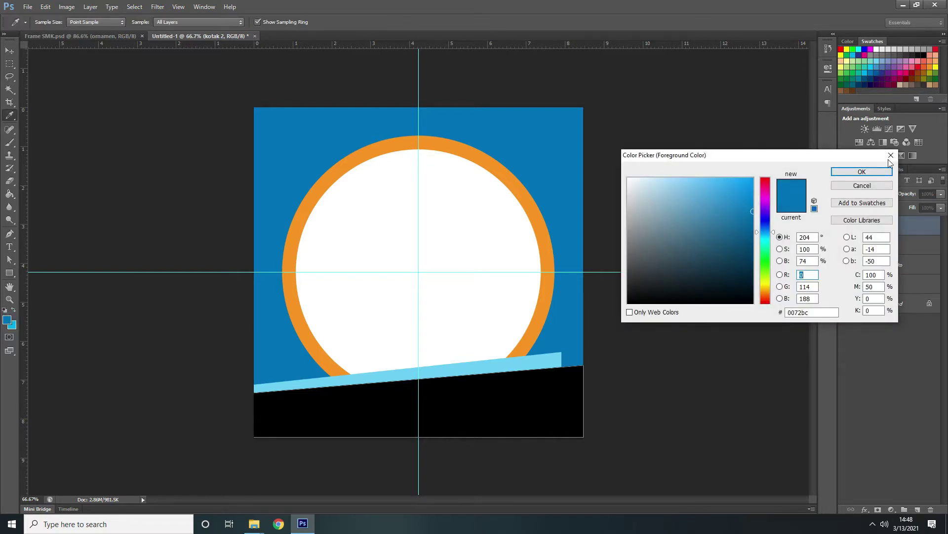
pyautogui.click(870, 188)
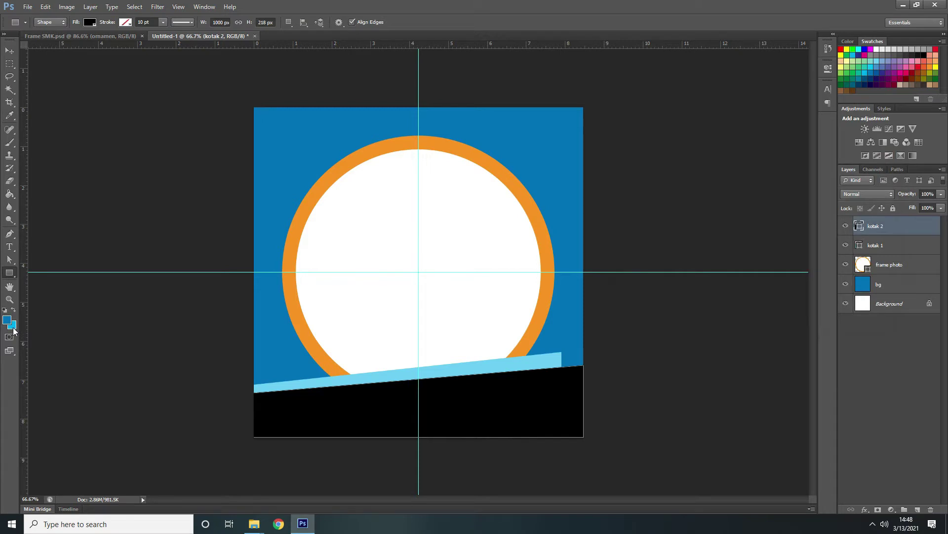
pyautogui.click(13, 329)
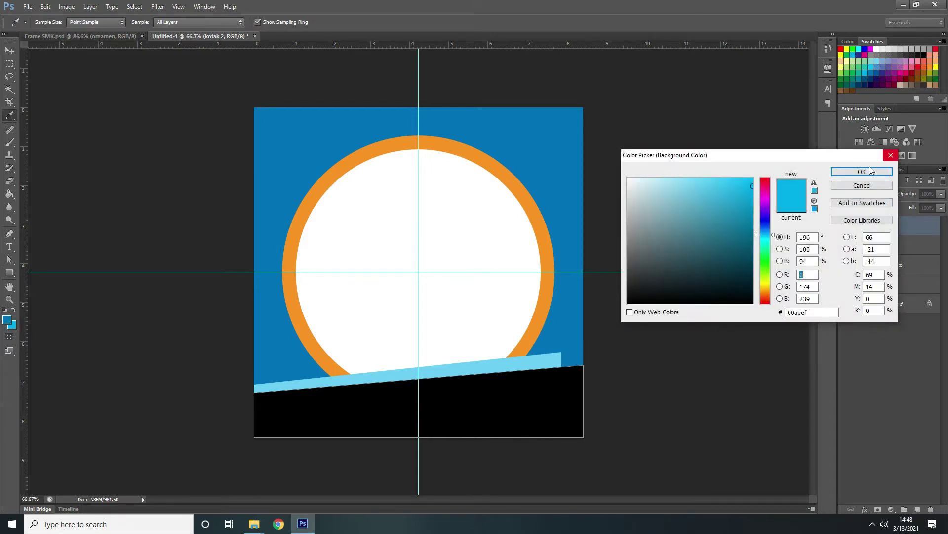
pyautogui.click(862, 185)
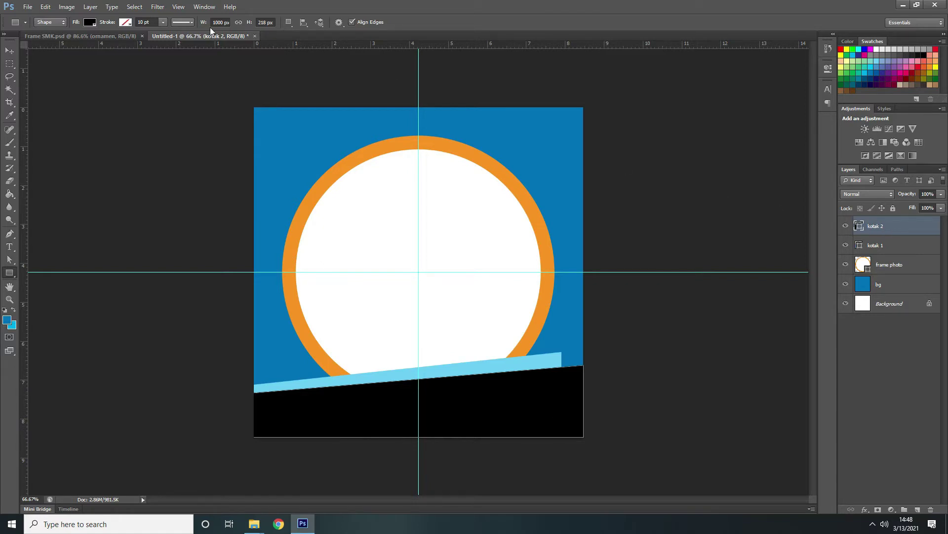
# - Fill the kotak 2 shape with the linear blue foreground-to-background gradient preset
pyautogui.click(94, 23)
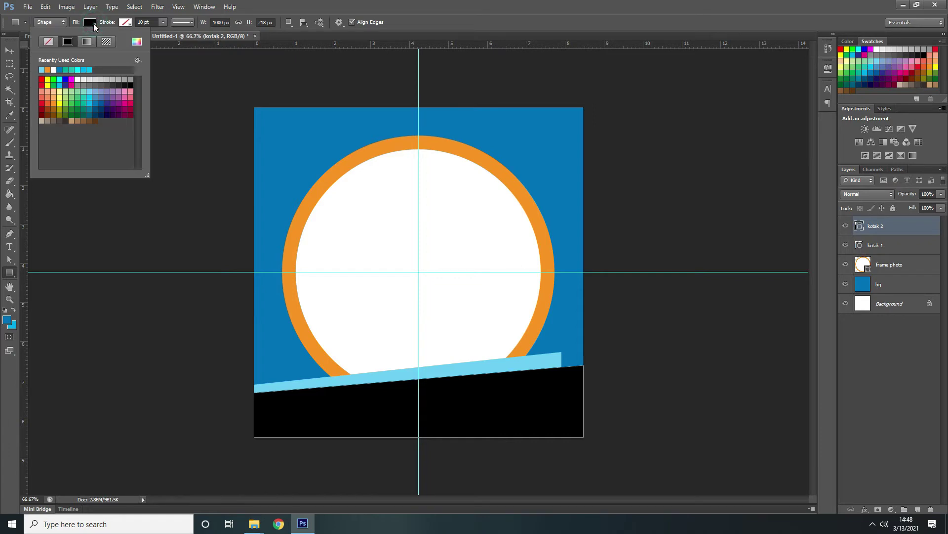
pyautogui.click(84, 41)
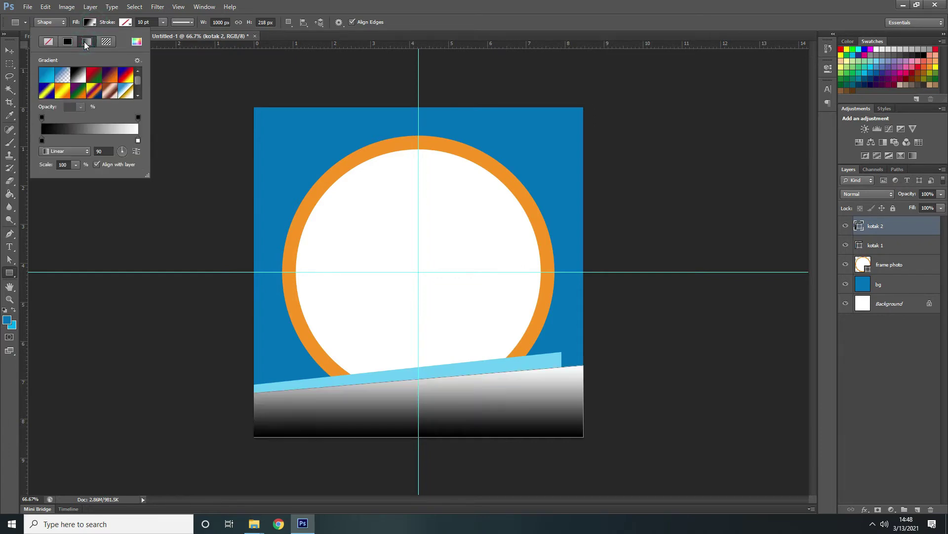
pyautogui.click(45, 75)
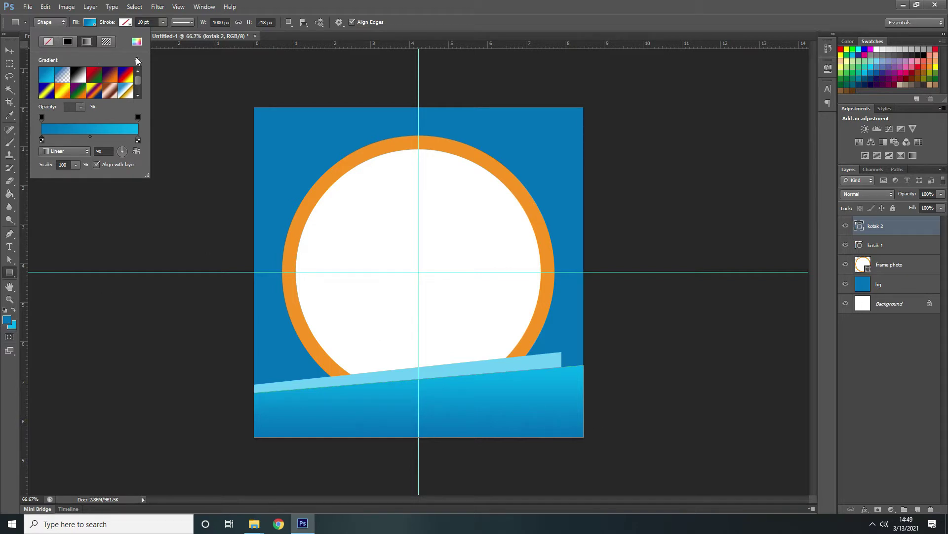
pyautogui.click(274, 36)
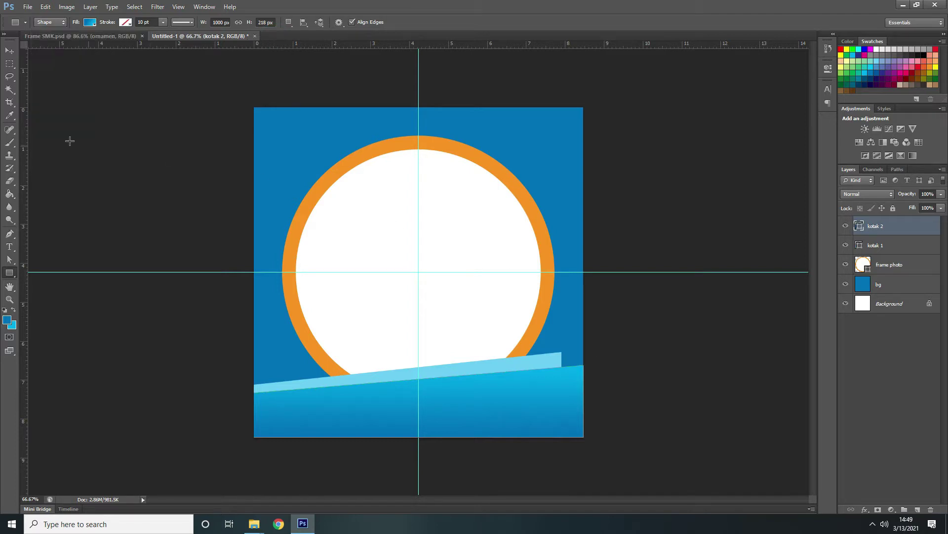
# - Select the kotak 2 and kotak 1 layers together and group them
pyautogui.click(9, 51)
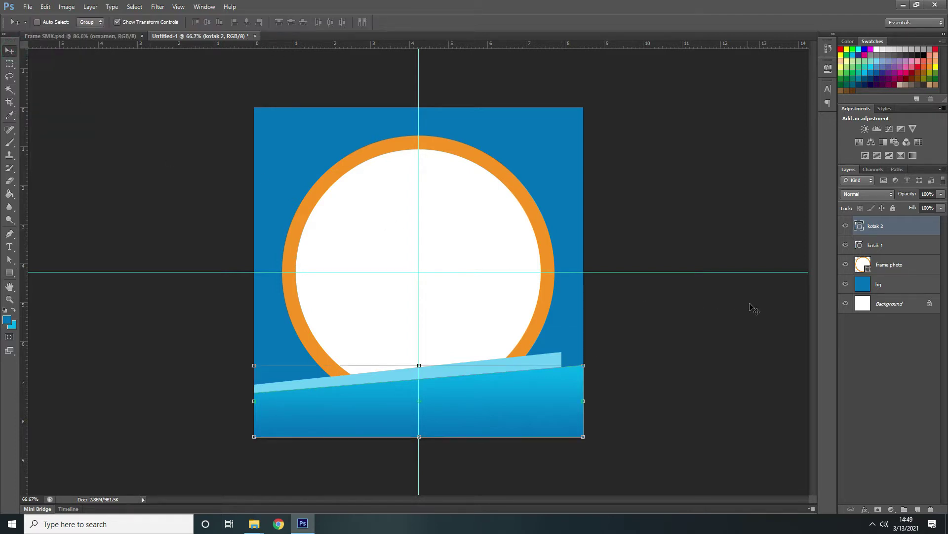
pyautogui.click(887, 247)
pyautogui.click(893, 265)
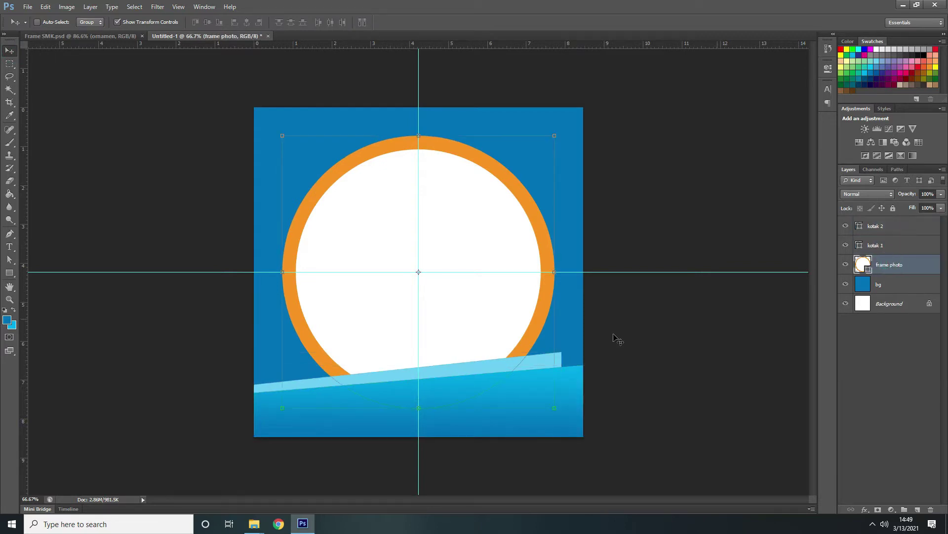
pyautogui.click(911, 246)
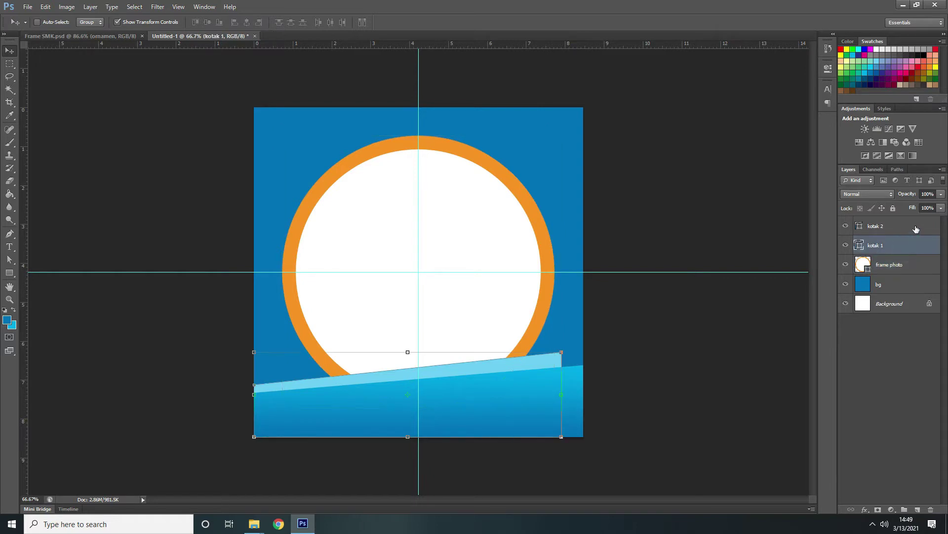
pyautogui.click(916, 228)
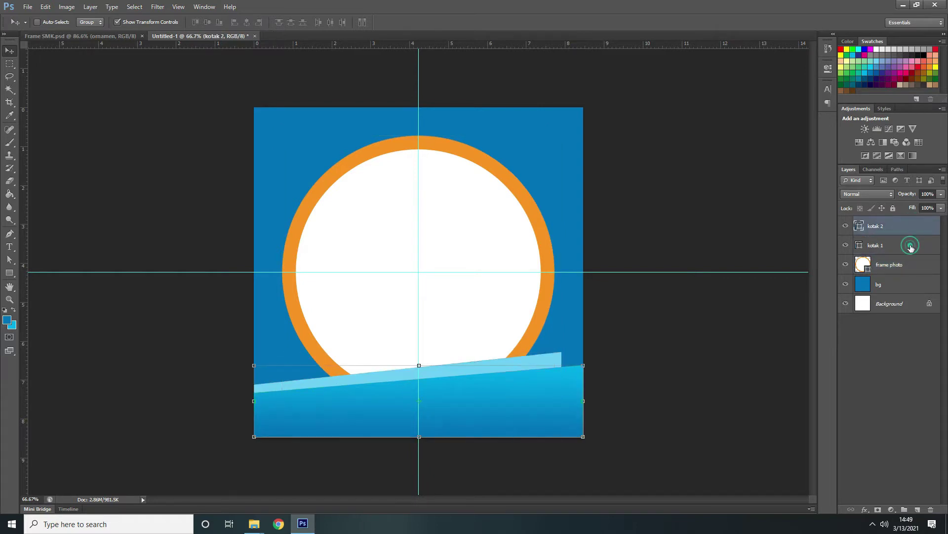
pyautogui.keyDown('shift'); pyautogui.click(911, 247); pyautogui.keyUp('shift')
pyautogui.click(914, 227)
pyautogui.keyDown('shift'); pyautogui.click(913, 249); pyautogui.keyUp('shift')
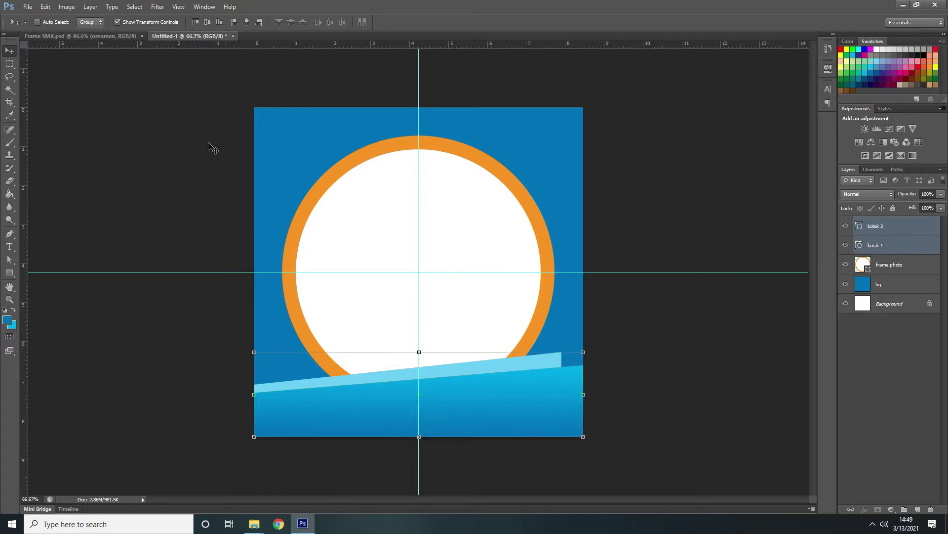
pyautogui.click(89, 8)
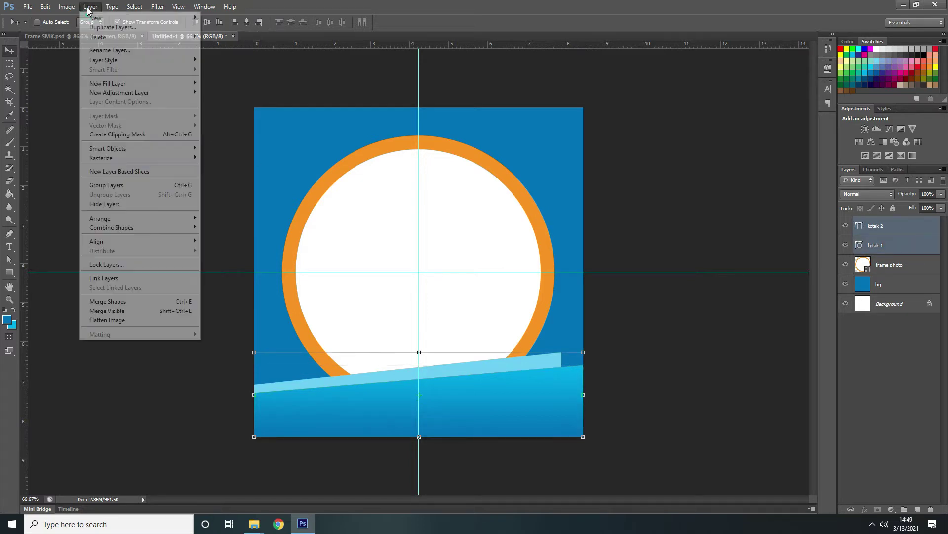
pyautogui.click(143, 186)
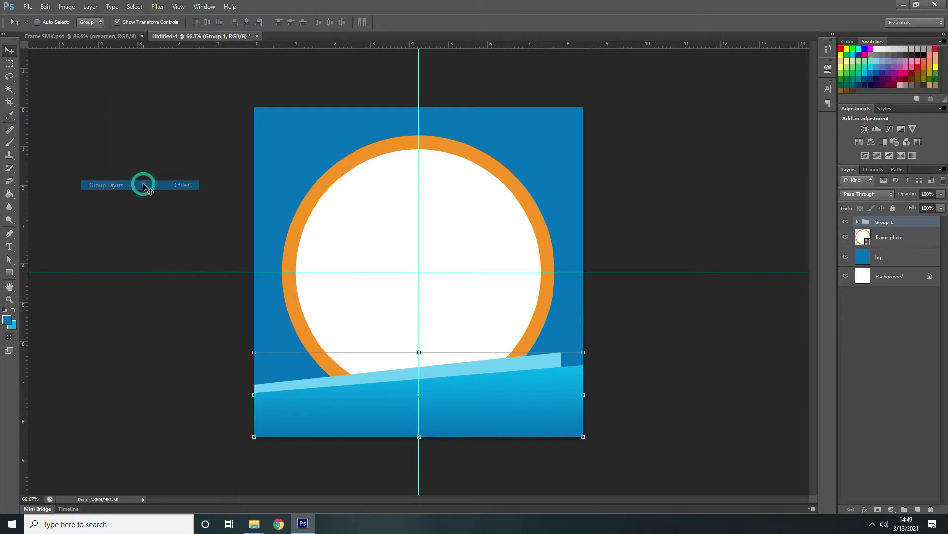
# - Rename the new layer group as Group kotak 1 and duplicate the group
pyautogui.doubleClick(893, 223)
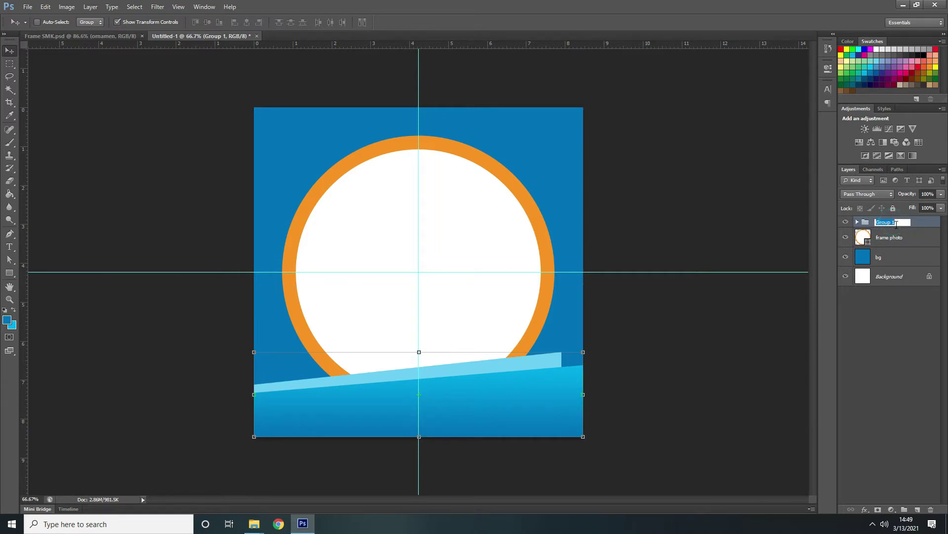
pyautogui.click(897, 224)
pyautogui.press('BackSpace')
pyautogui.write('kotak 1')
pyautogui.press('Return')
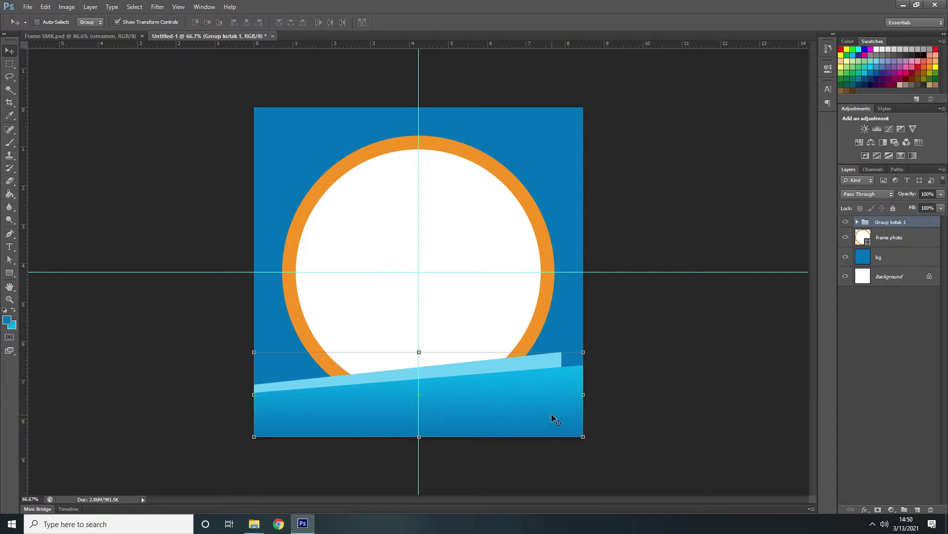
pyautogui.moveTo(550, 413); pyautogui.dragTo(555, 393)
pyautogui.hotkey('ctrl', 'j')
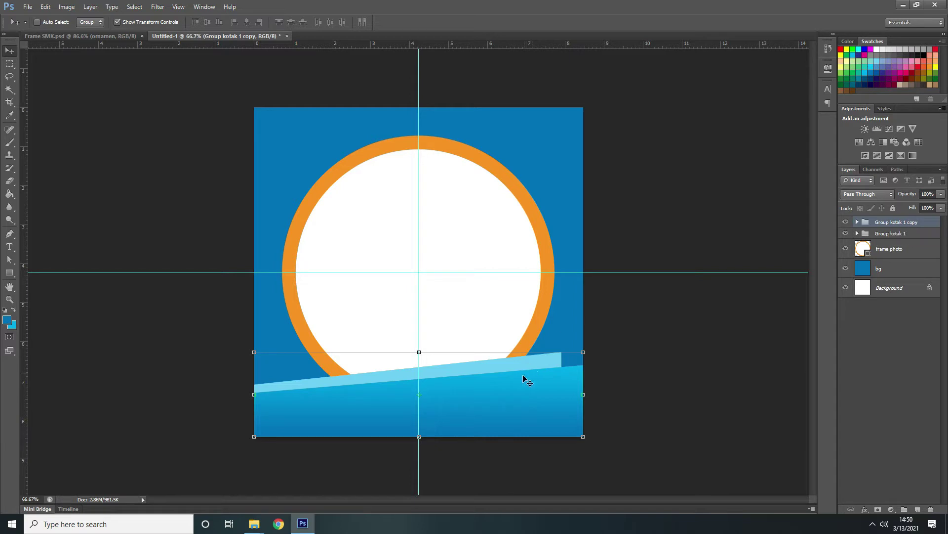
# - Move the Group kotak 1 copy banner up over the upper half of the photo frame circle
pyautogui.moveTo(514, 395); pyautogui.dragTo(518, 203)
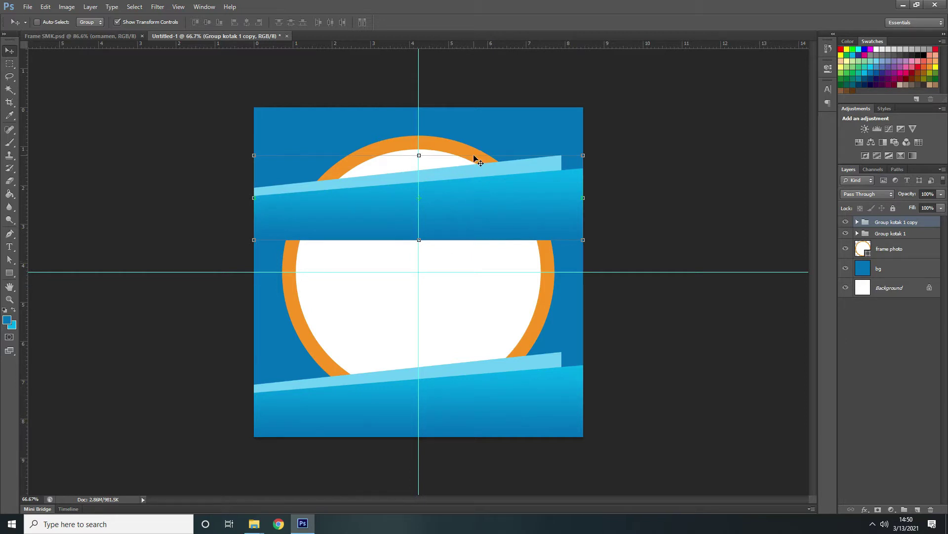
pyautogui.click(433, 153)
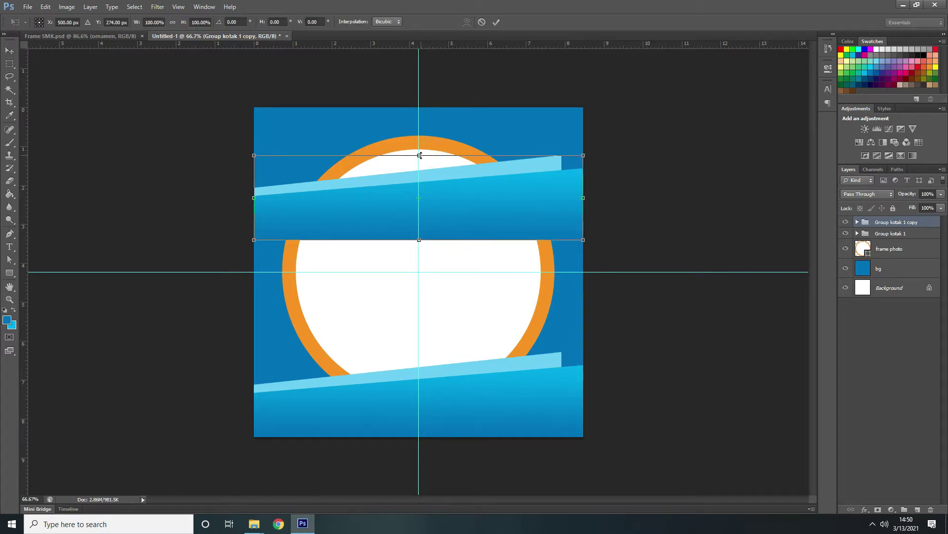
pyautogui.moveTo(419, 155); pyautogui.dragTo(403, 322)
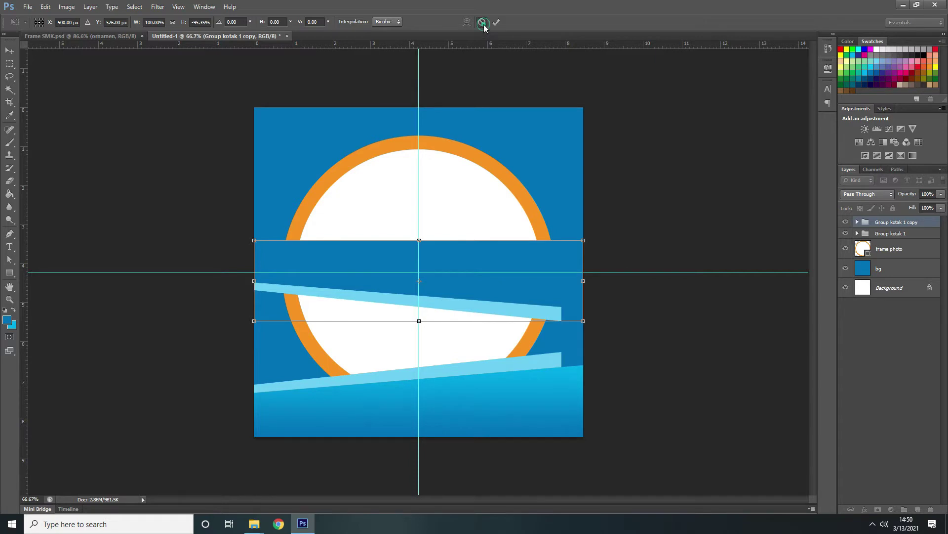
pyautogui.click(483, 23)
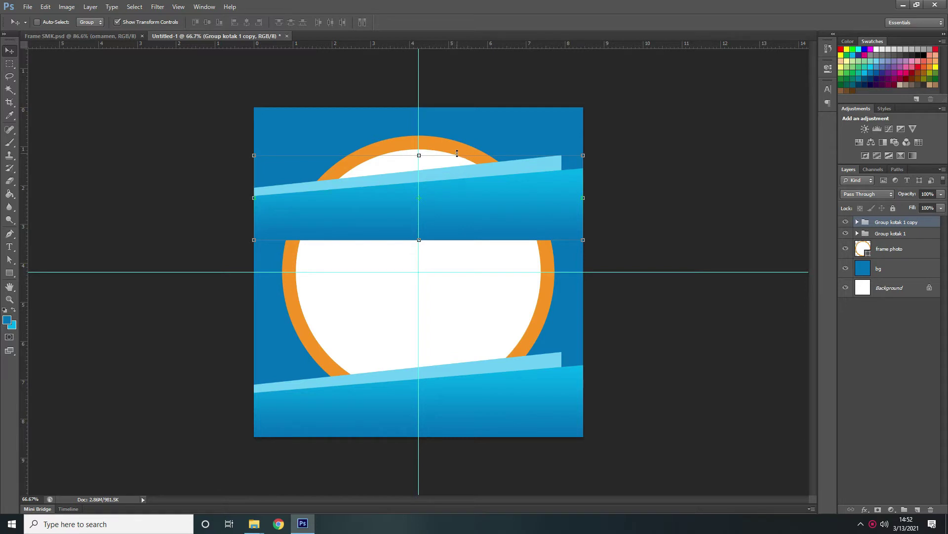
# - Flip the copied banner group horizontally and vertically, and move it flush with the canvas's top edge
pyautogui.click(460, 155)
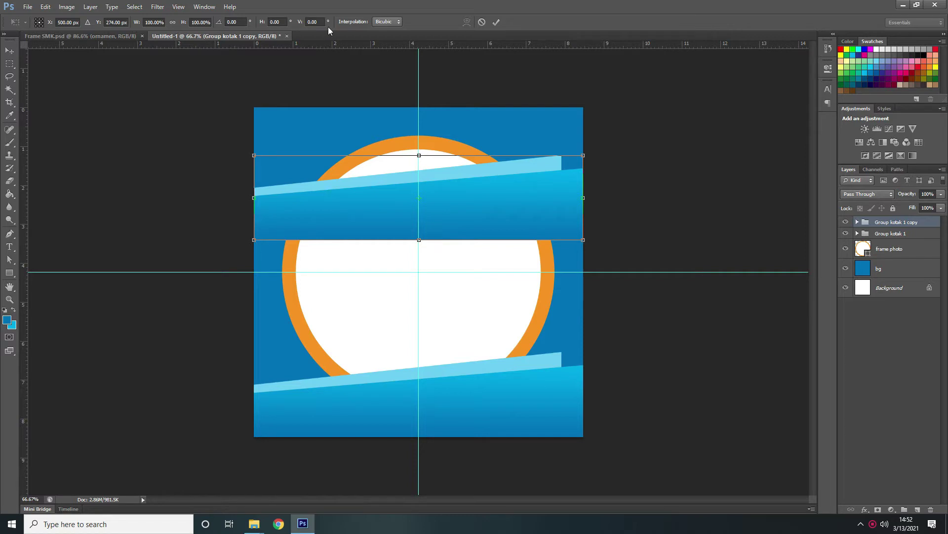
pyautogui.rightClick(458, 191)
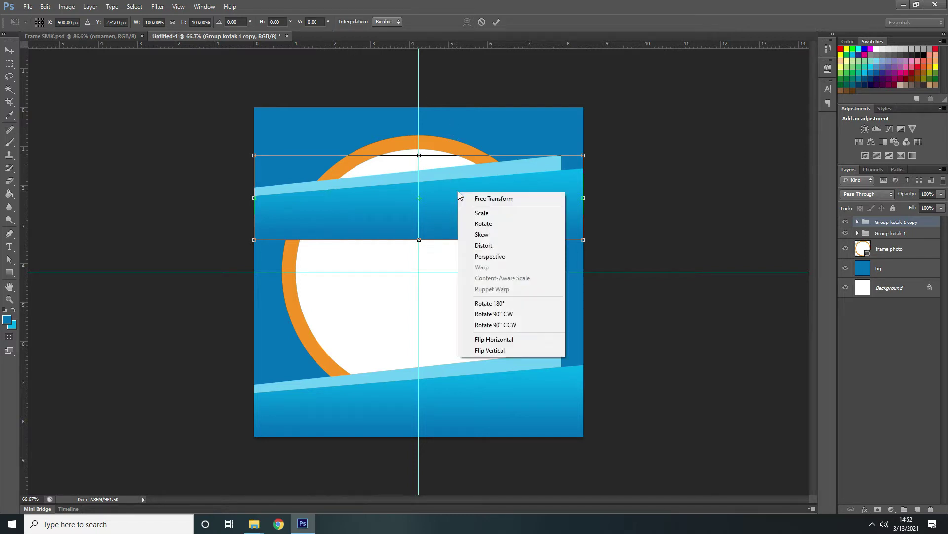
pyautogui.click(517, 339)
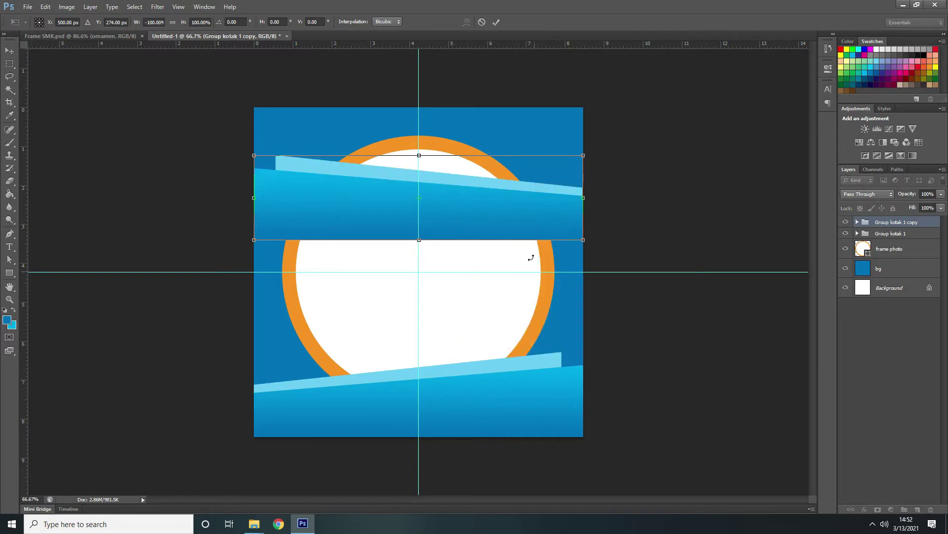
pyautogui.rightClick(473, 196)
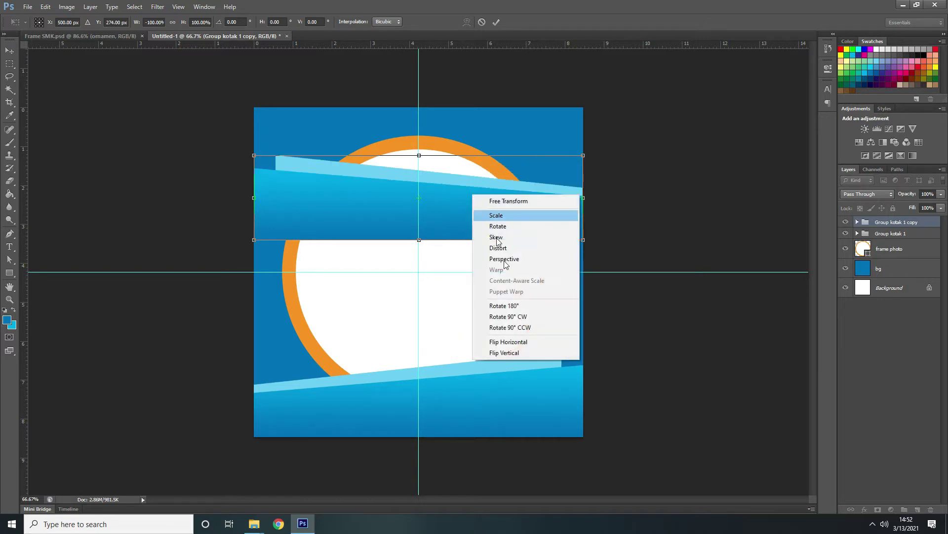
pyautogui.click(521, 355)
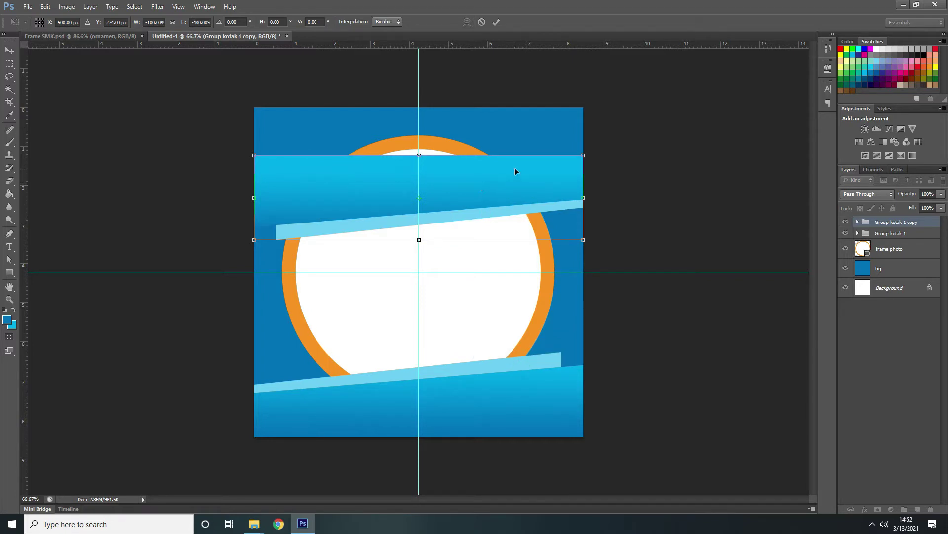
pyautogui.click(497, 21)
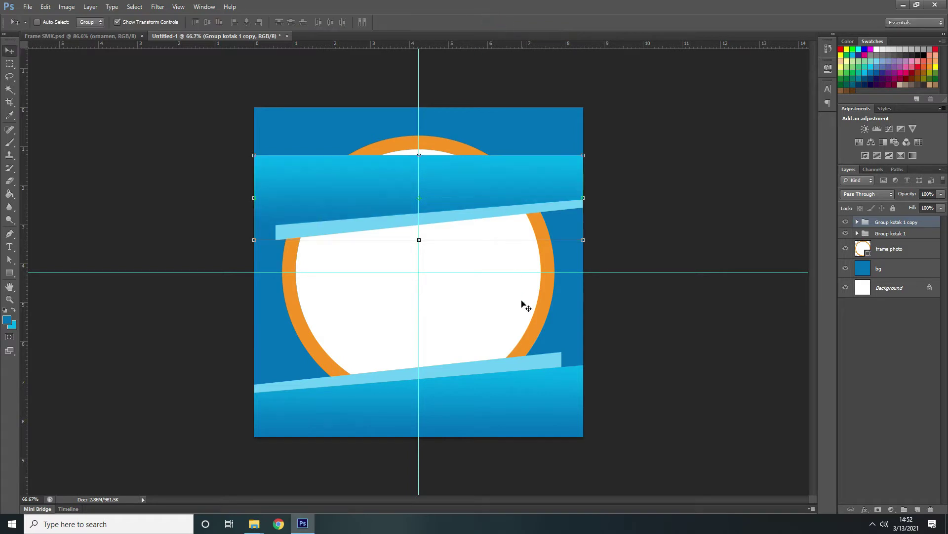
pyautogui.click(454, 190)
pyautogui.moveTo(454, 190); pyautogui.dragTo(456, 144)
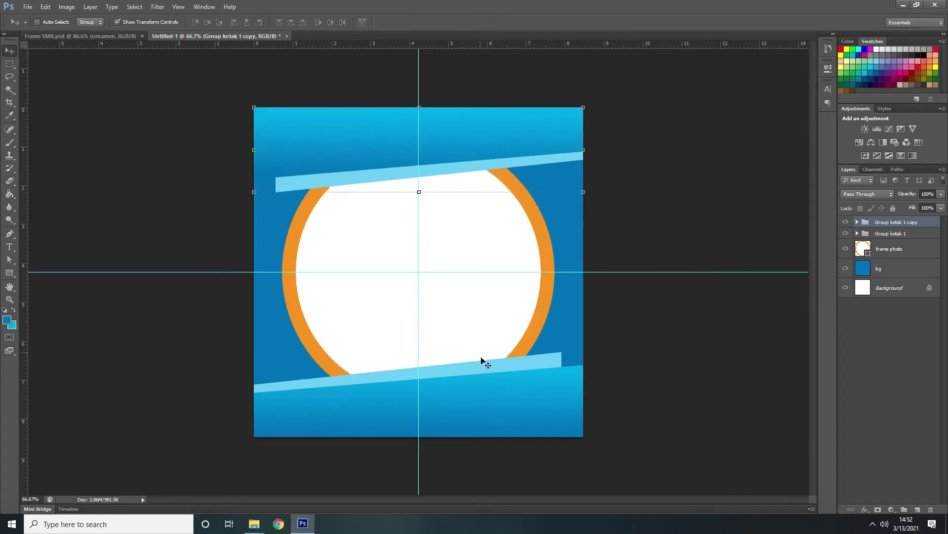
# - Rename the Group kotak 1 copy layer group as Group kotak 2
pyautogui.doubleClick(904, 222)
pyautogui.moveTo(924, 222); pyautogui.dragTo(908, 221)
pyautogui.write('2')
pyautogui.press('Return')
# - Reverse the fill gradient of the kotak 2 shape inside Group kotak 2
pyautogui.click(858, 222)
pyautogui.click(889, 240)
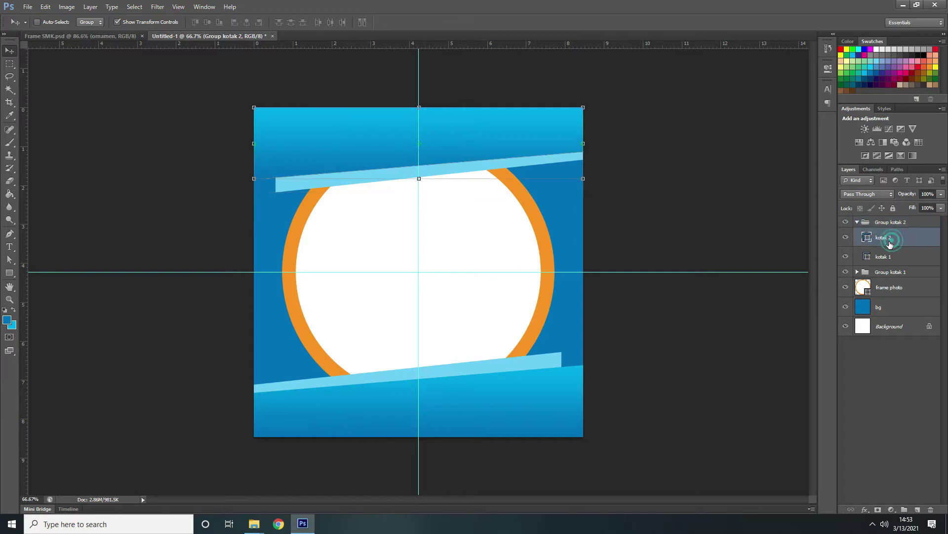
pyautogui.click(846, 237)
pyautogui.click(846, 237)
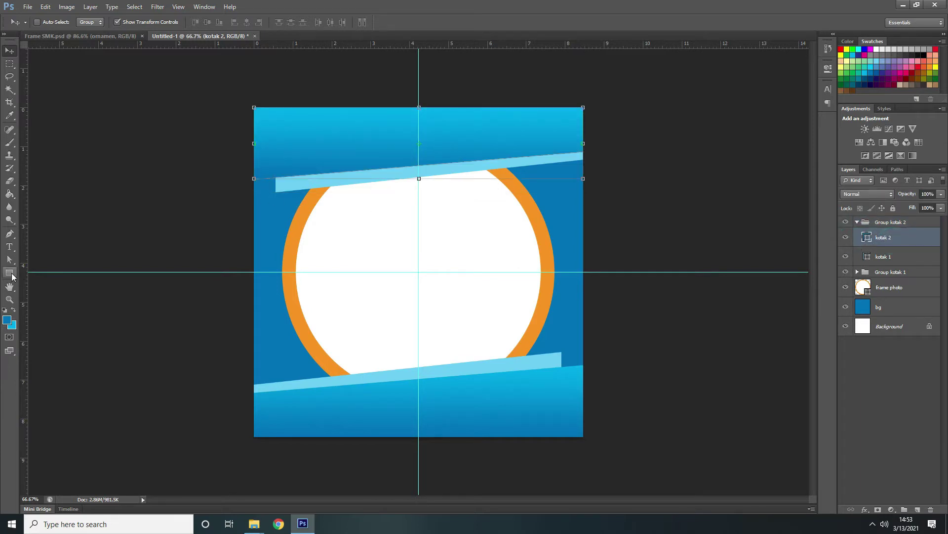
pyautogui.click(10, 274)
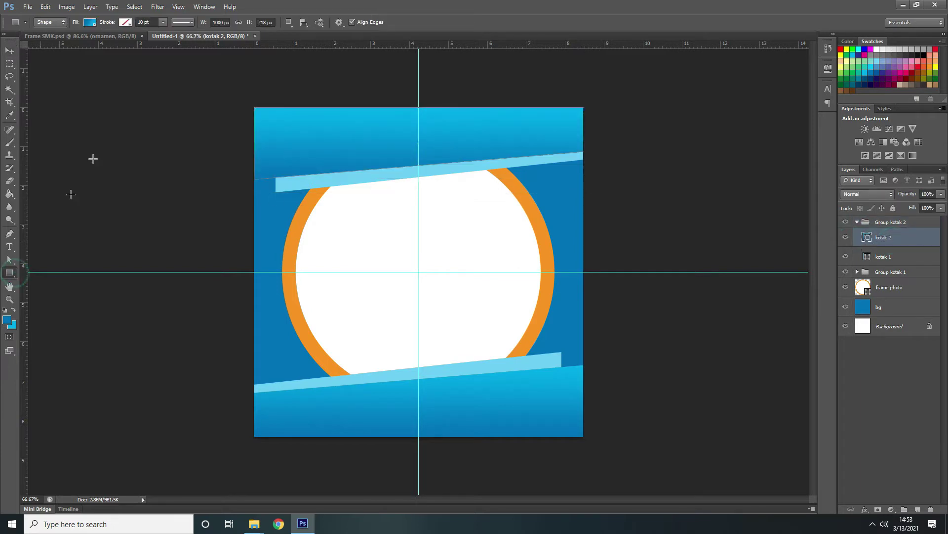
pyautogui.click(90, 22)
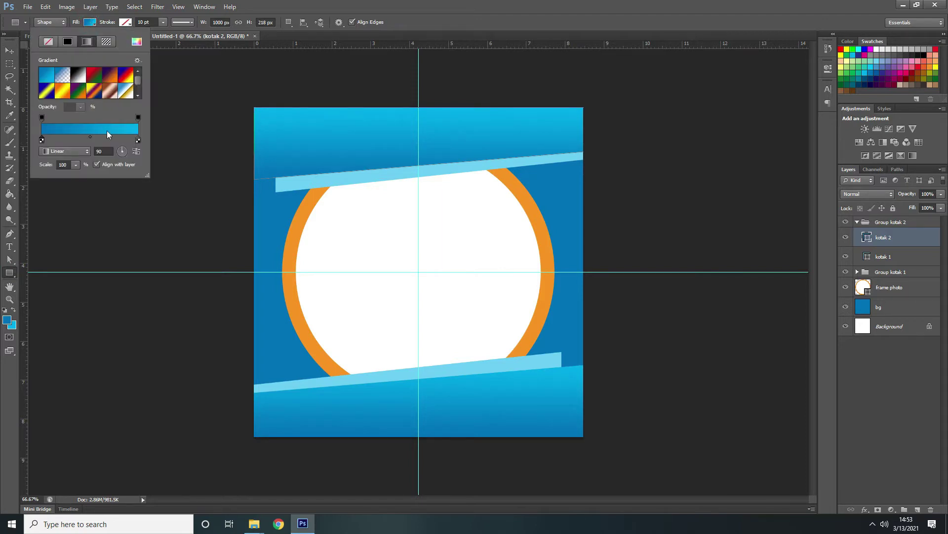
pyautogui.click(136, 151)
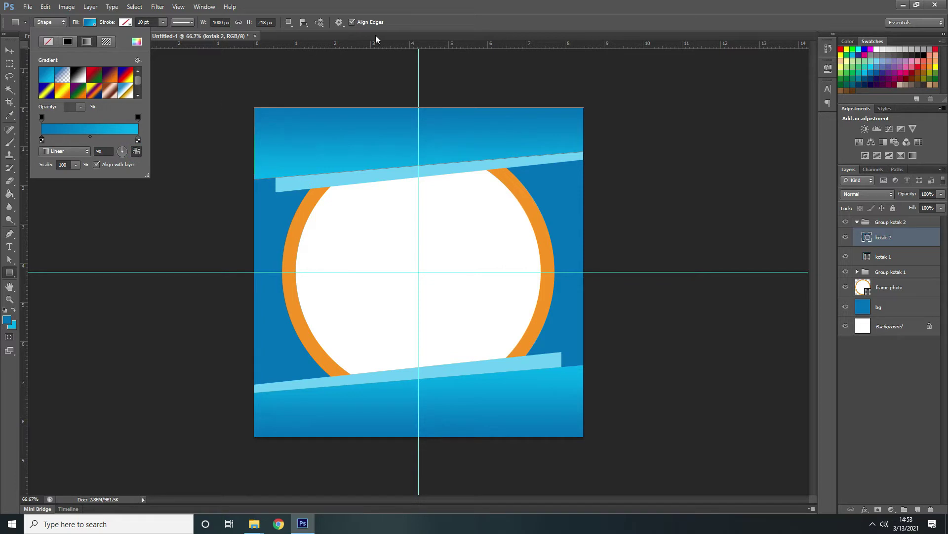
pyautogui.click(348, 39)
pyautogui.click(8, 52)
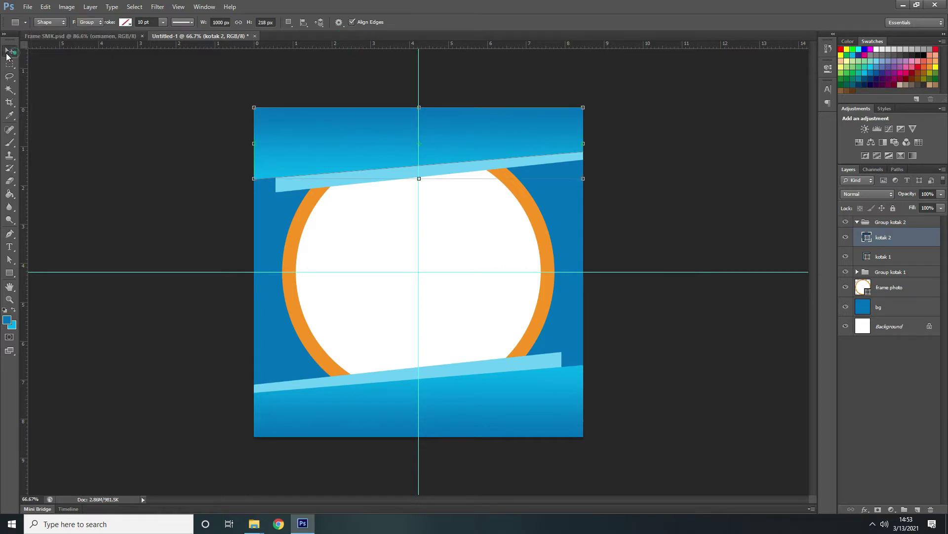
pyautogui.click(858, 222)
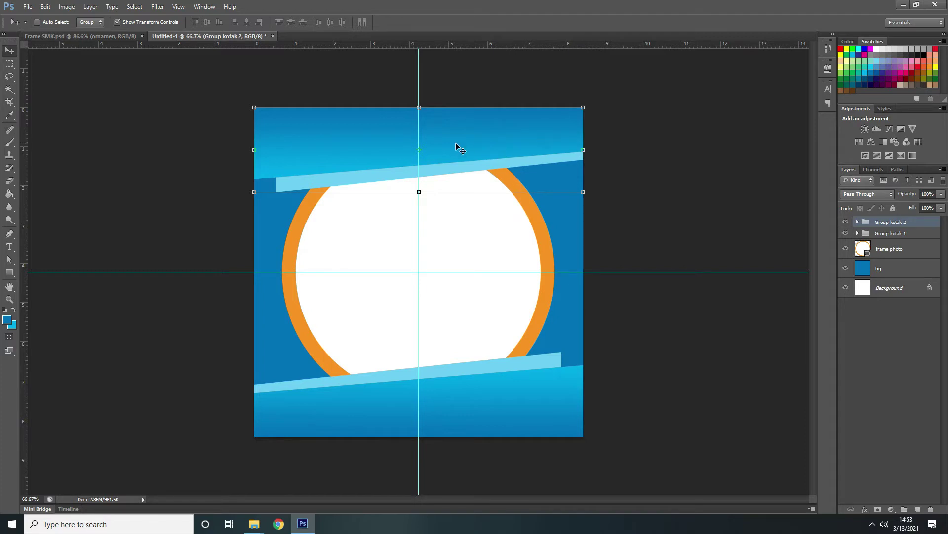
# - Consult the Frame SMK.psd reference, and duplicate the frame photo layer with the copy at the top of the layer stack
pyautogui.click(73, 34)
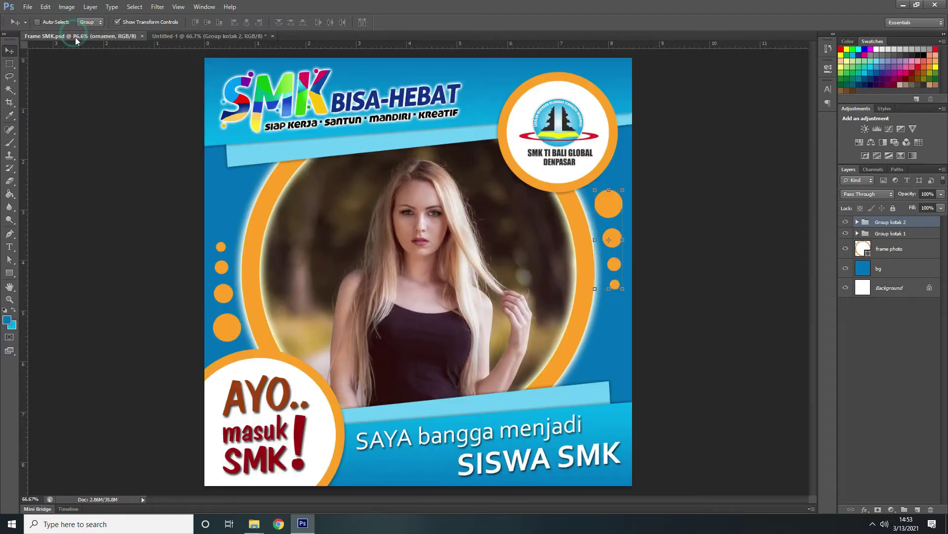
pyautogui.click(222, 36)
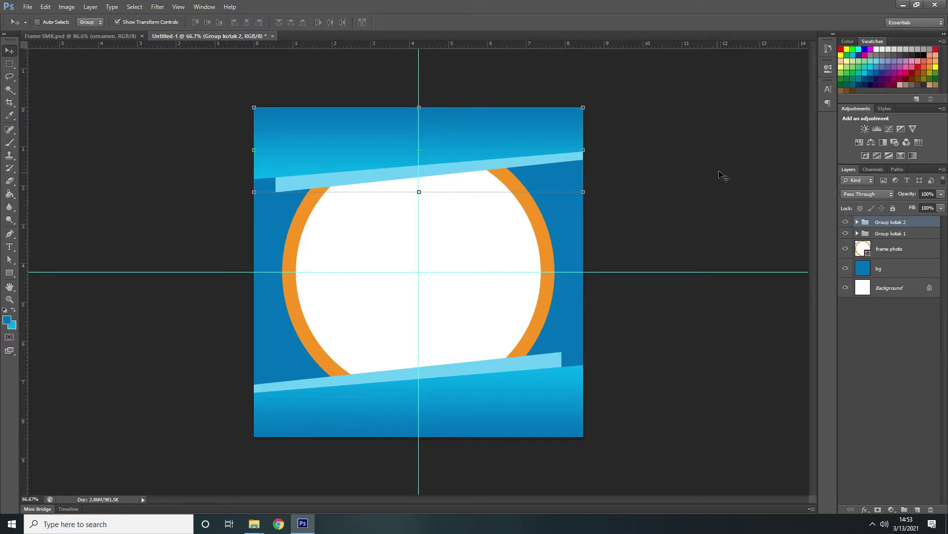
pyautogui.click(117, 37)
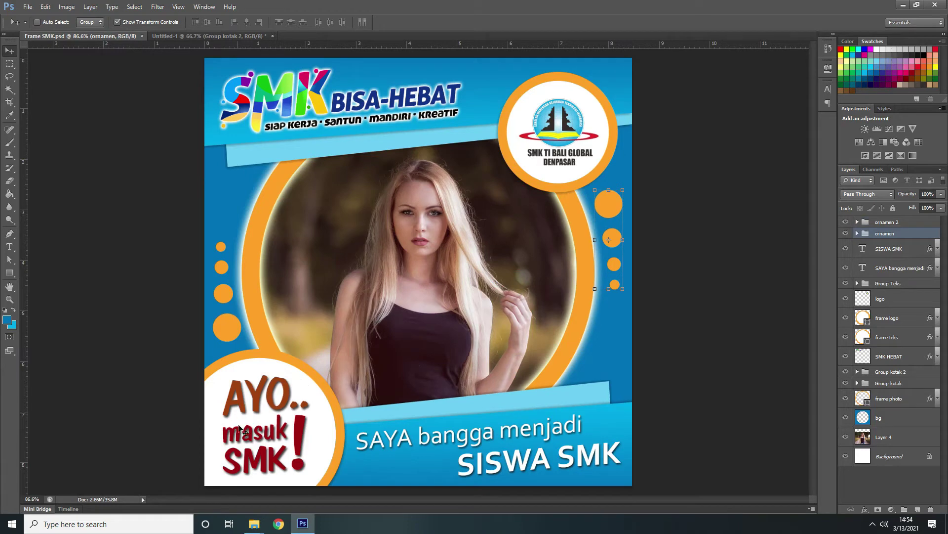
pyautogui.click(202, 36)
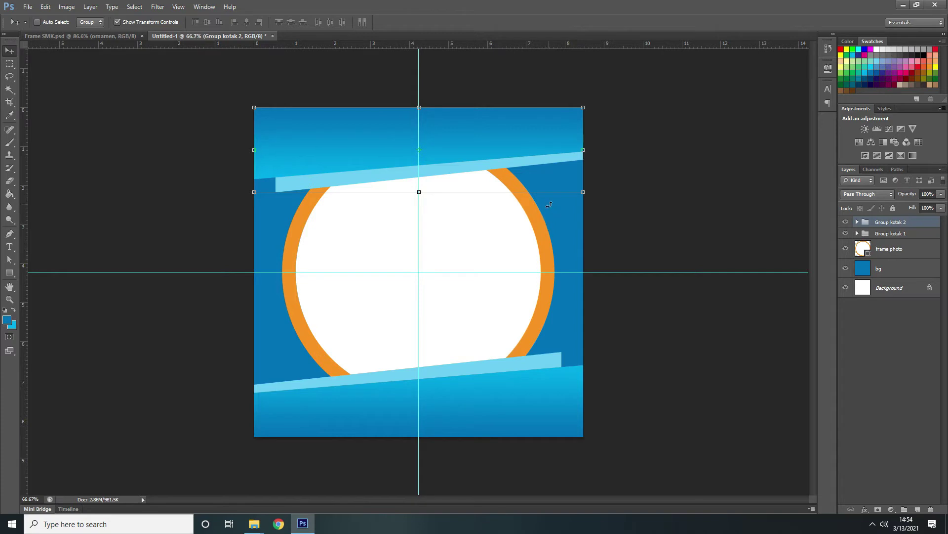
pyautogui.click(899, 255)
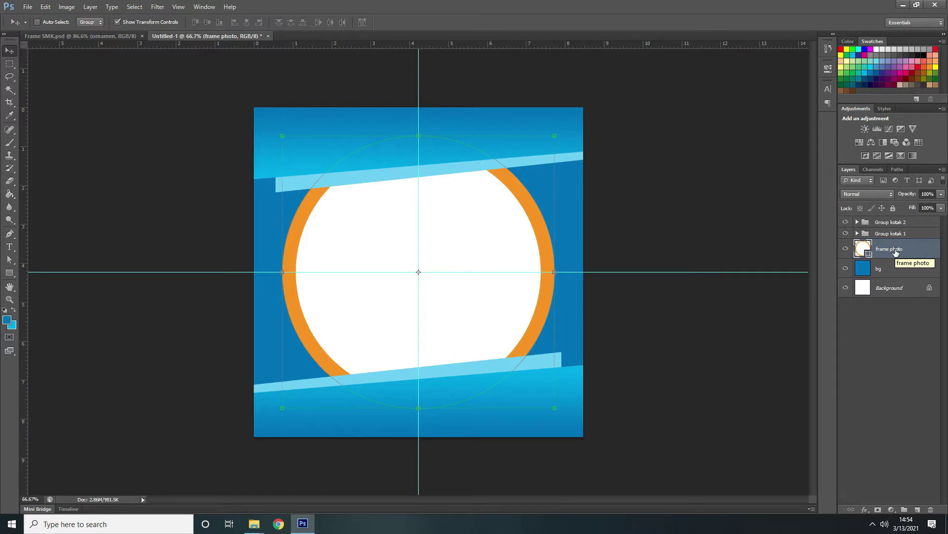
pyautogui.hotkey('ctrl', 'j')
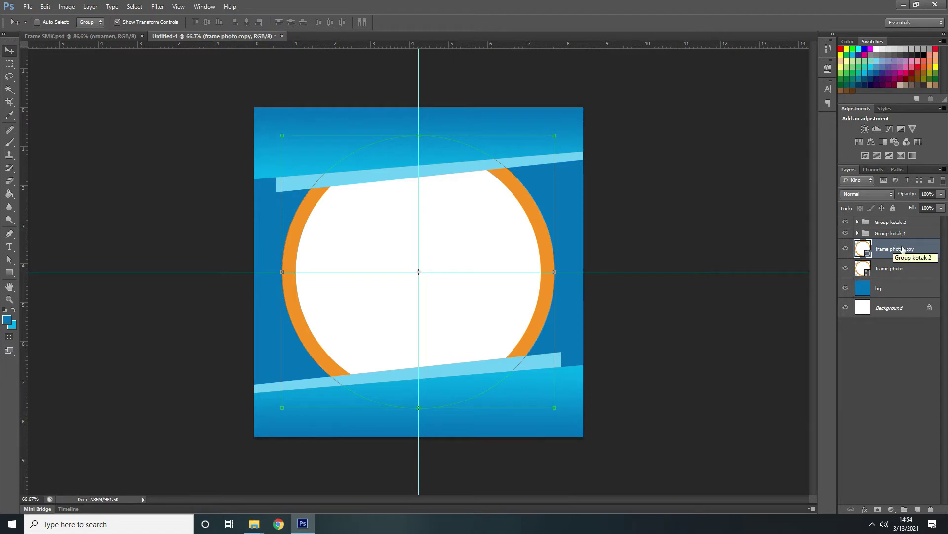
pyautogui.moveTo(898, 242); pyautogui.dragTo(900, 218)
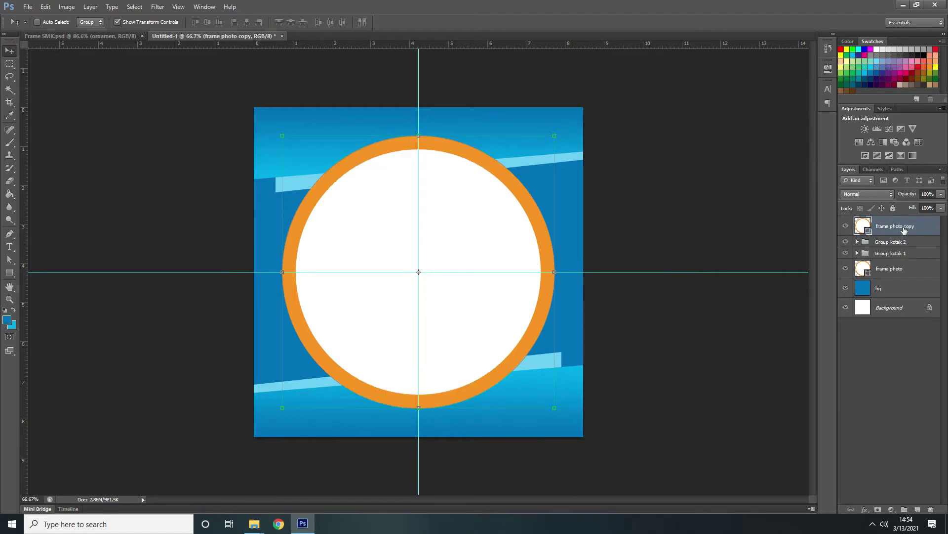
# - Rename the frame photo copy layer as frame logo, matching the reference design
pyautogui.click(118, 36)
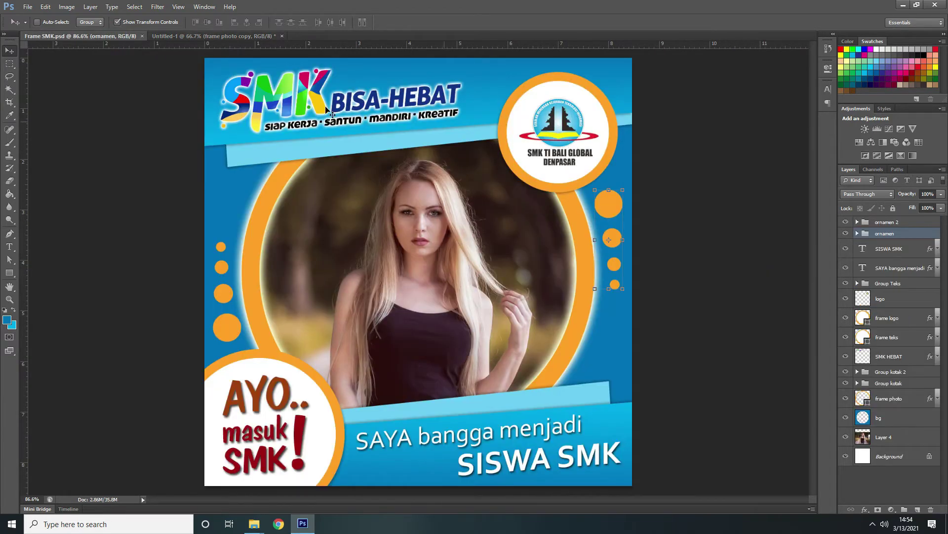
pyautogui.click(221, 36)
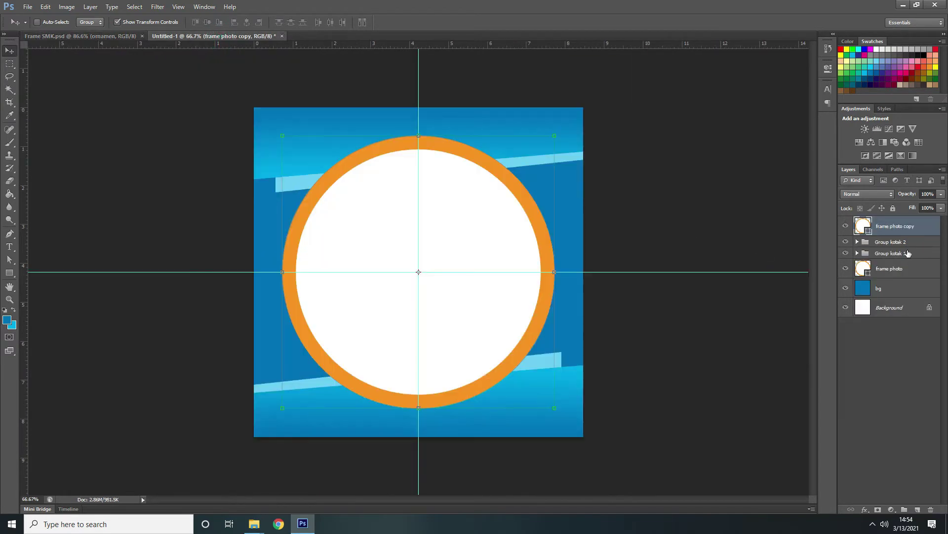
pyautogui.doubleClick(902, 228)
pyautogui.moveTo(919, 229); pyautogui.dragTo(893, 230)
pyautogui.press('BackSpace')
pyautogui.press('Return')
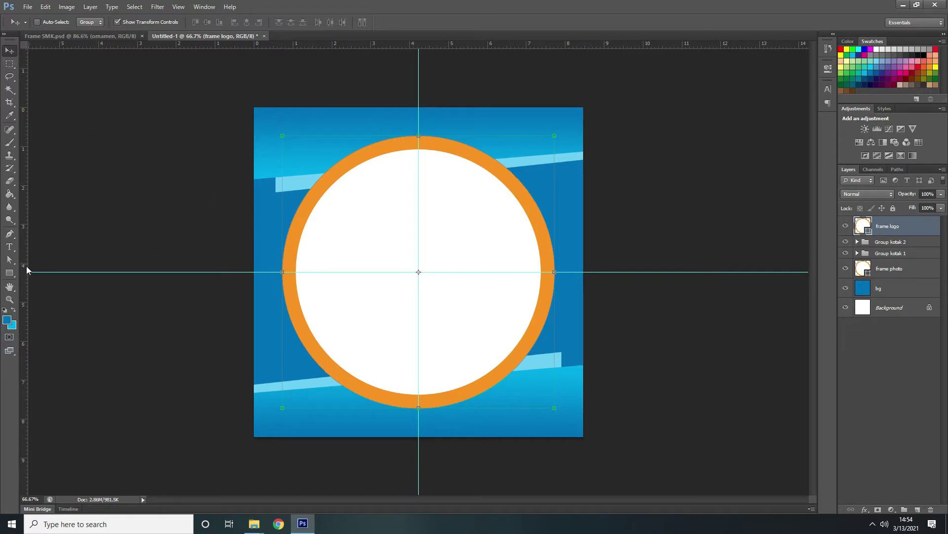
# - Set the stroke width of the frame logo circle to 5 pt
pyautogui.click(9, 273)
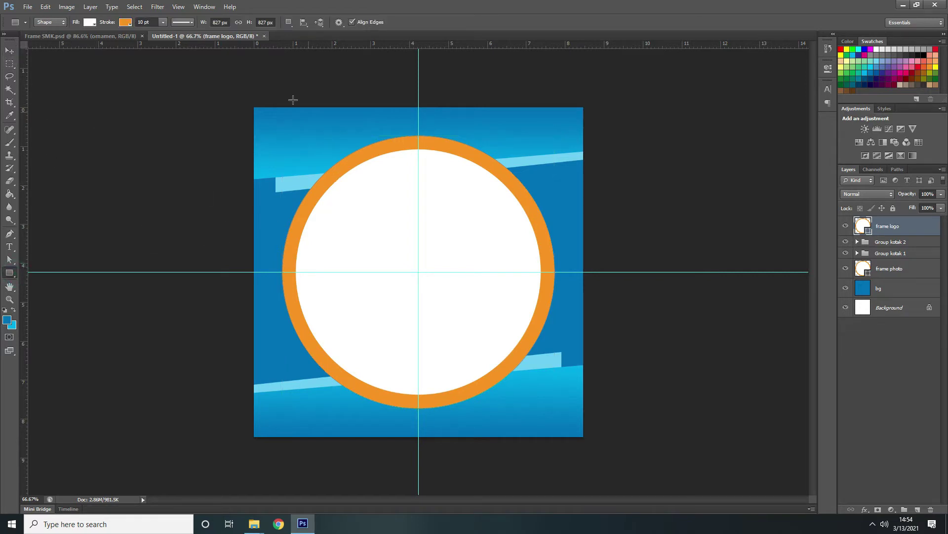
pyautogui.moveTo(152, 20); pyautogui.dragTo(136, 23)
pyautogui.press('Return')
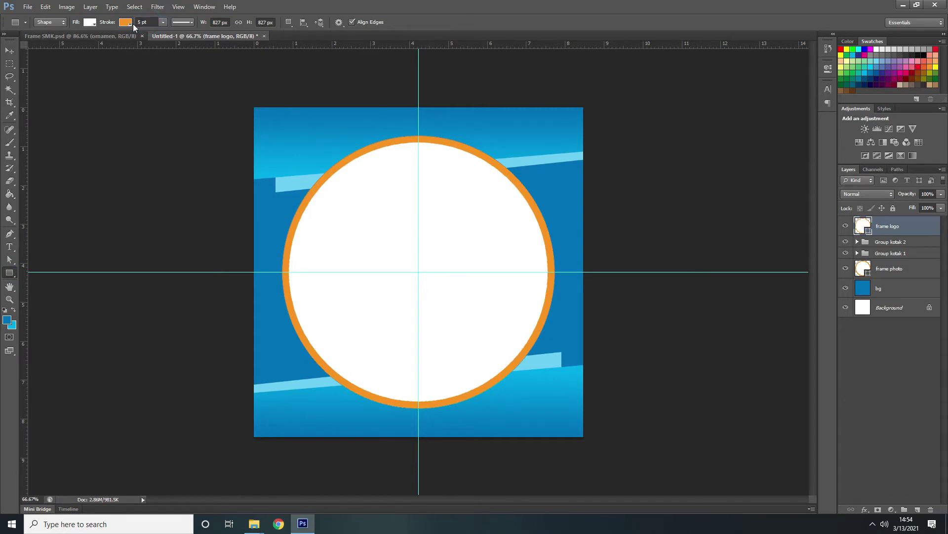
# - Scale the frame logo circle proportionally to about 36.5% and place it at the canvas's upper right, centred at about X 817, Y 201 px
pyautogui.click(14, 54)
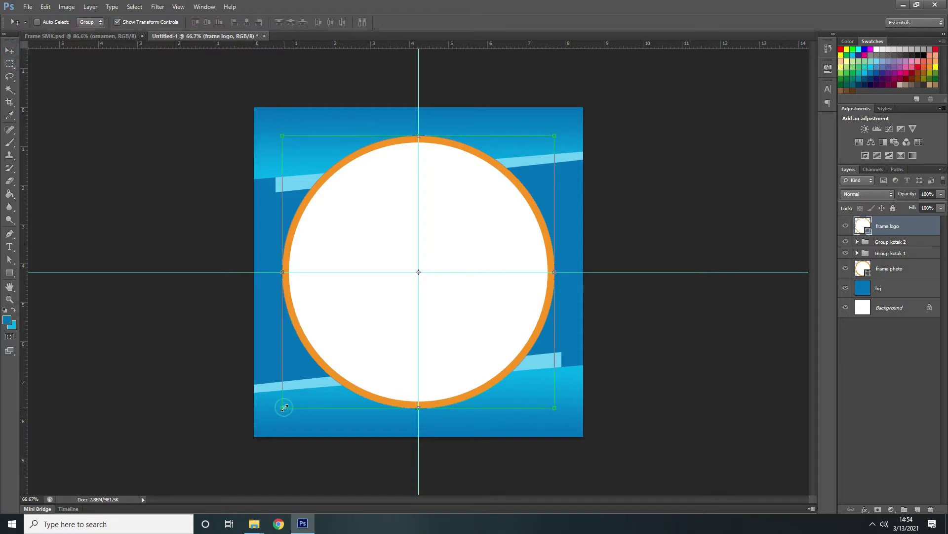
pyautogui.moveTo(283, 408); pyautogui.dragTo(465, 241)
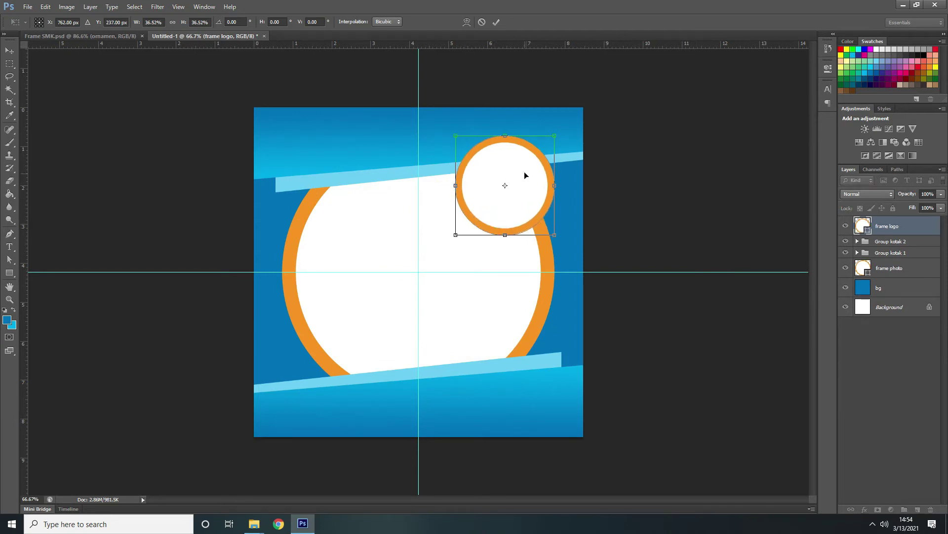
pyautogui.moveTo(524, 171); pyautogui.dragTo(543, 159)
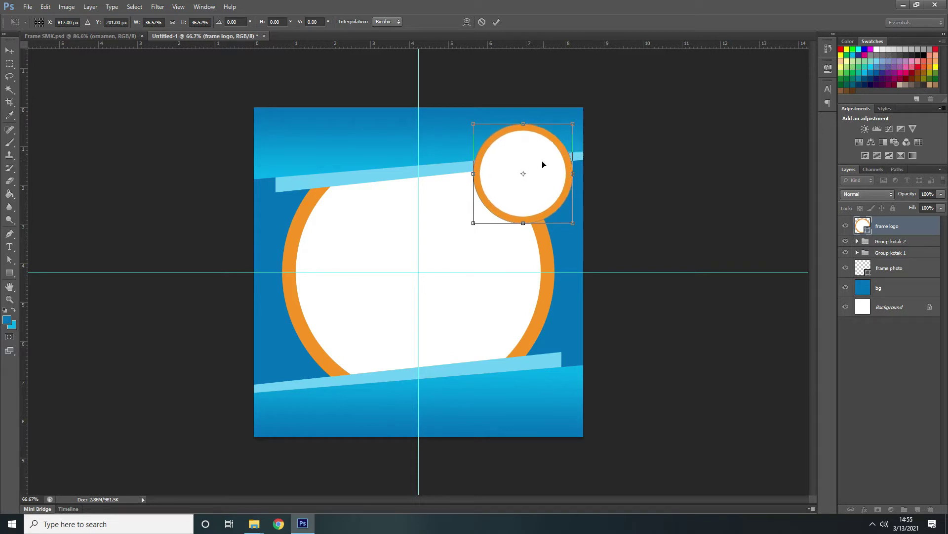
pyautogui.click(496, 22)
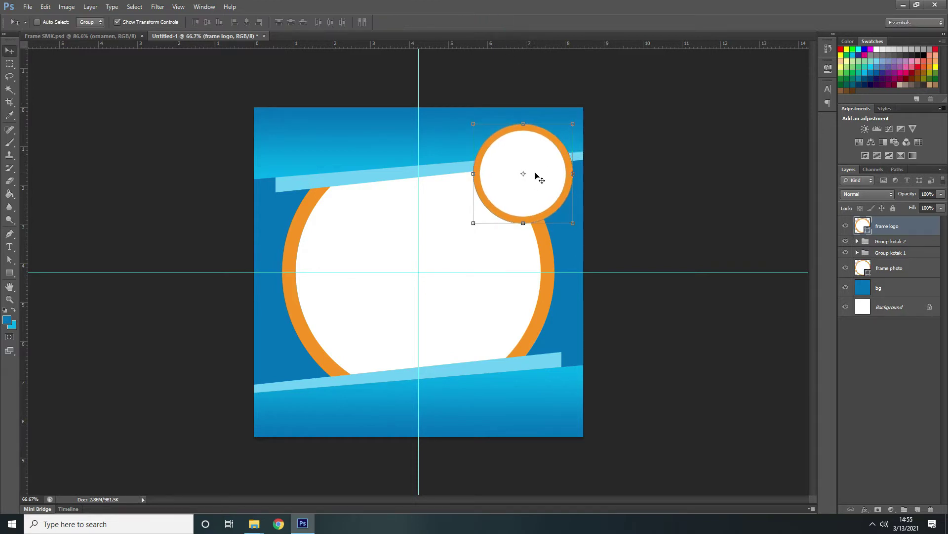
# - Compare with the Frame SMK.psd reference and nudge the frame logo circle up by 20 px in Untitled-1
pyautogui.click(118, 37)
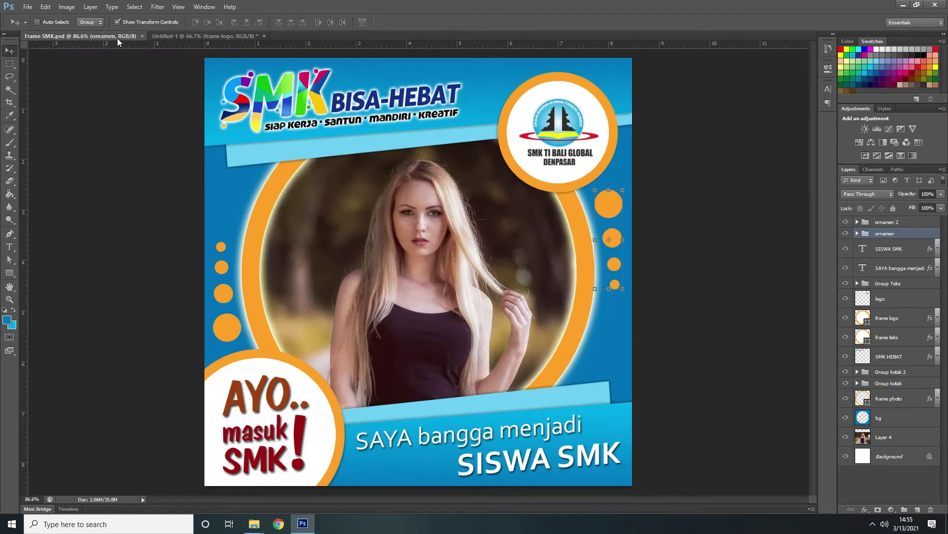
pyautogui.click(202, 36)
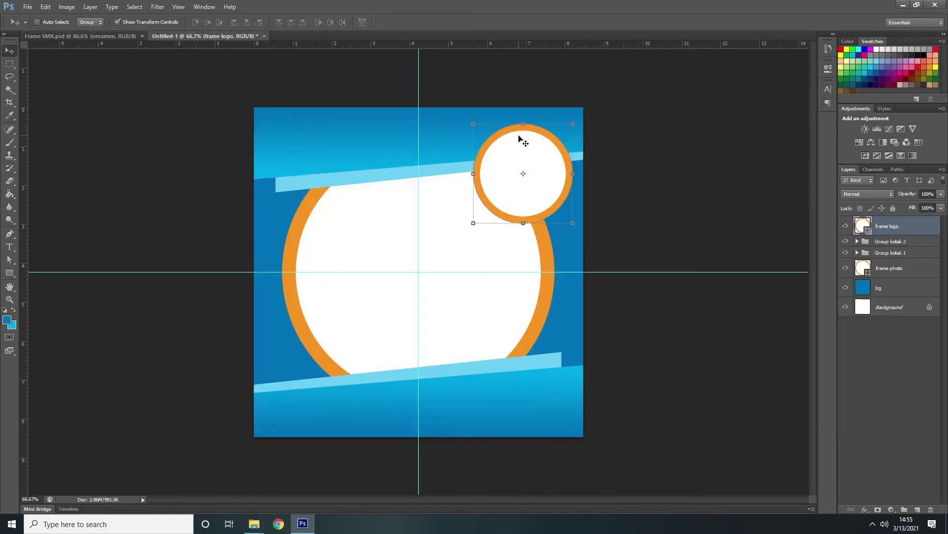
pyautogui.hotkey('shift', 'Up')
pyautogui.hotkey('shift', 'Up')
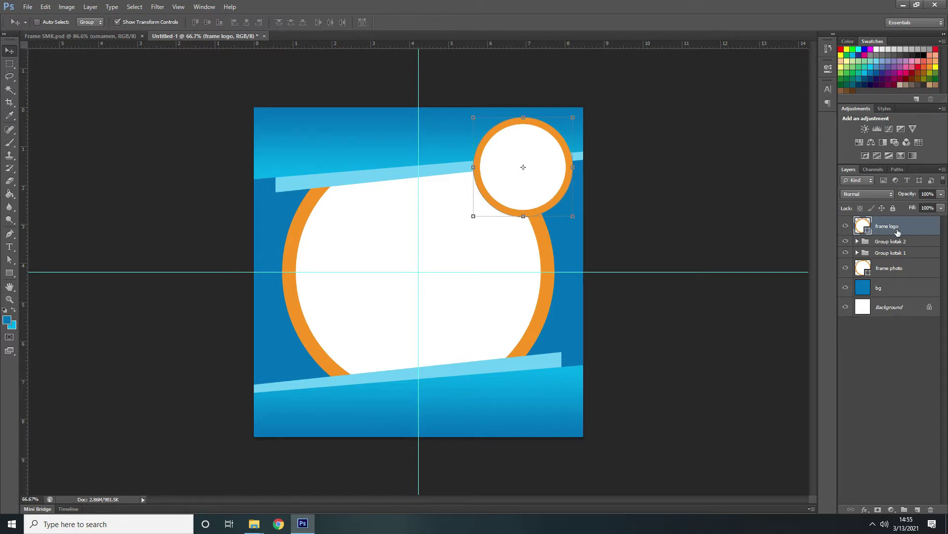
# - Duplicate the frame logo circle into the canvas's lower-left corner, enlarged proportionally to about 137.75% and centred at about X 132, Y 868 px
pyautogui.hotkey('ctrl', 'j')
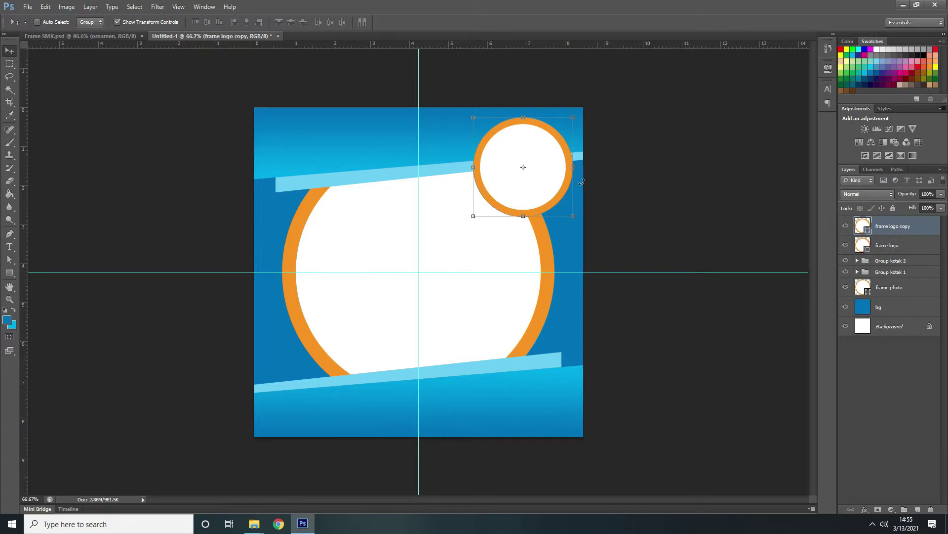
pyautogui.moveTo(535, 185); pyautogui.dragTo(322, 396)
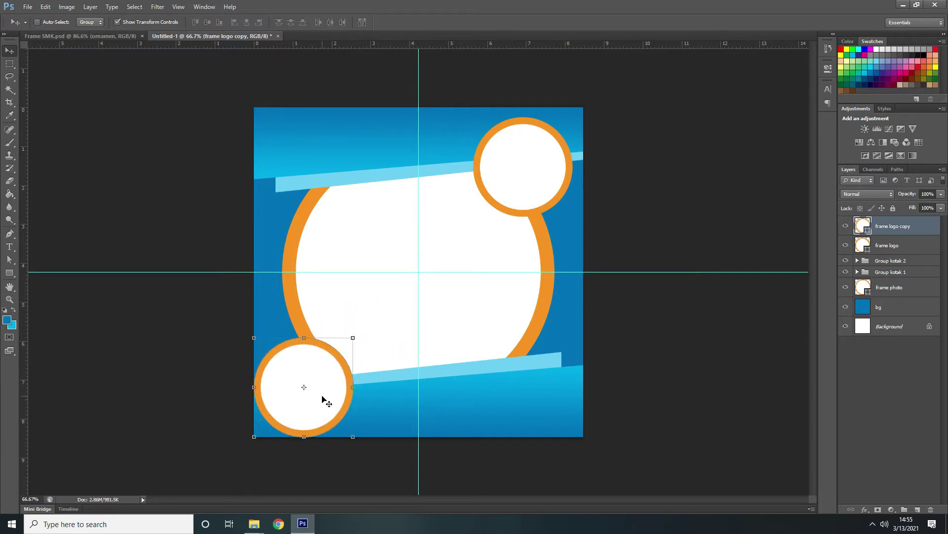
pyautogui.moveTo(255, 436); pyautogui.dragTo(229, 462)
pyautogui.moveTo(352, 337); pyautogui.dragTo(367, 325)
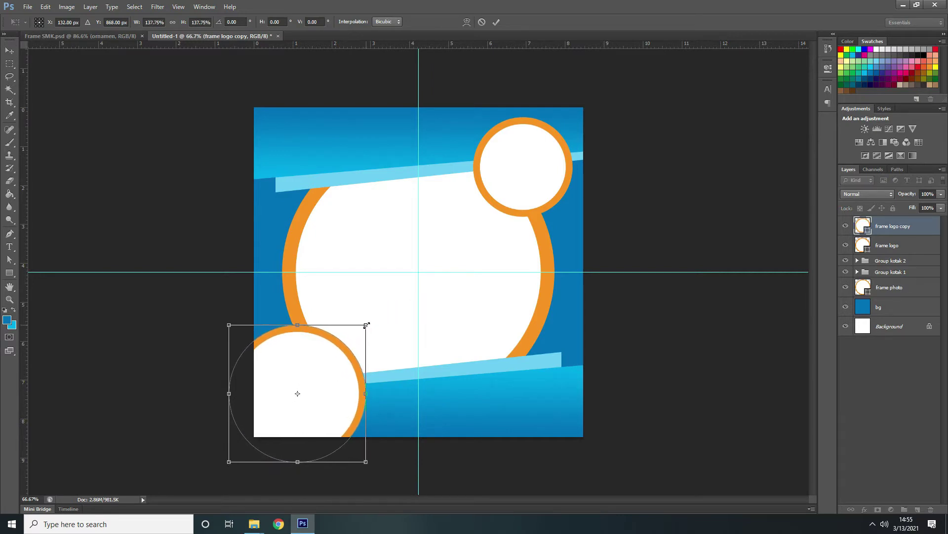
pyautogui.click(496, 22)
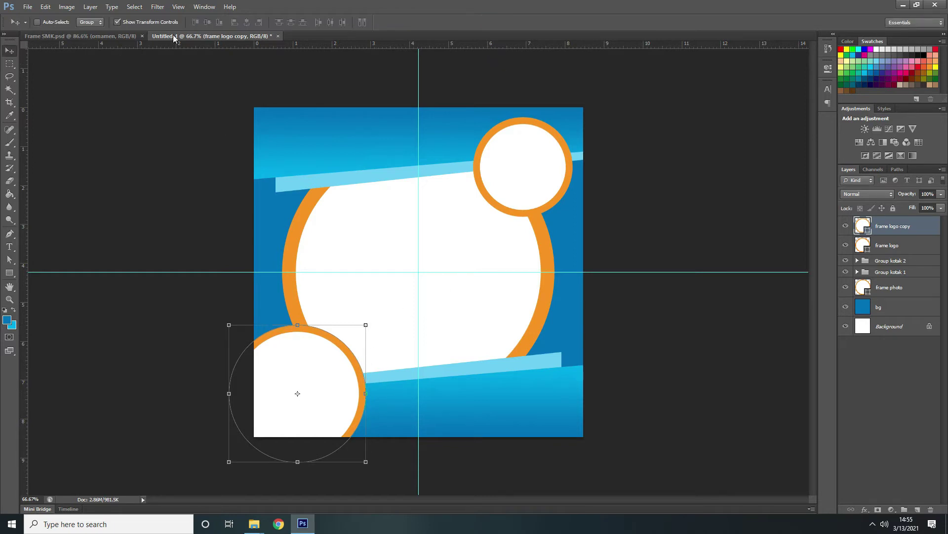
# - Check the Frame SMK.psd reference and rename the frame logo copy layer as frame teks
pyautogui.click(109, 36)
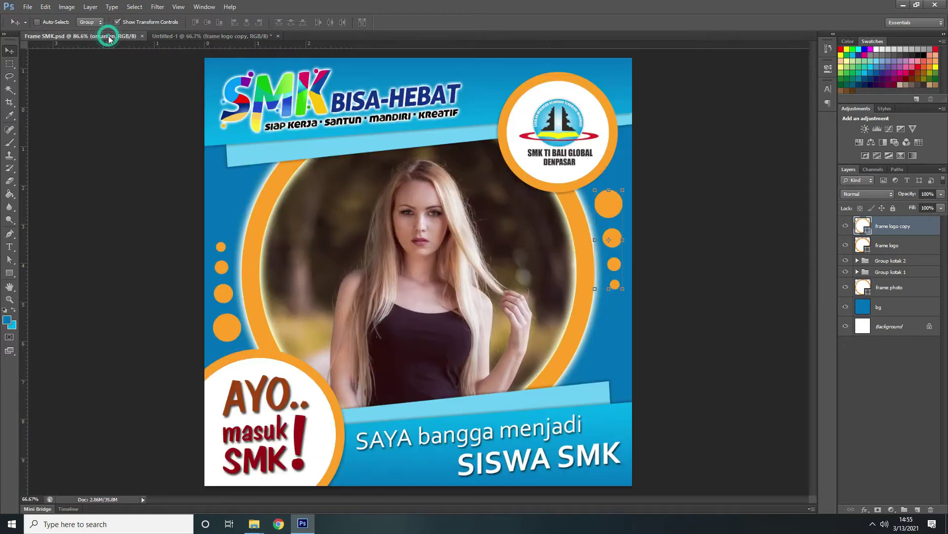
pyautogui.click(211, 37)
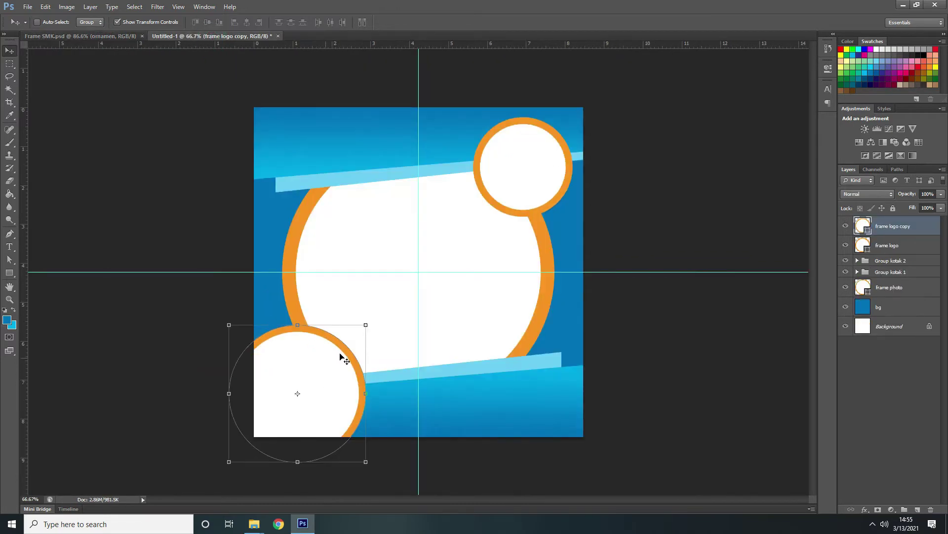
pyautogui.doubleClick(906, 227)
pyautogui.moveTo(916, 226); pyautogui.dragTo(894, 226)
pyautogui.write('teks')
pyautogui.press('Return')
pyautogui.click(897, 328)
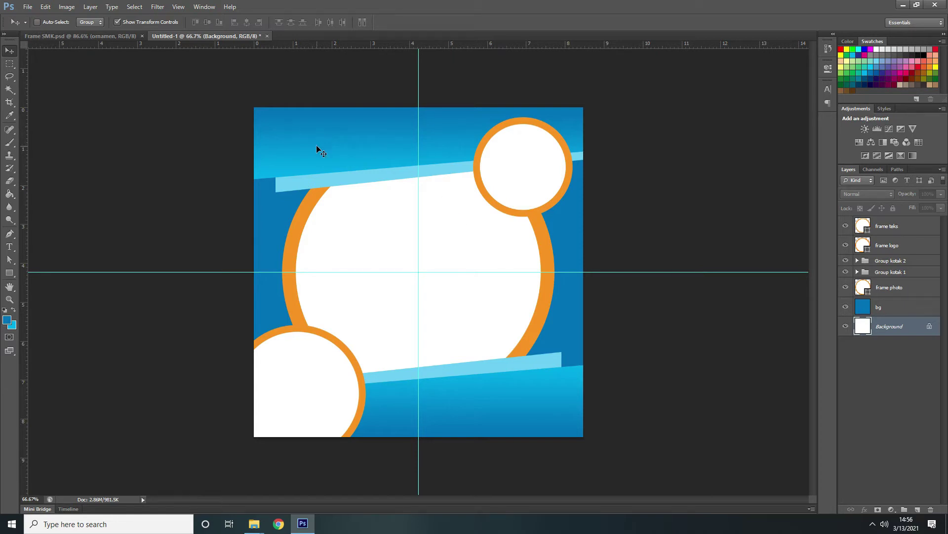
# - Consult the Frame SMK.psd reference for its slogan logo, and preview SMK BISA HEBAT Transparan.png from the Latihan folder in Photos
pyautogui.click(89, 37)
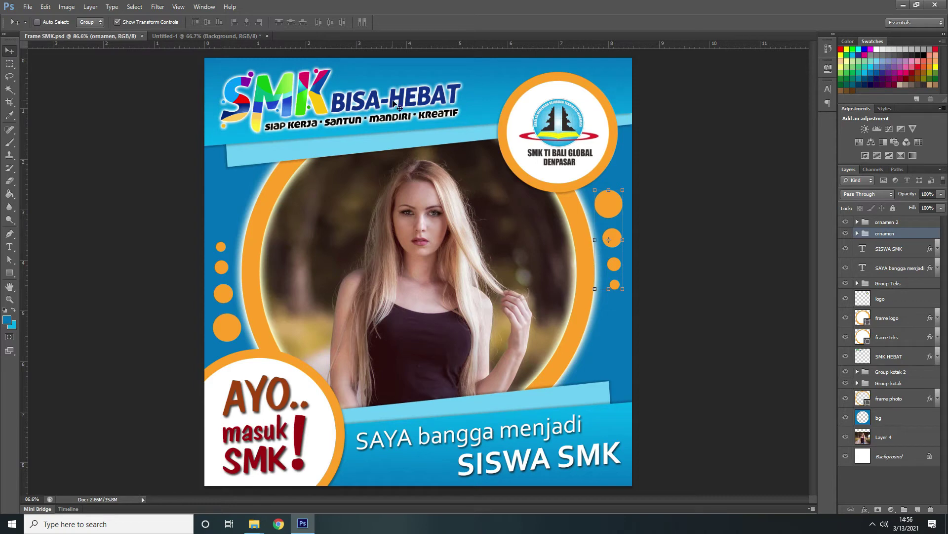
pyautogui.click(224, 37)
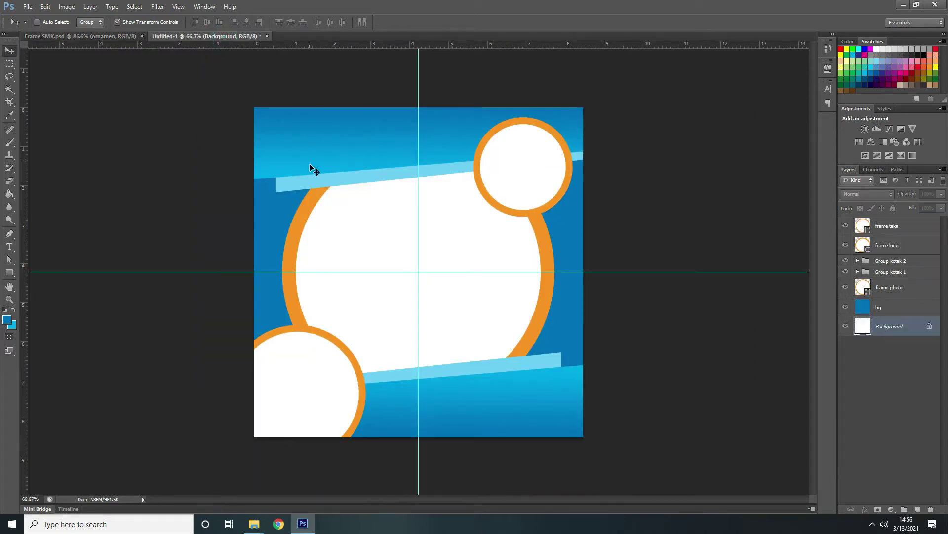
pyautogui.click(77, 36)
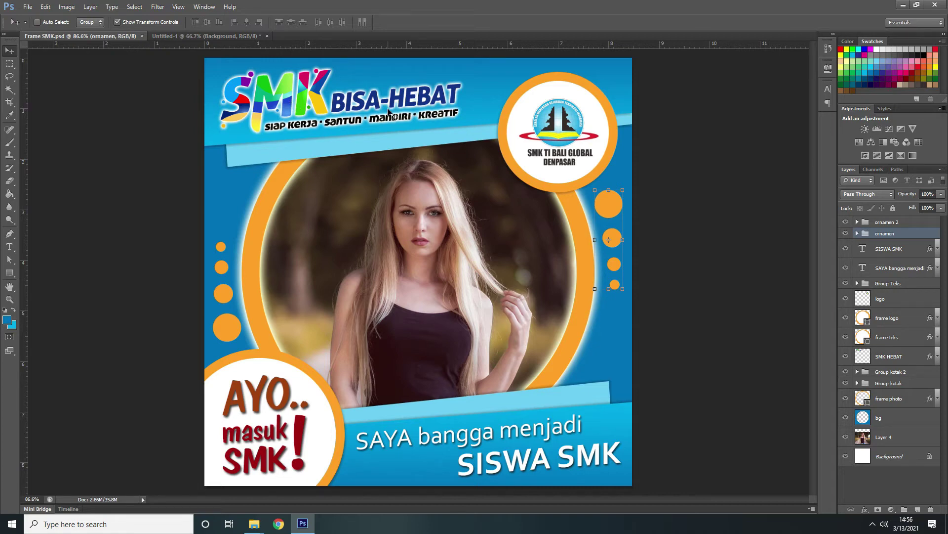
pyautogui.click(195, 36)
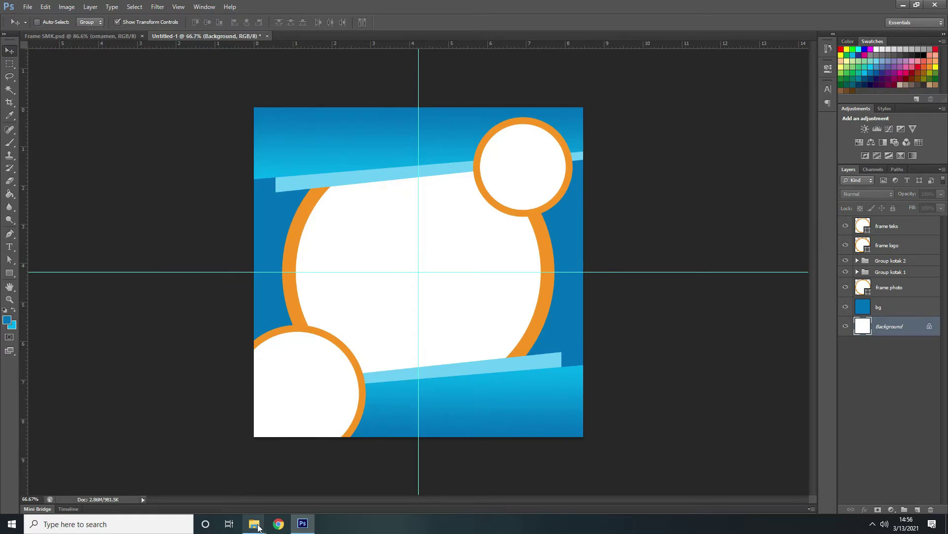
pyautogui.moveTo(258, 526)
pyautogui.click(281, 497)
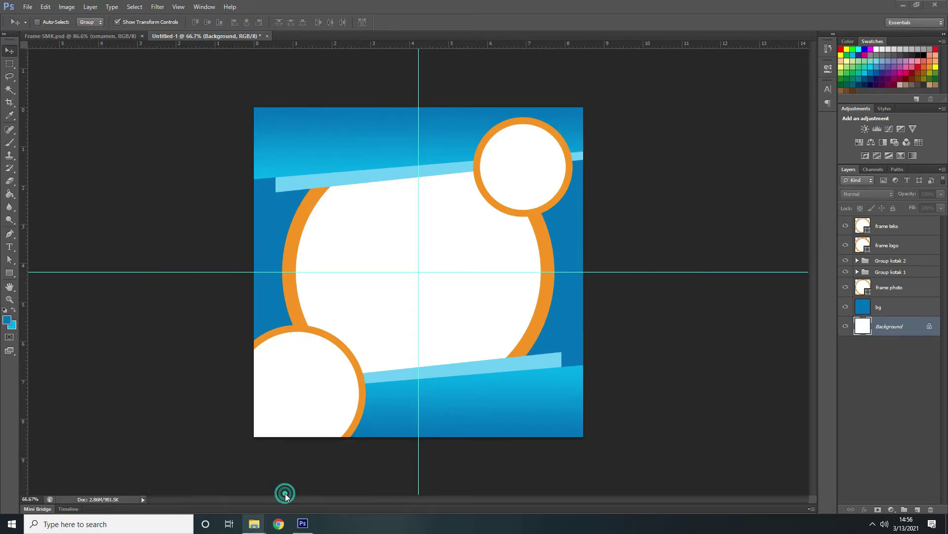
pyautogui.click(43, 78)
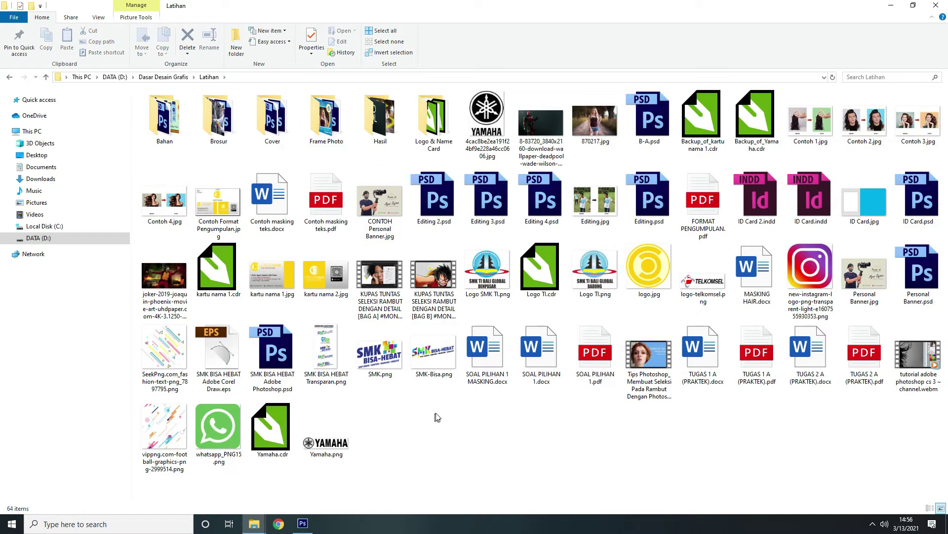
pyautogui.click(330, 352)
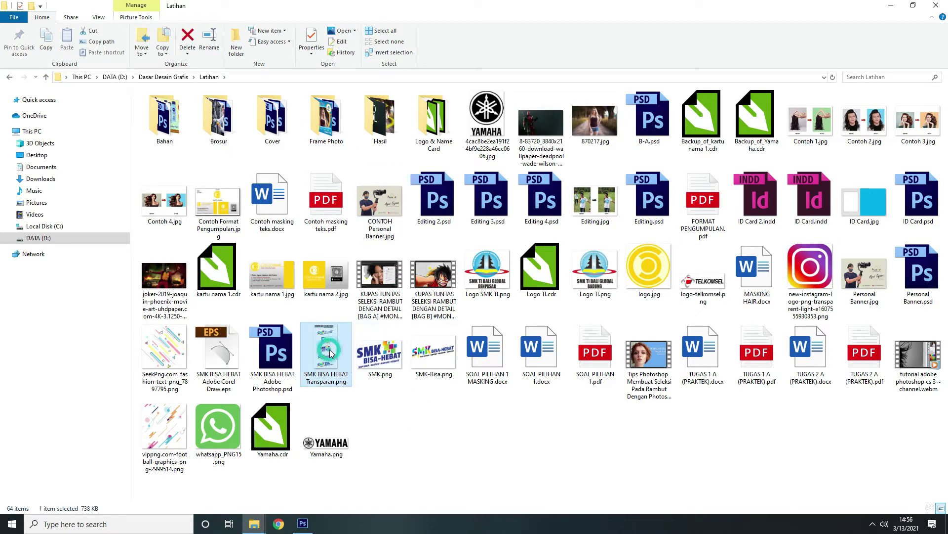
pyautogui.doubleClick(330, 352)
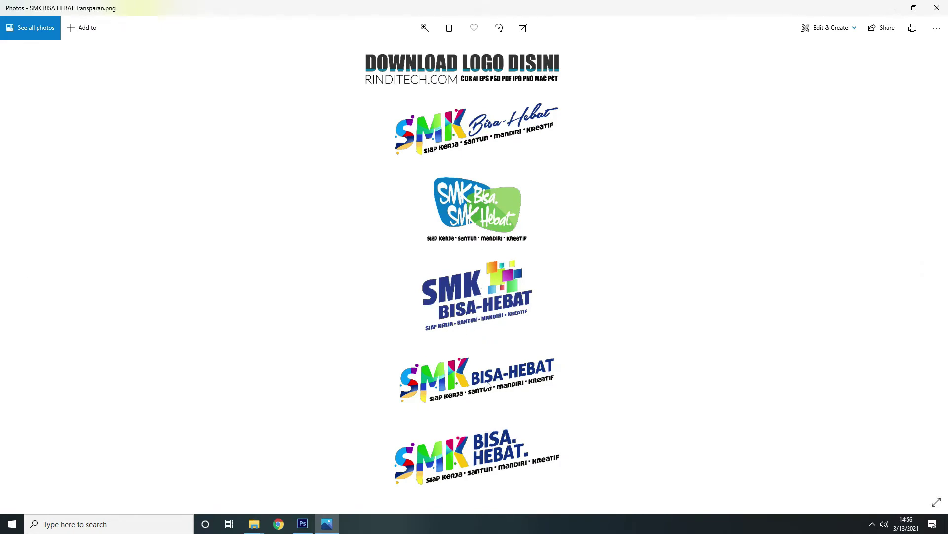
pyautogui.click(937, 7)
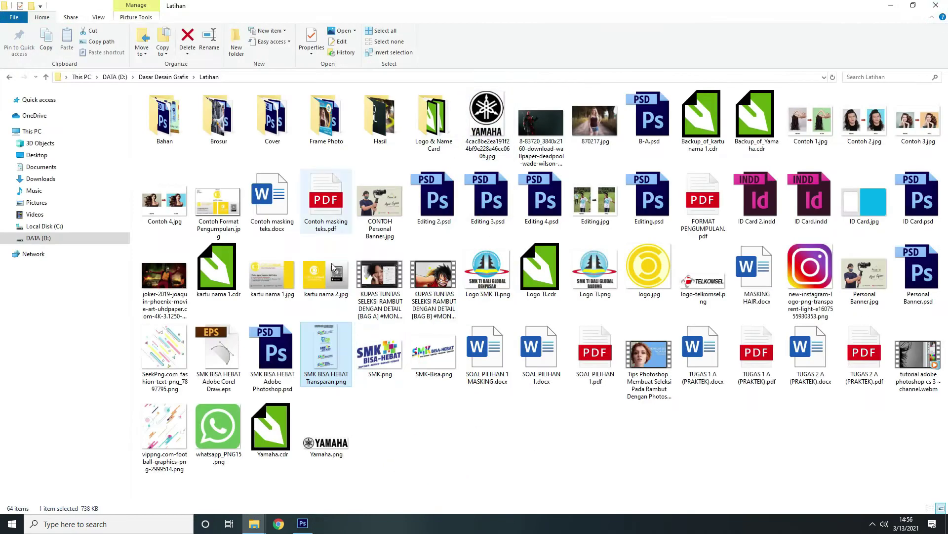
# - Open SMK BISA HEBAT Transparan.png from the Latihan folder as a separate document in Photoshop
pyautogui.click(306, 524)
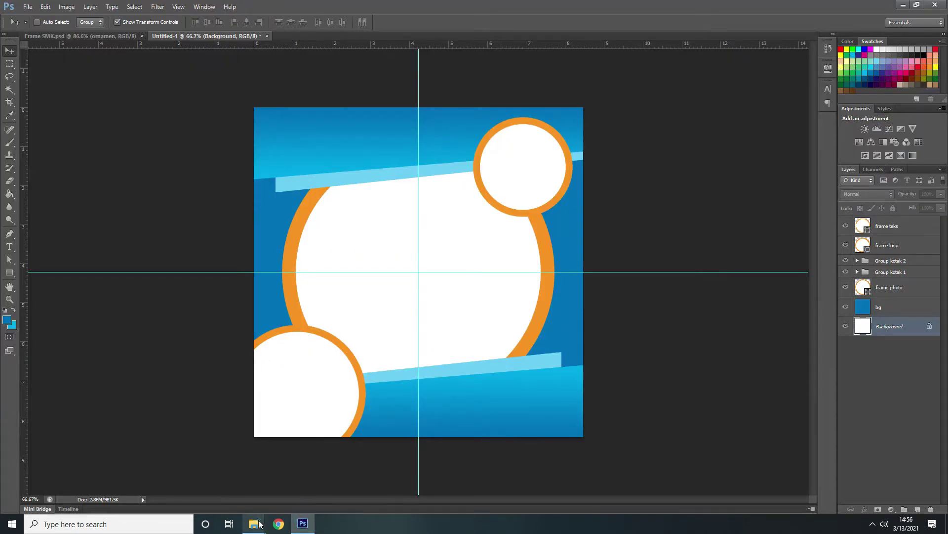
pyautogui.moveTo(254, 524)
pyautogui.click(274, 496)
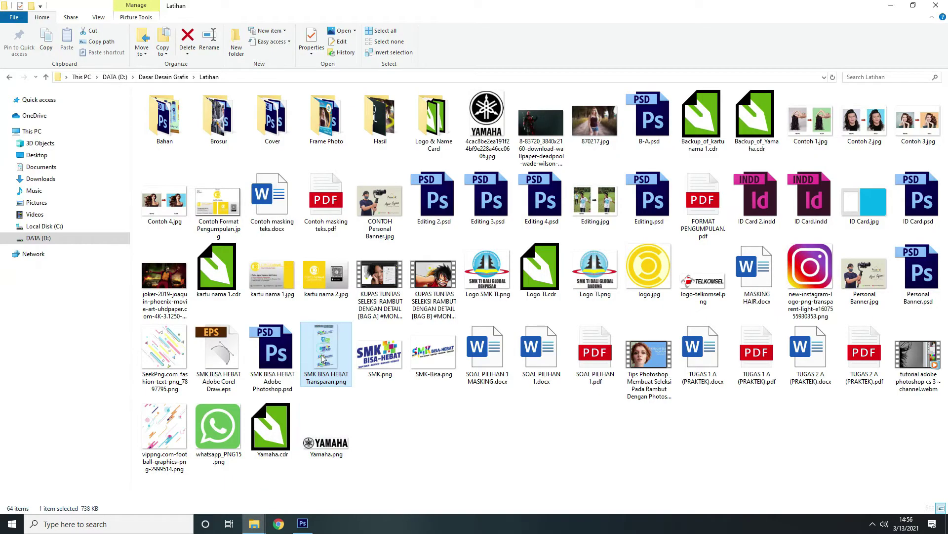
pyautogui.moveTo(321, 359); pyautogui.dragTo(379, 37)
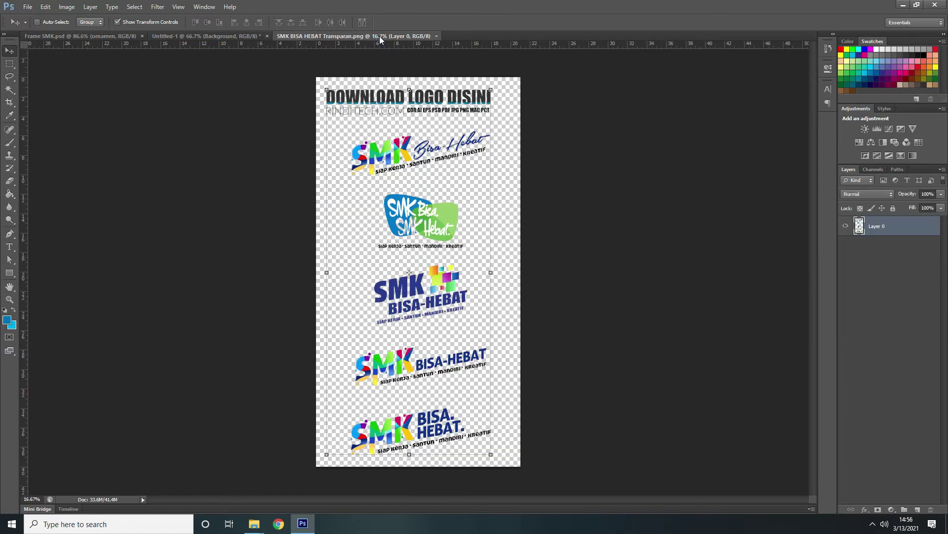
# - Select the fourth logo, the colourful SMK with BISA-HEBAT on one line, using a rectangular marquee and copy it to a new layer
pyautogui.click(9, 63)
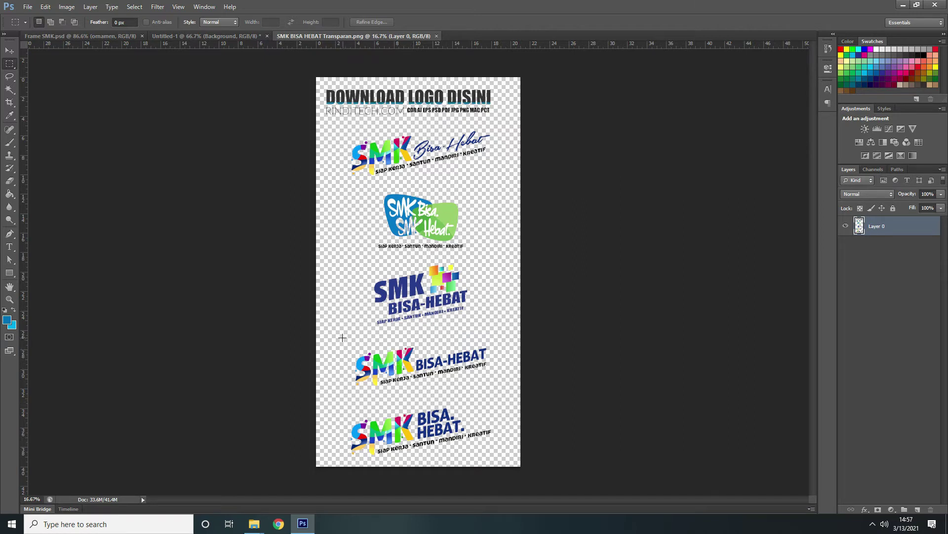
pyautogui.moveTo(341, 336); pyautogui.dragTo(496, 391)
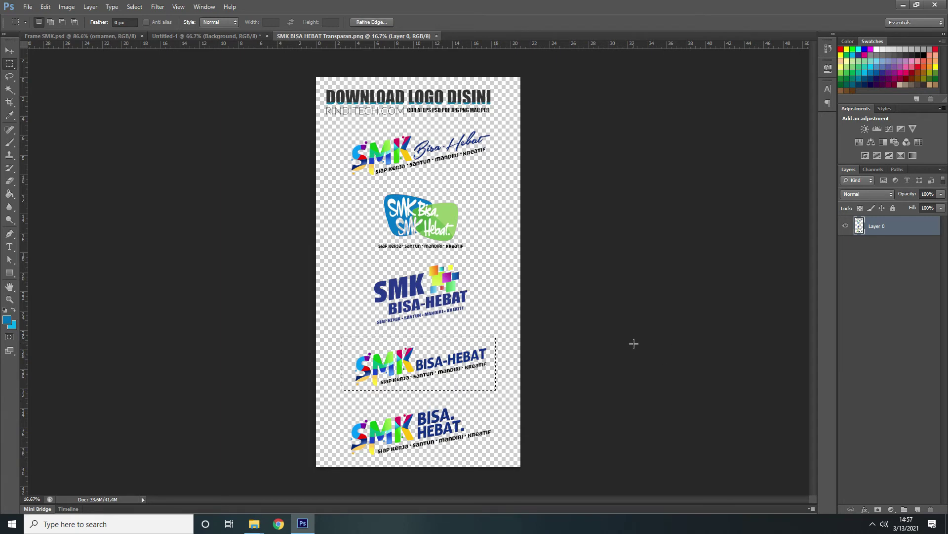
pyautogui.hotkey('ctrl', 'j')
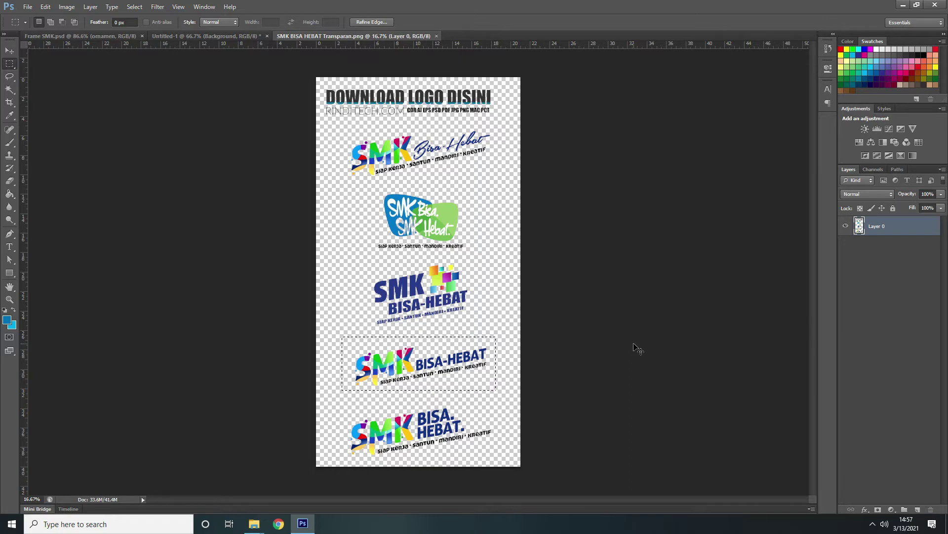
# - Copy the isolated logo layer into the Untitled-1 document, and close SMK BISA HEBAT Transparan.png without saving
pyautogui.click(9, 51)
pyautogui.moveTo(350, 40); pyautogui.dragTo(412, 76)
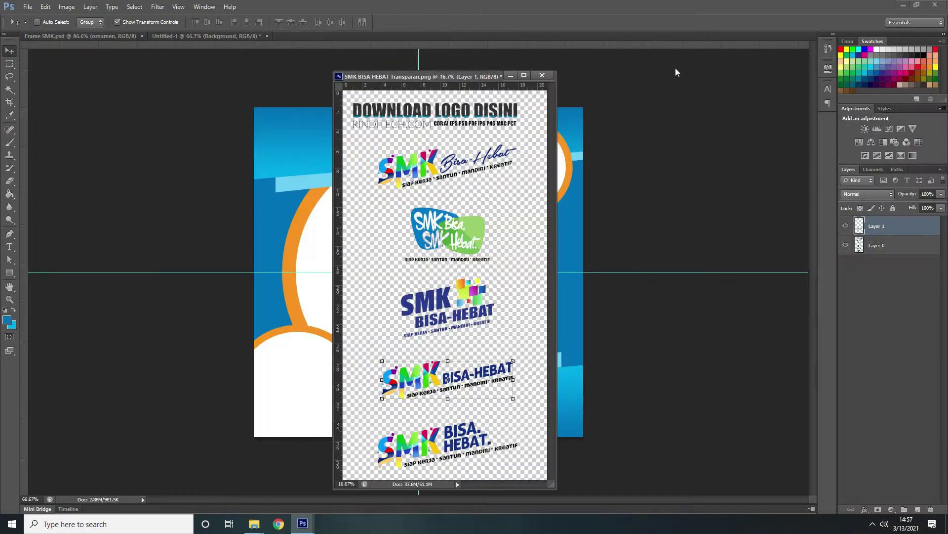
pyautogui.moveTo(870, 231); pyautogui.dragTo(293, 248)
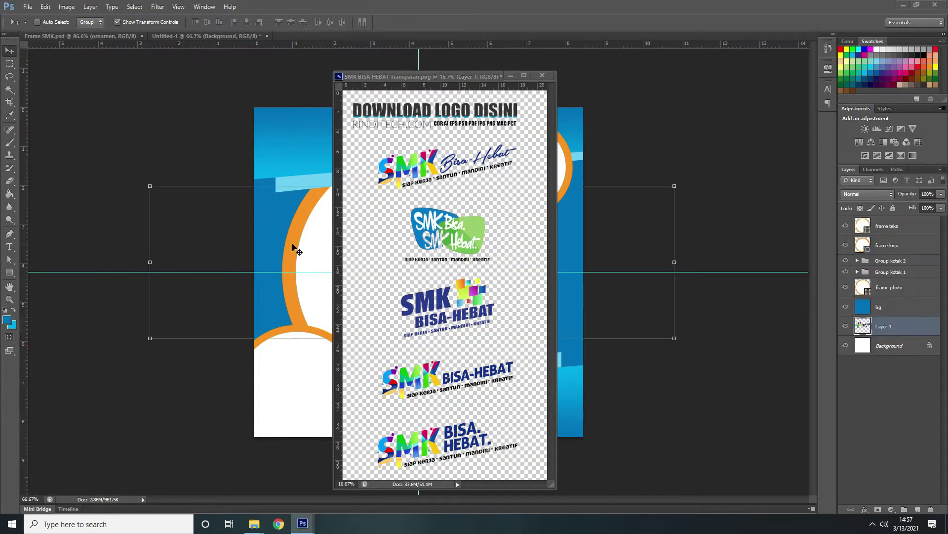
pyautogui.click(542, 75)
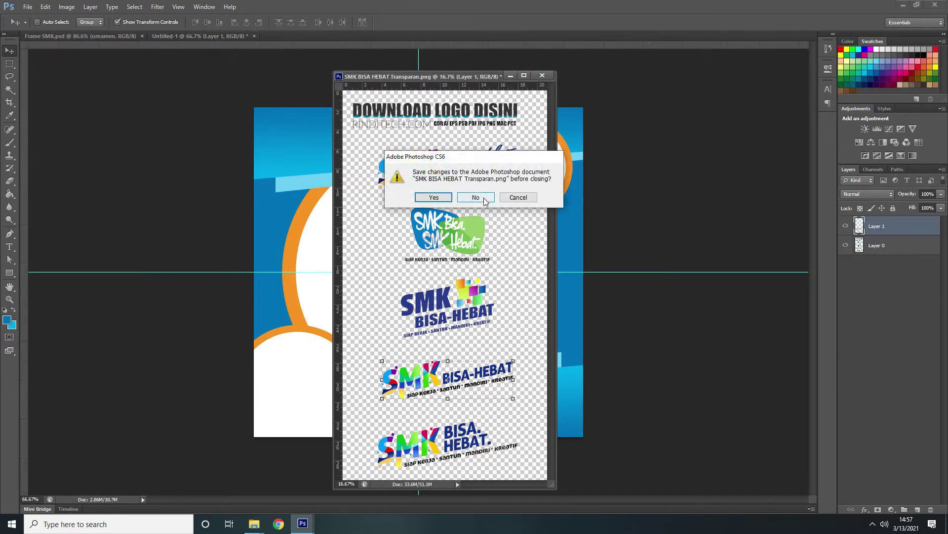
pyautogui.click(475, 198)
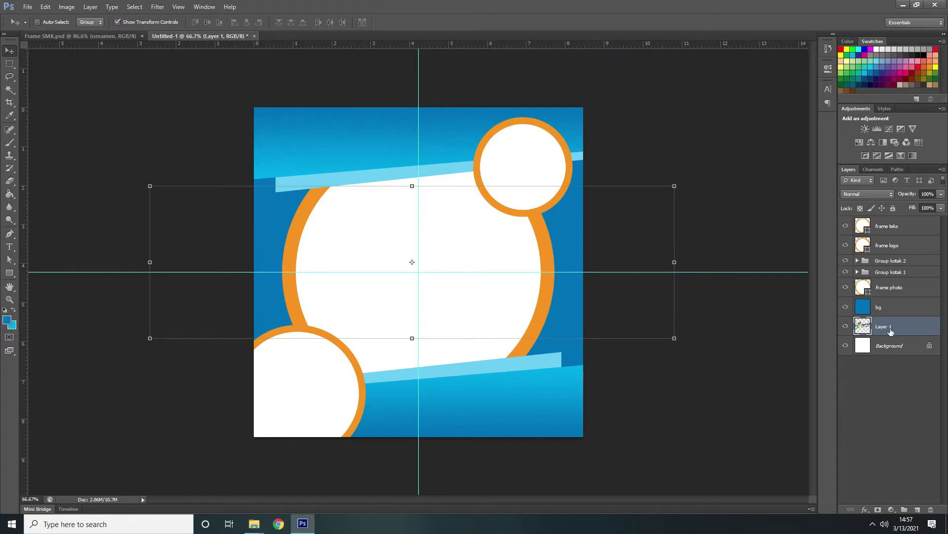
# - Bring the slogan logo layer to the front, scale it to about 34.4%, and place it on the upper banner beside the logo frame
pyautogui.moveTo(890, 324); pyautogui.dragTo(904, 223)
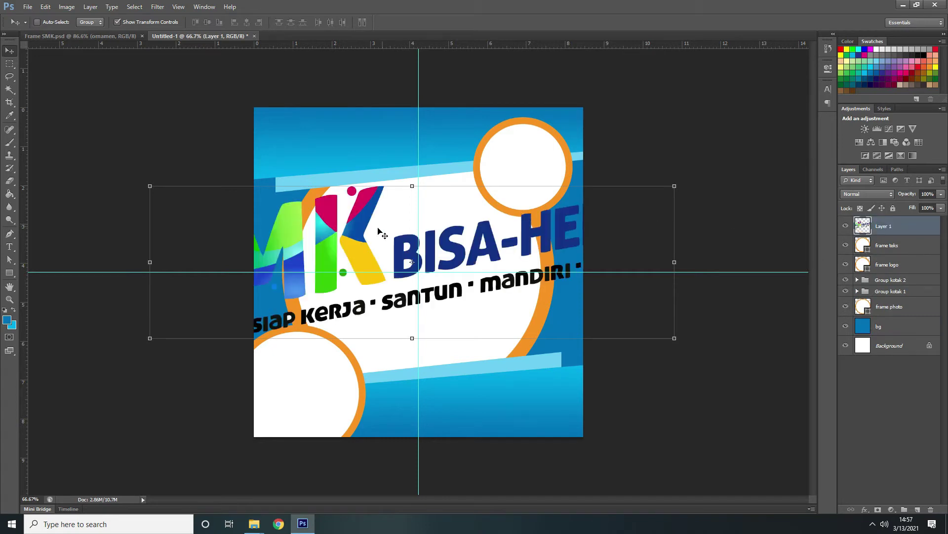
pyautogui.moveTo(421, 230); pyautogui.dragTo(516, 237)
pyautogui.moveTo(244, 195); pyautogui.dragTo(292, 157)
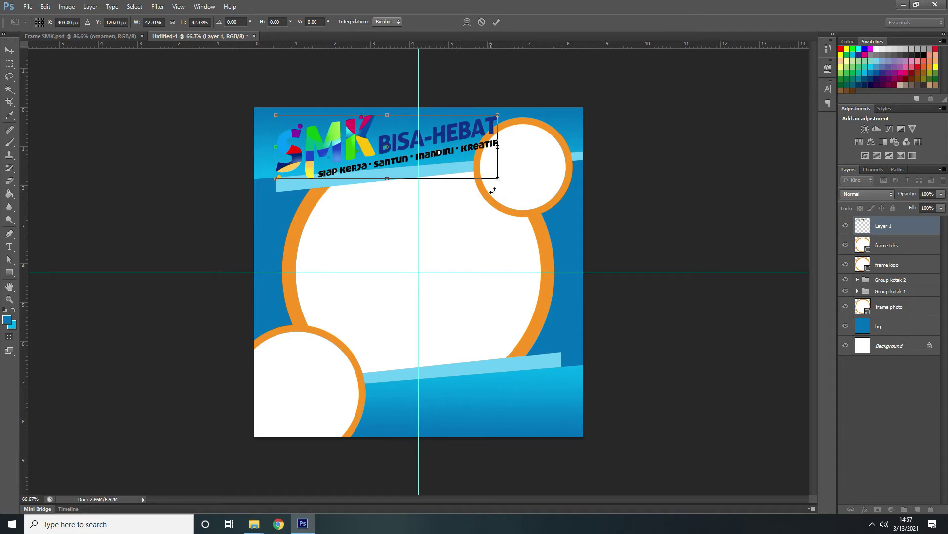
pyautogui.moveTo(497, 178); pyautogui.dragTo(459, 155)
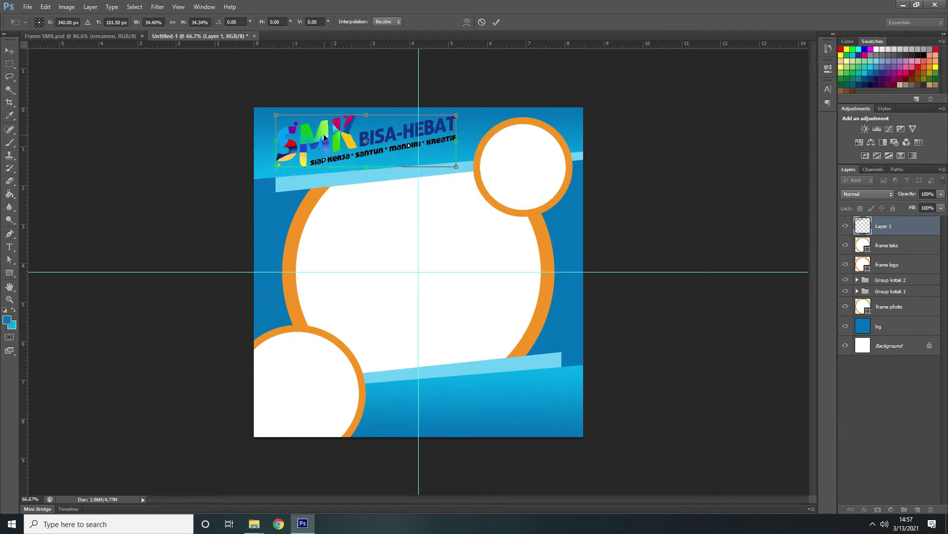
pyautogui.moveTo(321, 134); pyautogui.dragTo(312, 134)
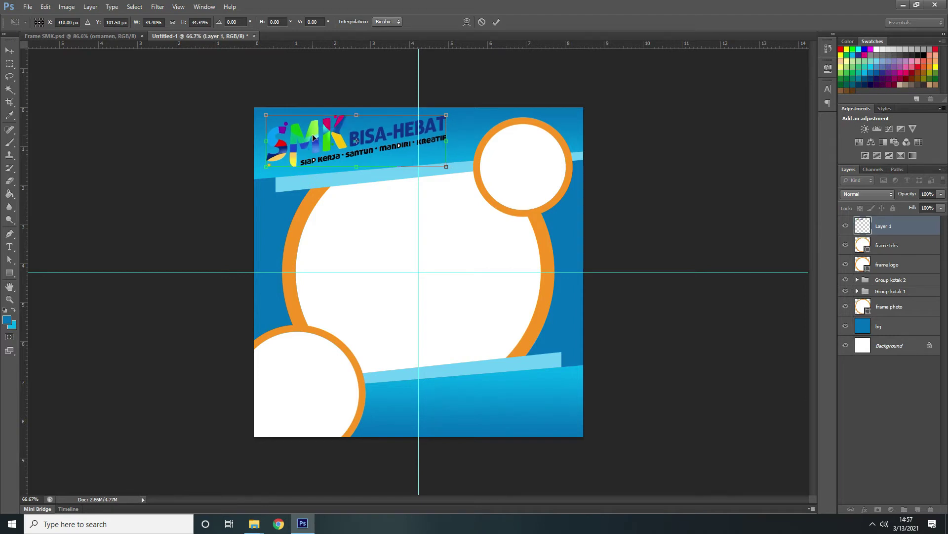
# - Rotate the slogan logo about 5.15° clockwise, lower it to about X 301.5, Y 147 px, and apply the transform
pyautogui.hotkey('ctrl', '+')
pyautogui.scroll(3, 303, 281)
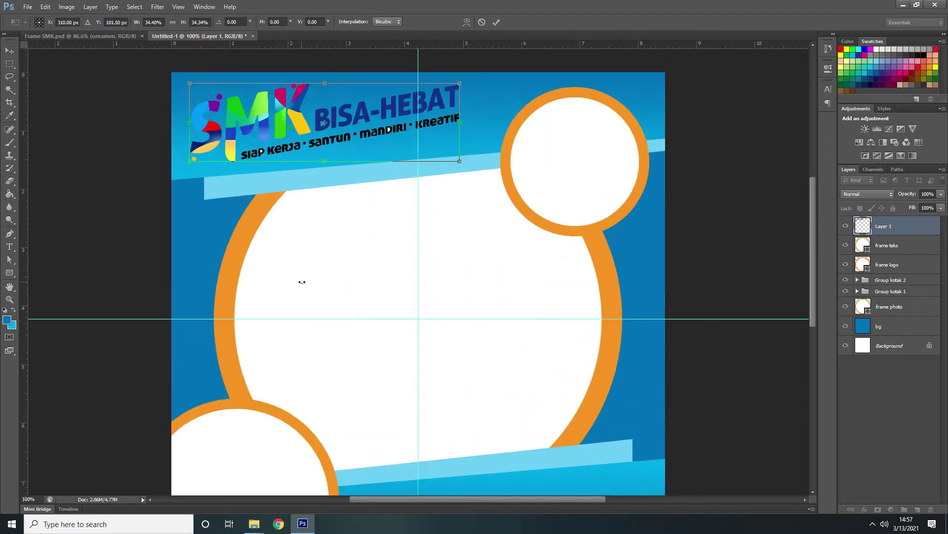
pyautogui.scroll(1, 303, 284)
pyautogui.hotkey('ctrl', '+')
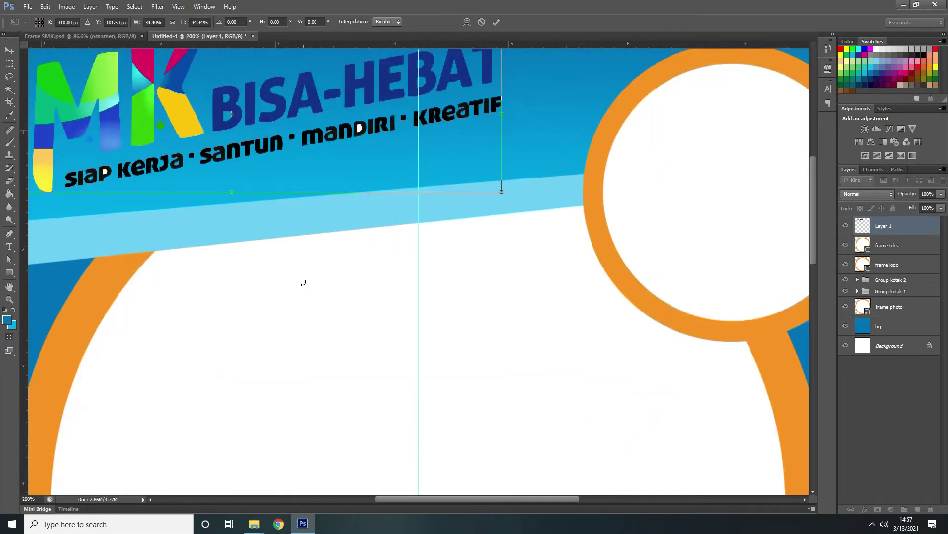
pyautogui.scroll(3, 304, 284)
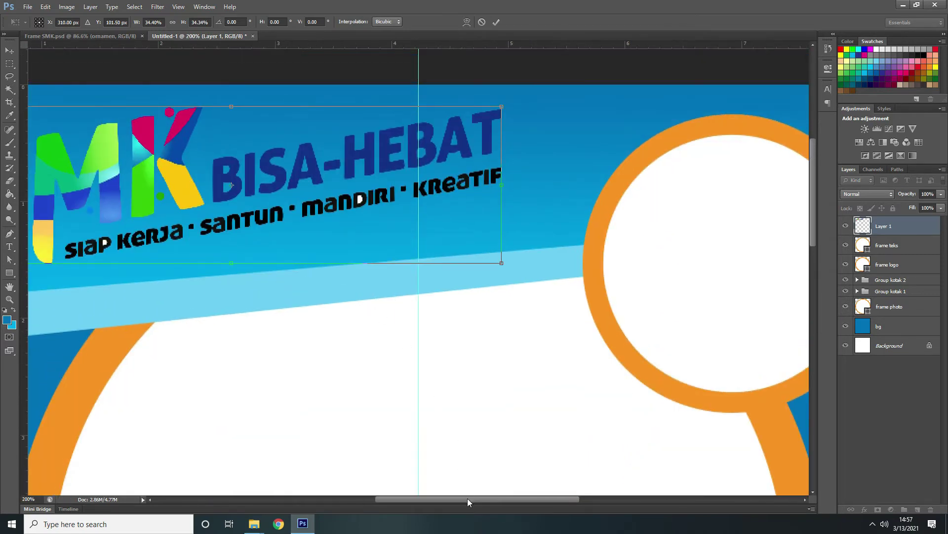
pyautogui.moveTo(467, 499); pyautogui.dragTo(428, 499)
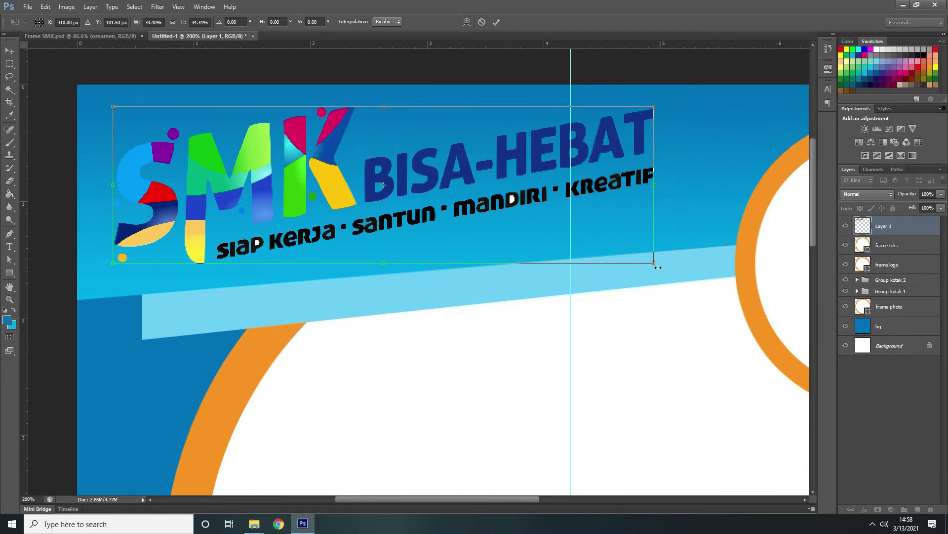
pyautogui.click(661, 98)
pyautogui.moveTo(661, 101)
pyautogui.mouseDown()
pyautogui.moveTo(669, 121)
pyautogui.moveTo(671, 111)
pyautogui.mouseUp()
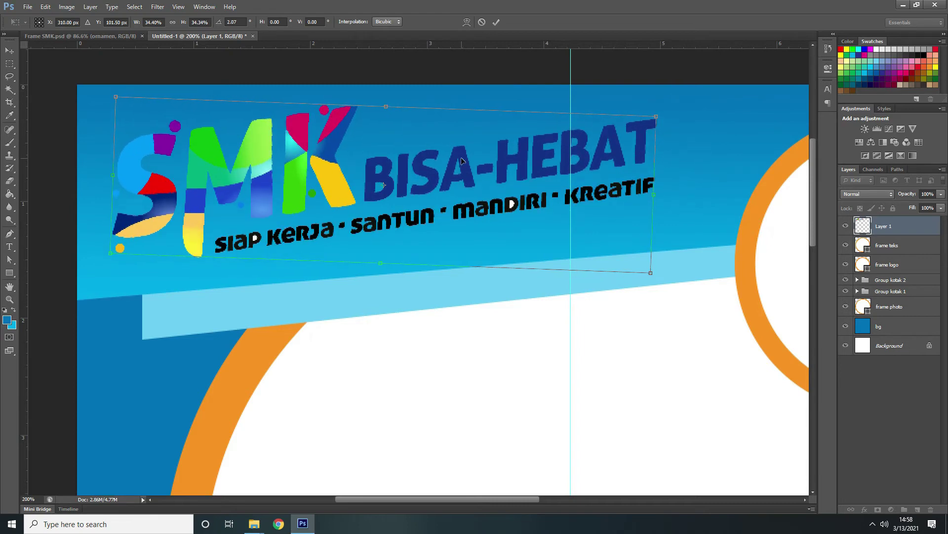
pyautogui.moveTo(462, 160); pyautogui.dragTo(457, 198)
pyautogui.moveTo(659, 147); pyautogui.dragTo(661, 163)
pyautogui.moveTo(460, 204); pyautogui.dragTo(457, 212)
pyautogui.moveTo(660, 170); pyautogui.dragTo(661, 170)
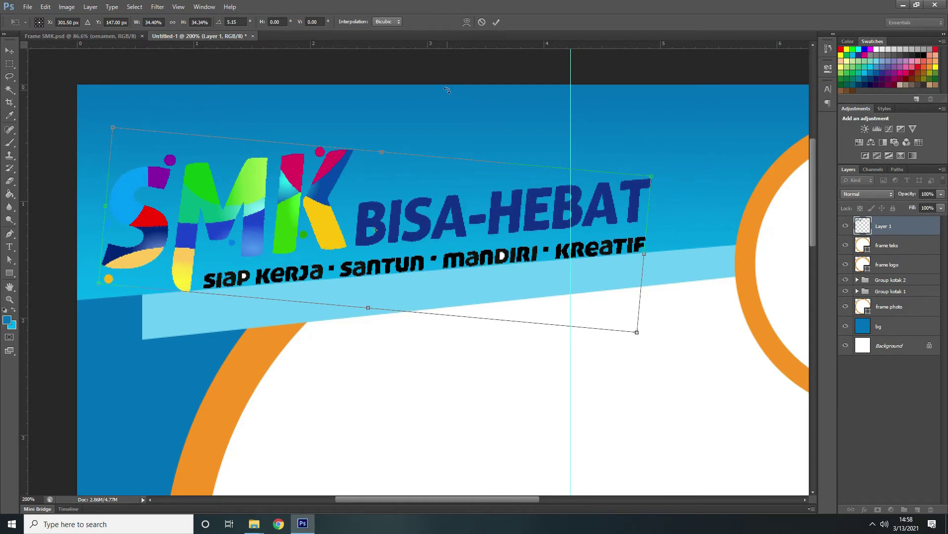
pyautogui.click(496, 21)
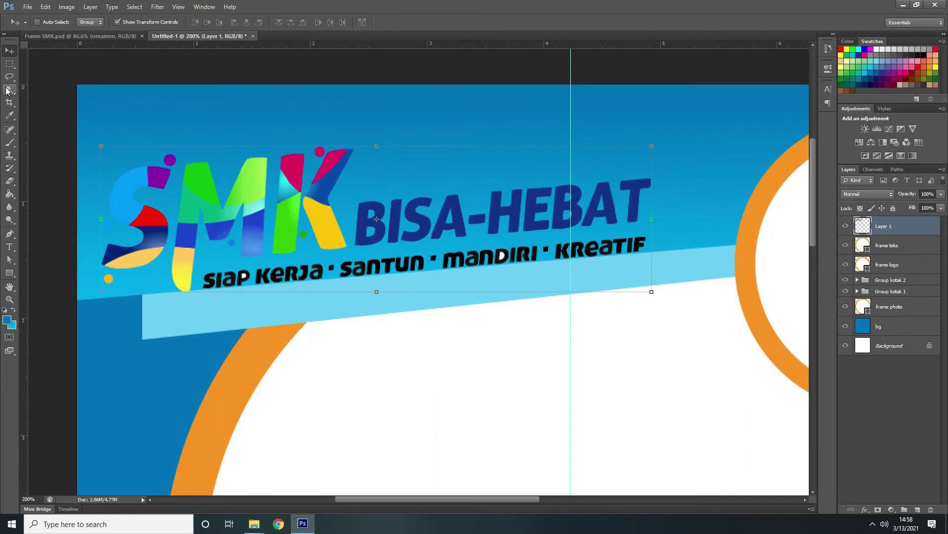
# - Remove the white fills inside the P of SIAP and the D of MANDIRI with the Magic Wand, and deselect
pyautogui.moveTo(7, 90); pyautogui.dragTo(46, 95)
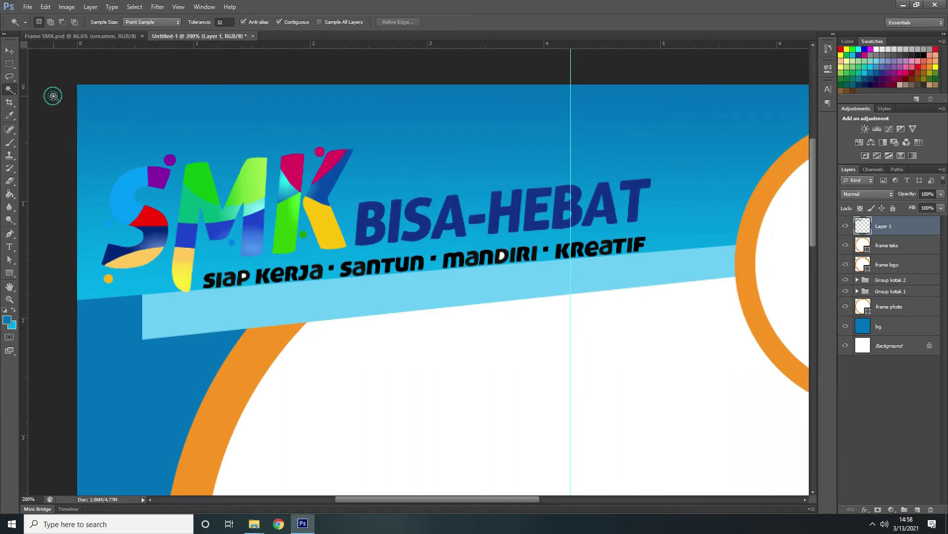
pyautogui.click(244, 275)
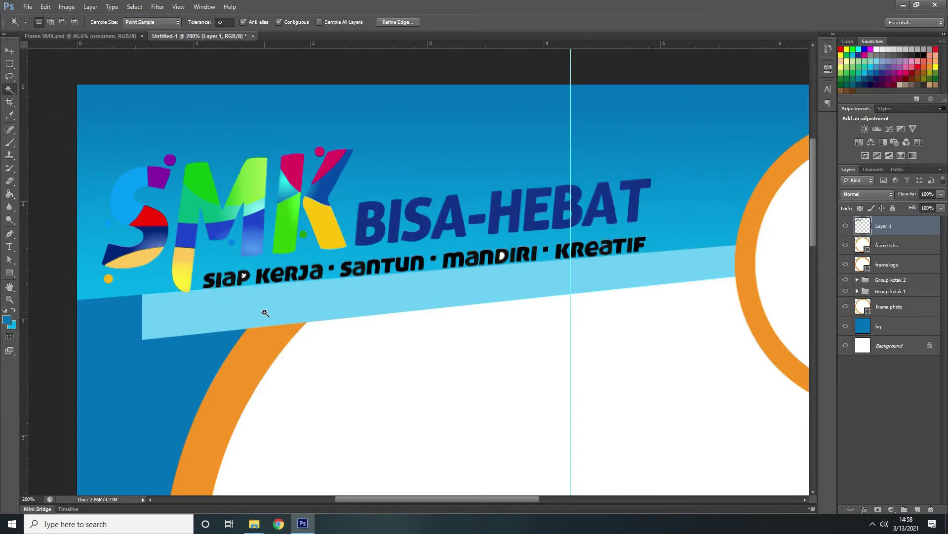
pyautogui.click(502, 255)
pyautogui.click(10, 50)
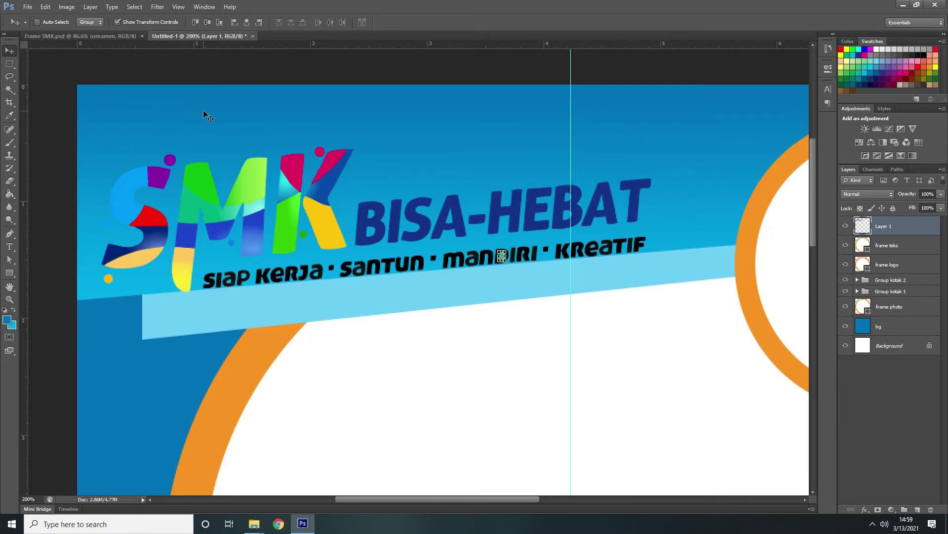
pyautogui.hotkey('ctrl', 'd')
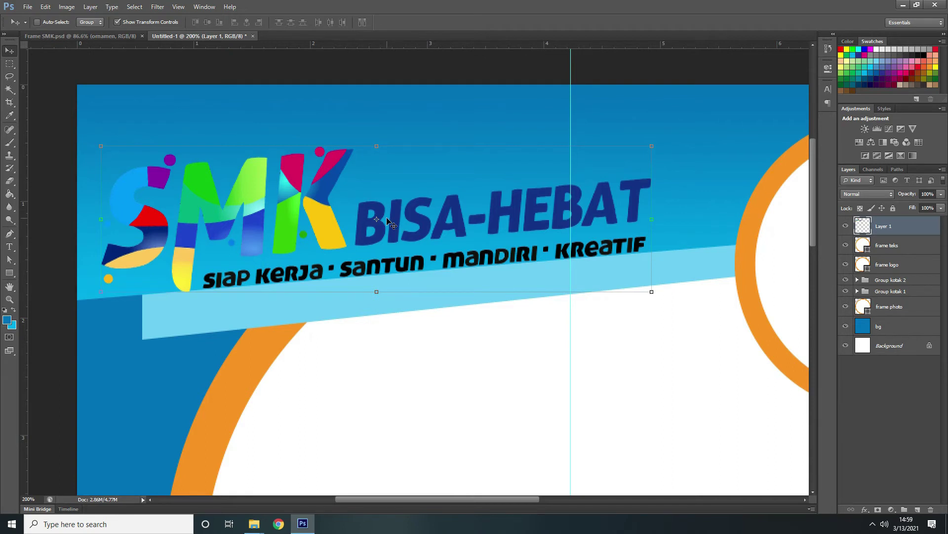
# - Move the slogan logo up by 20 pixels on the banner
pyautogui.hotkey('shift', 'Up')
pyautogui.hotkey('shift', 'Up')
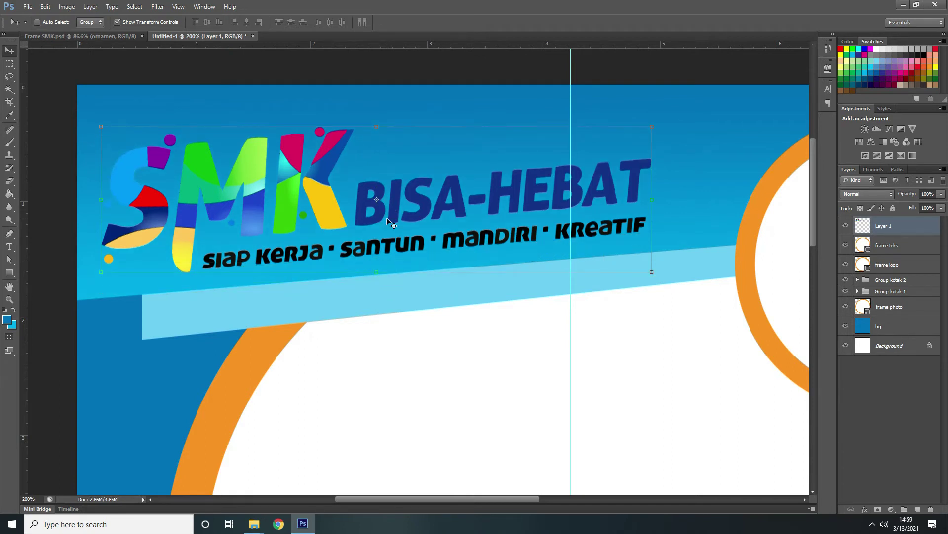
pyautogui.hotkey('shift', 'Up')
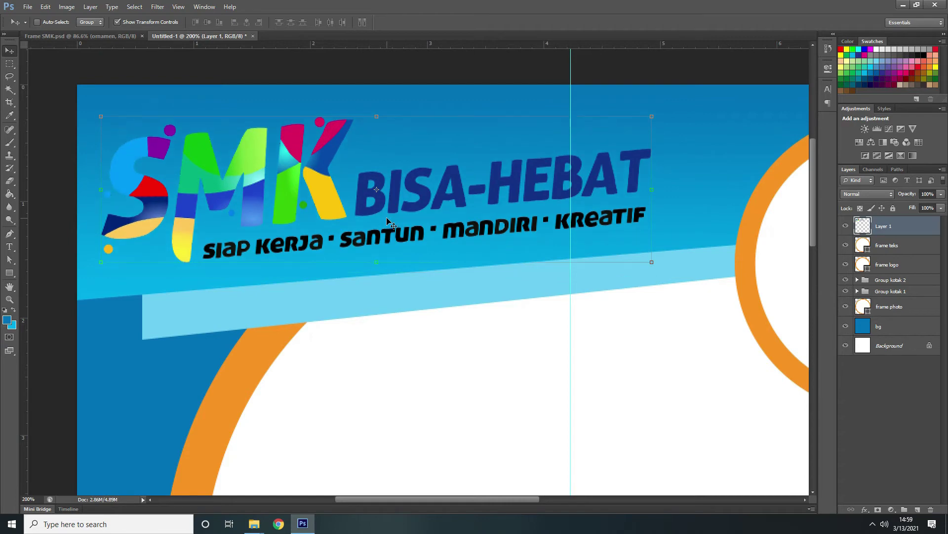
pyautogui.hotkey('shift', 'Down')
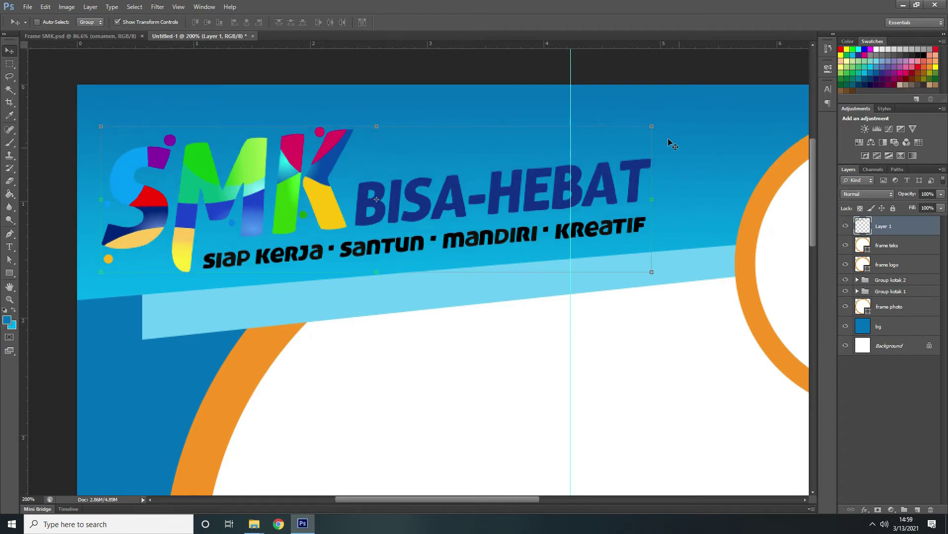
# - Enlarge the slogan logo slightly toward the logo frame, apply the transform, and nudge it up 10 pixels
pyautogui.moveTo(655, 126); pyautogui.dragTo(683, 103)
pyautogui.click(496, 21)
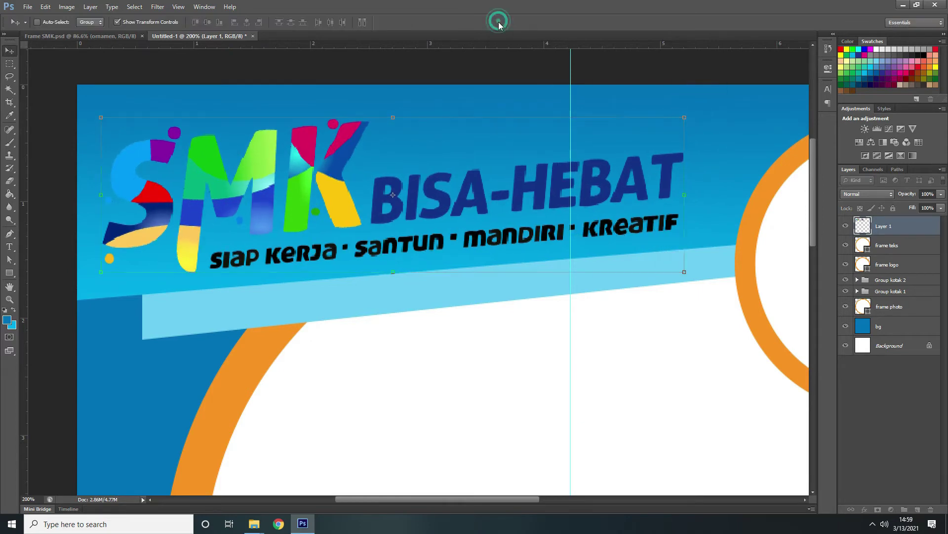
pyautogui.press('Up')
pyautogui.press('Up')
pyautogui.press('Up')
pyautogui.press('Up')
pyautogui.press('Up')
pyautogui.press('Up')
pyautogui.press('Up')
pyautogui.press('Up')
pyautogui.press('Up')
pyautogui.press('Up')
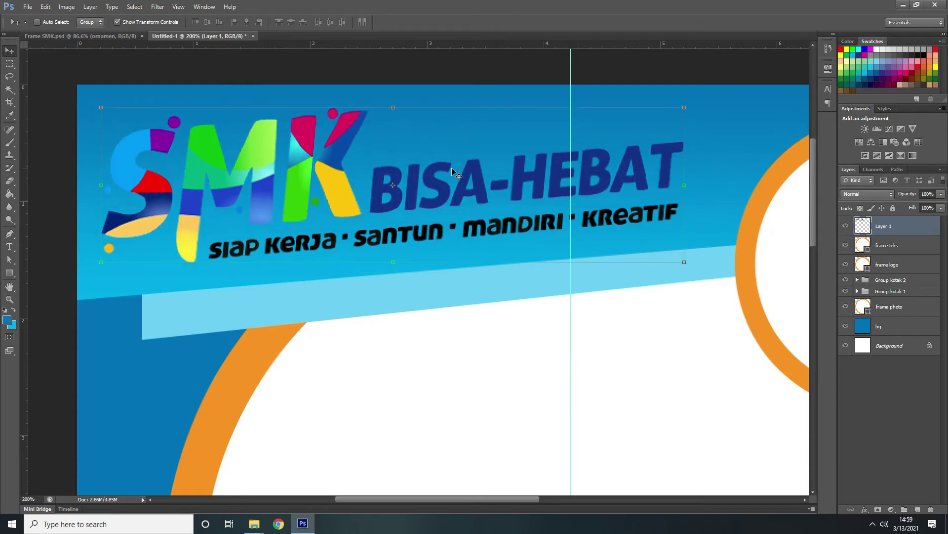
# - Compare the slogan logo with the Frame SMK.psd reference, and rename its layer in Untitled-1 to SMK BISA
pyautogui.hotkey('ctrl', '-')
pyautogui.hotkey('ctrl', '-')
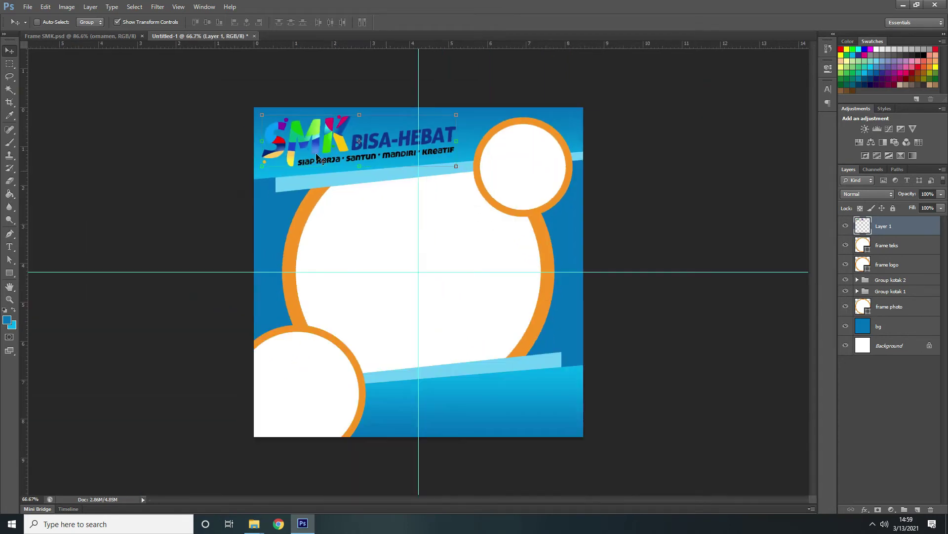
pyautogui.click(95, 36)
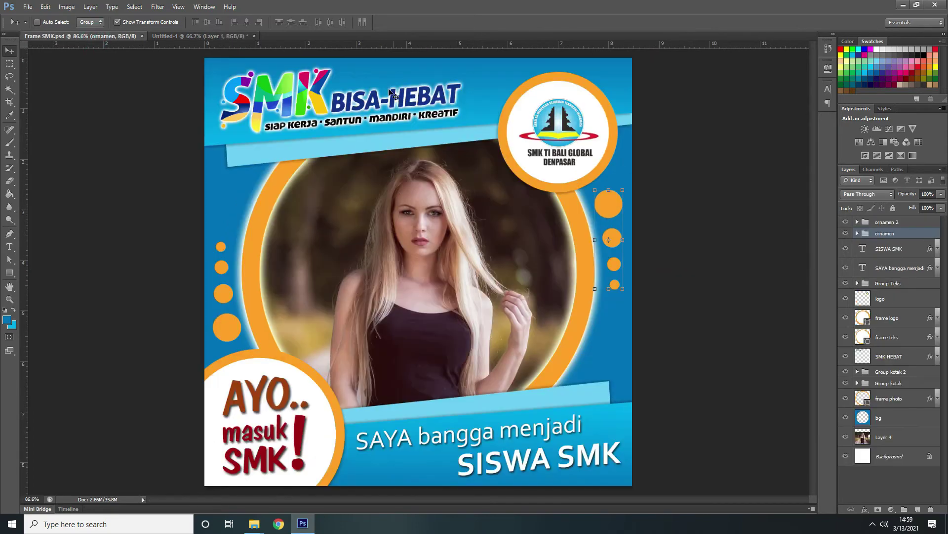
pyautogui.click(207, 36)
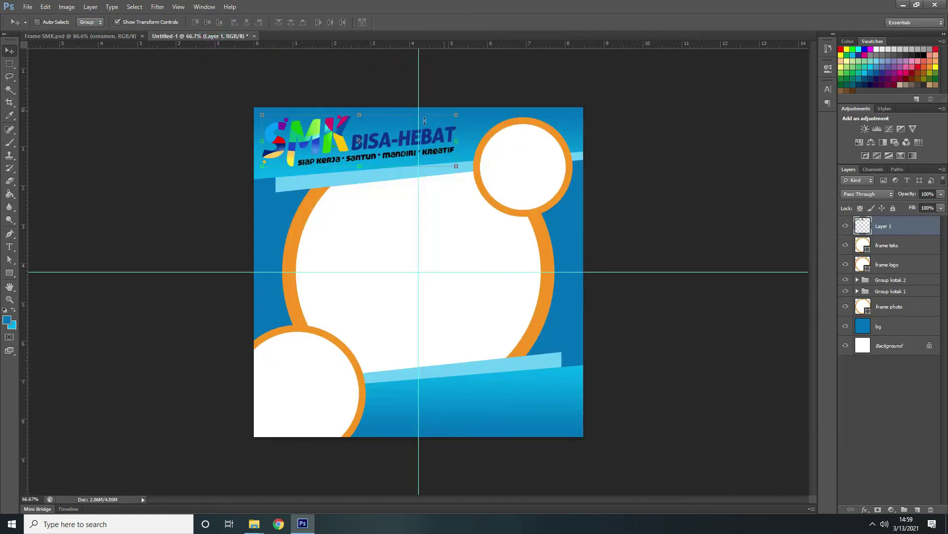
pyautogui.click(69, 38)
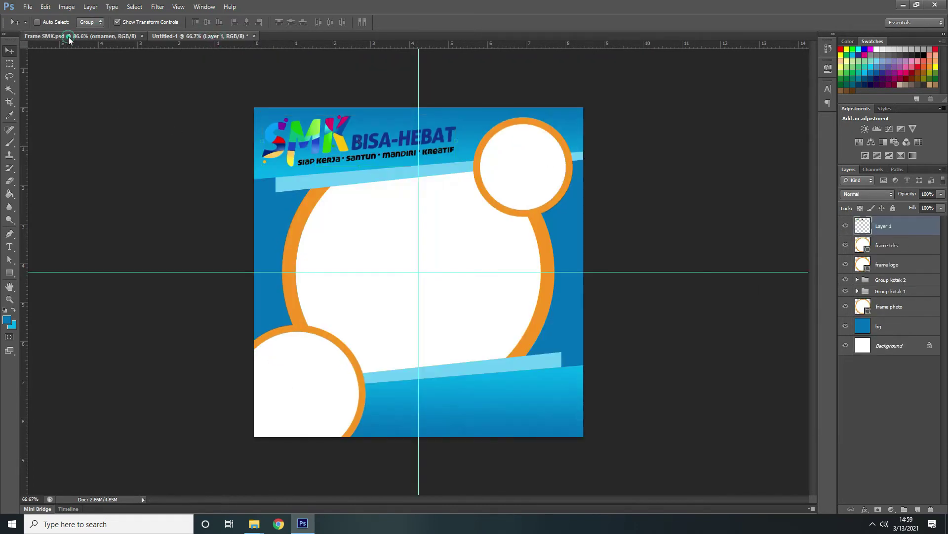
pyautogui.click(229, 39)
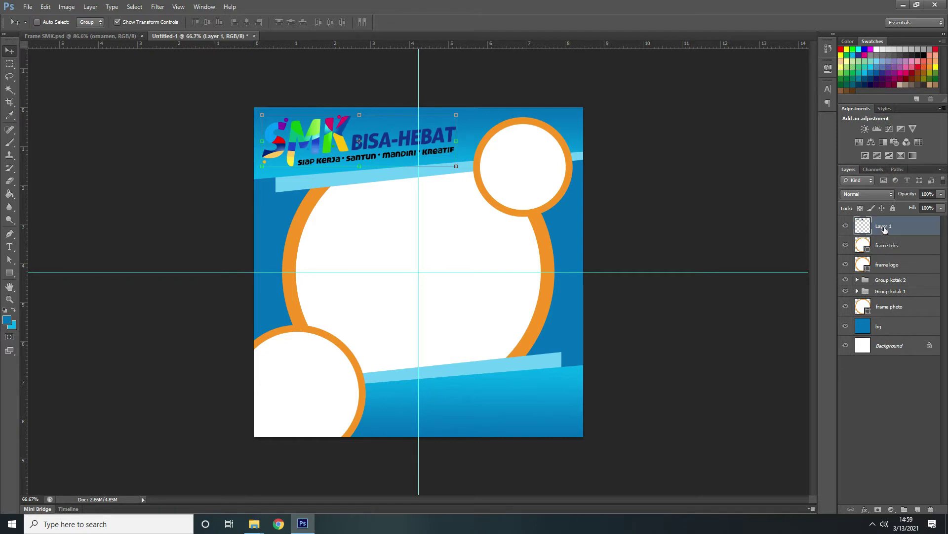
pyautogui.doubleClick(884, 227)
pyautogui.write('SMK BISA')
pyautogui.press('Return')
pyautogui.click(915, 409)
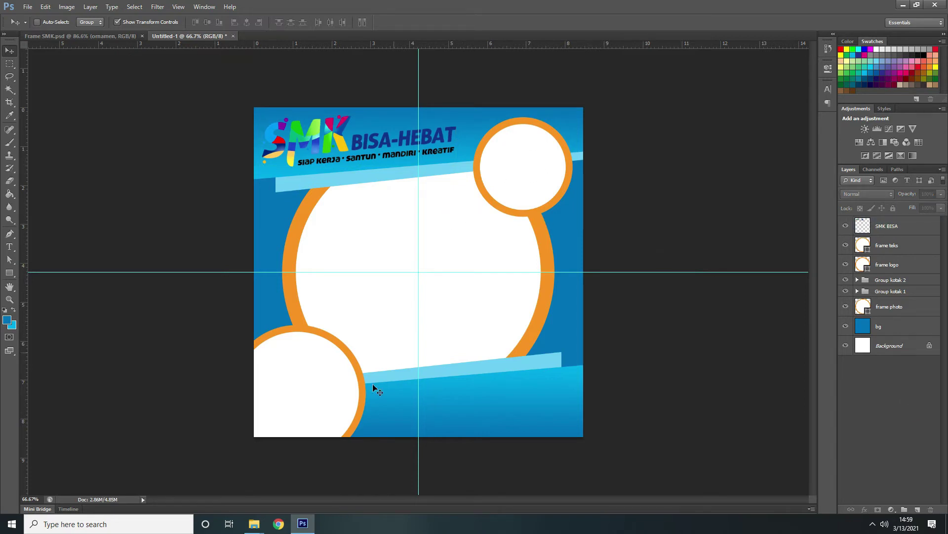
# - Preview Logo SMK TI.png from the Latihan folder in Photos, and open it as a separate document in Photoshop
pyautogui.moveTo(254, 523)
pyautogui.click(286, 491)
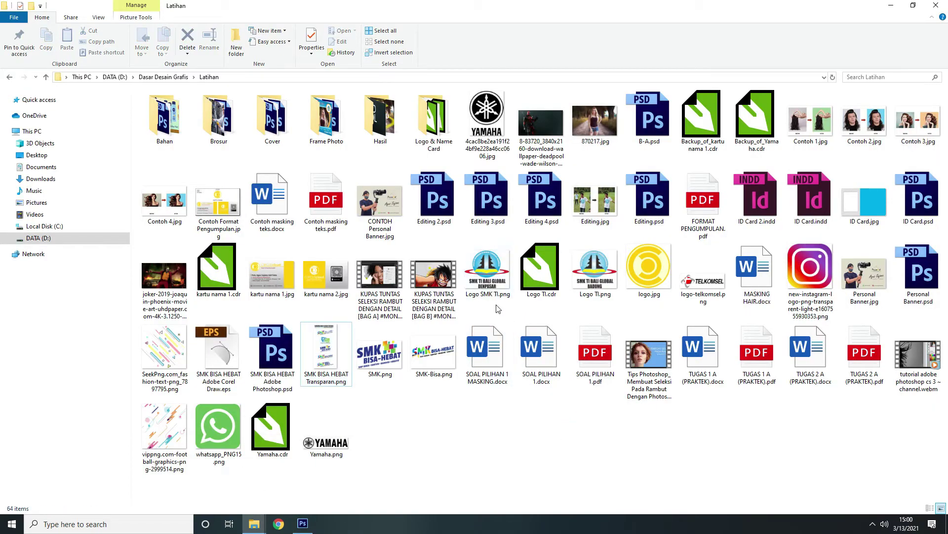
pyautogui.doubleClick(485, 271)
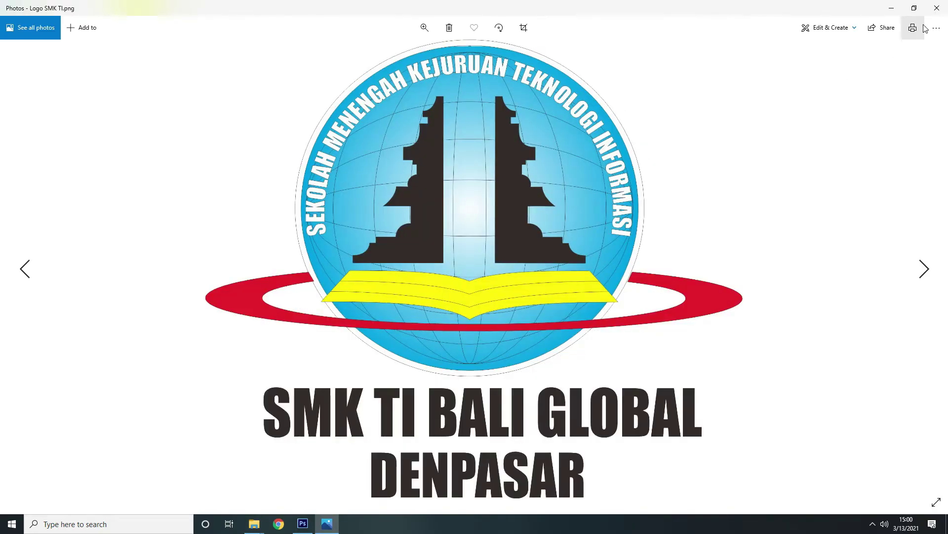
pyautogui.click(937, 8)
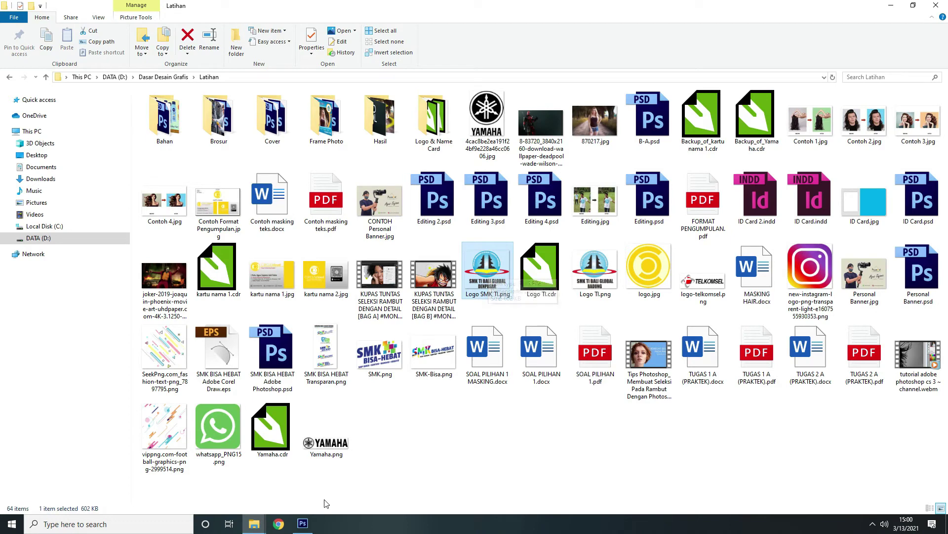
pyautogui.moveTo(492, 267); pyautogui.dragTo(467, 35)
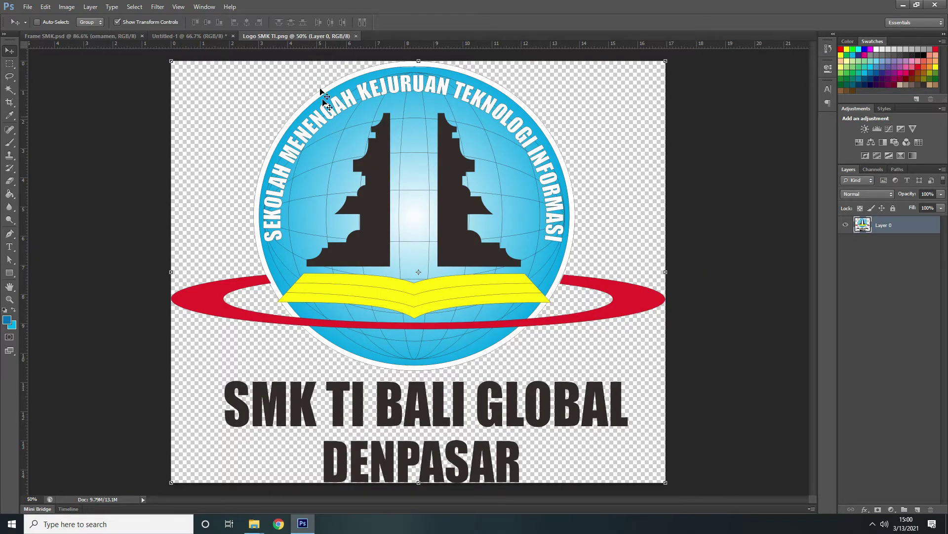
# - Copy the SMK TI logo into the Untitled-1 document as a new layer, and close Logo SMK TI.png
pyautogui.moveTo(316, 36); pyautogui.dragTo(407, 92)
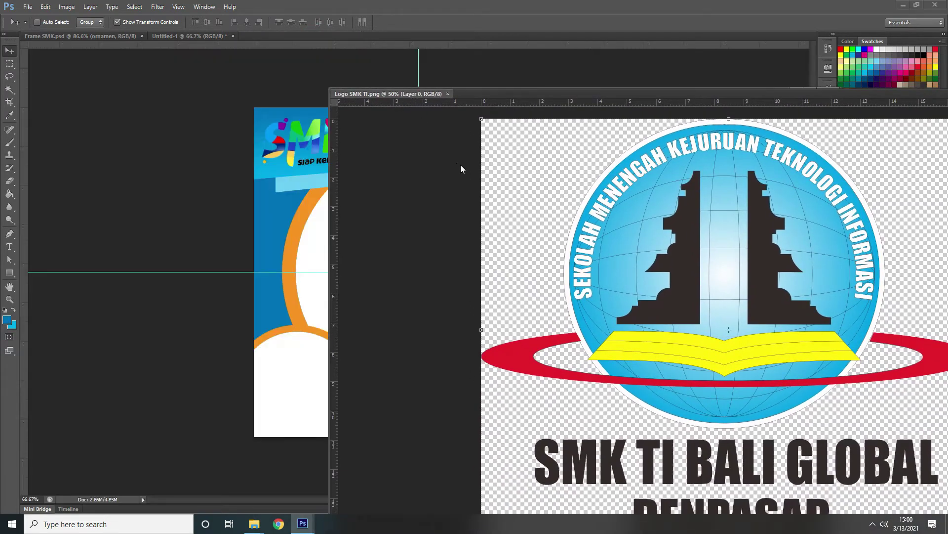
pyautogui.moveTo(496, 207); pyautogui.dragTo(296, 214)
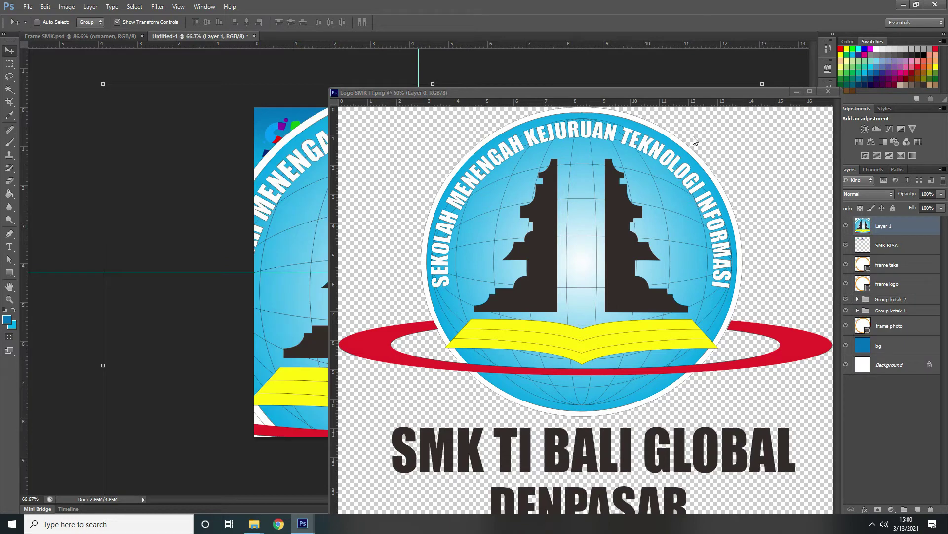
pyautogui.click(828, 91)
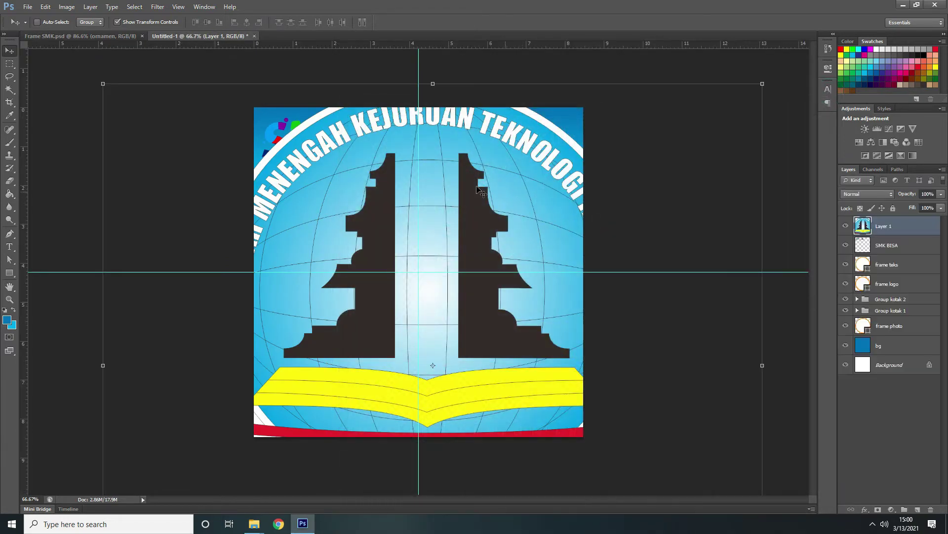
# - Scale the SMK TI logo down to about 9.6% and place it inside the small white logo circle, applying the transform
pyautogui.moveTo(102, 84); pyautogui.dragTo(390, 328)
pyautogui.moveTo(443, 347); pyautogui.dragTo(326, 188)
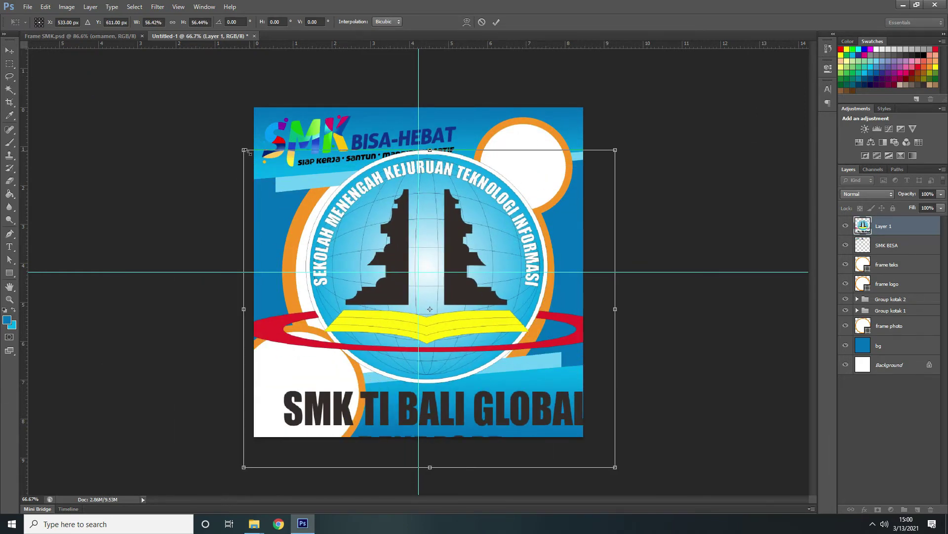
pyautogui.moveTo(245, 150); pyautogui.dragTo(454, 372)
pyautogui.moveTo(469, 337); pyautogui.dragTo(421, 252)
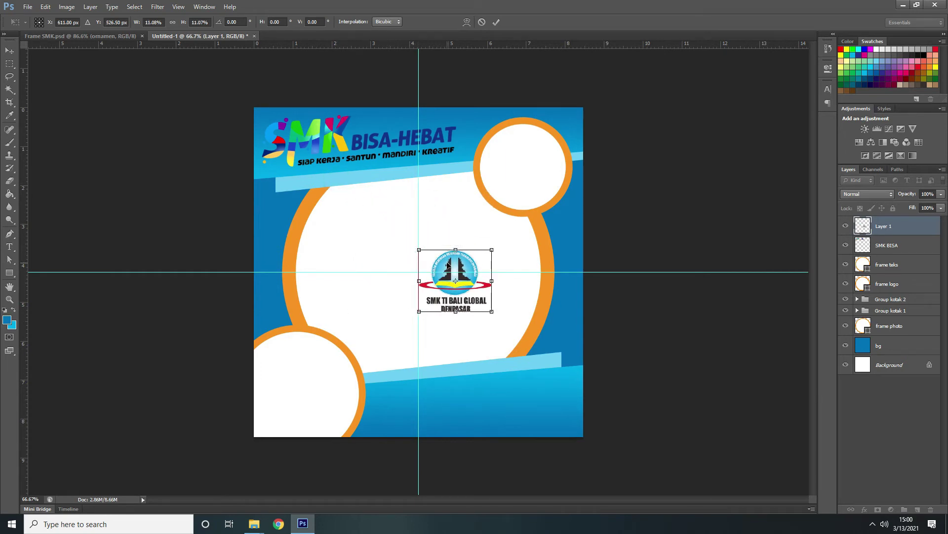
pyautogui.moveTo(480, 202); pyautogui.dragTo(515, 151)
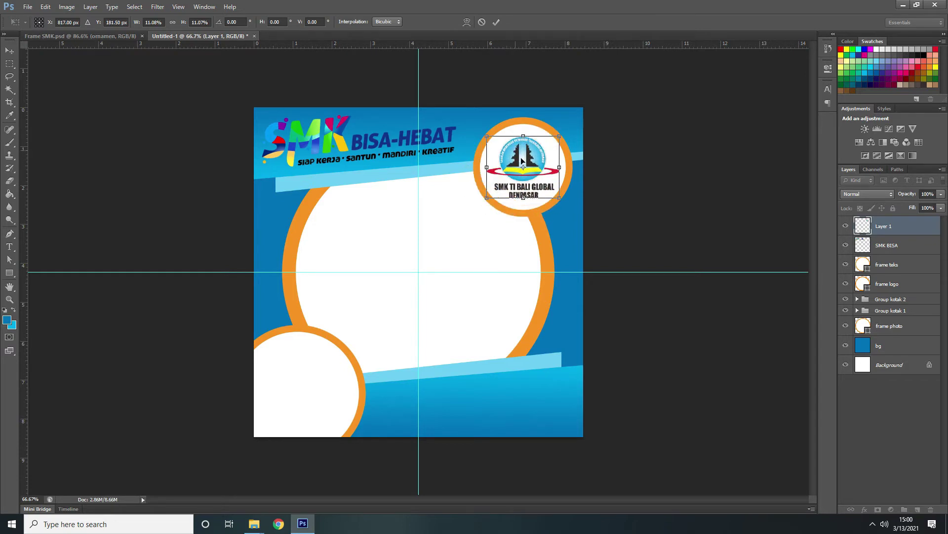
pyautogui.moveTo(561, 199); pyautogui.dragTo(553, 189)
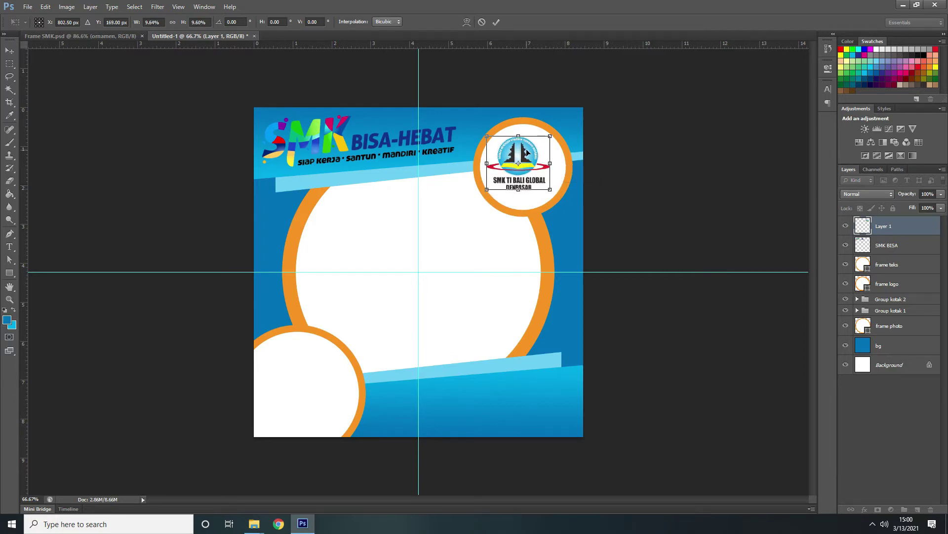
pyautogui.press('Return')
# - Center the SMK TI logo within its circular frame, fine-tuning it down by 3 pixels
pyautogui.hotkey('ctrl', '+')
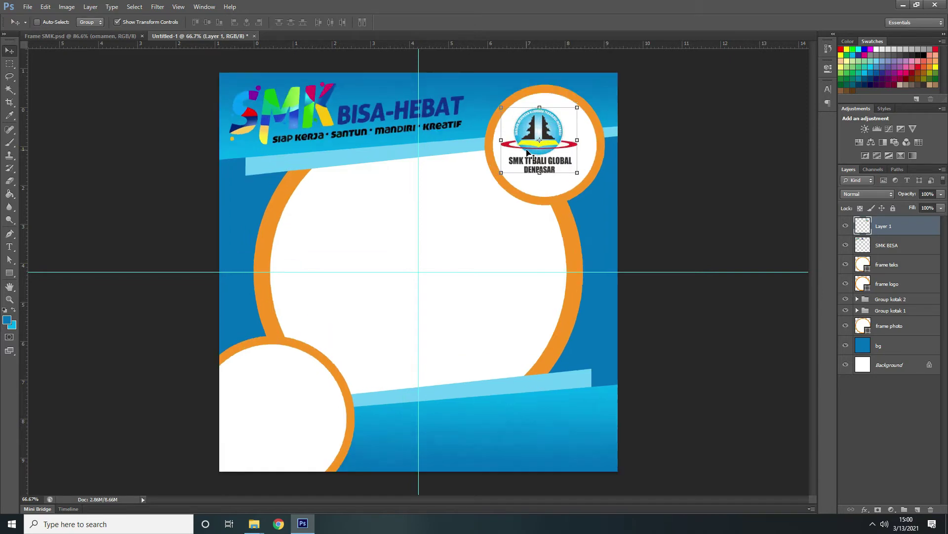
pyautogui.scroll(3, 555, 220)
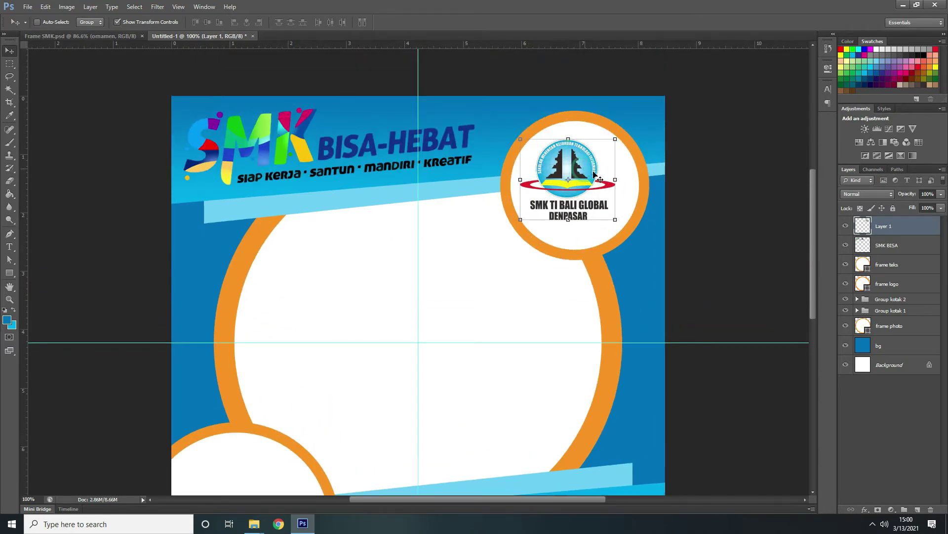
pyautogui.moveTo(586, 172); pyautogui.dragTo(594, 174)
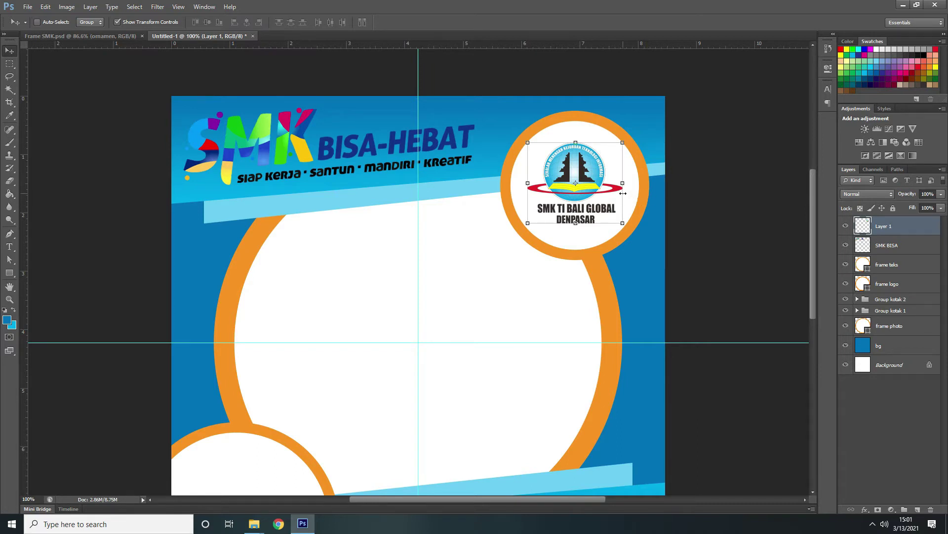
pyautogui.press('Down')
pyautogui.press('Down')
pyautogui.press('Down')
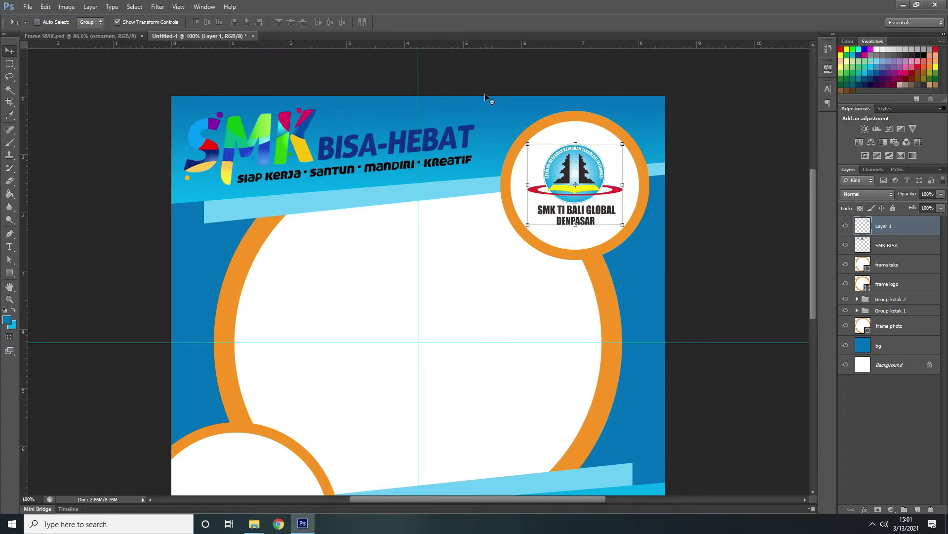
pyautogui.hotkey('ctrl', '-')
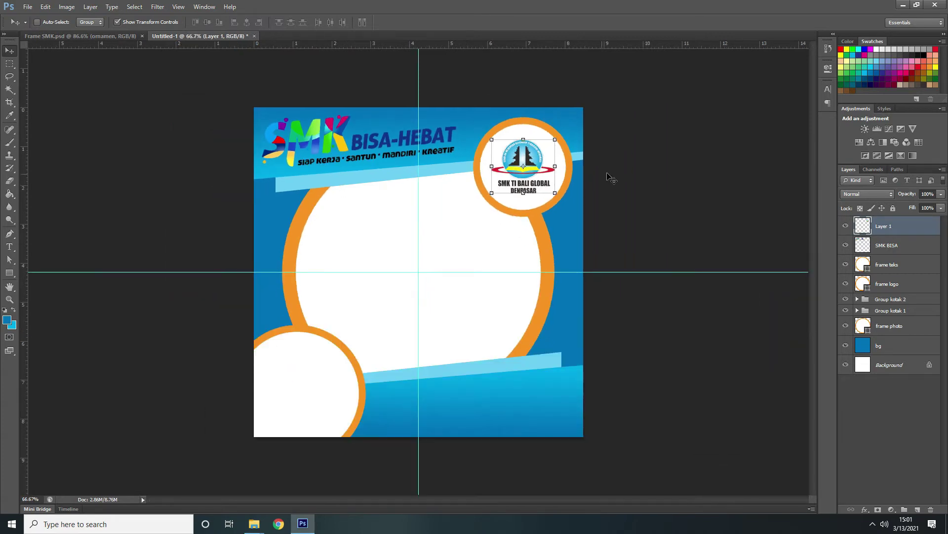
# - Hide the transform controls and rename the SMK TI logo's layer to logo
pyautogui.click(165, 22)
pyautogui.doubleClick(889, 228)
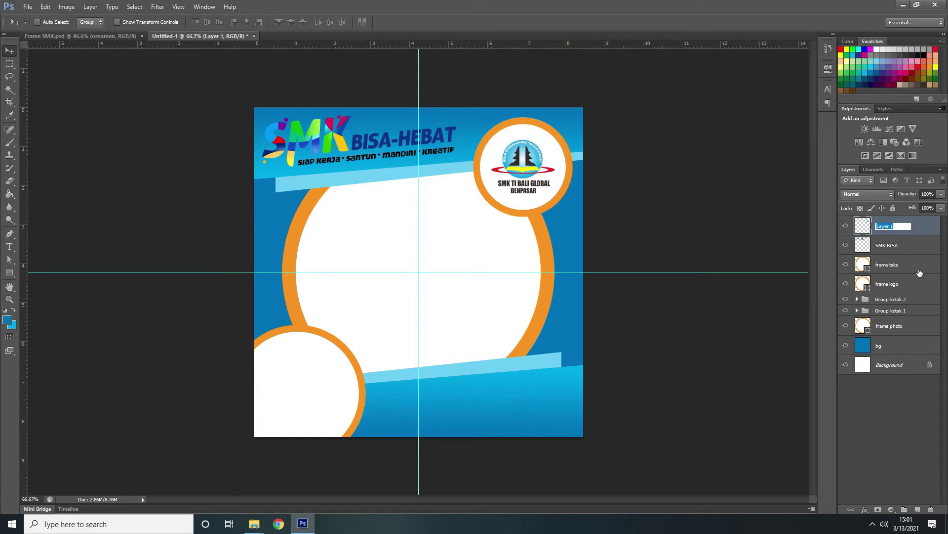
pyautogui.write('logo')
pyautogui.press('Return')
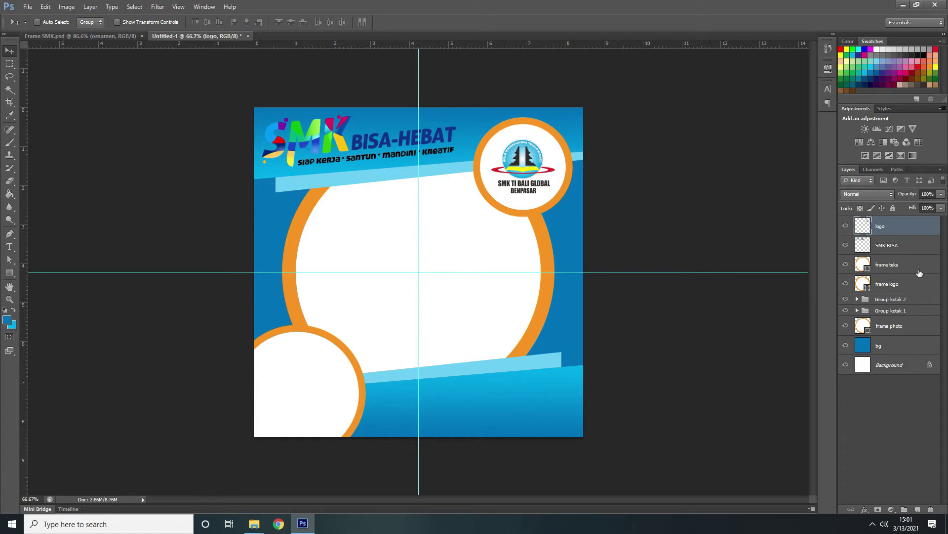
# - Examine the AYO.. text layer's character settings in Group Teks of Frame SMK.psd, and return to Untitled-1
pyautogui.click(105, 37)
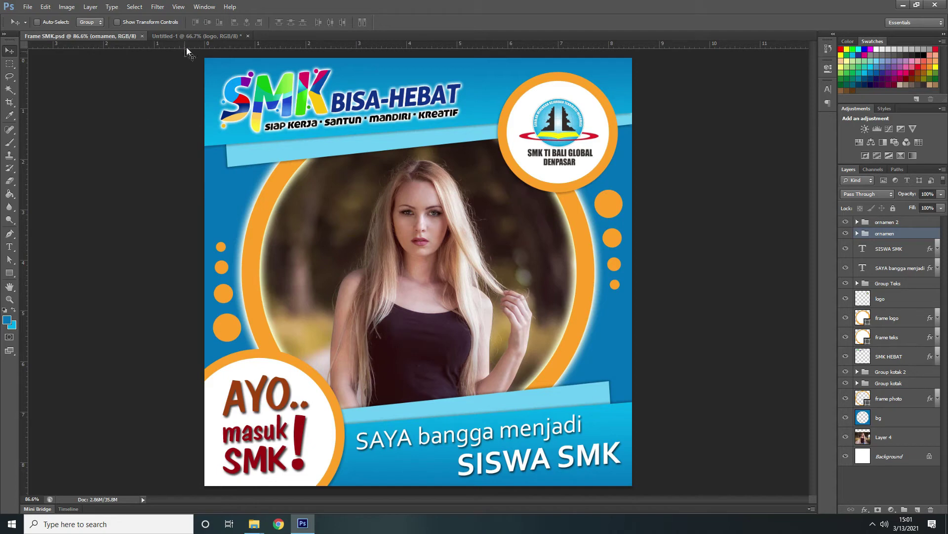
pyautogui.click(210, 35)
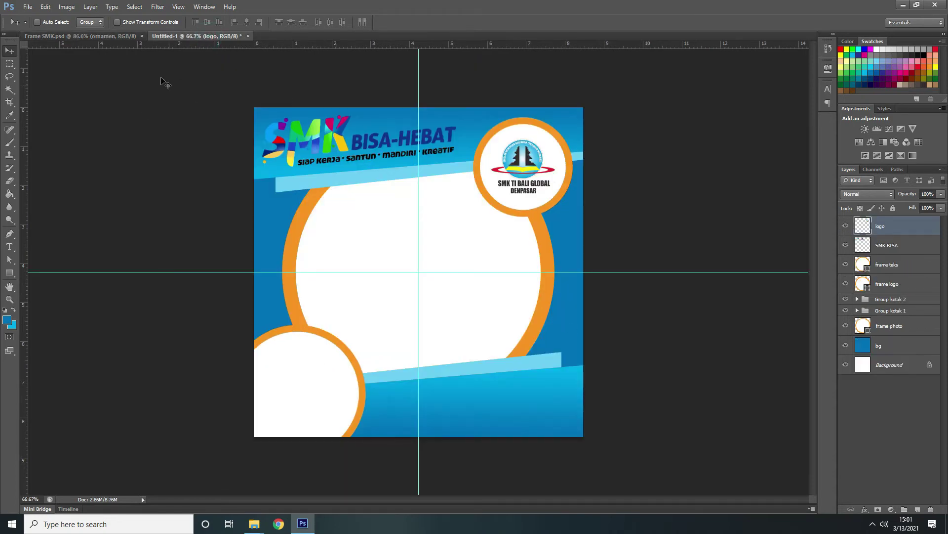
pyautogui.click(115, 36)
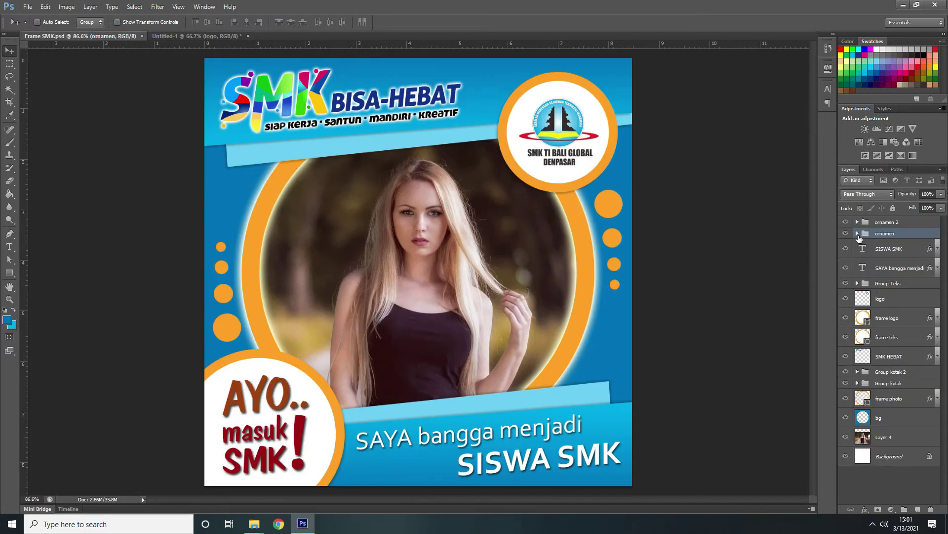
pyautogui.click(857, 283)
pyautogui.click(880, 302)
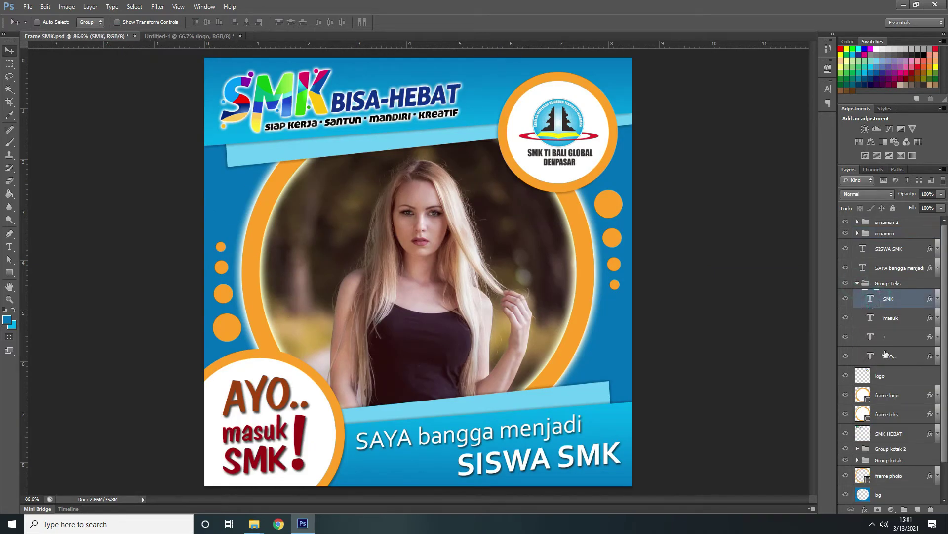
pyautogui.click(887, 357)
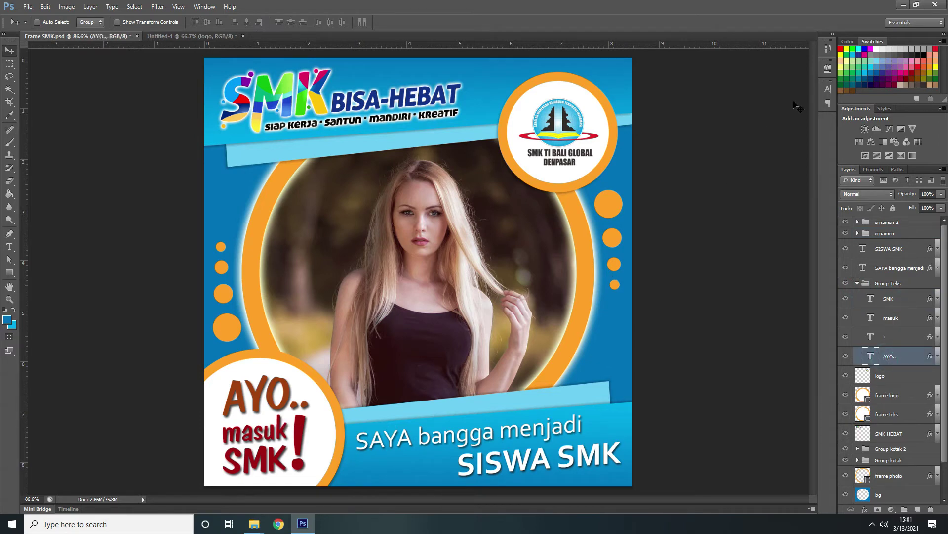
pyautogui.click(826, 89)
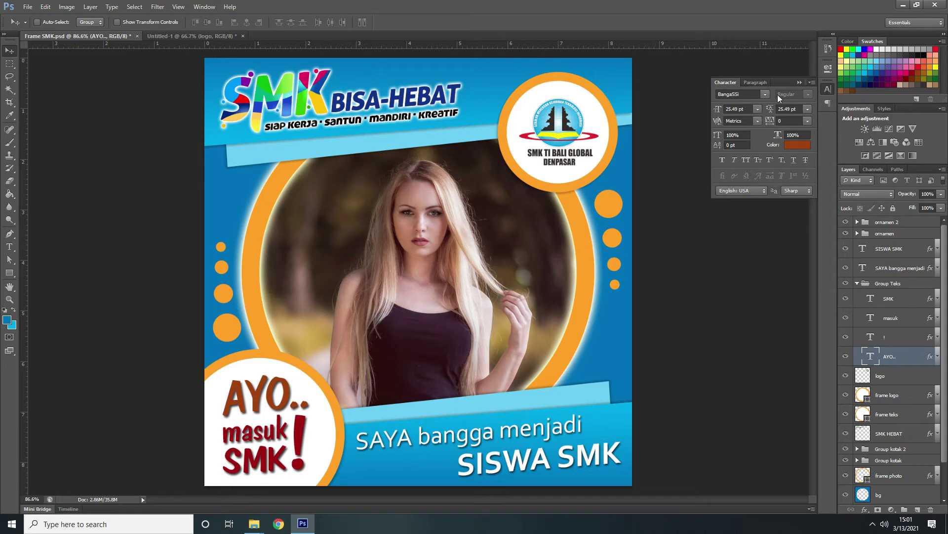
pyautogui.click(799, 82)
pyautogui.click(190, 37)
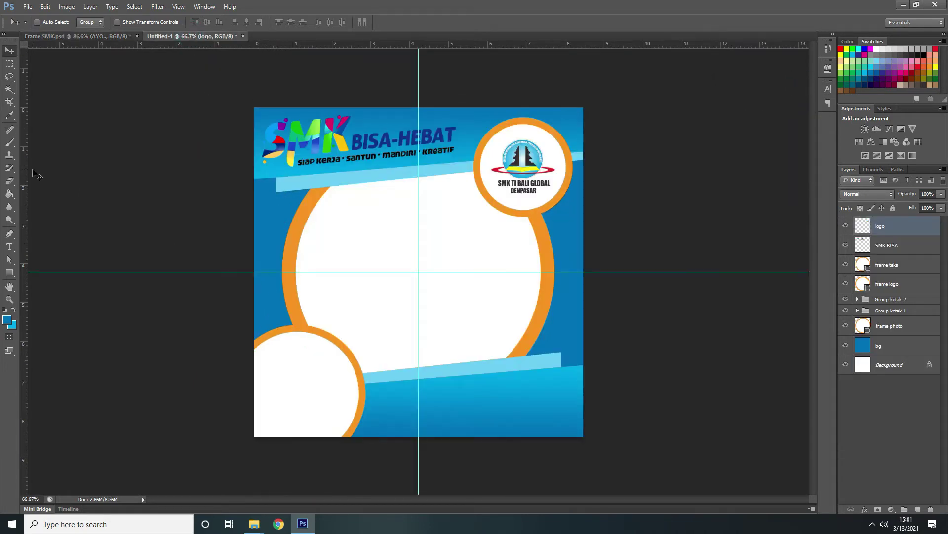
# - Add the text AYO in 30 pt BangaSSi to the large white text circle and move it slightly down and left
pyautogui.click(10, 246)
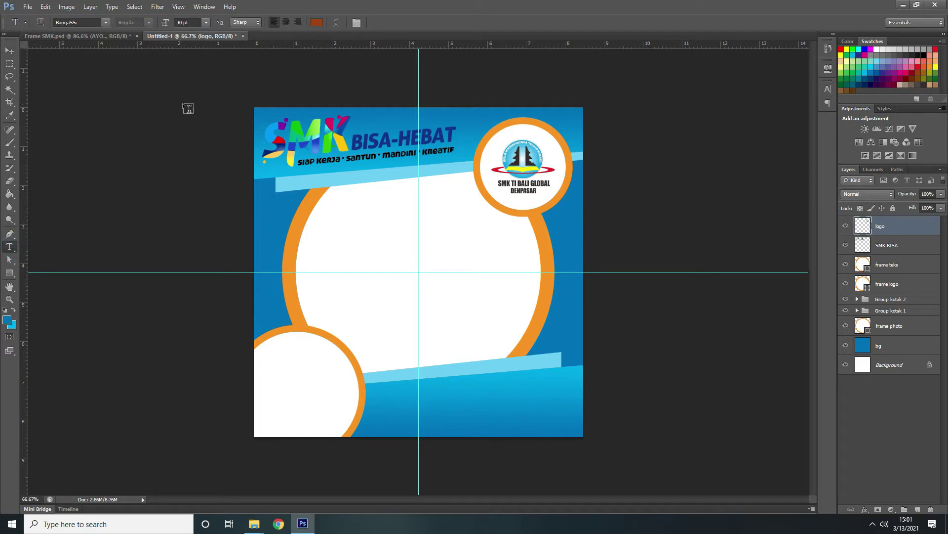
pyautogui.click(106, 22)
pyautogui.click(106, 32)
pyautogui.click(280, 366)
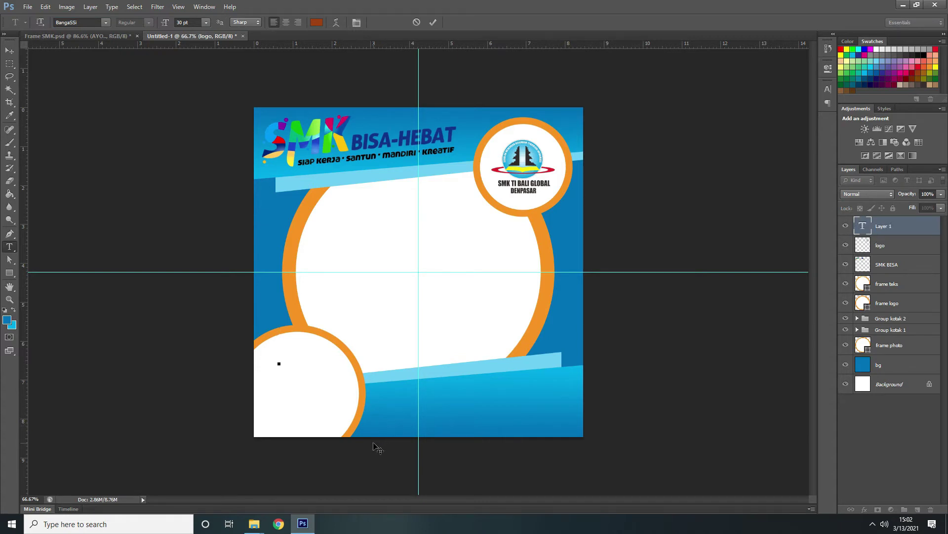
pyautogui.write('AYO')
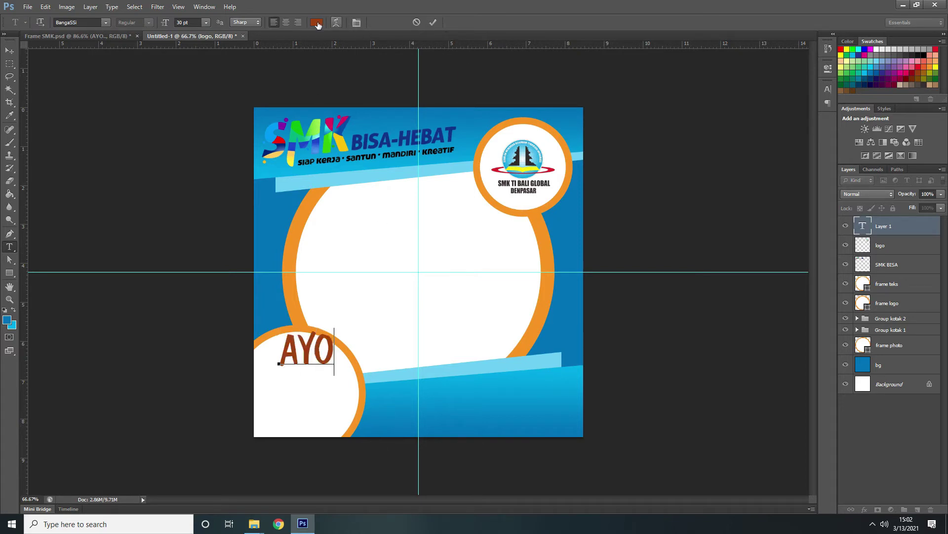
pyautogui.click(434, 23)
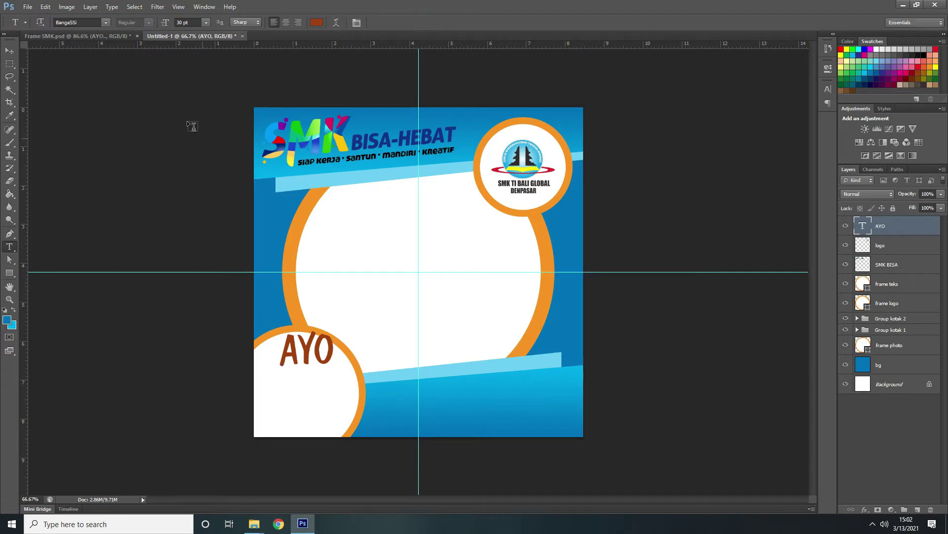
pyautogui.click(9, 51)
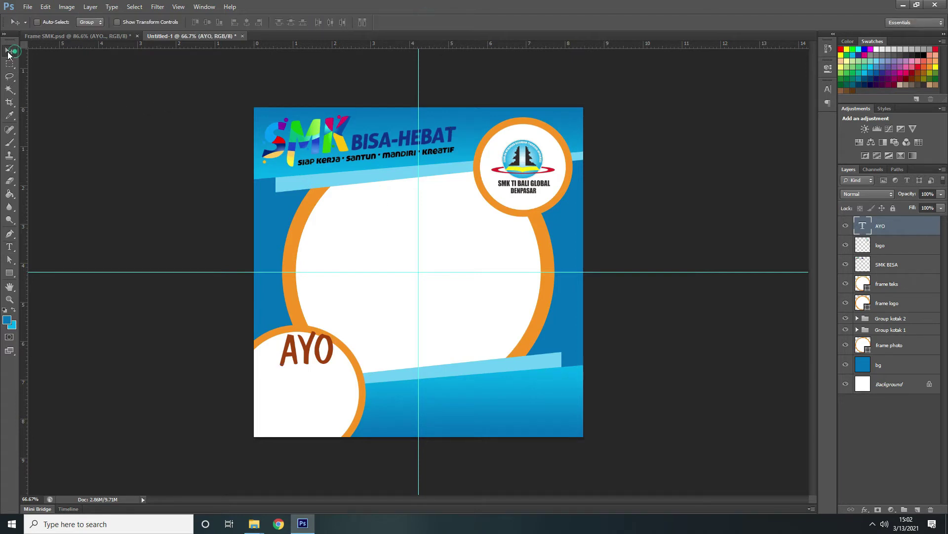
pyautogui.moveTo(306, 351); pyautogui.dragTo(293, 365)
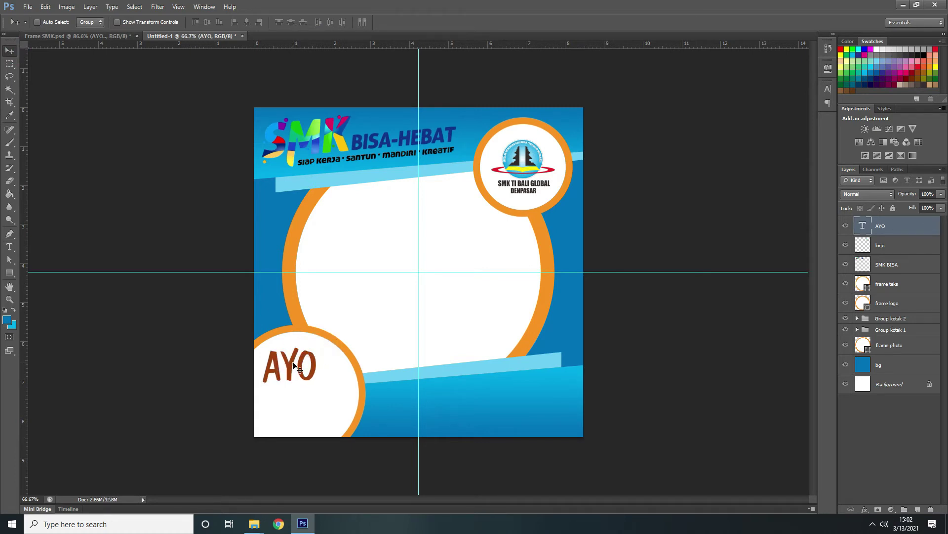
# - Append two dots to the AYO text, and nudge it 10 pixels right and 10 pixels up
pyautogui.press('t')
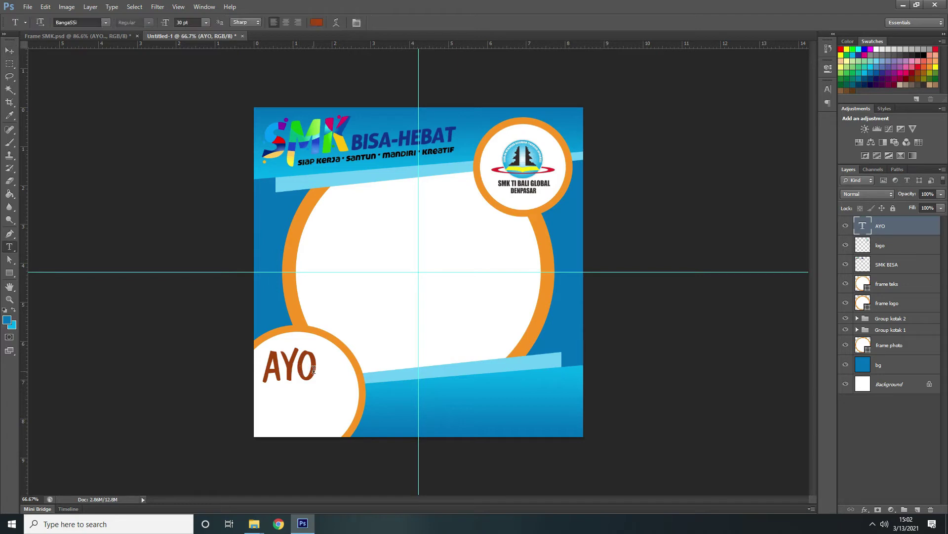
pyautogui.click(314, 368)
pyautogui.write('..')
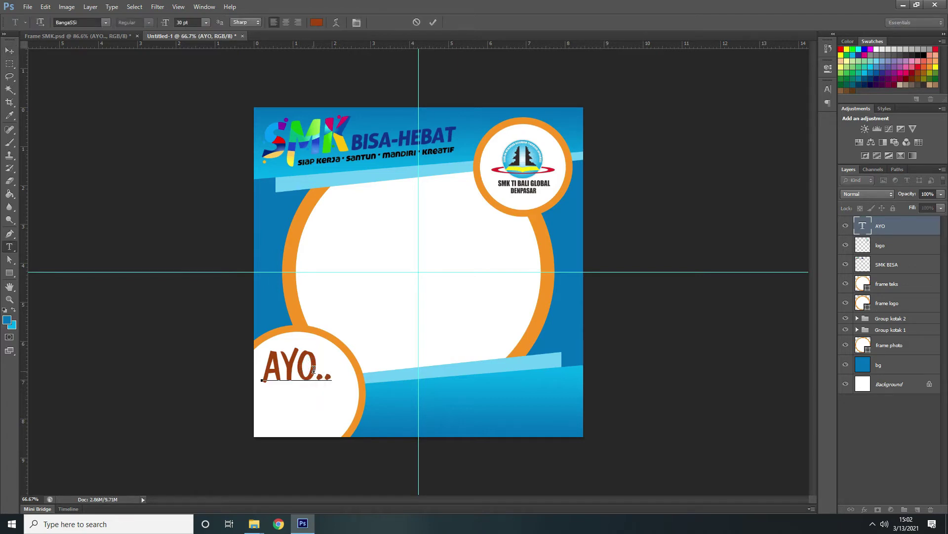
pyautogui.click(436, 22)
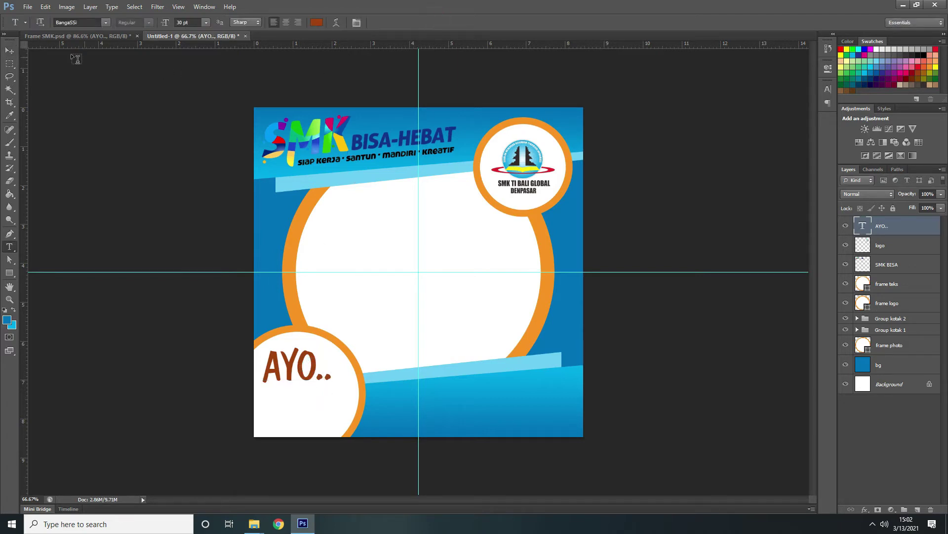
pyautogui.click(10, 51)
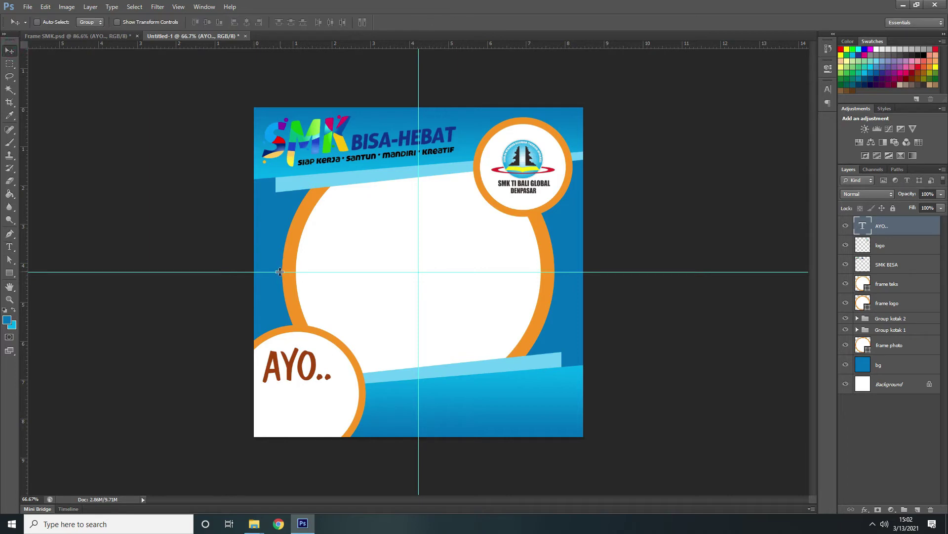
pyautogui.hotkey('shift', 'Right')
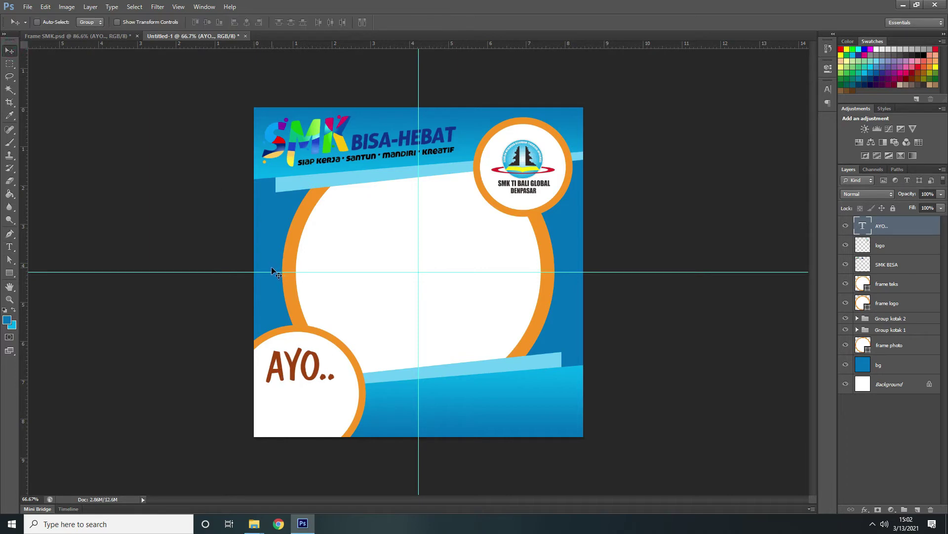
pyautogui.hotkey('shift', 'Up')
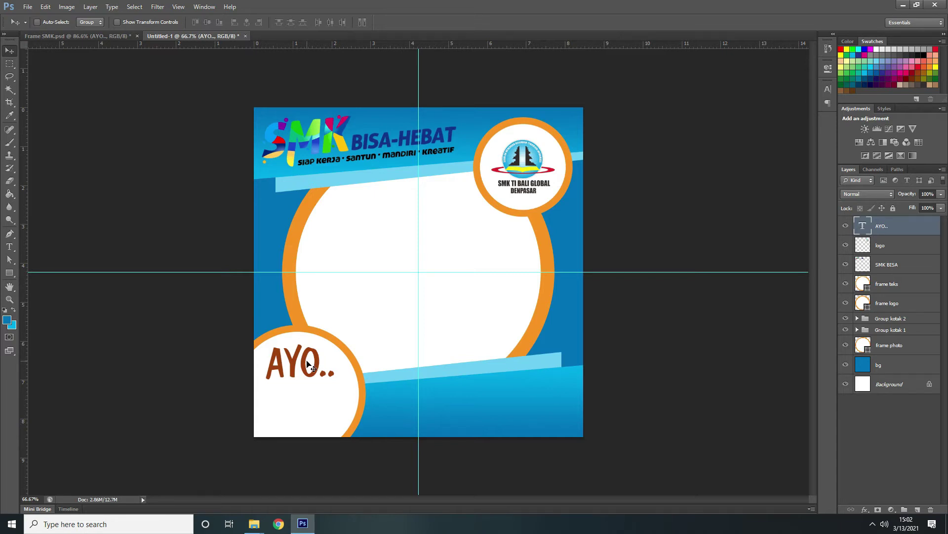
# - Duplicate the AYO.. text, place the copy directly below the original, and change its wording to masuk
pyautogui.hotkey('ctrl', 'j')
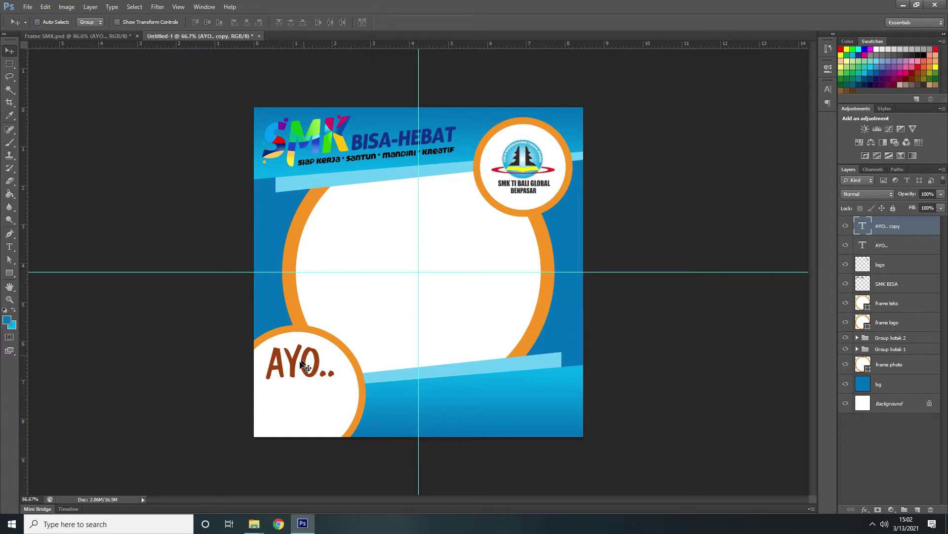
pyautogui.moveTo(292, 361); pyautogui.dragTo(292, 396)
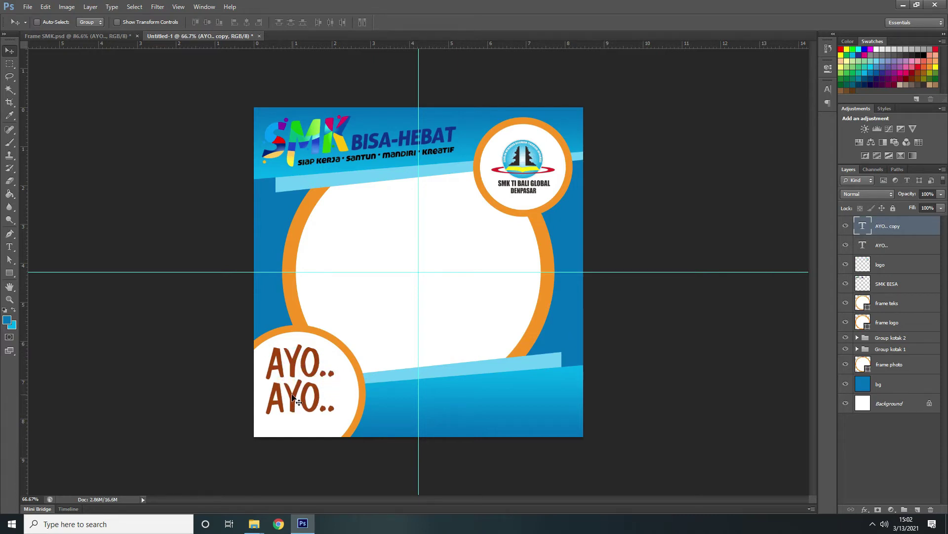
pyautogui.press('t')
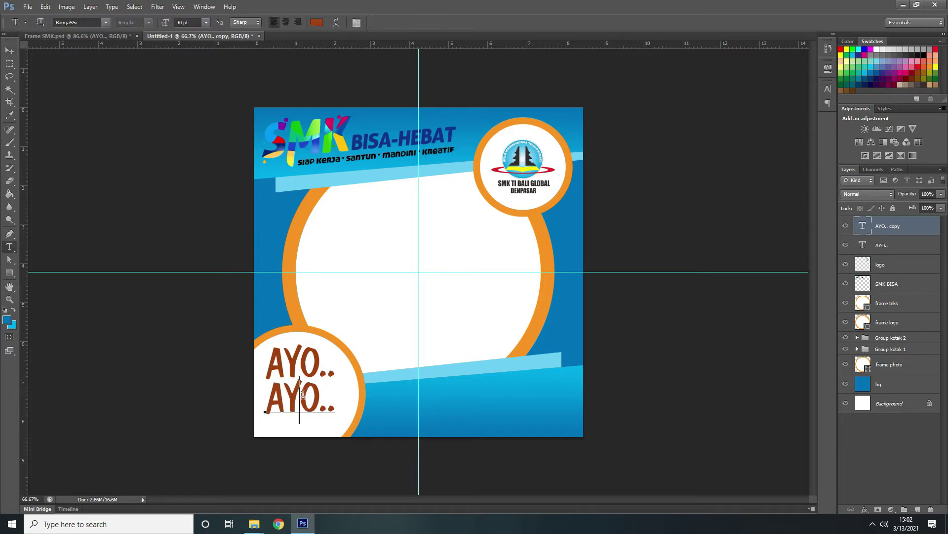
pyautogui.doubleClick(303, 396)
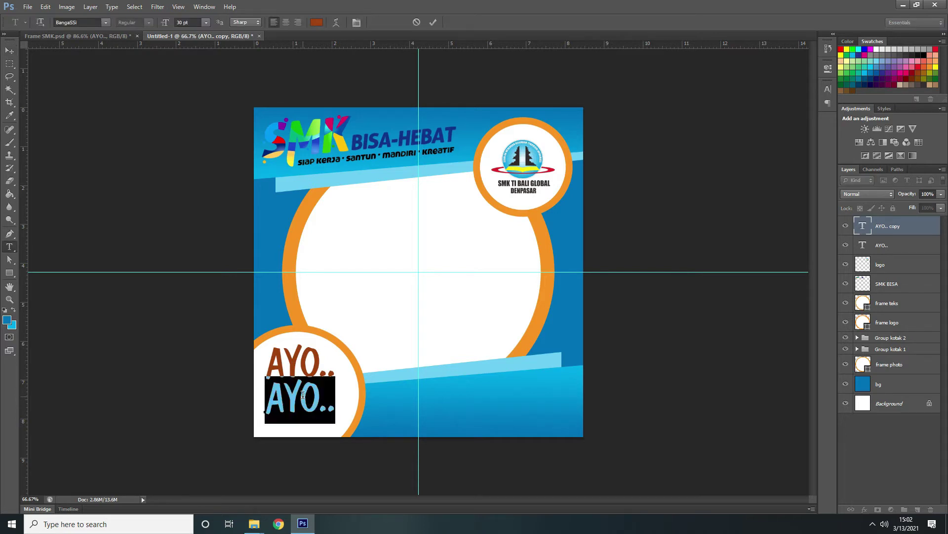
pyautogui.write('masuk')
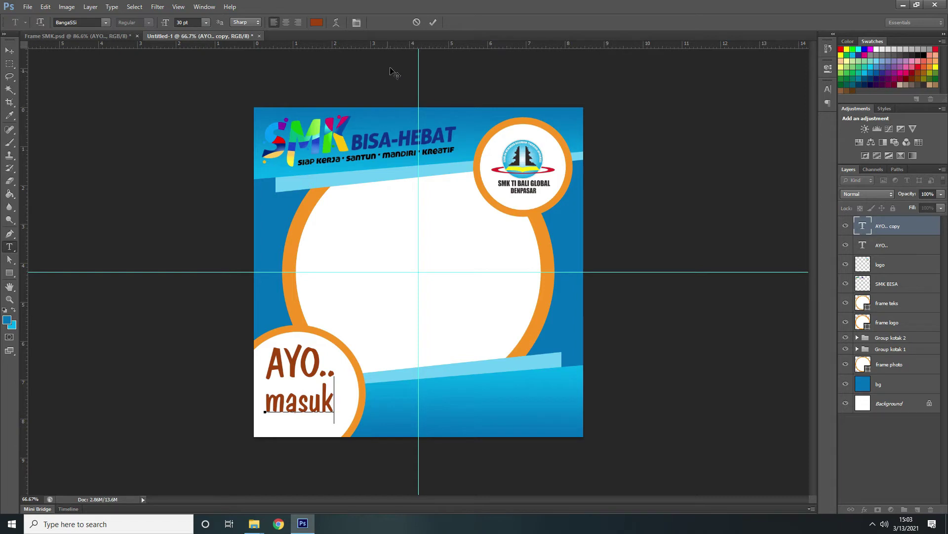
pyautogui.click(432, 22)
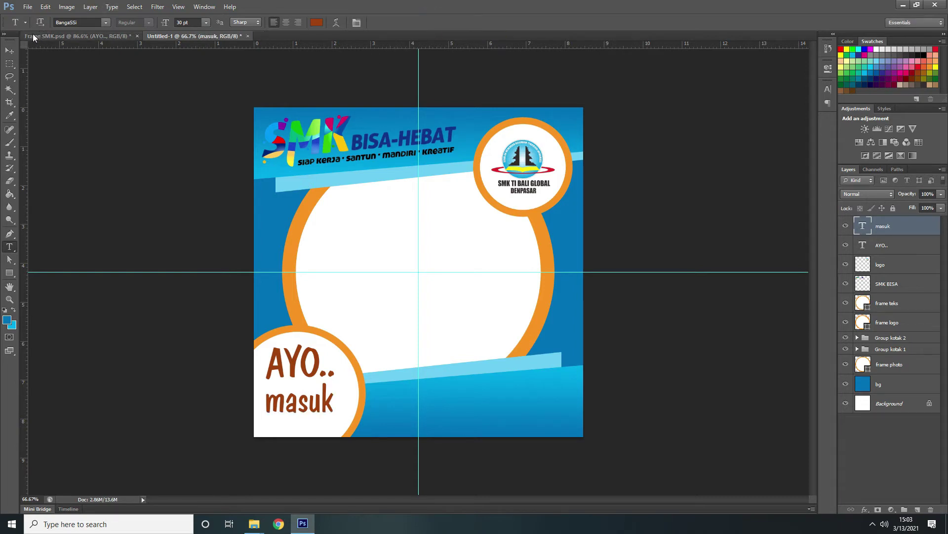
# - Set the masuk text's color to dark red 790000 and its font size to 18 pt
pyautogui.press('v')
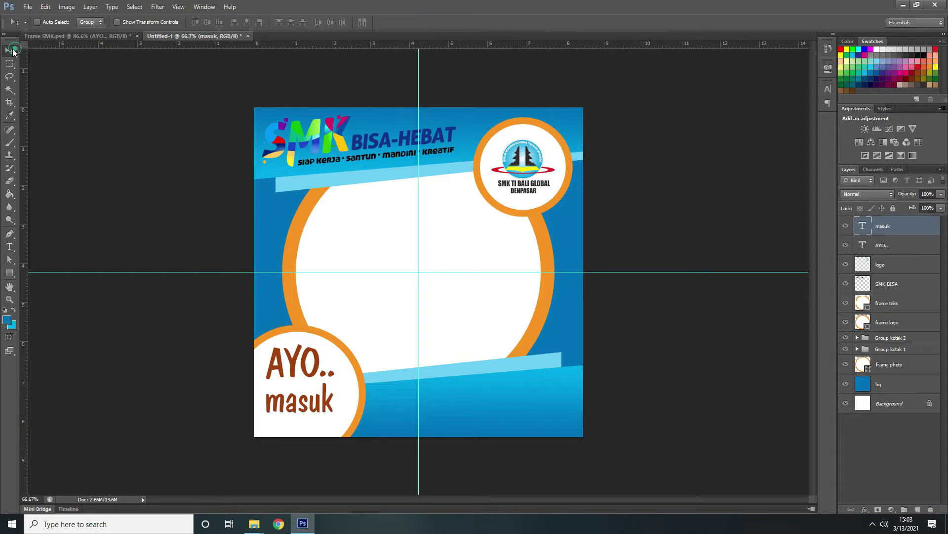
pyautogui.click(828, 90)
pyautogui.click(793, 144)
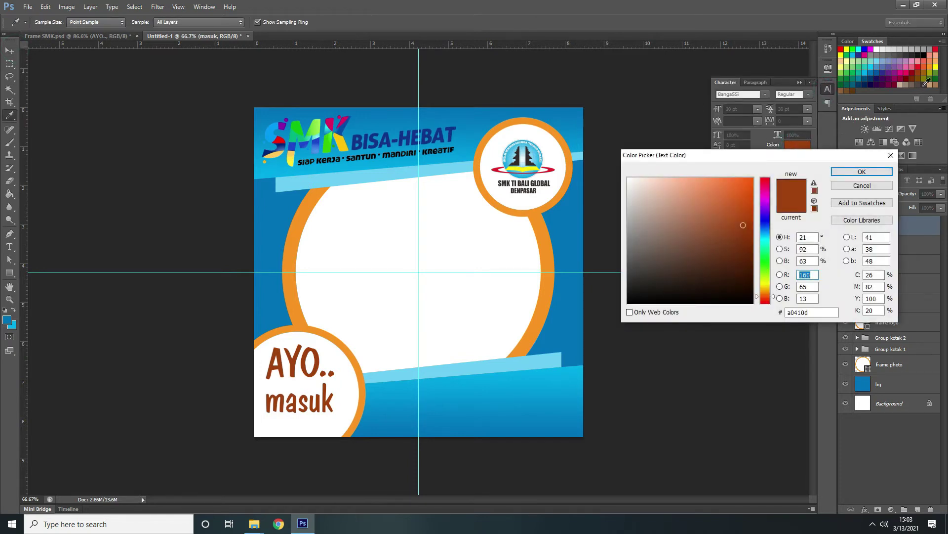
pyautogui.click(908, 78)
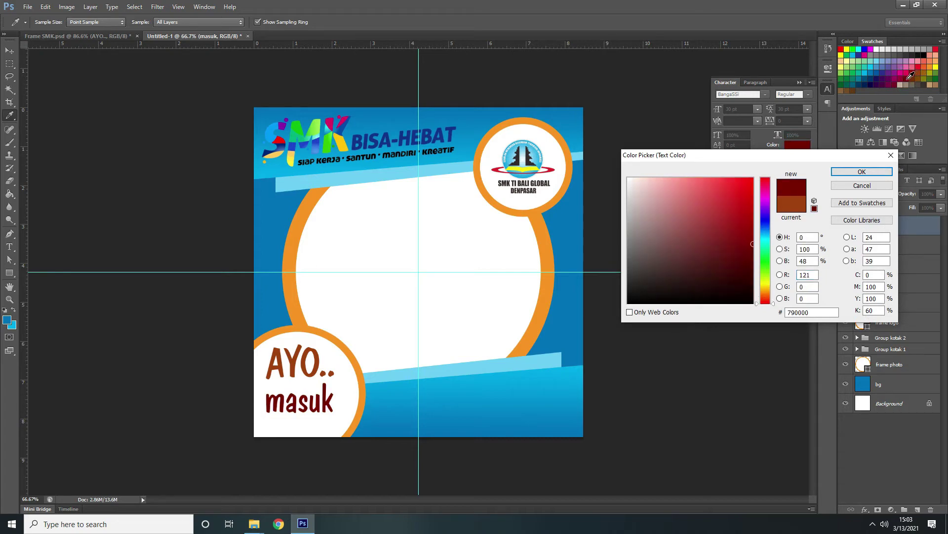
pyautogui.click(863, 170)
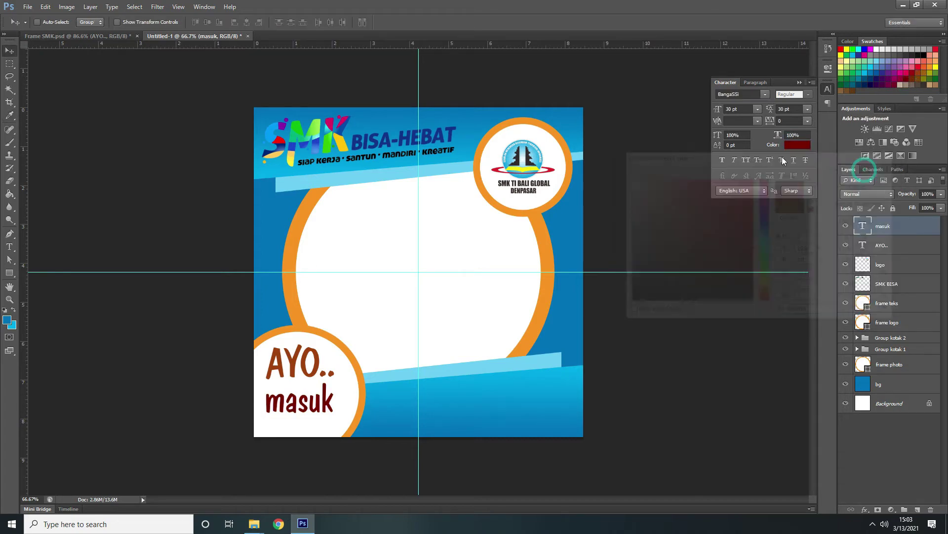
pyautogui.click(759, 108)
pyautogui.click(765, 191)
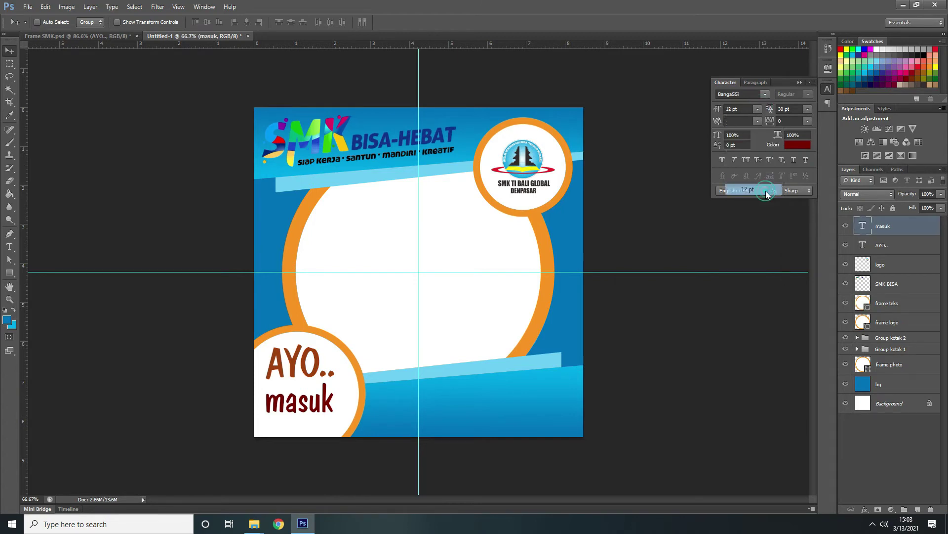
pyautogui.click(758, 110)
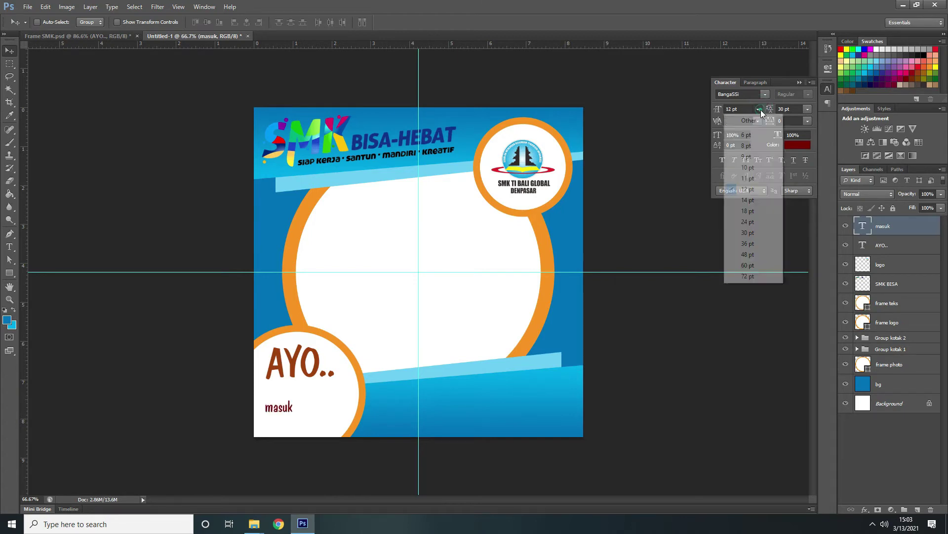
pyautogui.click(760, 202)
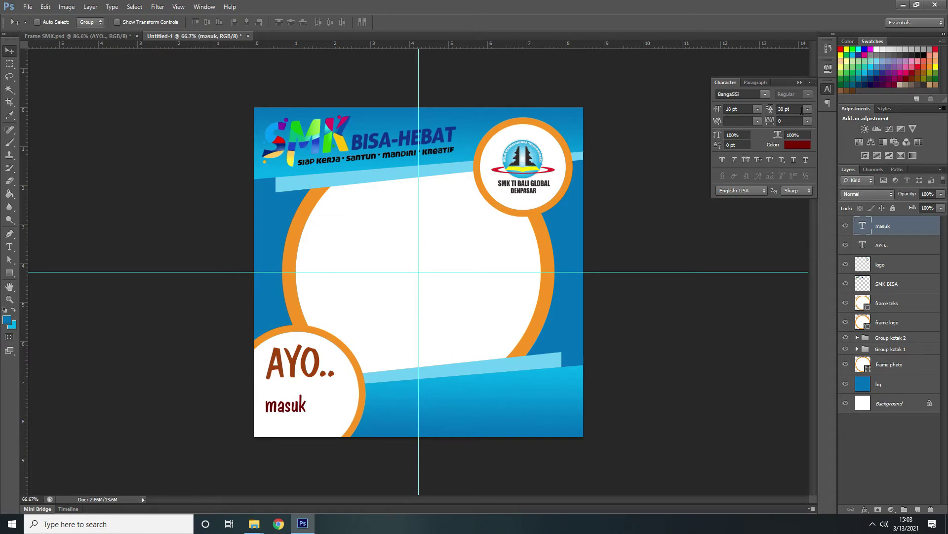
pyautogui.click(801, 82)
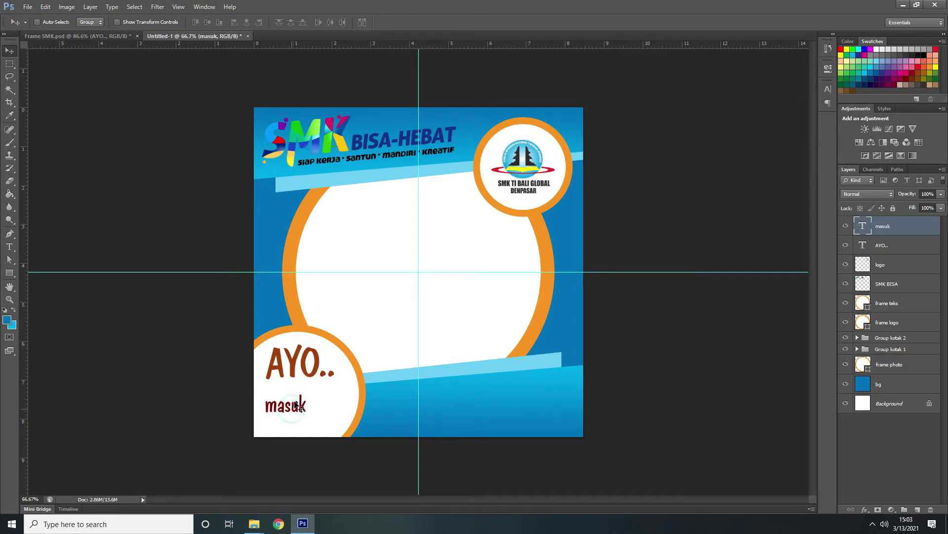
# - Move the masuk text up close beneath AYO.. and nudge it slightly down to leave a small gap
pyautogui.moveTo(292, 410); pyautogui.dragTo(295, 394)
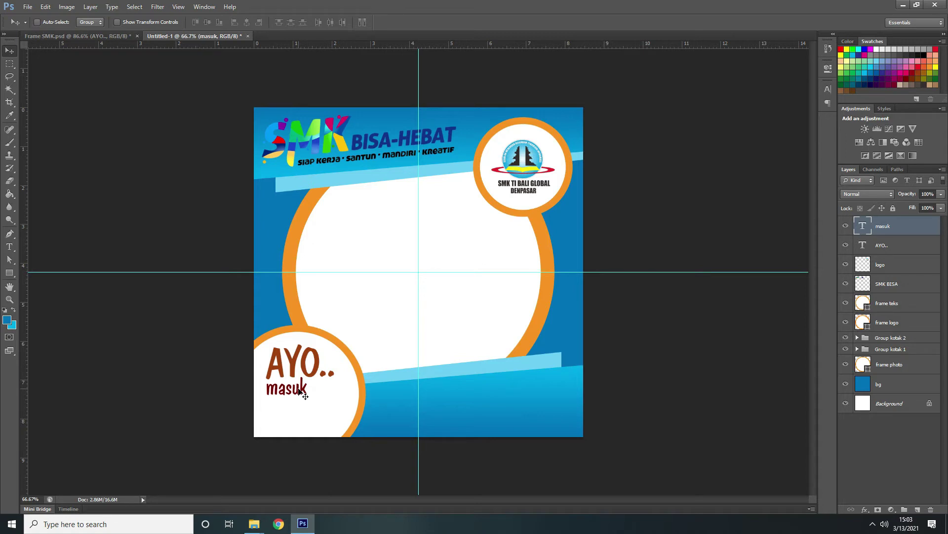
pyautogui.press('Down')
pyautogui.press('Down')
pyautogui.press('Down')
pyautogui.press('Down')
pyautogui.press('Down')
pyautogui.press('Down')
pyautogui.press('Down')
pyautogui.press('Down')
pyautogui.press('Down')
pyautogui.press('Down')
pyautogui.press('Down')
pyautogui.press('Down')
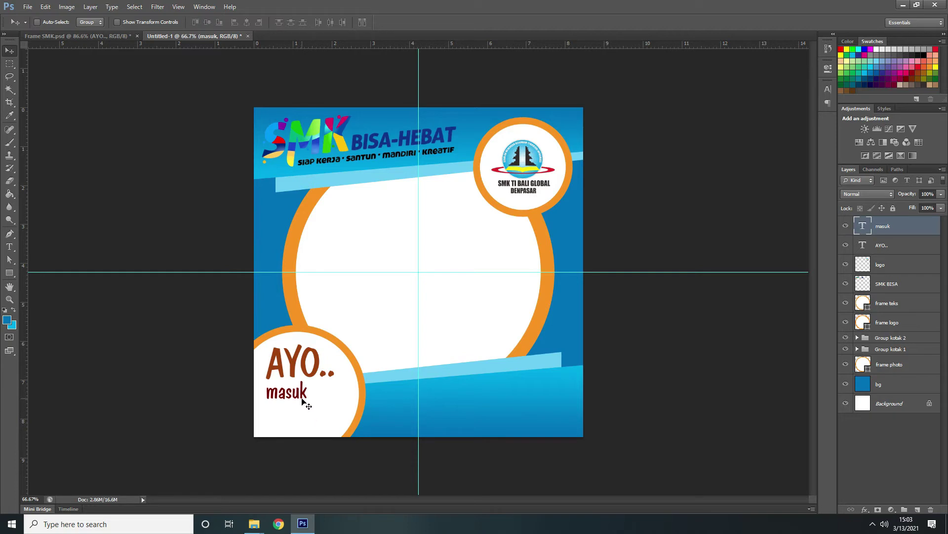
# - Examine the masuk text's character settings in Frame SMK.psd, leave the text unedited, and return to Untitled-1
pyautogui.click(87, 36)
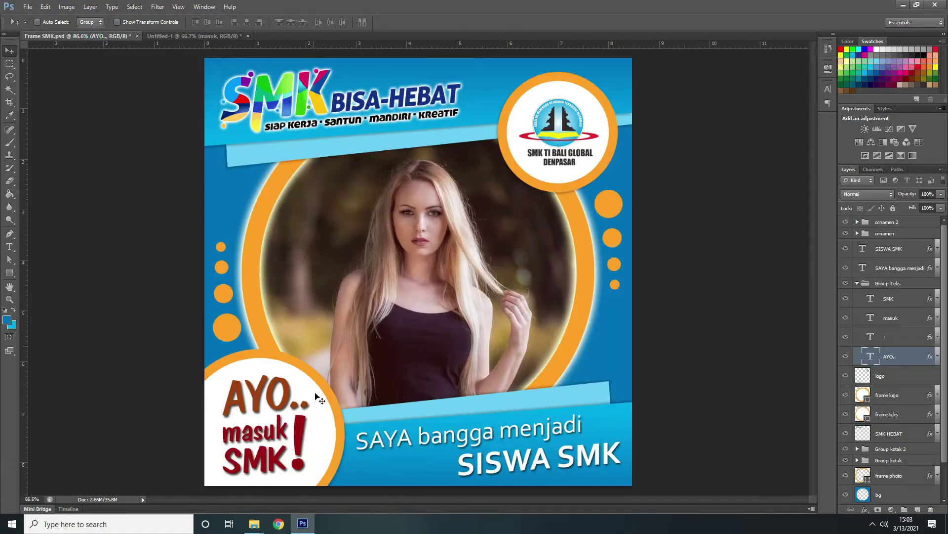
pyautogui.press('t')
pyautogui.click(266, 440)
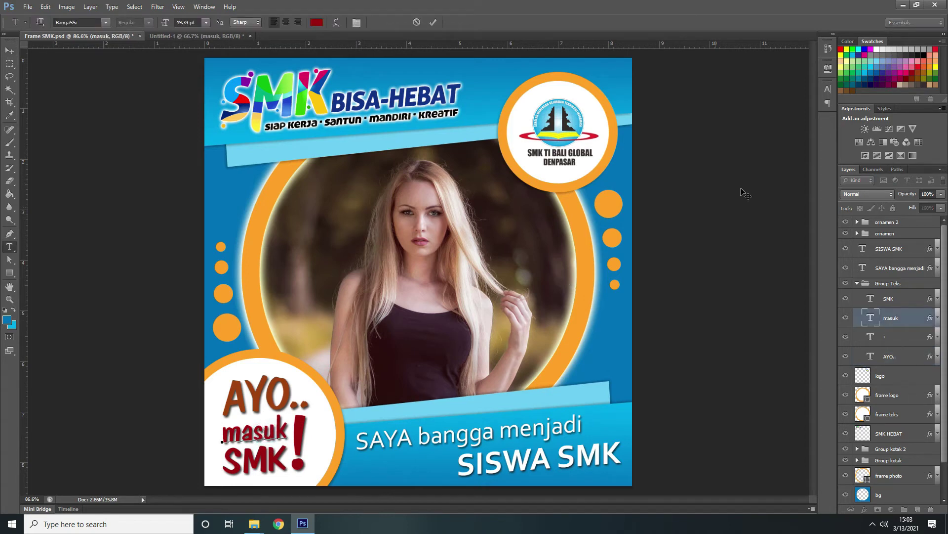
pyautogui.click(828, 89)
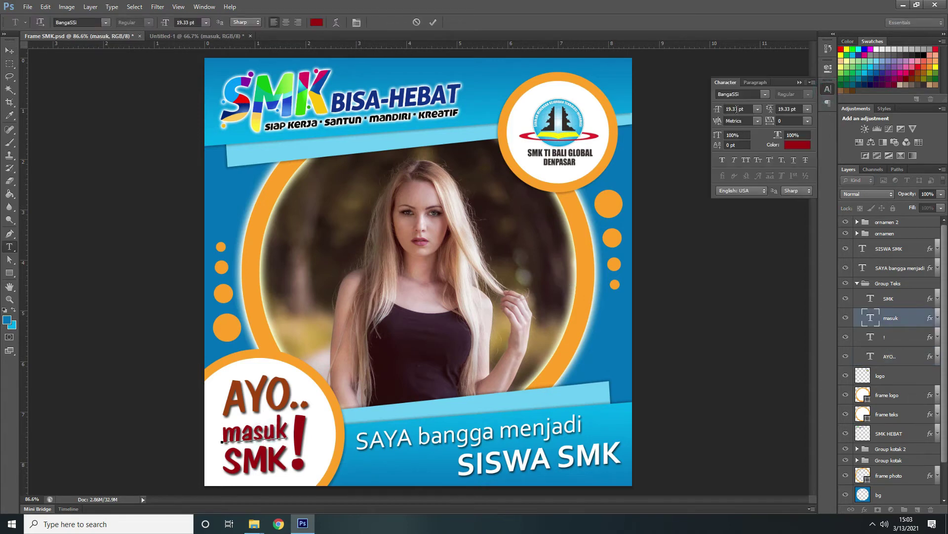
pyautogui.click(799, 83)
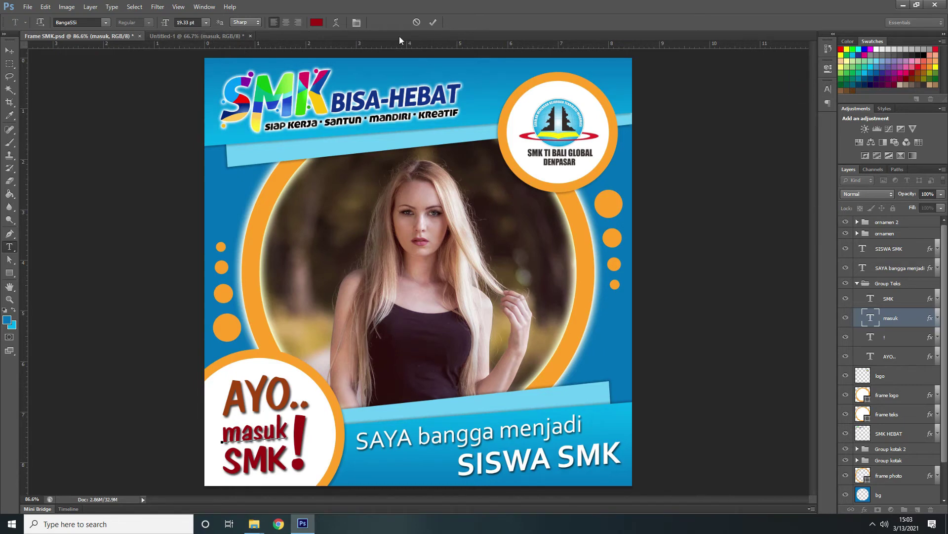
pyautogui.click(418, 21)
pyautogui.click(234, 36)
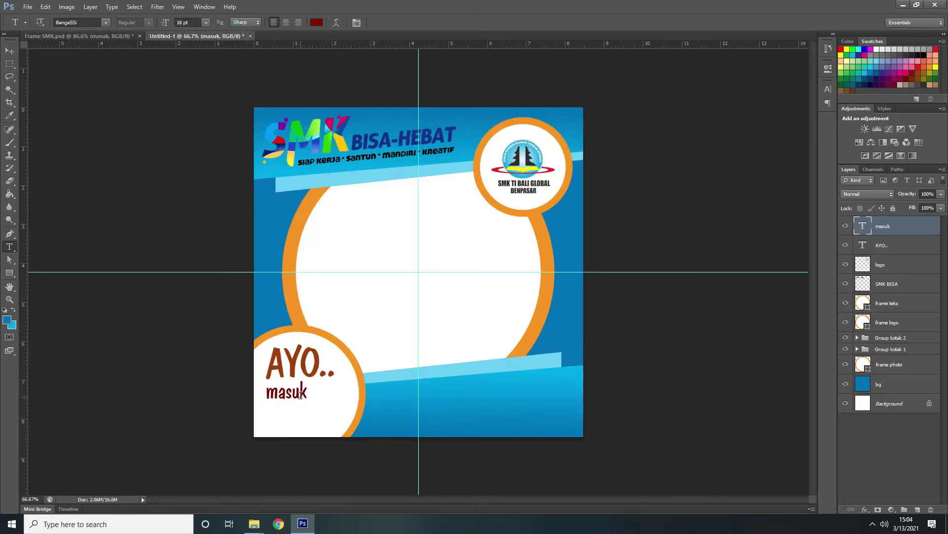
# - Set the masuk text's font size to 19 pt and try faux bold on it, keeping the regular weight
pyautogui.click(10, 51)
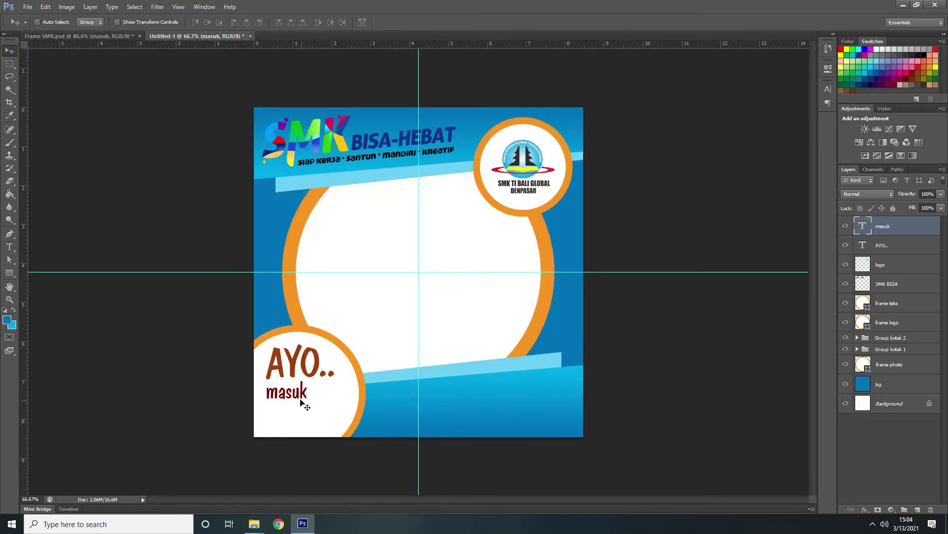
pyautogui.click(826, 91)
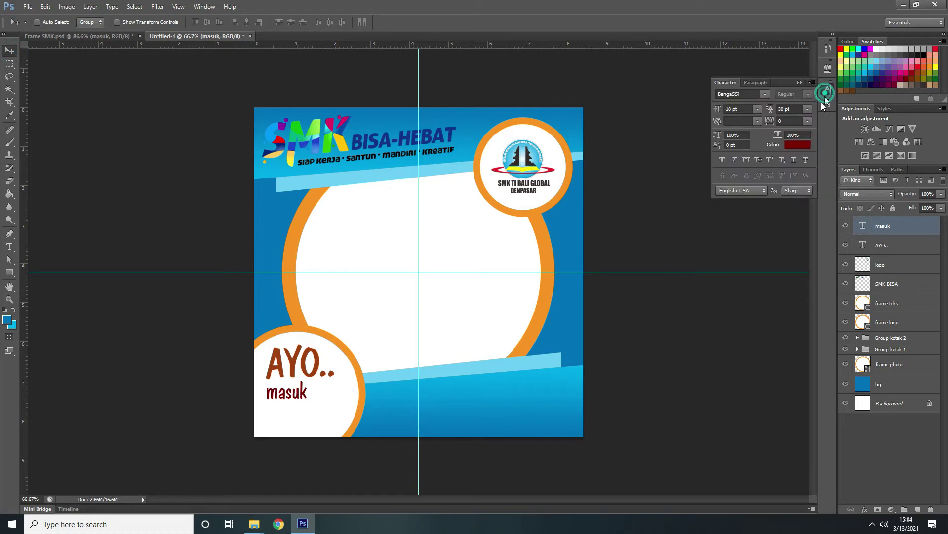
pyautogui.click(744, 111)
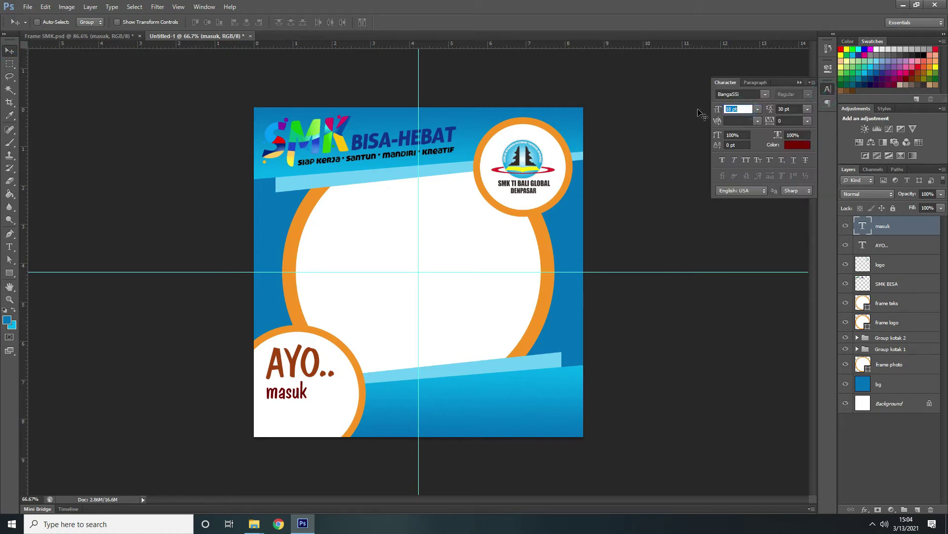
pyautogui.write('19')
pyautogui.press('Return')
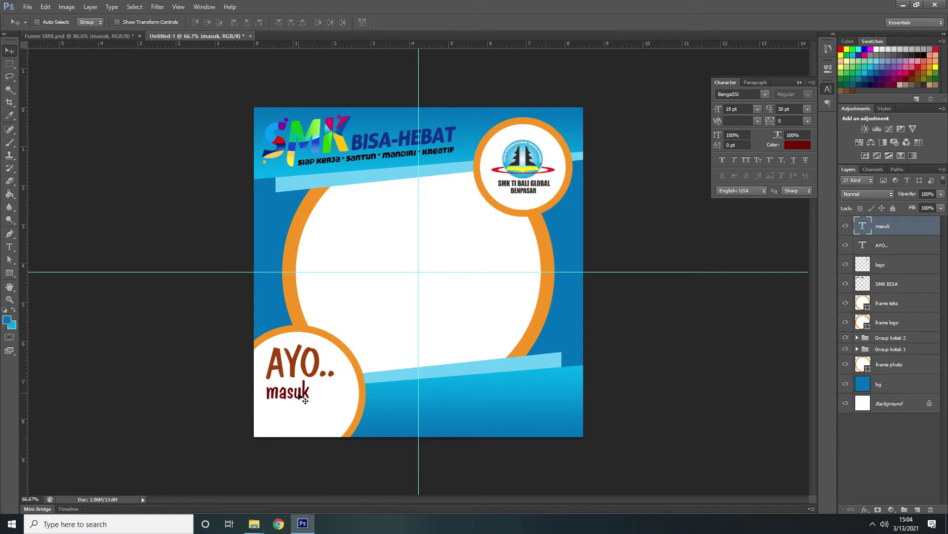
pyautogui.click(724, 160)
pyautogui.click(723, 160)
# - Duplicate the masuk text, place the copy just below it, and change its wording to SMK
pyautogui.hotkey('ctrl', 'j')
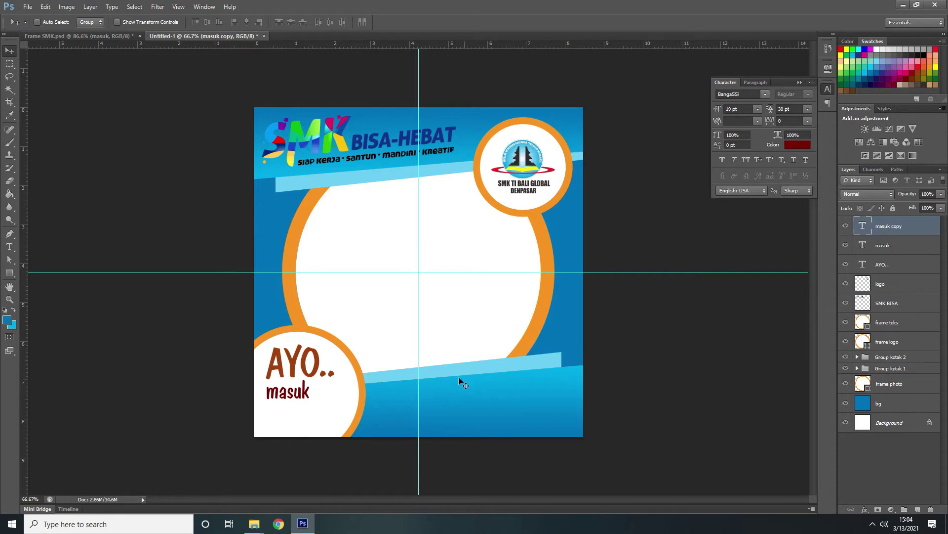
pyautogui.moveTo(307, 394); pyautogui.dragTo(304, 413)
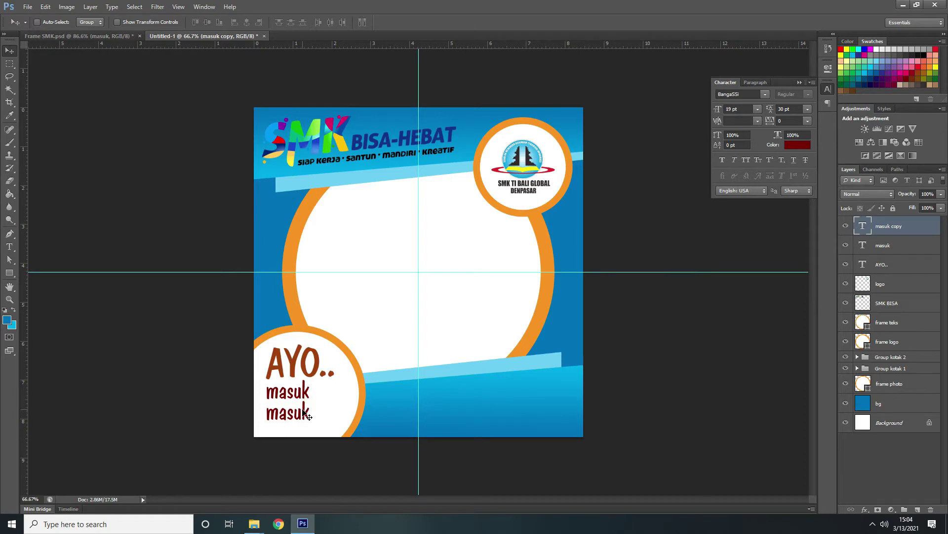
pyautogui.press('t')
pyautogui.doubleClick(292, 419)
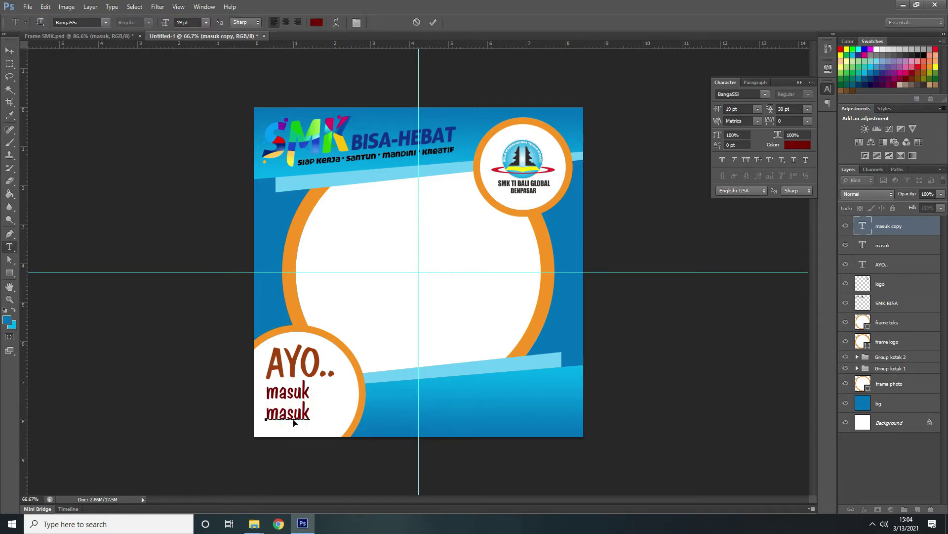
pyautogui.write('SMK')
pyautogui.click(10, 51)
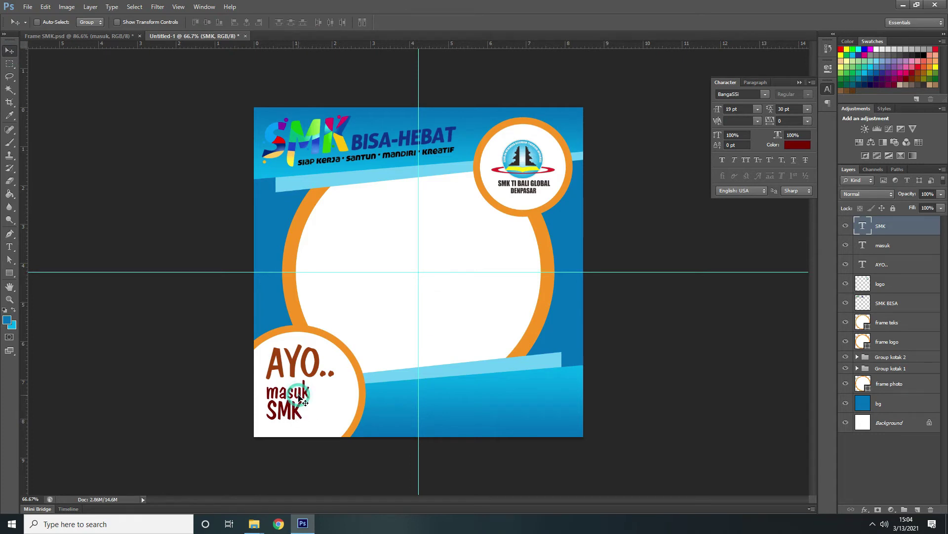
# - Stretch the masuk text horizontally to about 121% width so it ends level with the O of AYO
pyautogui.click(891, 247)
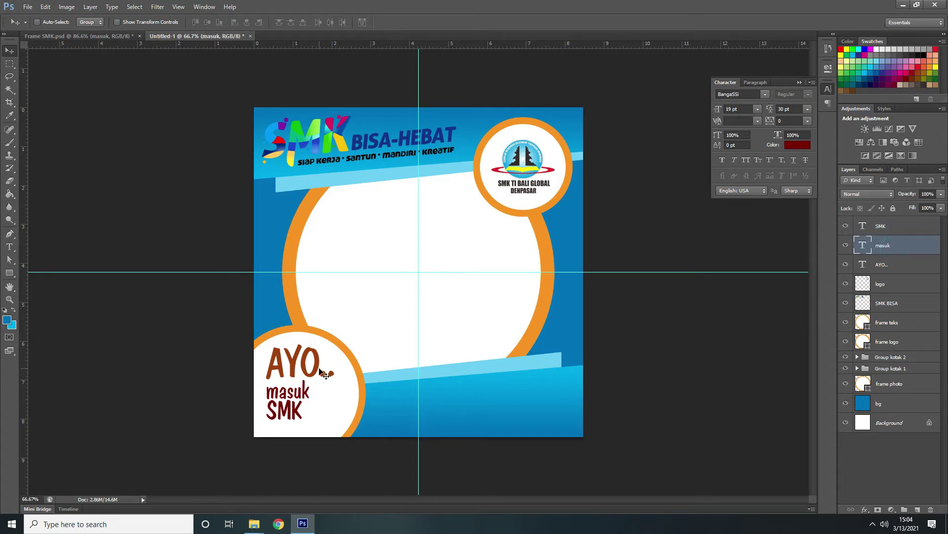
pyautogui.hotkey('ctrl', '+')
pyautogui.scroll(-4, 318, 371)
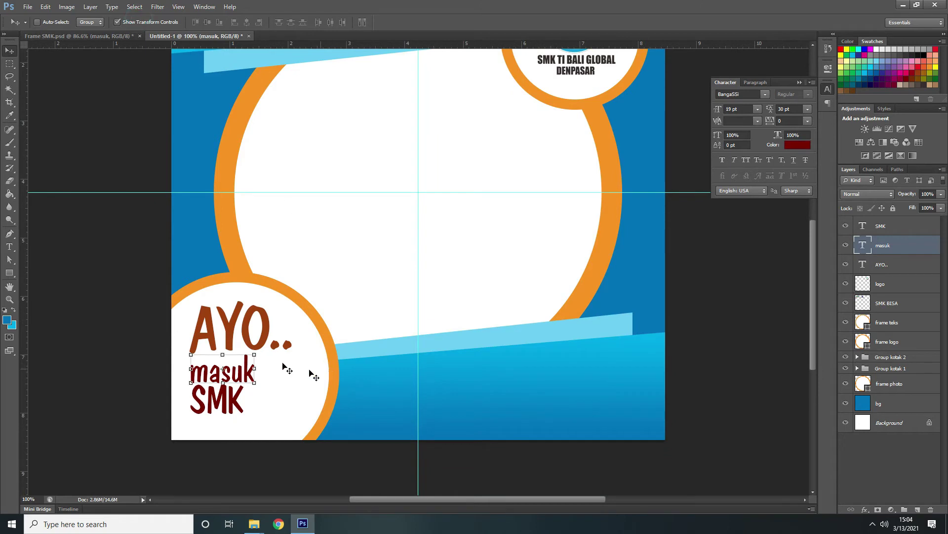
pyautogui.hotkey('ctrl', 't')
pyautogui.moveTo(257, 368); pyautogui.dragTo(270, 366)
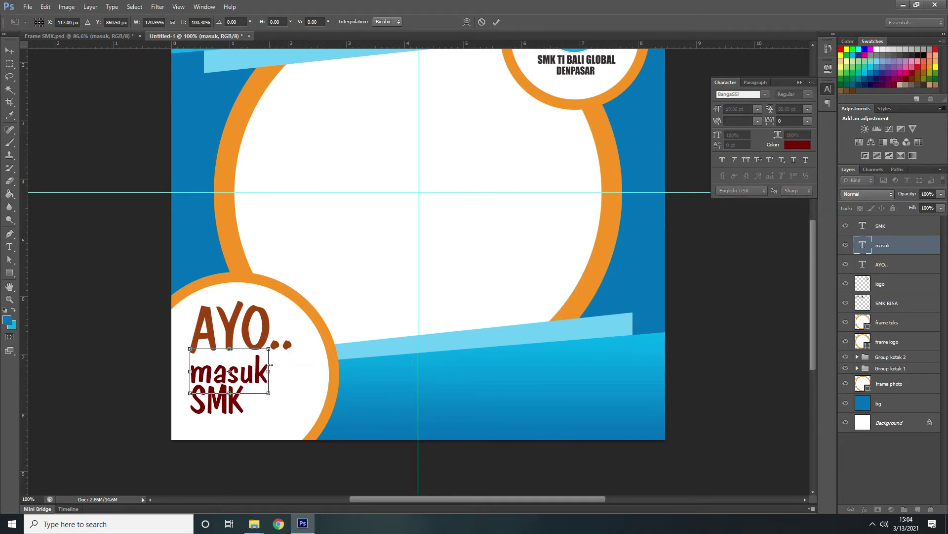
pyautogui.press('Return')
# - Stretch the SMK text horizontally to about 143% width to match masuk, and nudge it 10 pixels down
pyautogui.click(882, 226)
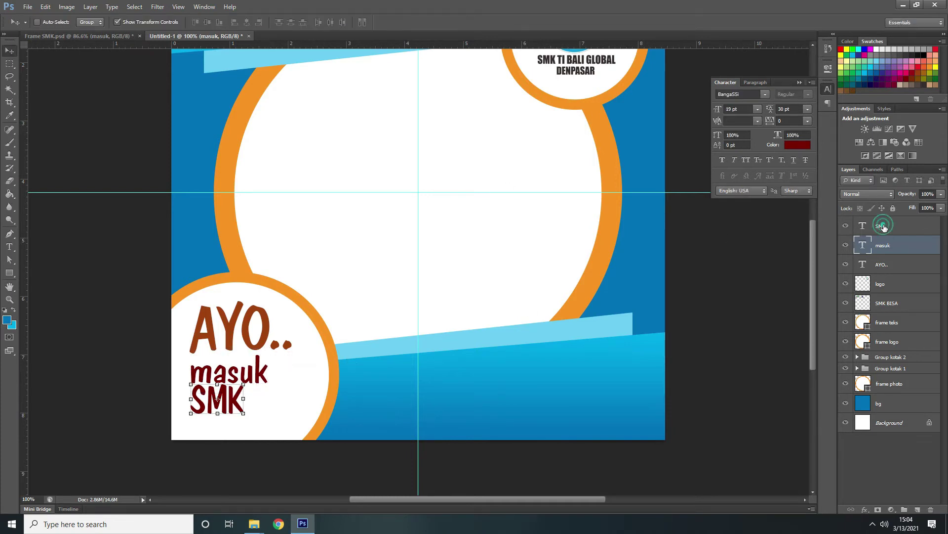
pyautogui.click(243, 399)
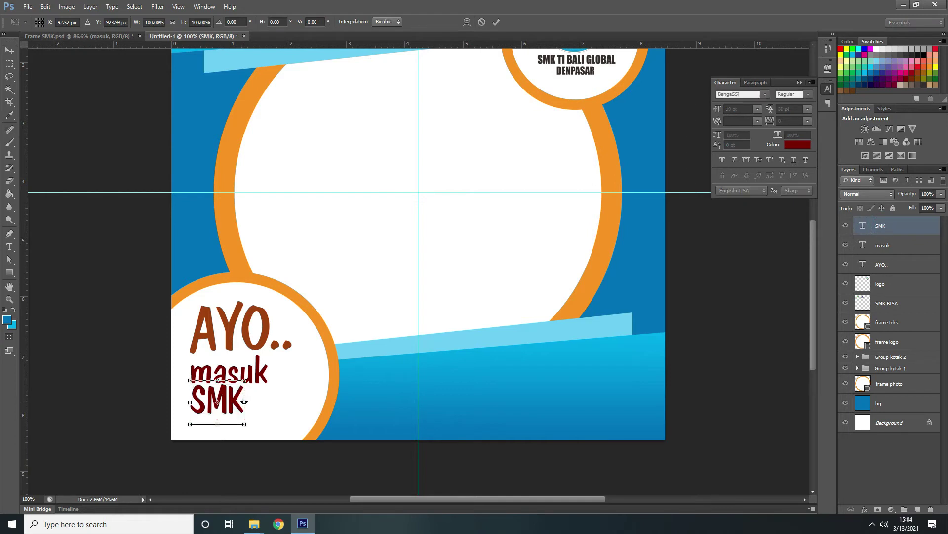
pyautogui.moveTo(244, 402); pyautogui.dragTo(267, 404)
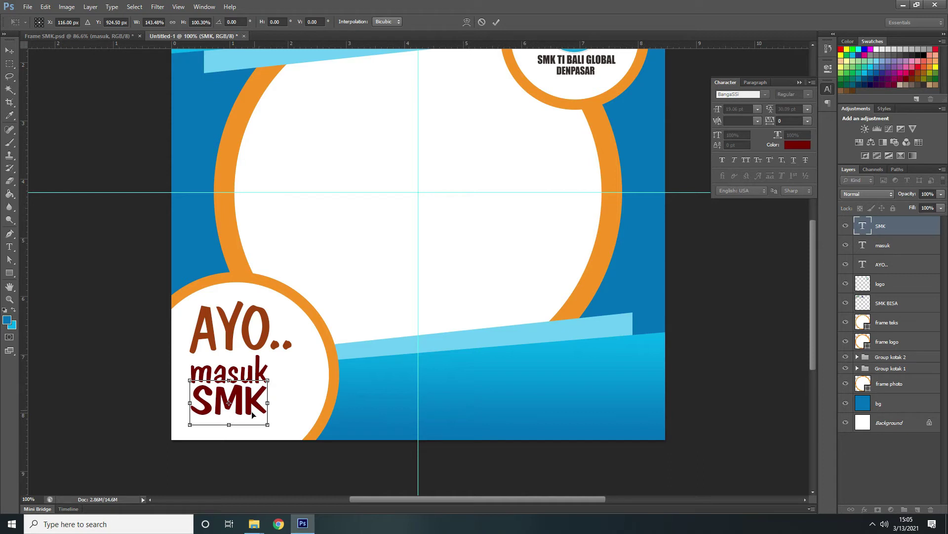
pyautogui.press('Return')
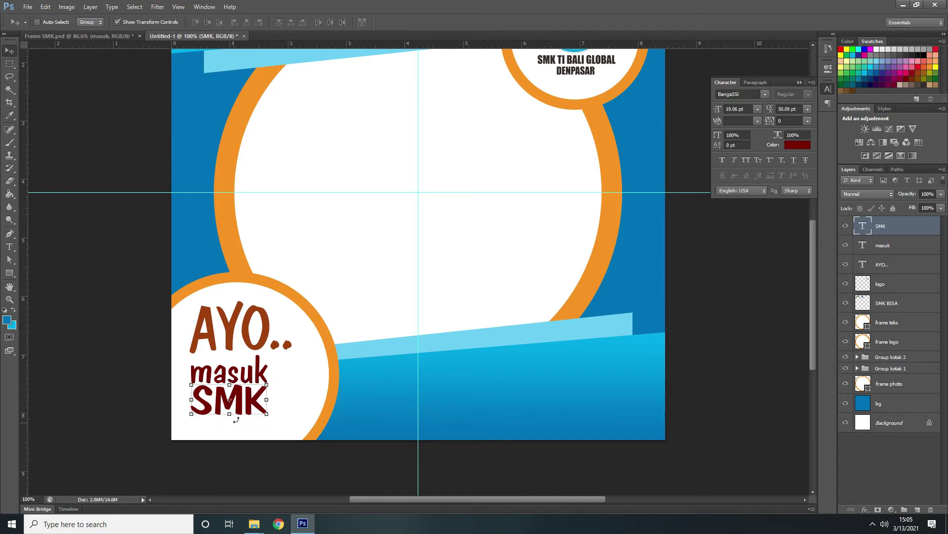
pyautogui.hotkey('shift', 'Down')
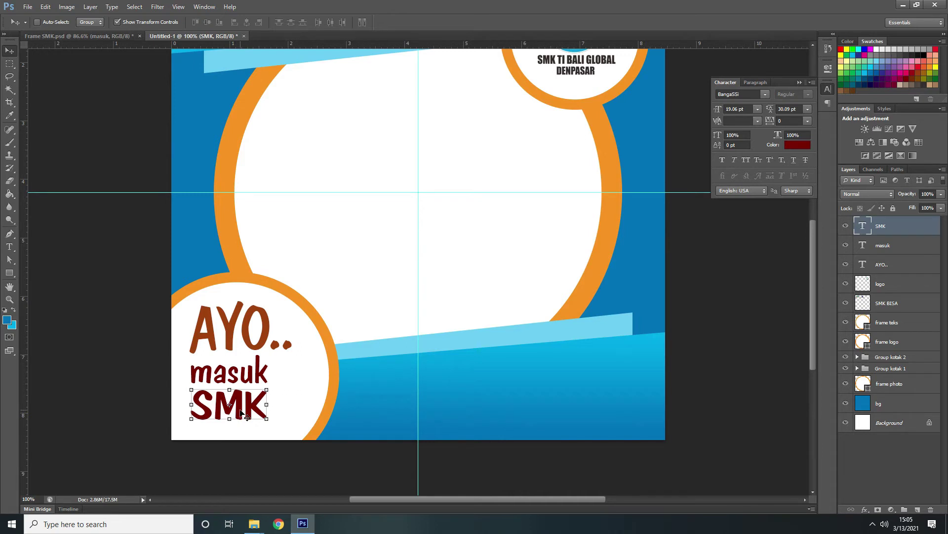
# - Duplicate the SMK text layer, shift the copy sideways and replace its text with "!"
pyautogui.hotkey('ctrl', 'j')
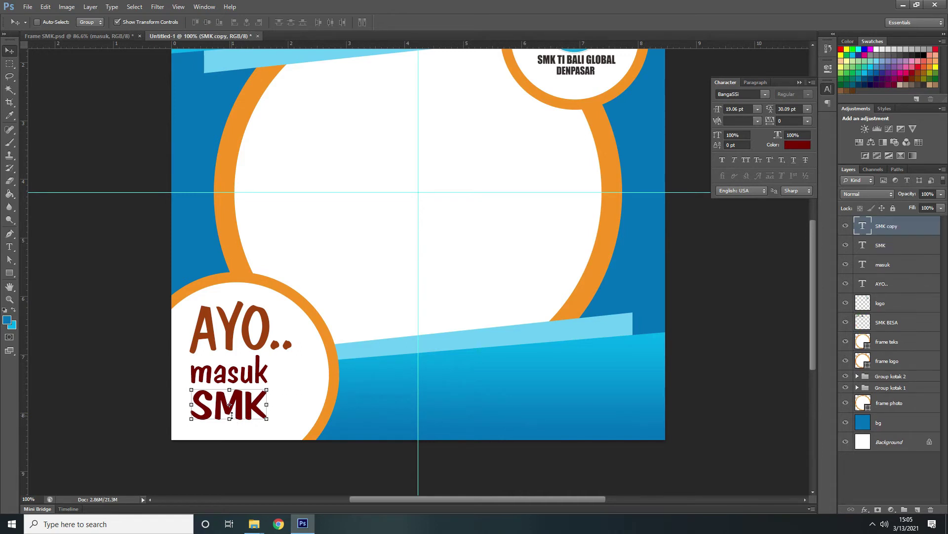
pyautogui.moveTo(242, 420); pyautogui.dragTo(283, 417)
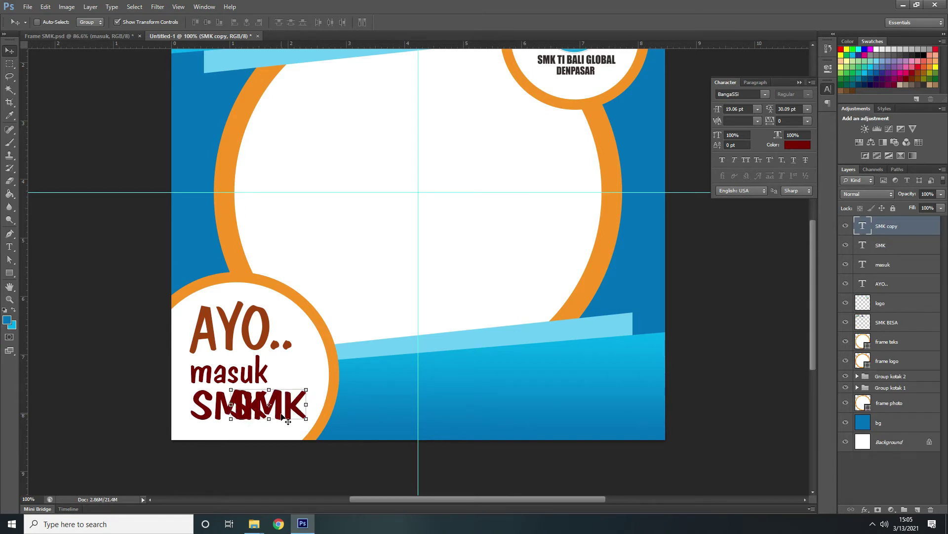
pyautogui.press('t')
pyautogui.click(282, 406)
pyautogui.hotkey('ctrl', 'a')
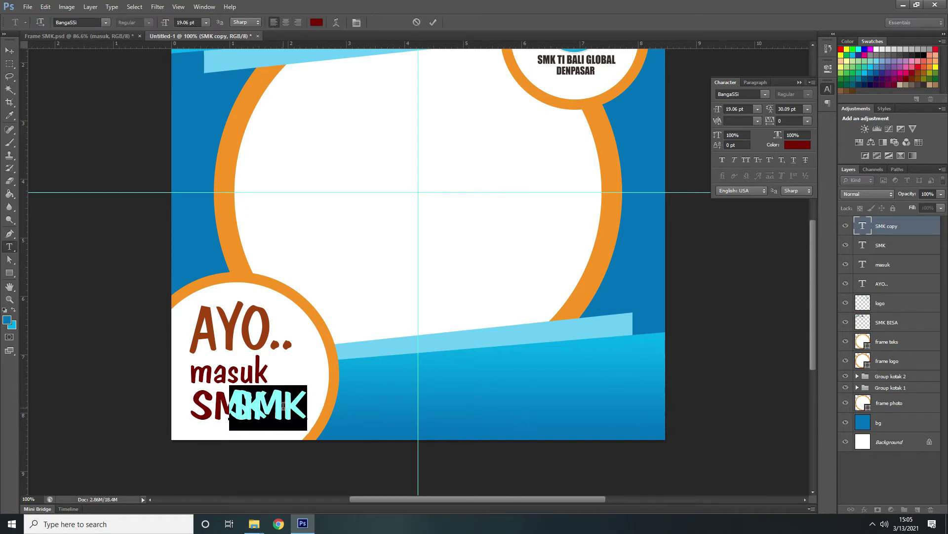
pyautogui.press('BackSpace')
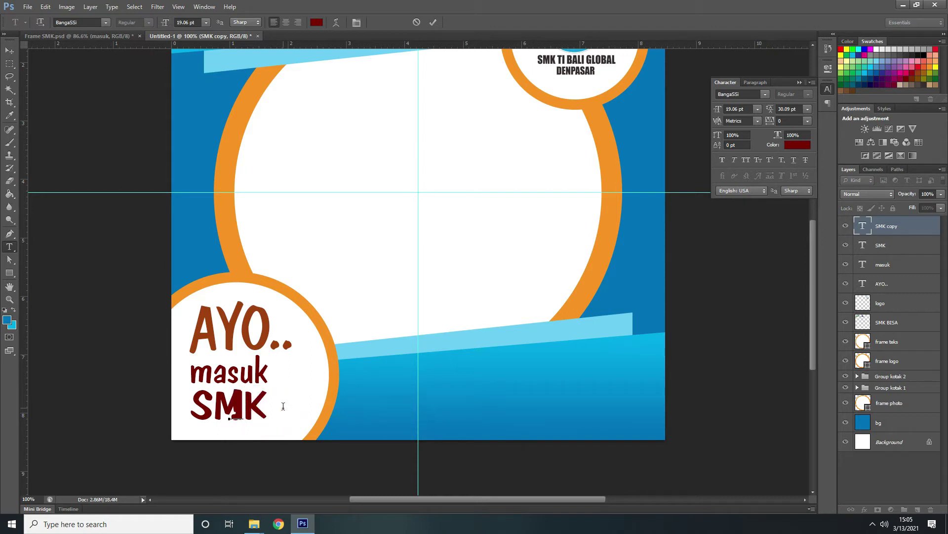
pyautogui.click(433, 22)
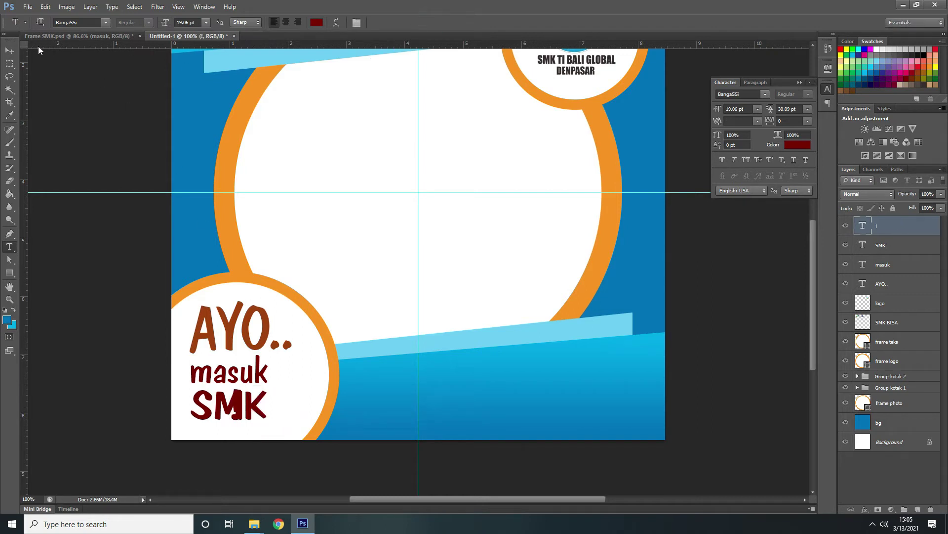
# - Place the exclamation mark just after SMK and enlarge it to about 194% so it spans the masuk and SMK lines
pyautogui.click(11, 51)
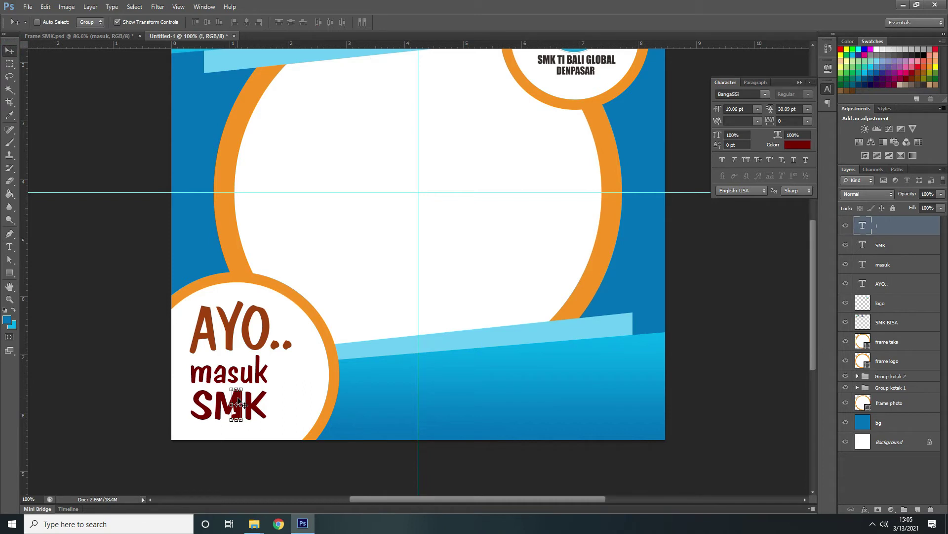
pyautogui.moveTo(267, 400); pyautogui.dragTo(307, 398)
pyautogui.click(282, 384)
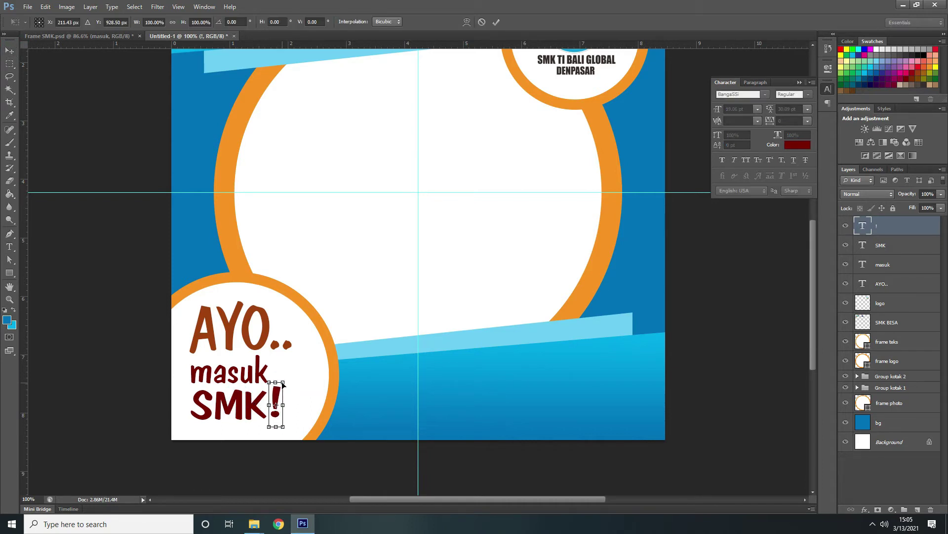
pyautogui.moveTo(282, 381); pyautogui.dragTo(292, 349)
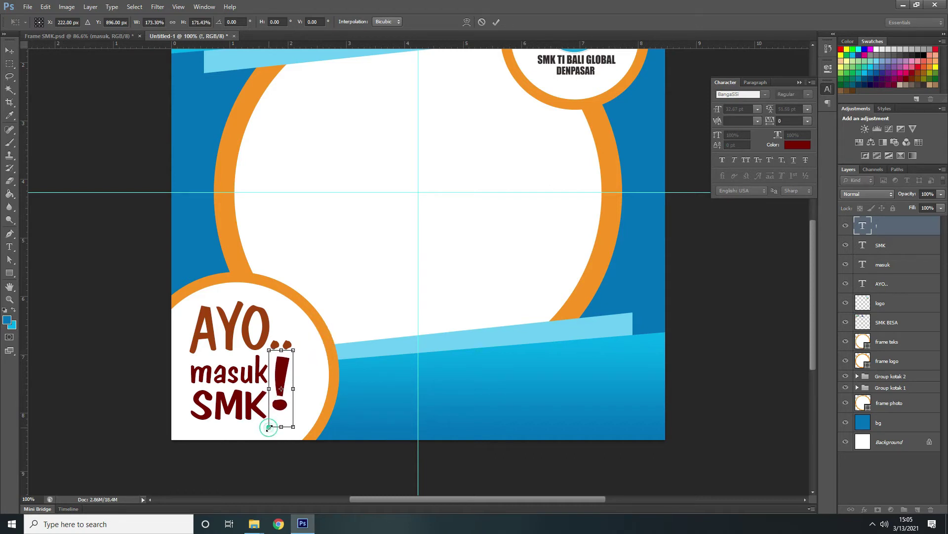
pyautogui.moveTo(269, 427); pyautogui.dragTo(267, 437)
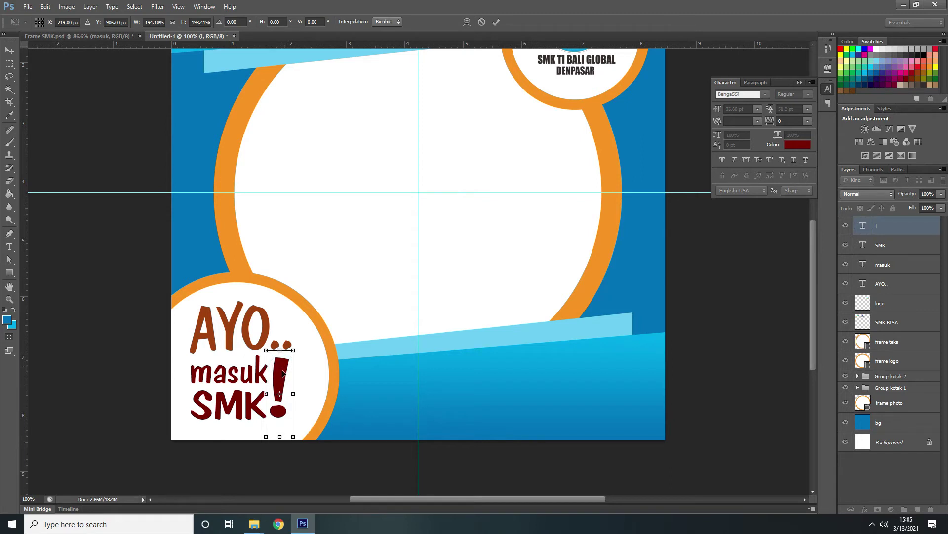
pyautogui.moveTo(282, 369); pyautogui.dragTo(283, 370)
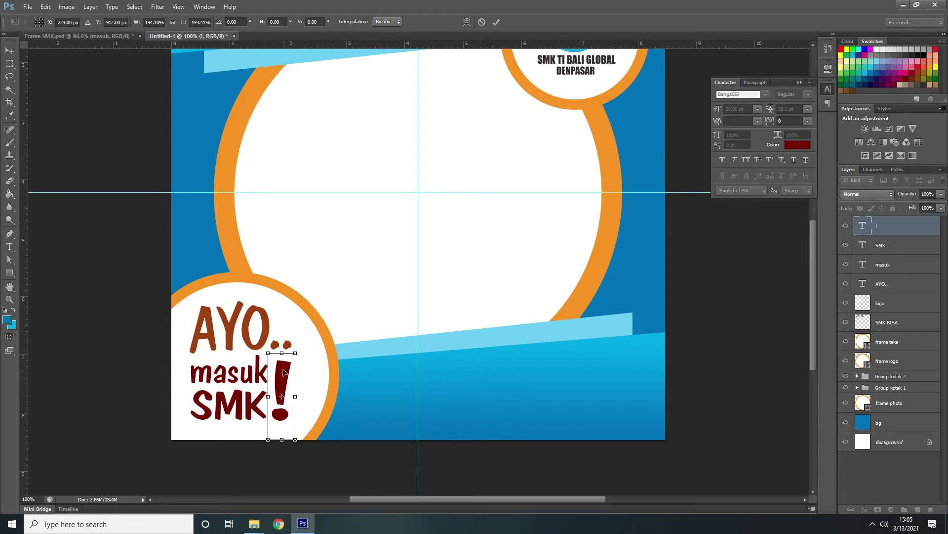
pyautogui.press('Up')
pyautogui.press('Up')
pyautogui.press('Return')
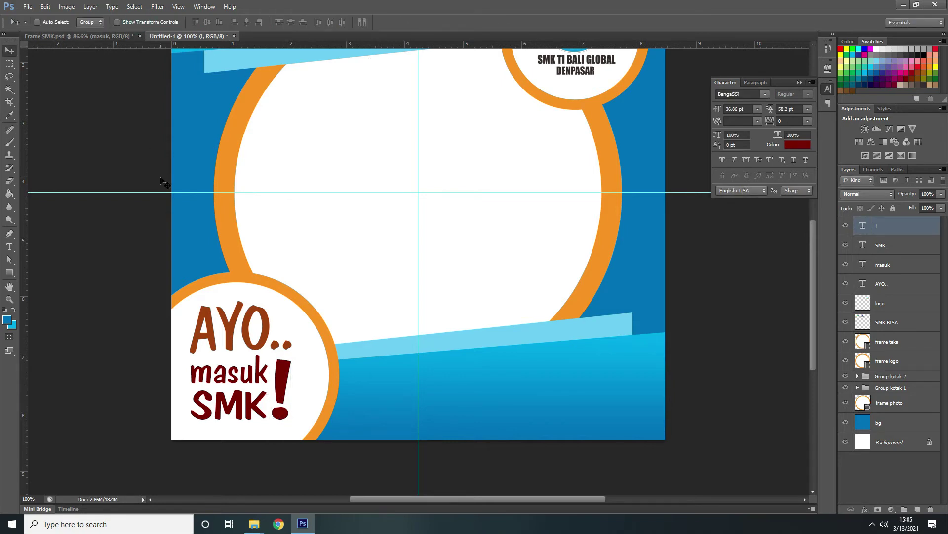
# - Compare the lettering with the Frame SMK.psd design, and group the !, SMK, masuk and AYO.. text layers
pyautogui.hotkey('ctrl', '-')
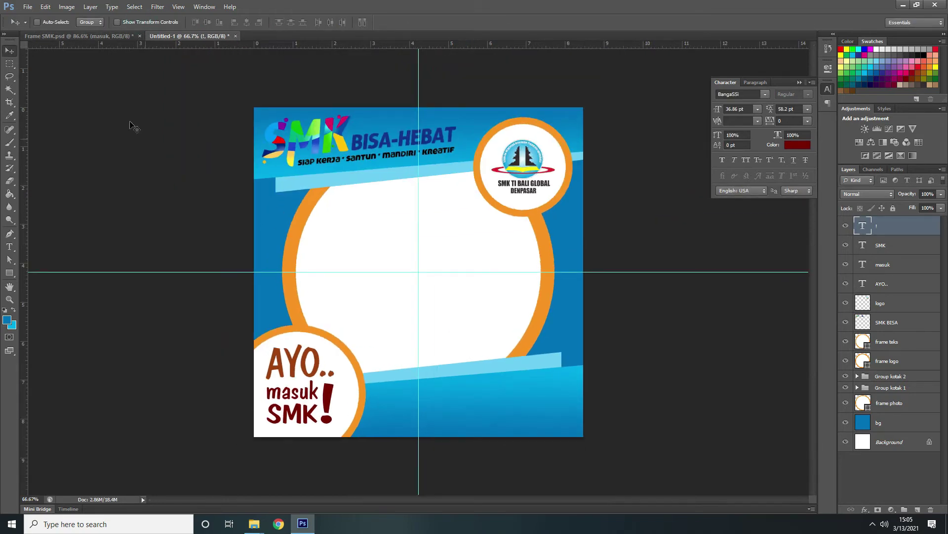
pyautogui.click(117, 36)
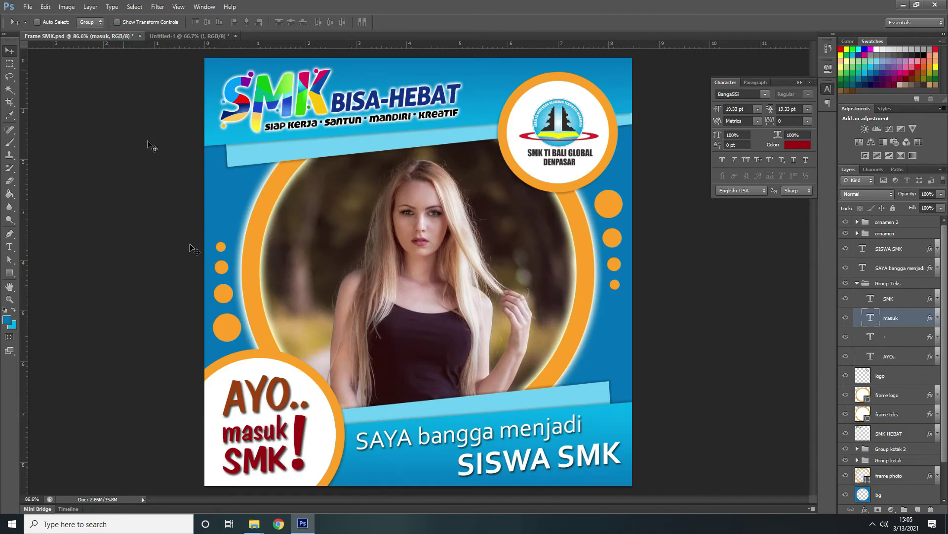
pyautogui.click(193, 35)
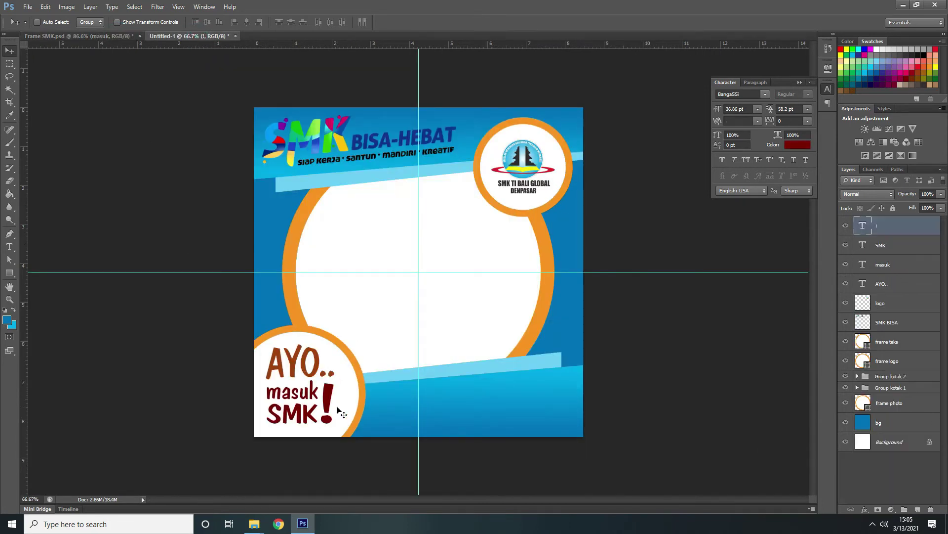
pyautogui.click(97, 36)
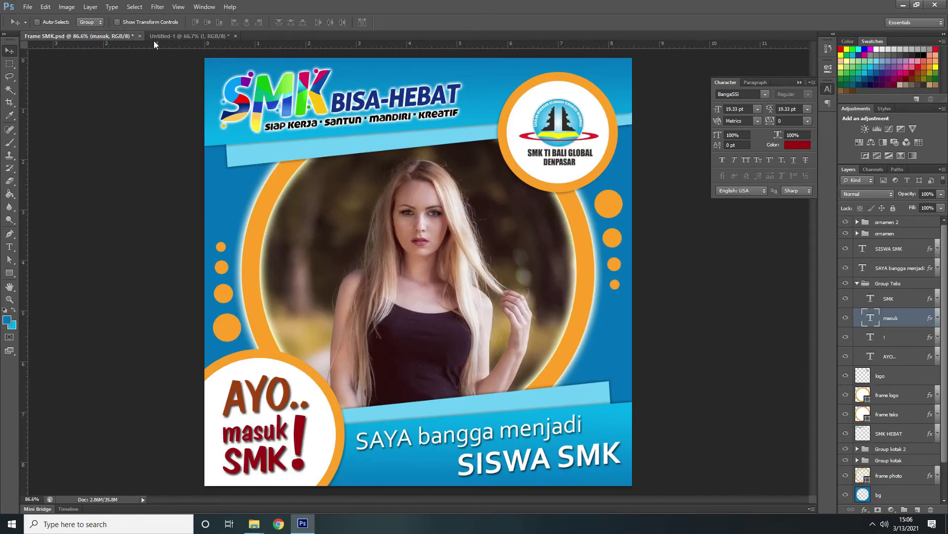
pyautogui.click(201, 37)
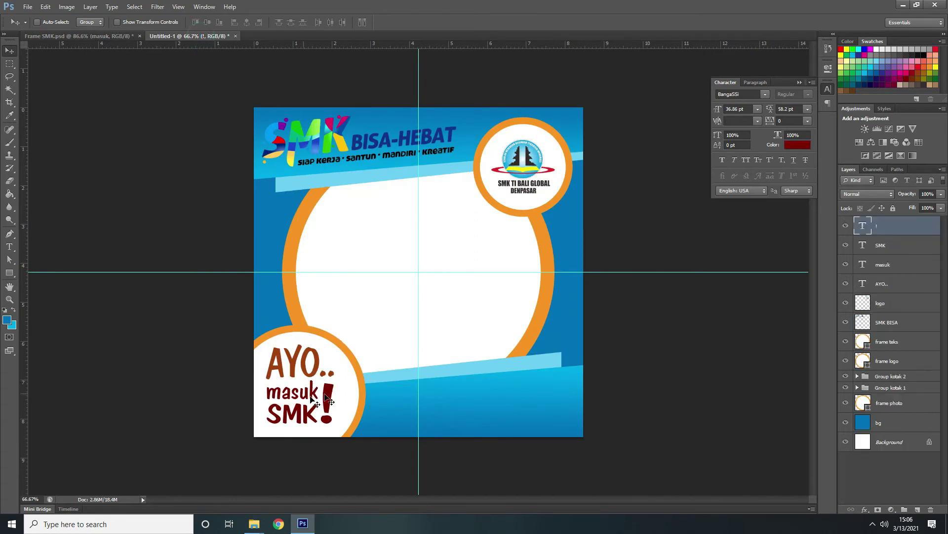
pyautogui.keyDown('shift'); pyautogui.click(897, 282); pyautogui.keyUp('shift')
pyautogui.click(918, 286)
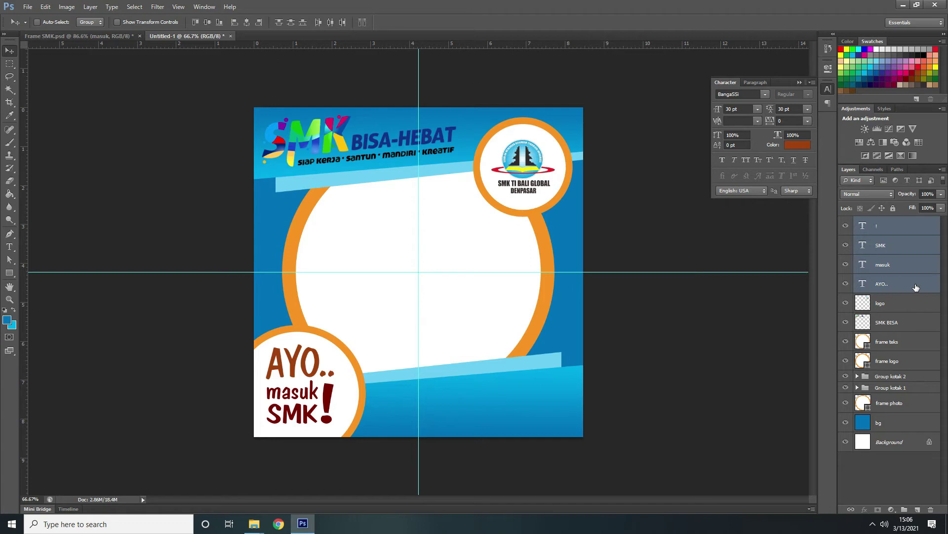
pyautogui.hotkey('ctrl', 'g')
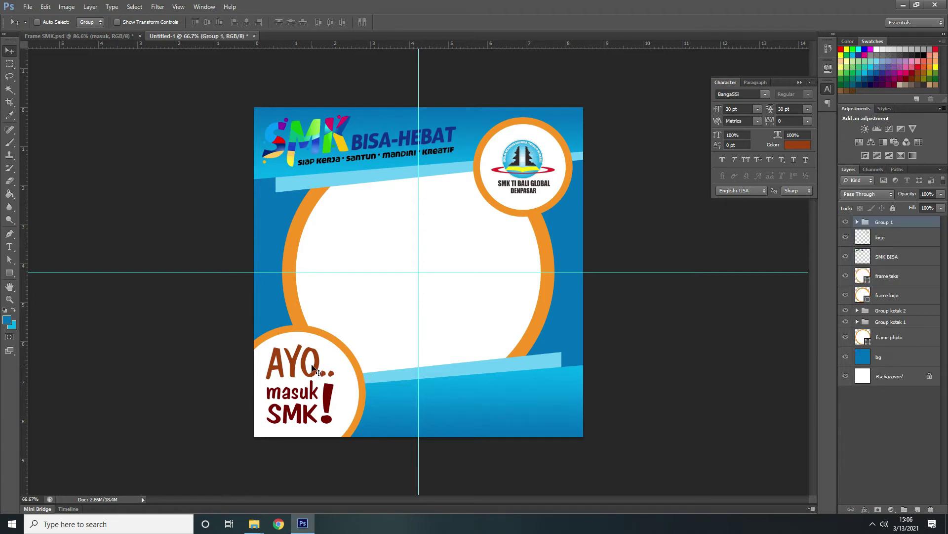
# - Shift the grouped lettering slightly right inside the lower-left circle and rename the group "Group teks"
pyautogui.moveTo(308, 371); pyautogui.dragTo(316, 376)
pyautogui.moveTo(317, 375); pyautogui.dragTo(317, 374)
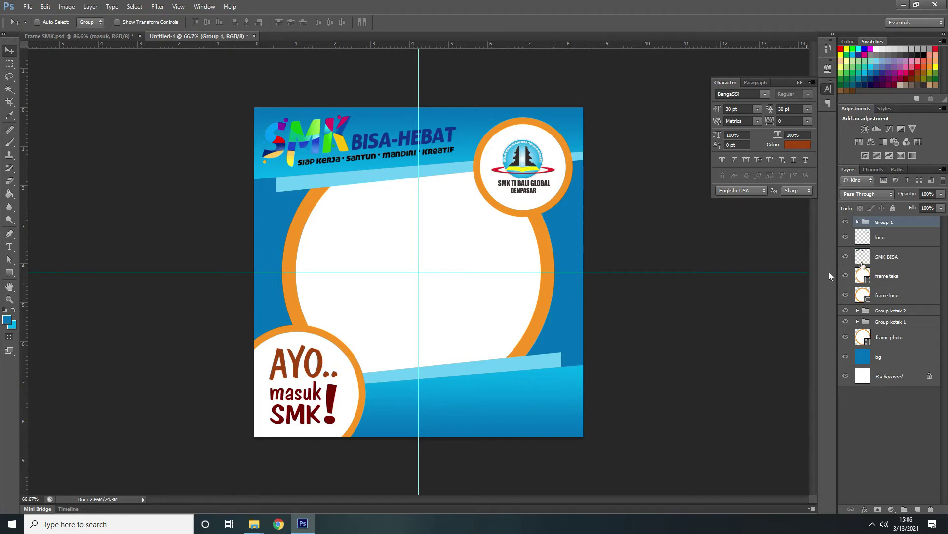
pyautogui.doubleClick(884, 222)
pyautogui.write('Group teks')
pyautogui.press('Return')
# - Check the font settings of the "SAYA bangga menjadi" text in Frame SMK.psd and return to the new document
pyautogui.click(50, 36)
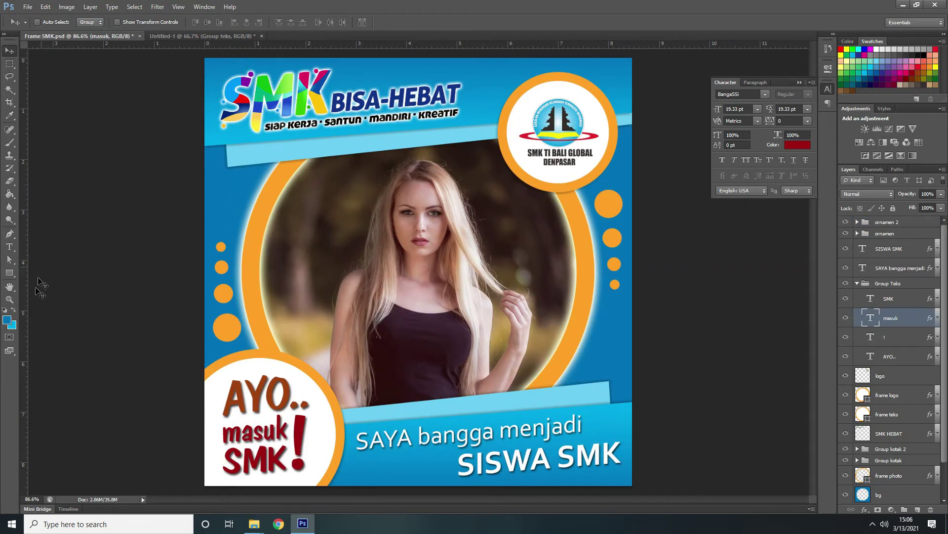
pyautogui.click(9, 247)
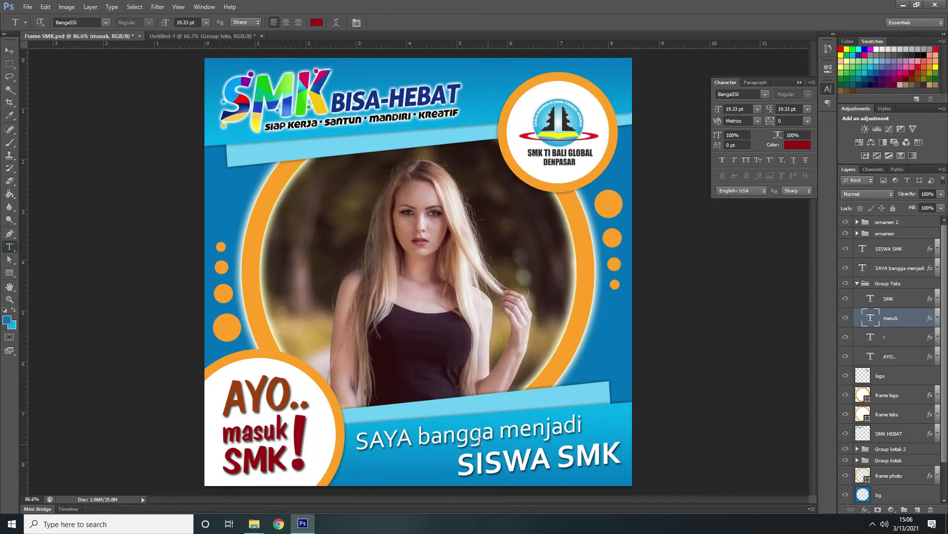
pyautogui.click(462, 435)
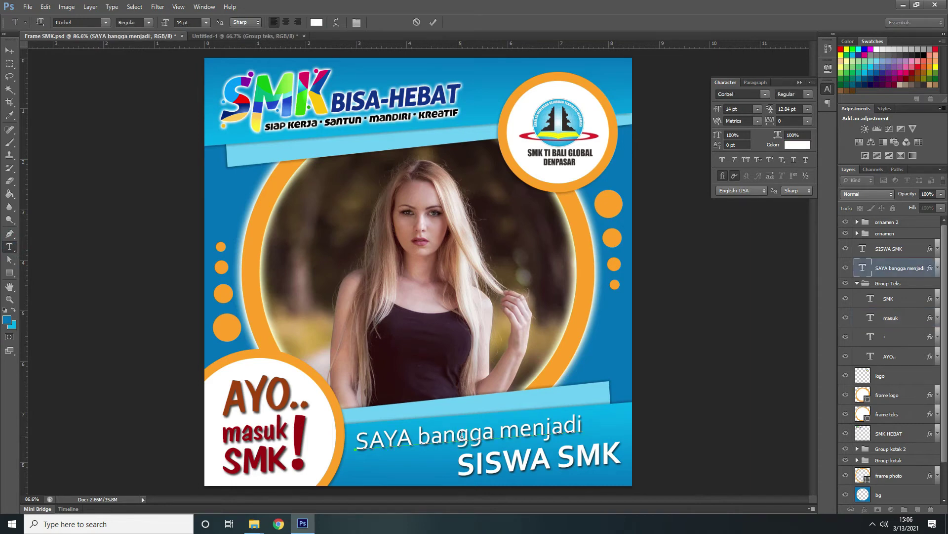
pyautogui.click(417, 23)
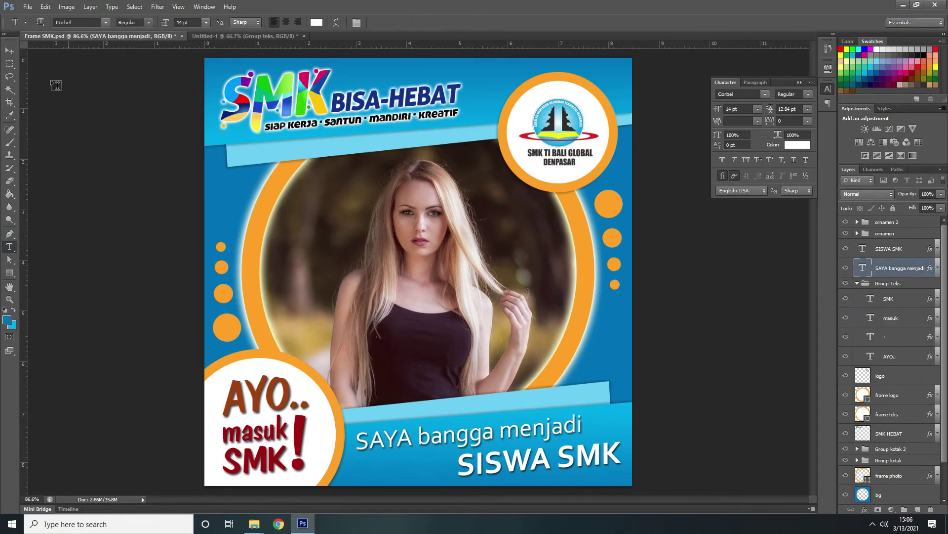
pyautogui.click(9, 50)
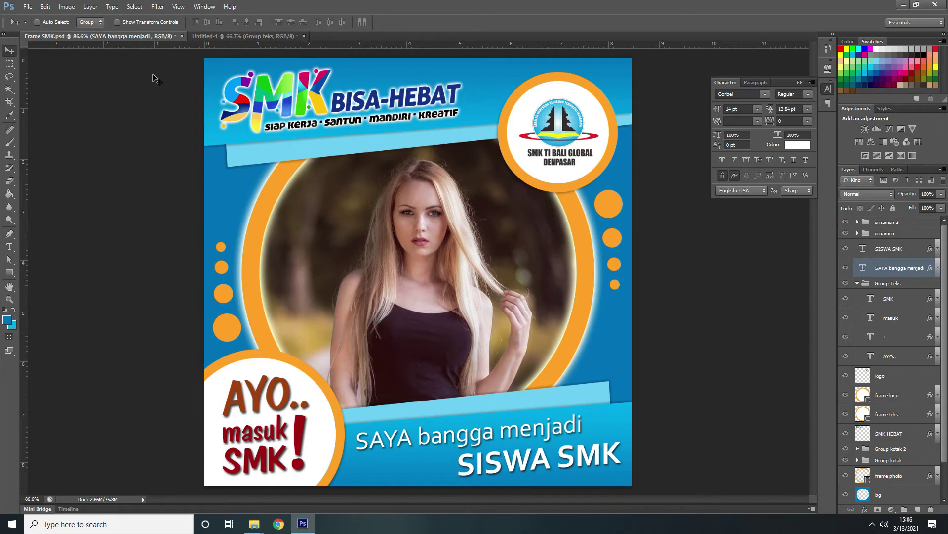
pyautogui.click(245, 36)
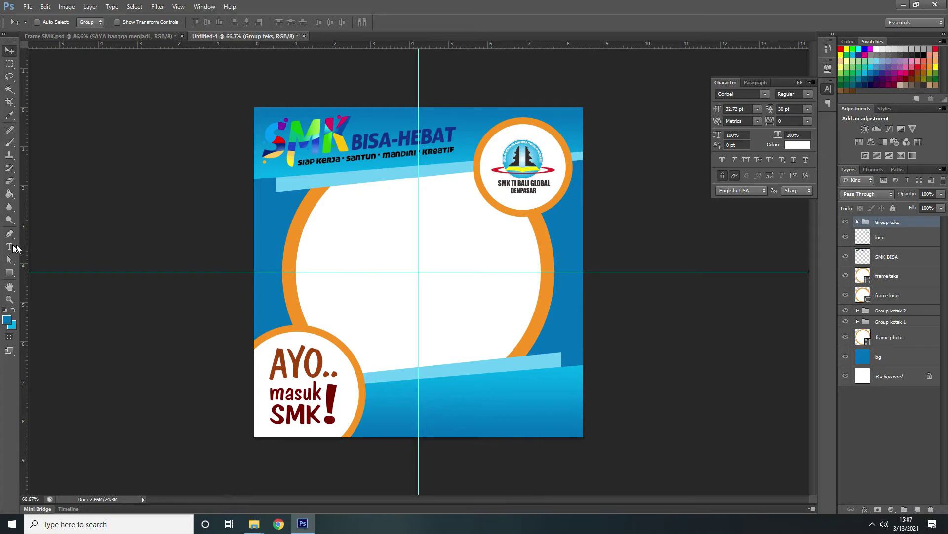
# - Activate the Type tool and choose the Corbel font for the slogan
pyautogui.click(10, 246)
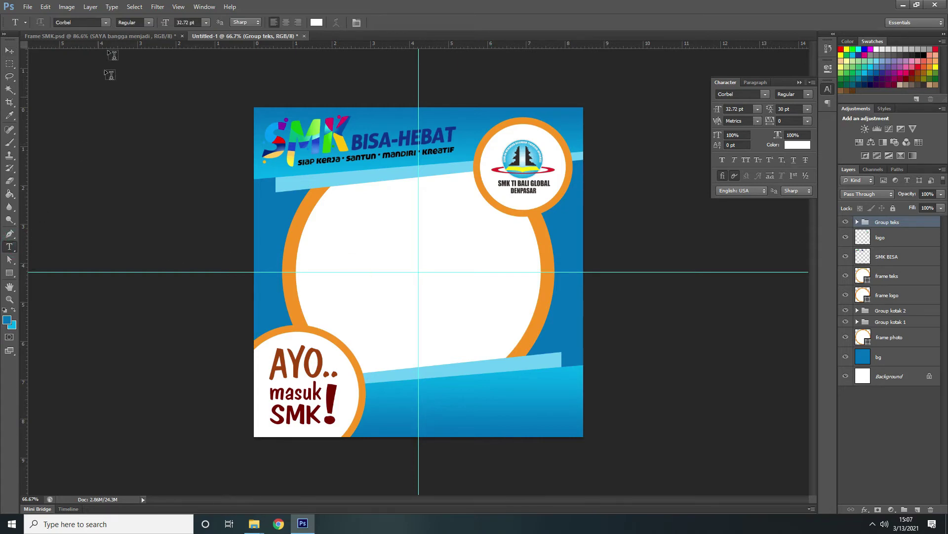
pyautogui.click(104, 22)
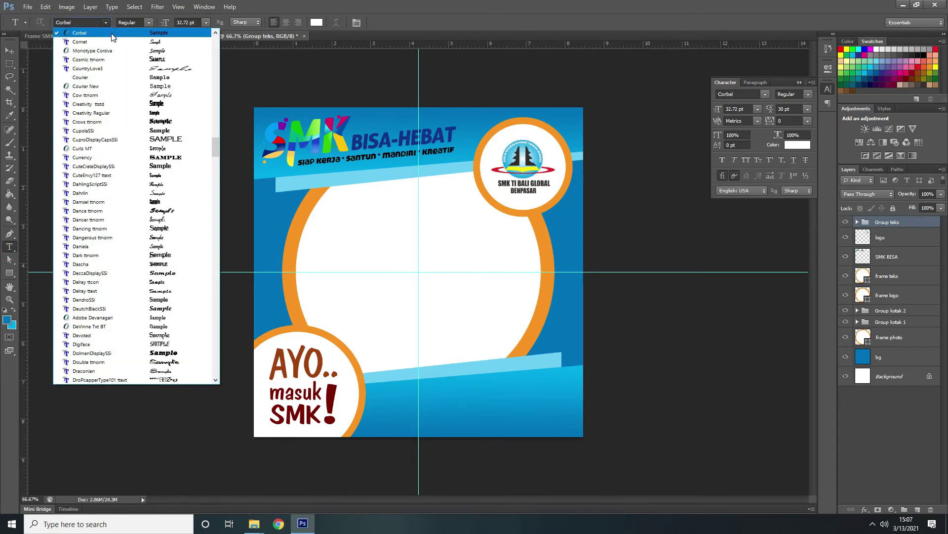
pyautogui.click(111, 33)
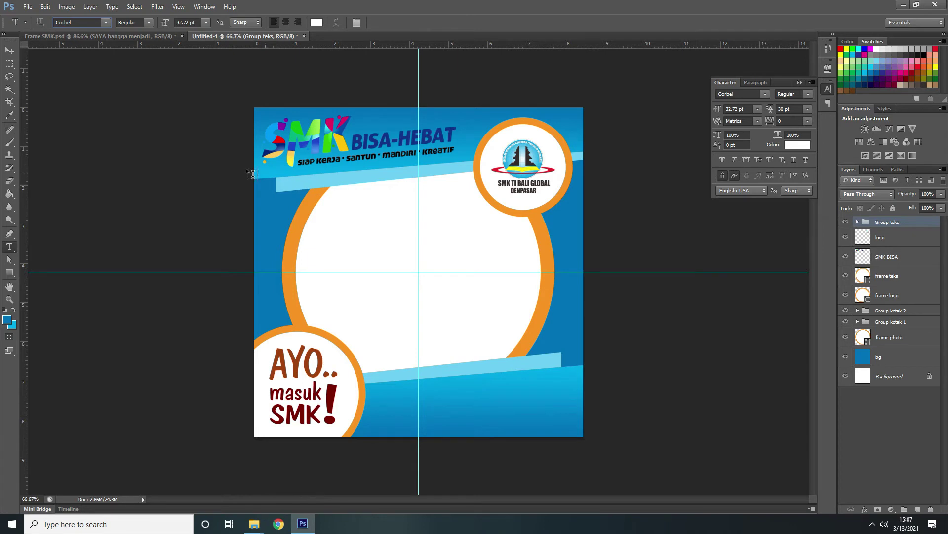
pyautogui.click(105, 22)
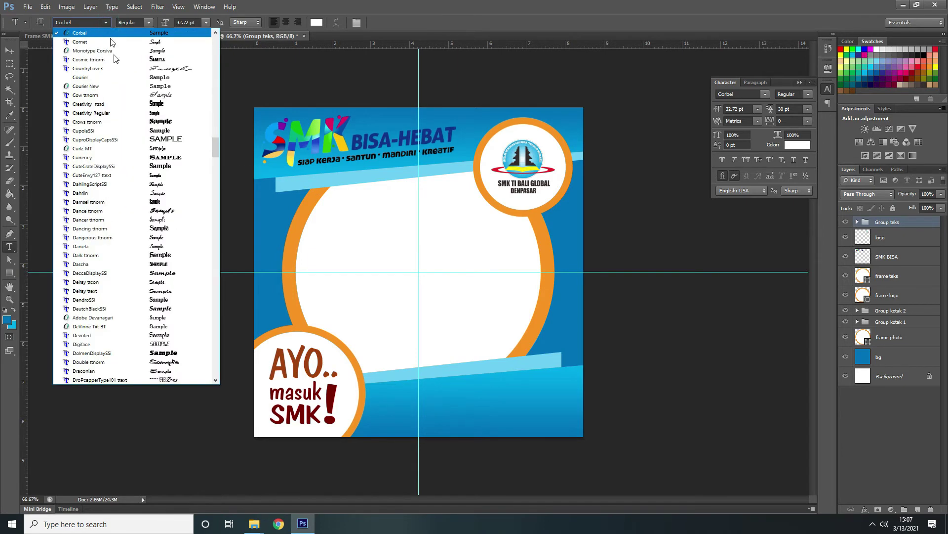
pyautogui.click(114, 33)
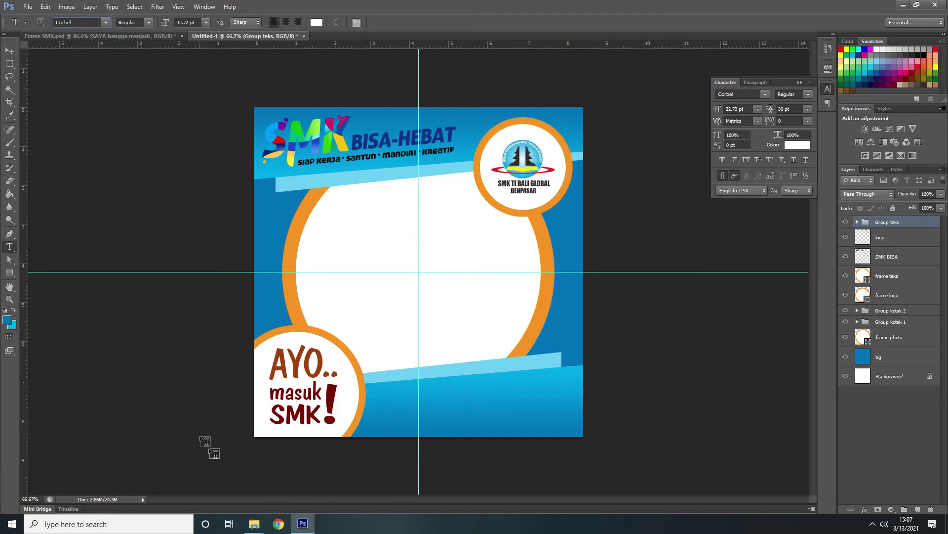
# - Check the slogan in Frame SMK.psd and add the text "SAYA bangga menjadi" on the lower blue band of the new document
pyautogui.click(107, 35)
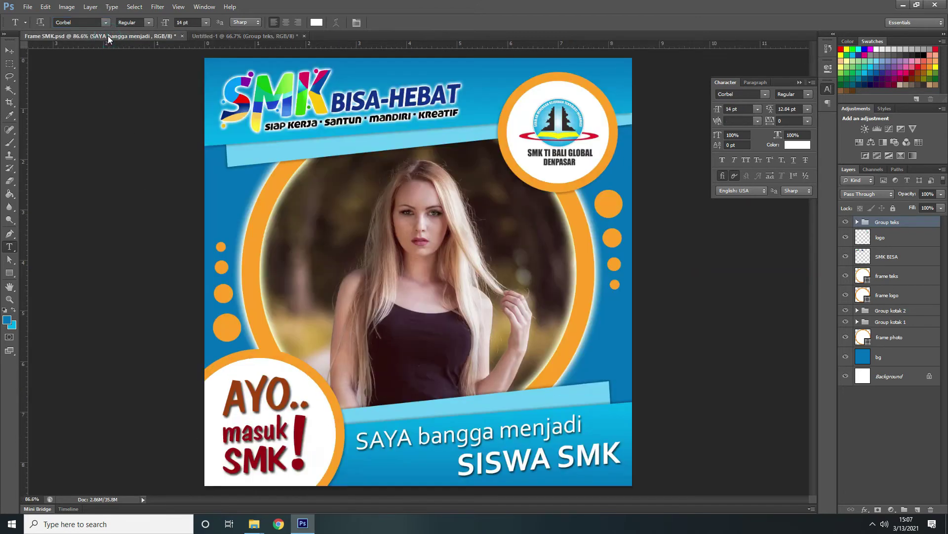
pyautogui.click(223, 38)
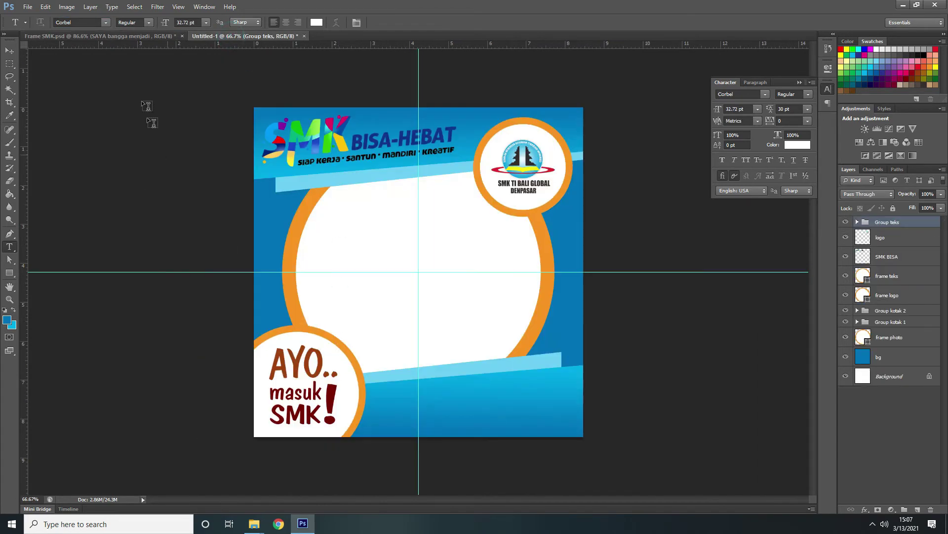
pyautogui.click(126, 36)
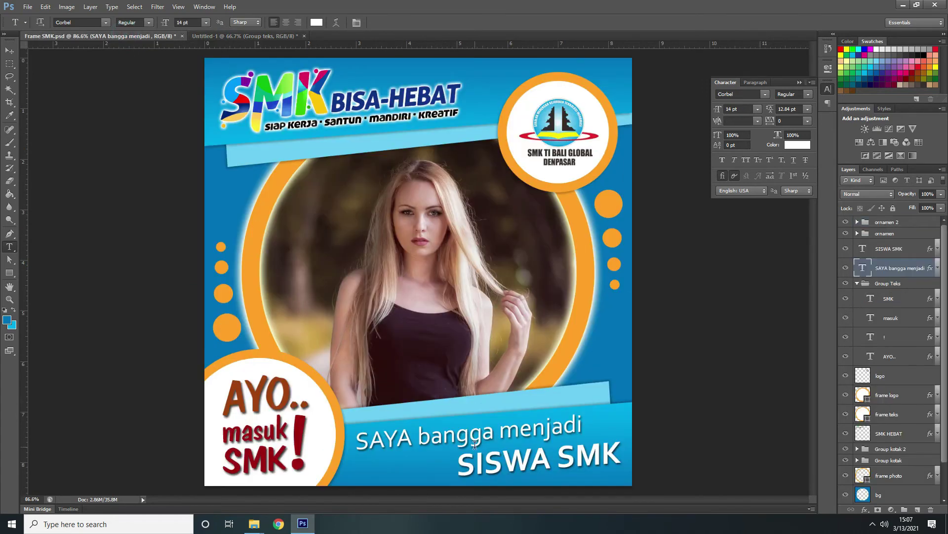
pyautogui.click(250, 35)
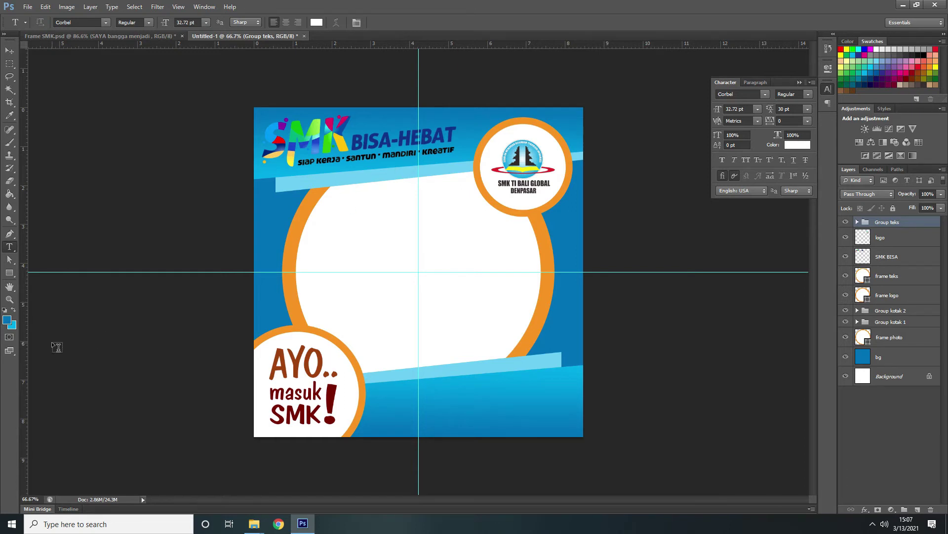
pyautogui.click(387, 393)
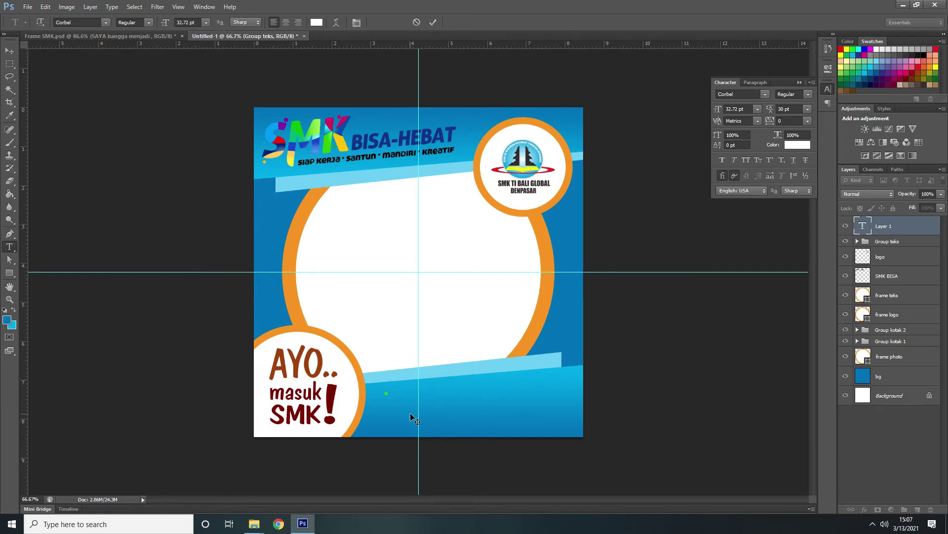
pyautogui.write('SAYA')
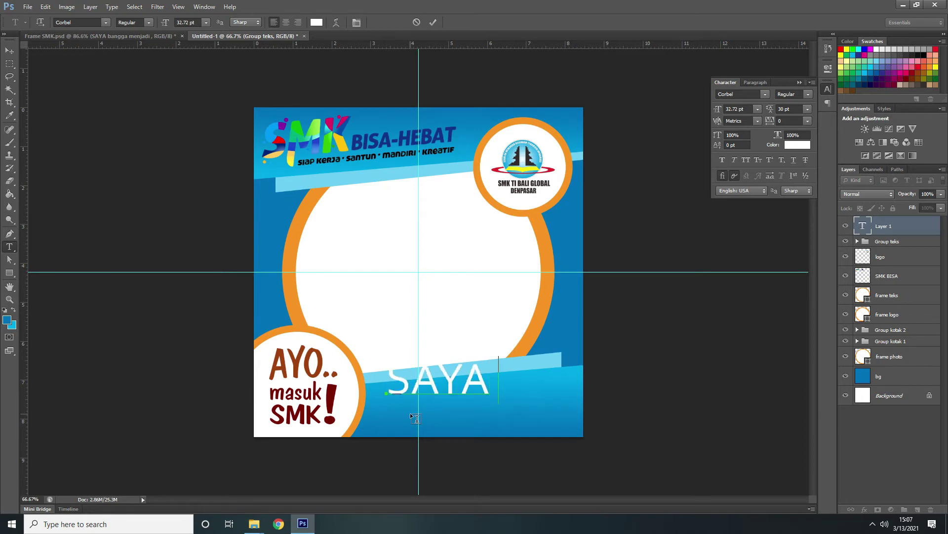
pyautogui.write(' bang')
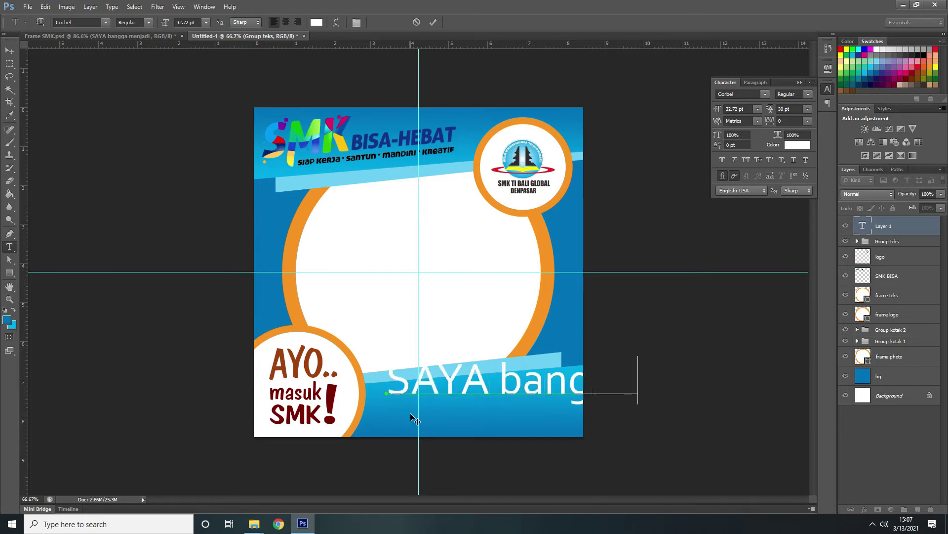
pyautogui.write(' menjadi')
# - Scale the "SAYA bangga menjadi" text proportionally to about 45% and shift it slightly up and left on the lower band
pyautogui.click(9, 50)
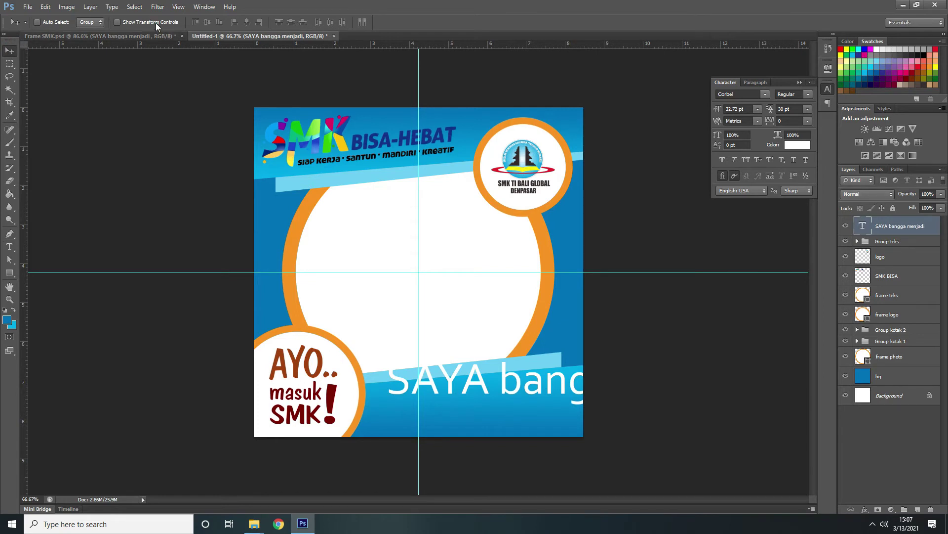
pyautogui.click(156, 24)
pyautogui.click(793, 362)
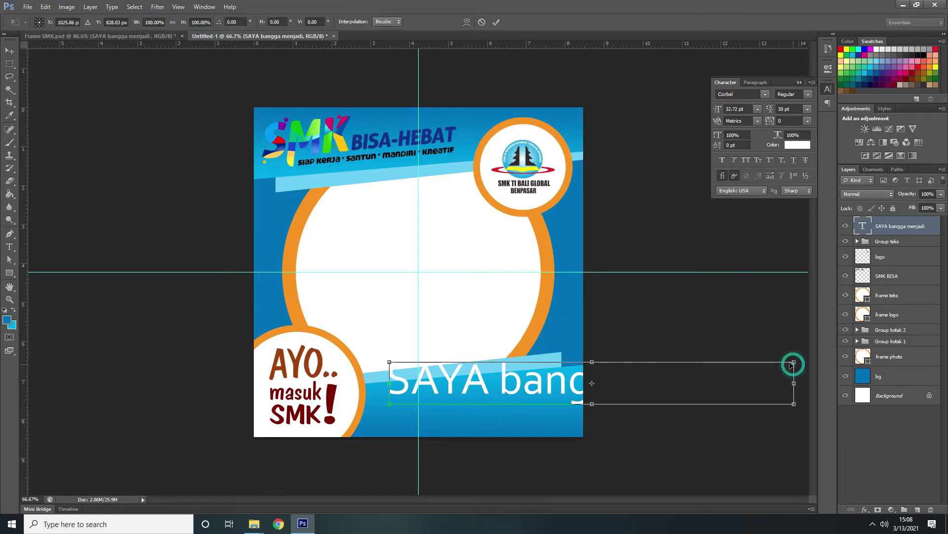
pyautogui.moveTo(793, 363); pyautogui.dragTo(797, 357)
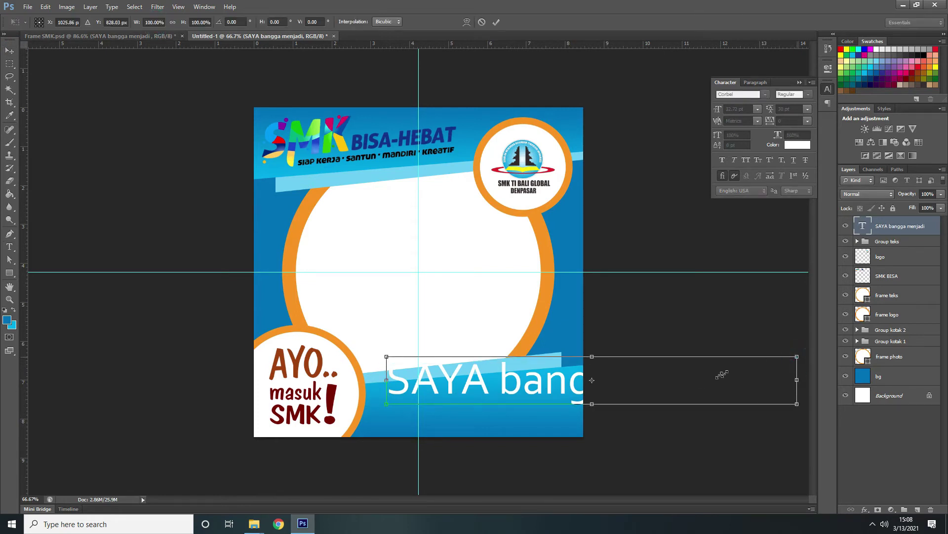
pyautogui.moveTo(721, 374); pyautogui.dragTo(573, 390)
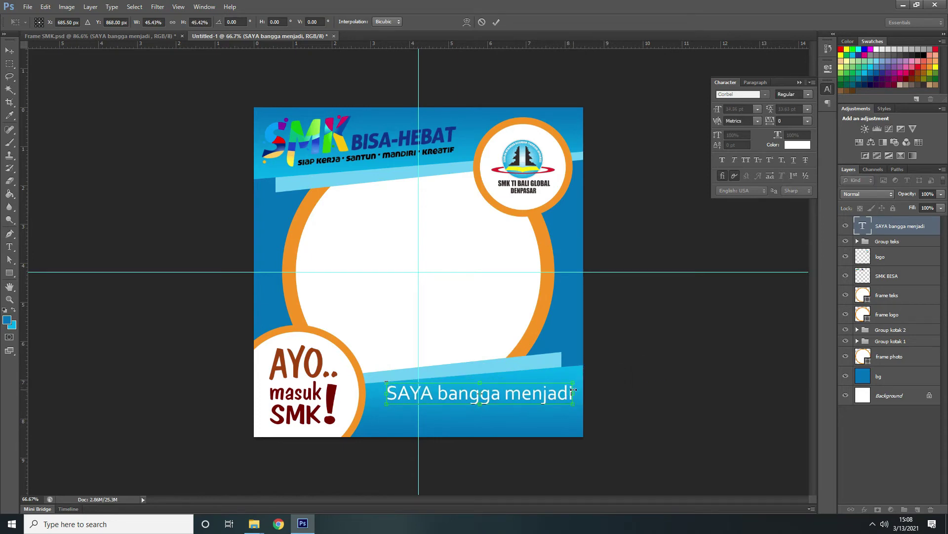
pyautogui.hotkey('ctrl', '+')
pyautogui.scroll(-3, 574, 400)
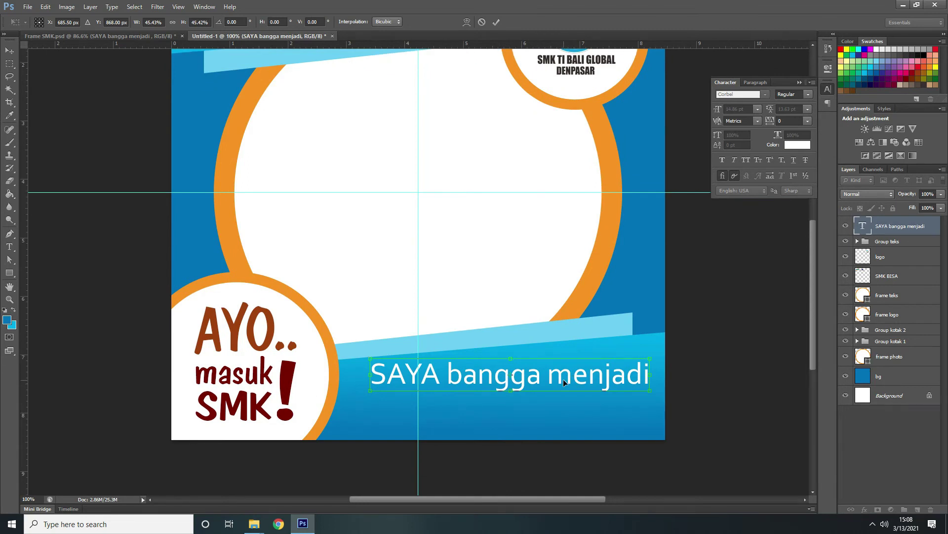
pyautogui.press('Return')
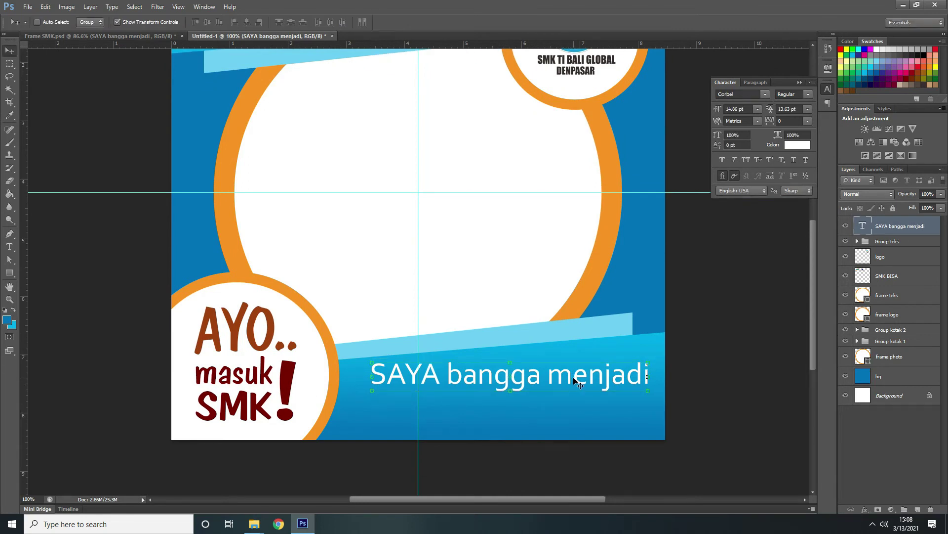
pyautogui.moveTo(574, 379)
pyautogui.mouseDown()
pyautogui.moveTo(558, 381)
pyautogui.moveTo(547, 352)
pyautogui.moveTo(555, 340)
pyautogui.moveTo(565, 368)
pyautogui.mouseUp()
# - Skew the "SAYA bangga menjadi" text vertically by about -4.7° so it runs parallel to the slanted band
pyautogui.hotkey('ctrl', '+')
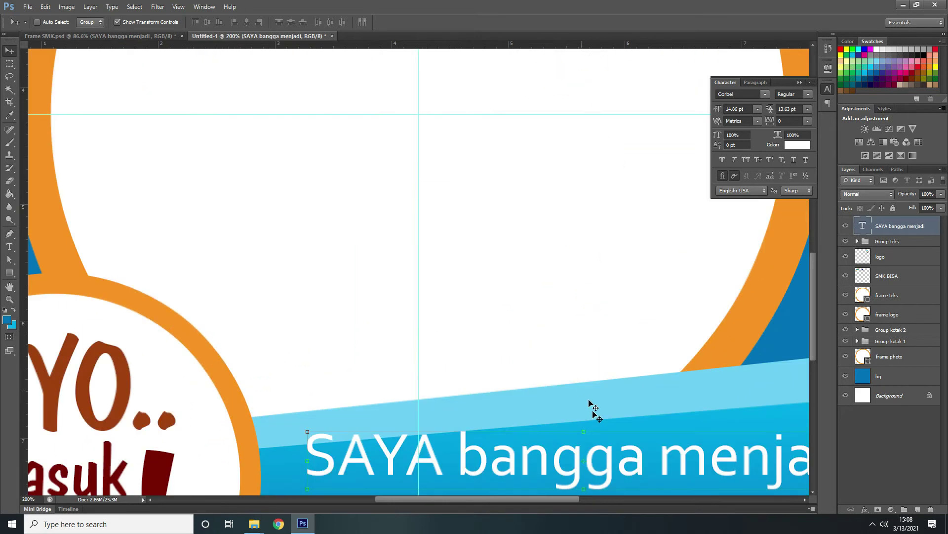
pyautogui.scroll(-3, 593, 409)
pyautogui.moveTo(549, 499); pyautogui.dragTo(586, 499)
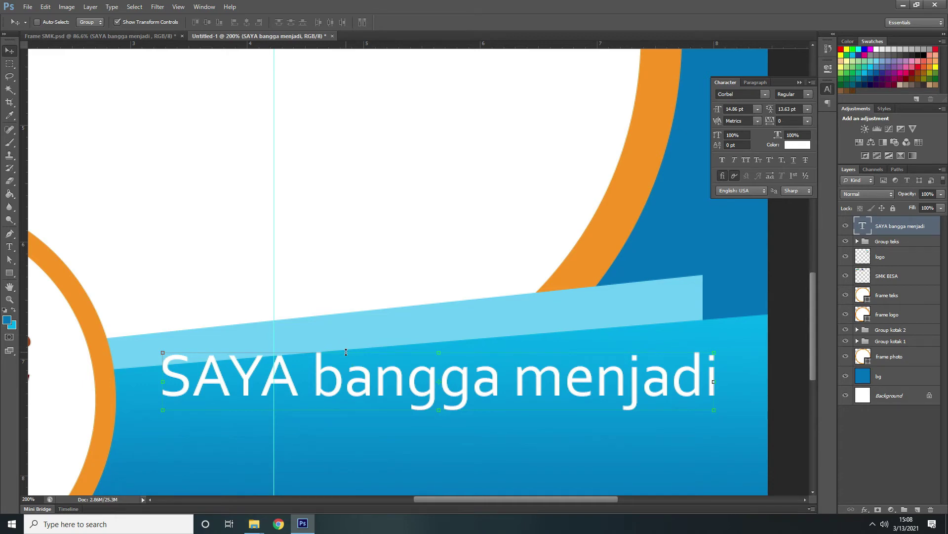
pyautogui.click(374, 352)
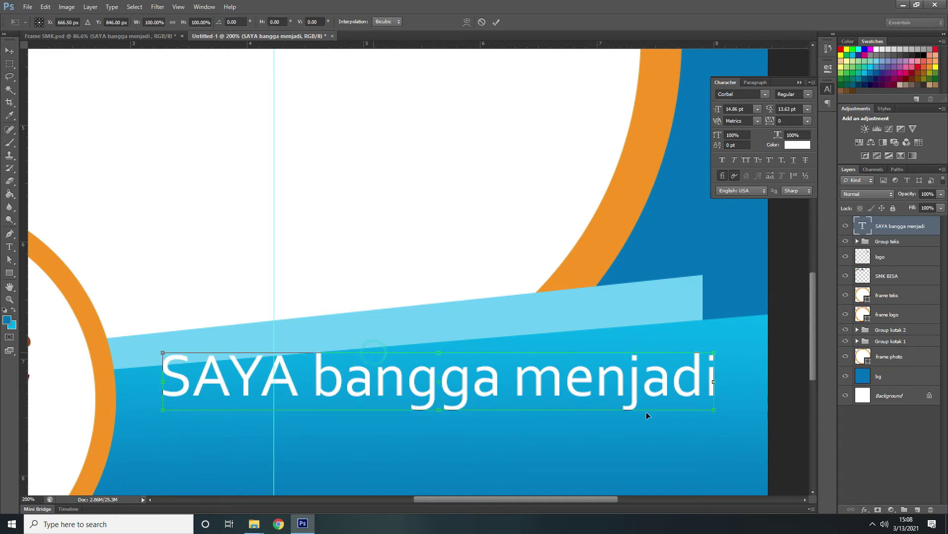
pyautogui.rightClick(665, 382)
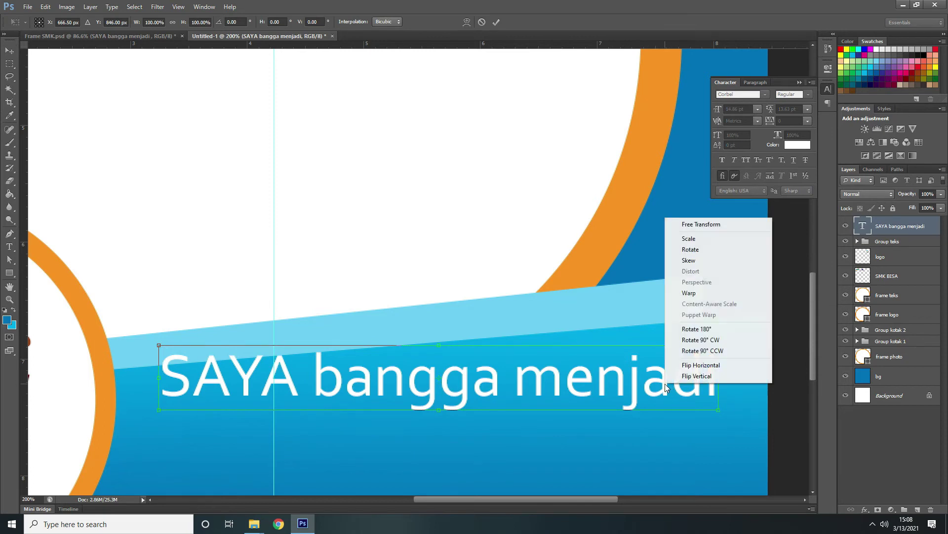
pyautogui.click(689, 260)
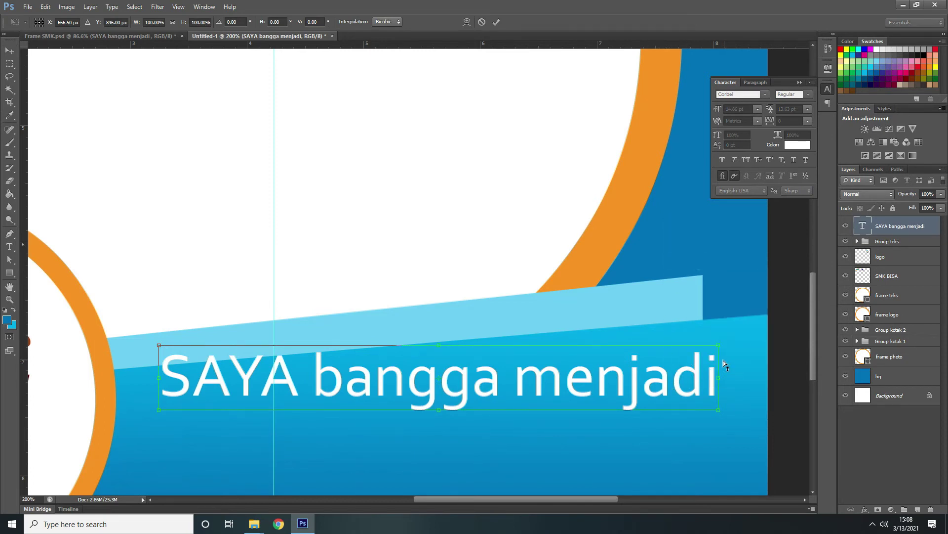
pyautogui.moveTo(721, 361); pyautogui.dragTo(726, 313)
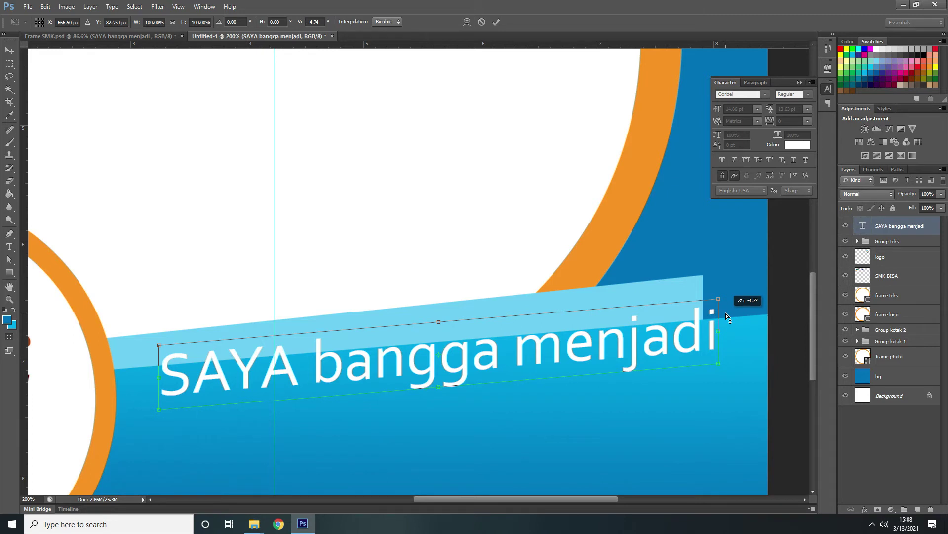
pyautogui.moveTo(725, 313); pyautogui.dragTo(727, 314)
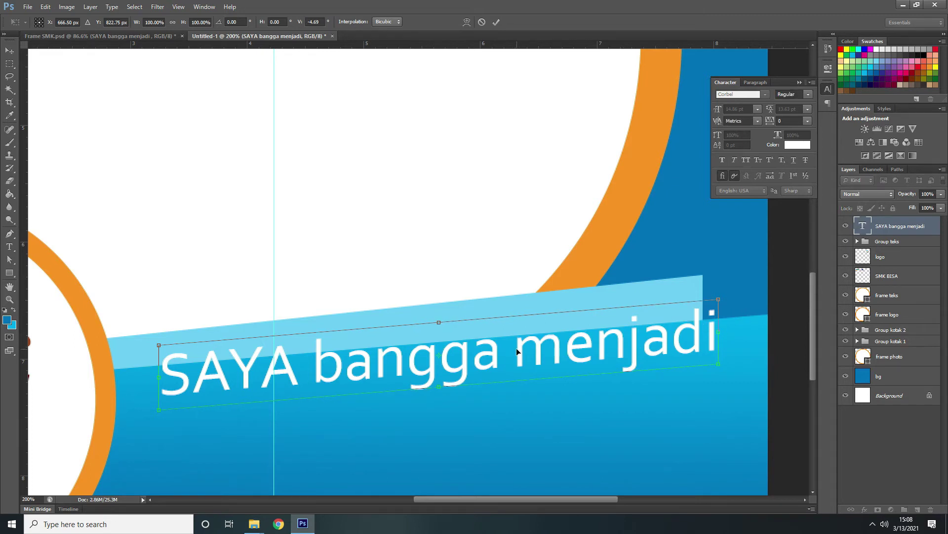
pyautogui.press('Return')
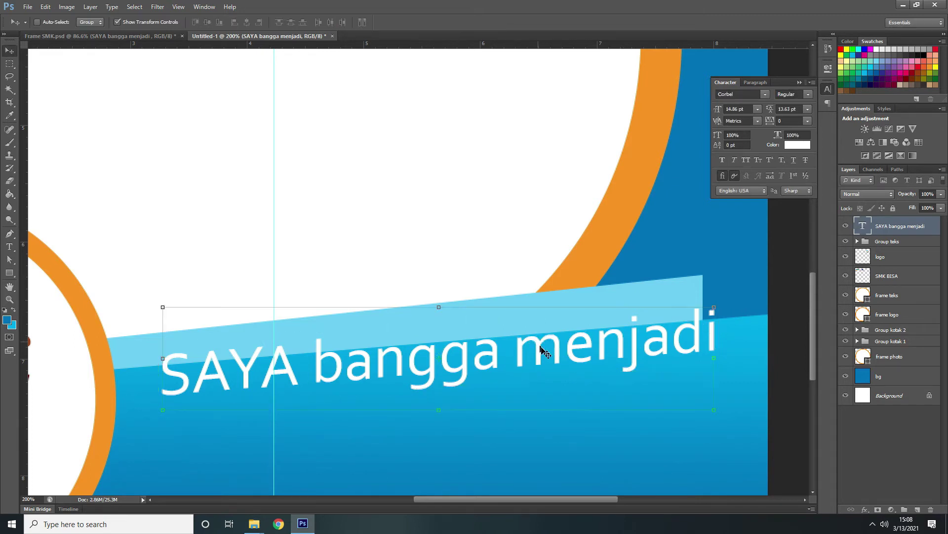
# - Move the skewed slogan down and slightly left inside the dark blue band, using Frame SMK.psd as the placement reference
pyautogui.moveTo(461, 350); pyautogui.dragTo(467, 380)
pyautogui.hotkey('ctrl', '-')
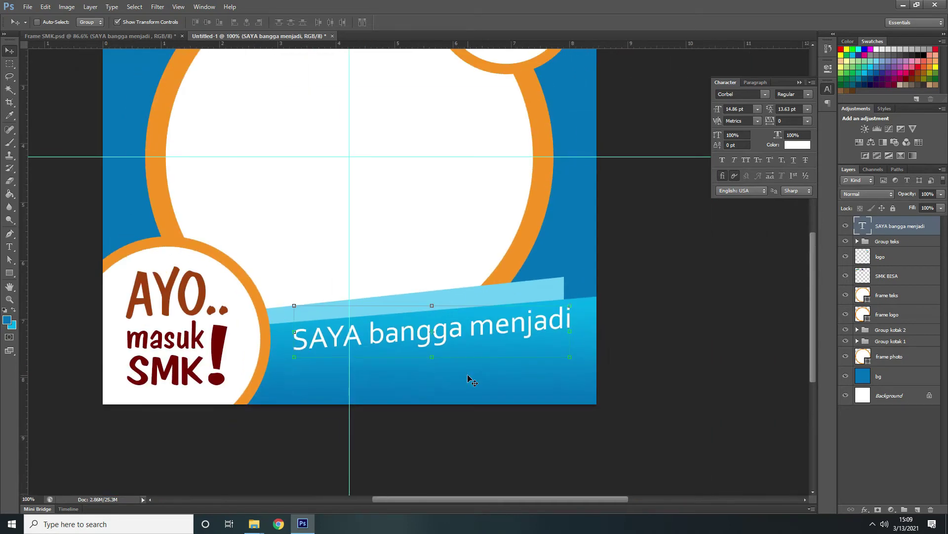
pyautogui.click(128, 36)
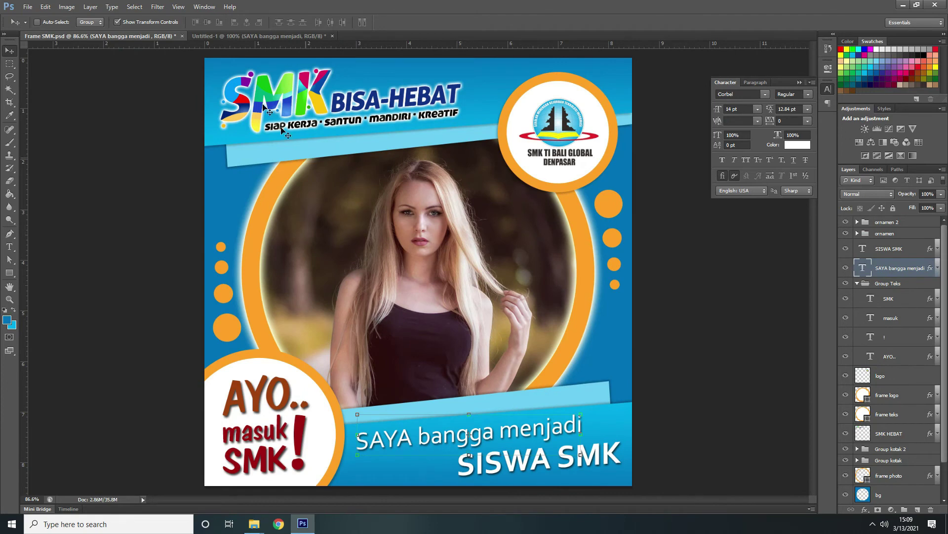
pyautogui.click(260, 36)
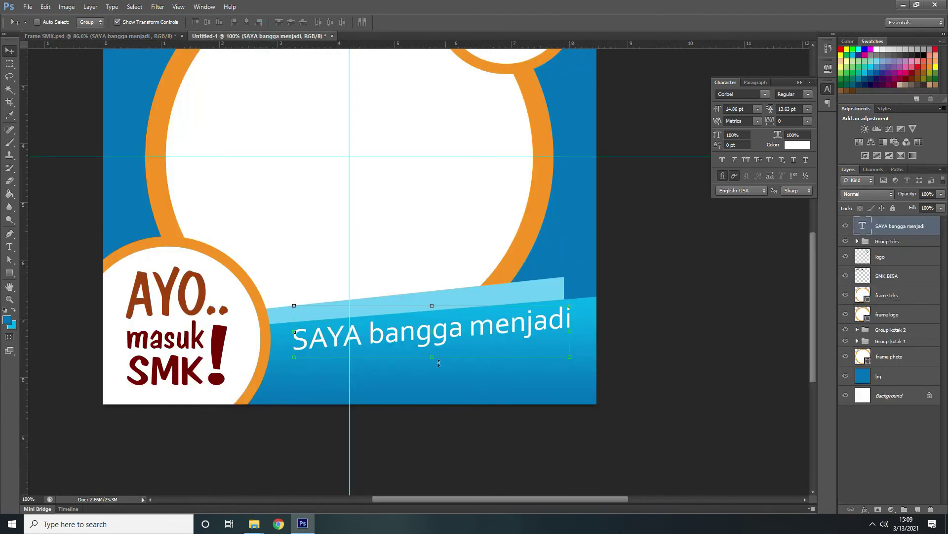
pyautogui.hotkey('shift', 'Down')
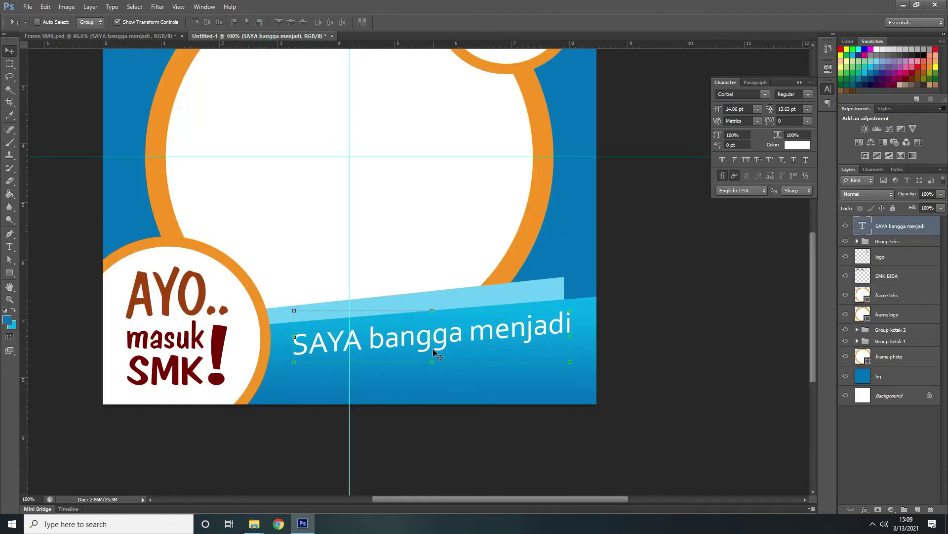
pyautogui.hotkey('shift', 'Left')
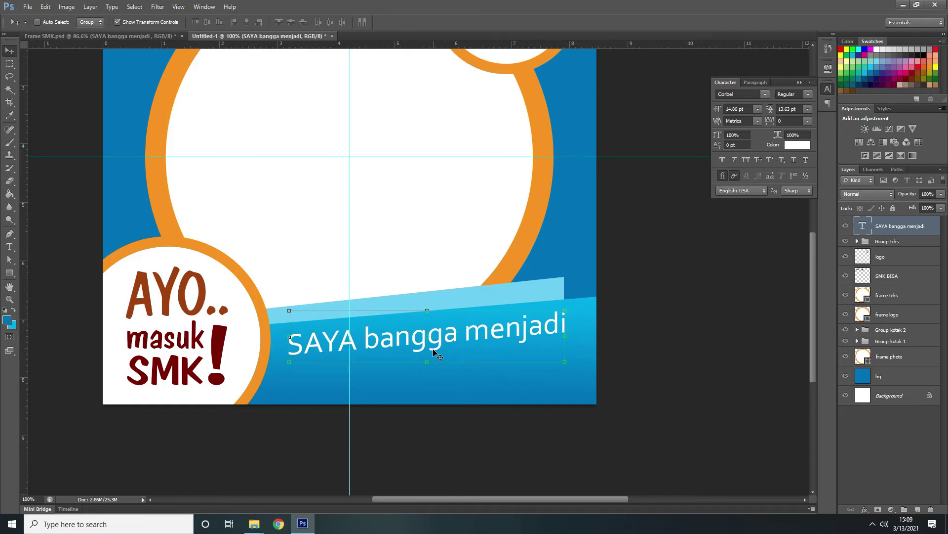
pyautogui.hotkey('shift', 'Down')
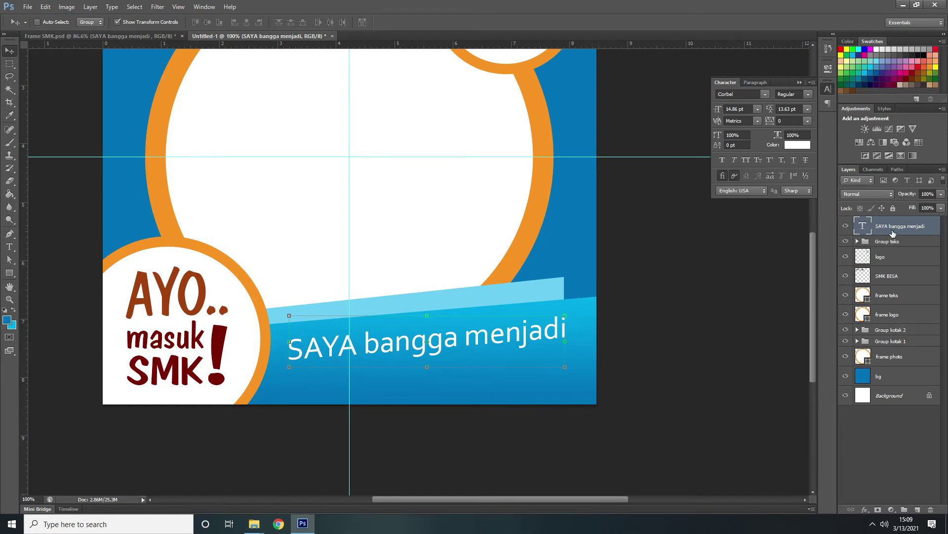
# - Duplicate the "SAYA bangga menjadi" text layer, place the copy directly below the original, and change its text to "SISWA SMK"
pyautogui.hotkey('ctrl', 'j')
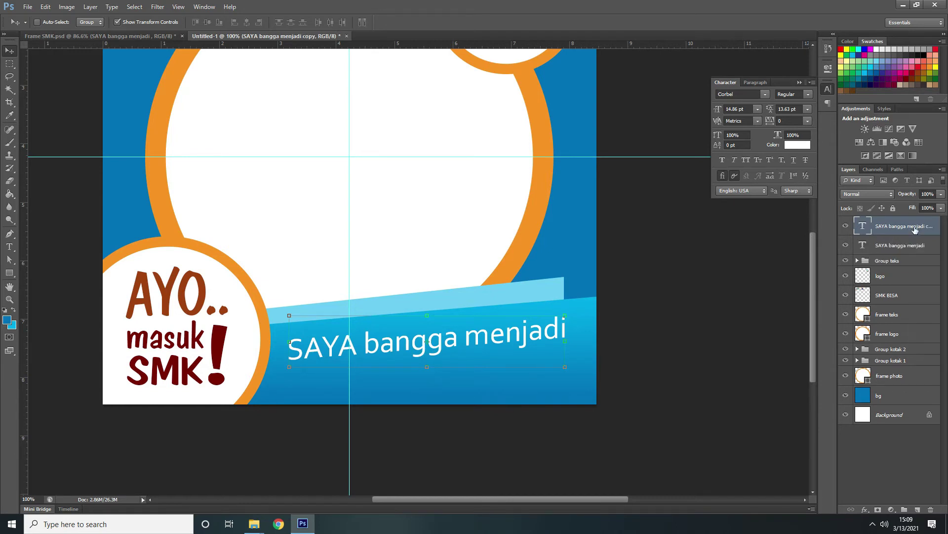
pyautogui.moveTo(448, 355); pyautogui.dragTo(455, 377)
pyautogui.press('t')
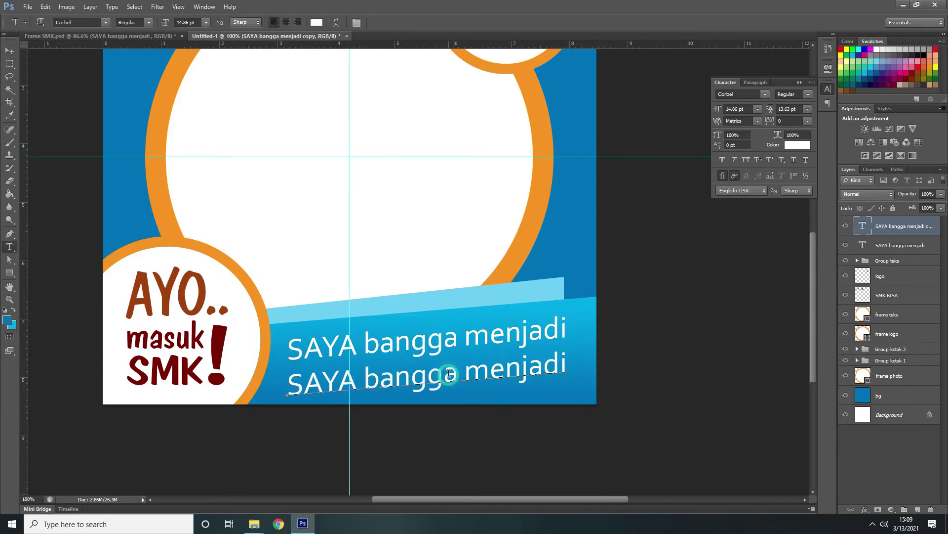
pyautogui.tripleClick(449, 374)
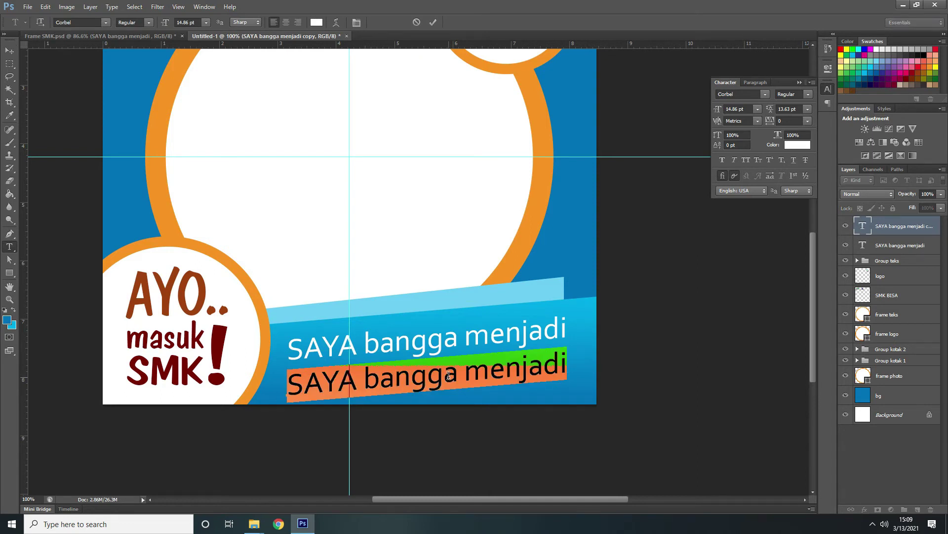
pyautogui.write('SISWA SMK')
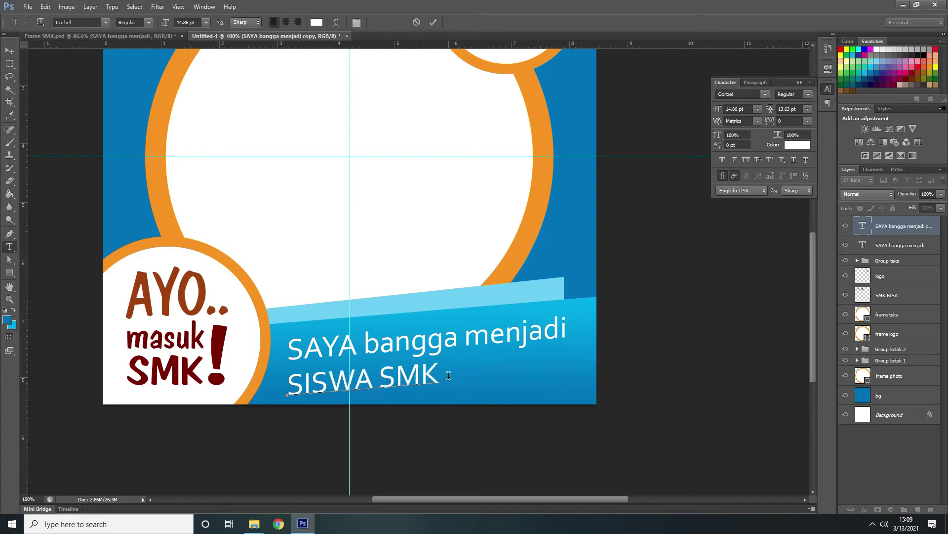
pyautogui.click(433, 22)
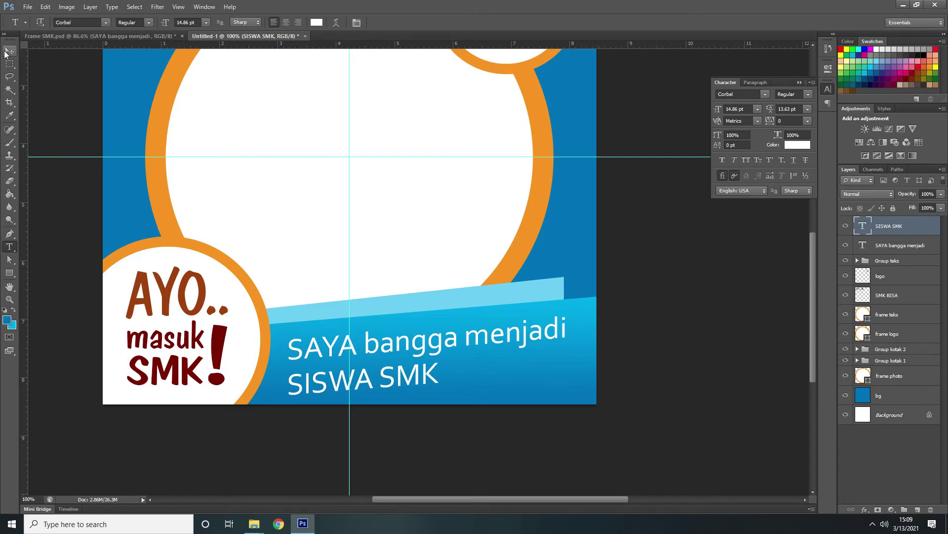
# - Set the font style of the "SISWA SMK" text to Corbel Bold
pyautogui.click(765, 95)
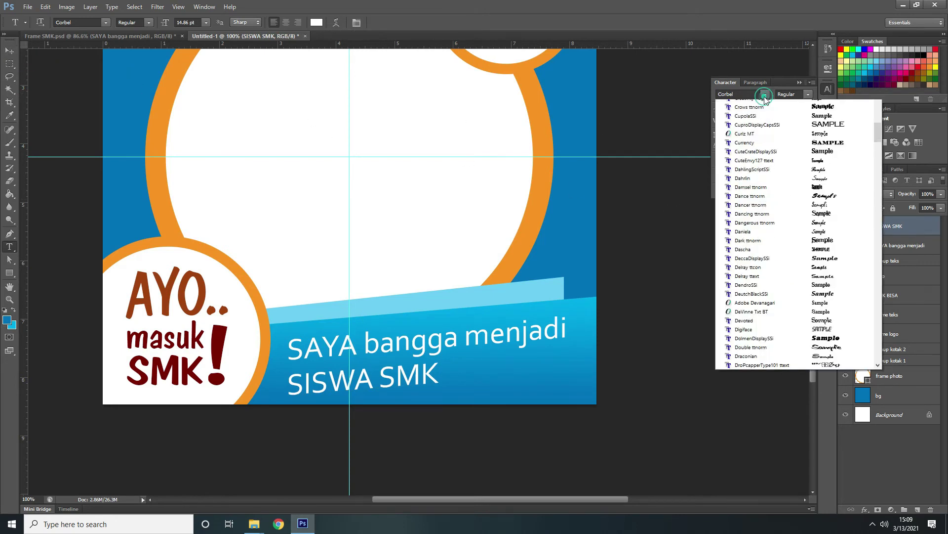
pyautogui.click(765, 95)
pyautogui.click(804, 94)
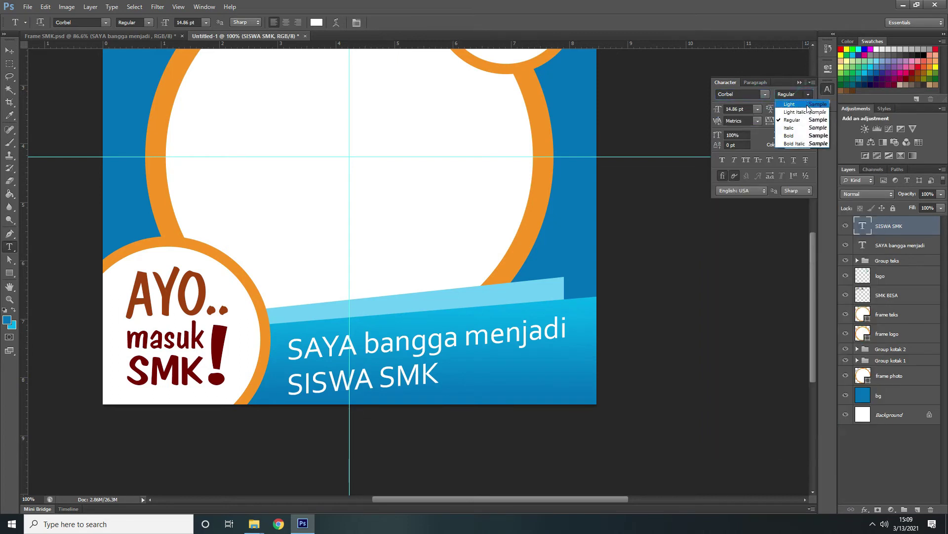
pyautogui.click(813, 136)
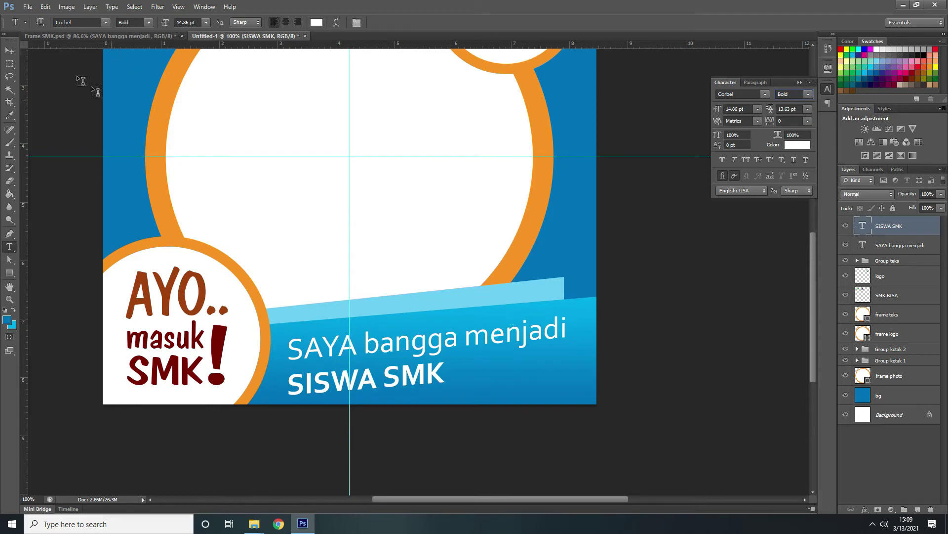
pyautogui.click(10, 50)
# - Check the slogan layout in Frame SMK.psd and scale the "SAYA bangga menjadi" text proportionally to about 89%
pyautogui.click(126, 36)
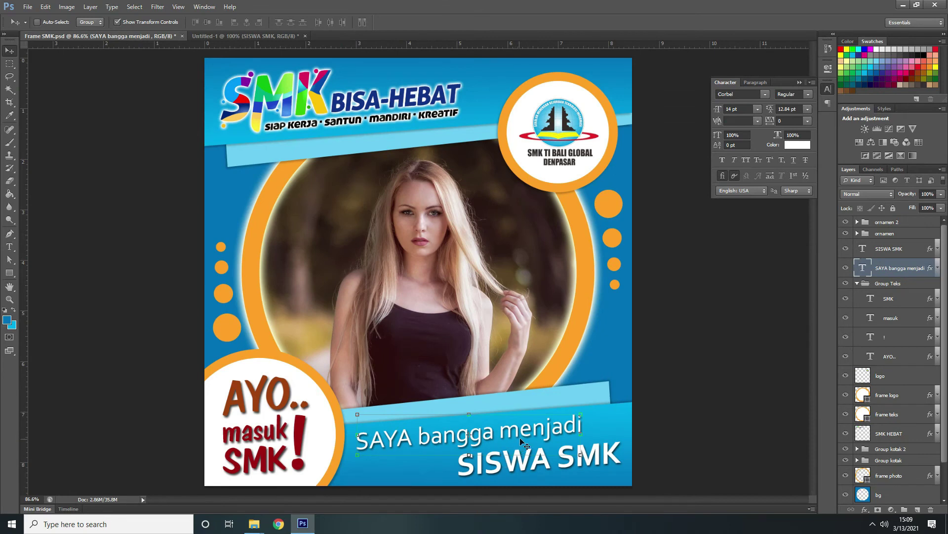
pyautogui.click(236, 37)
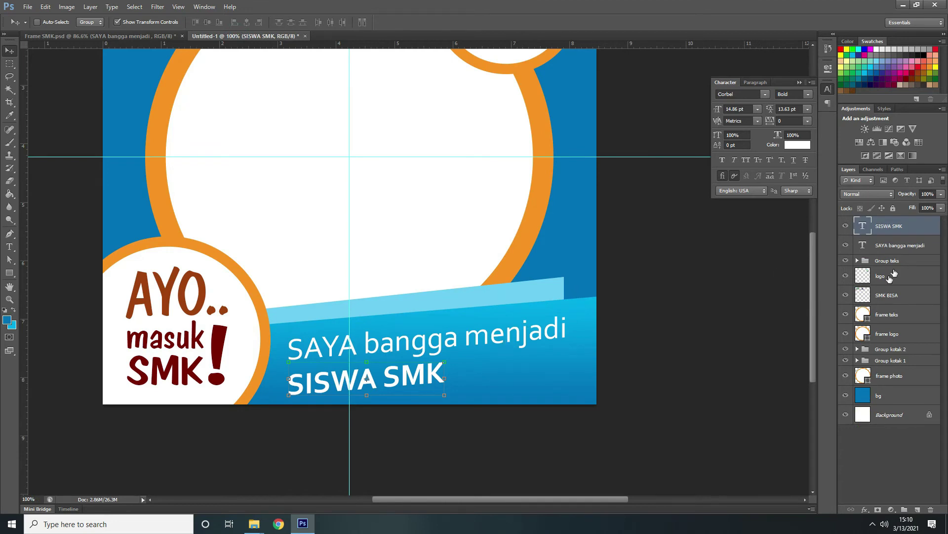
pyautogui.click(902, 247)
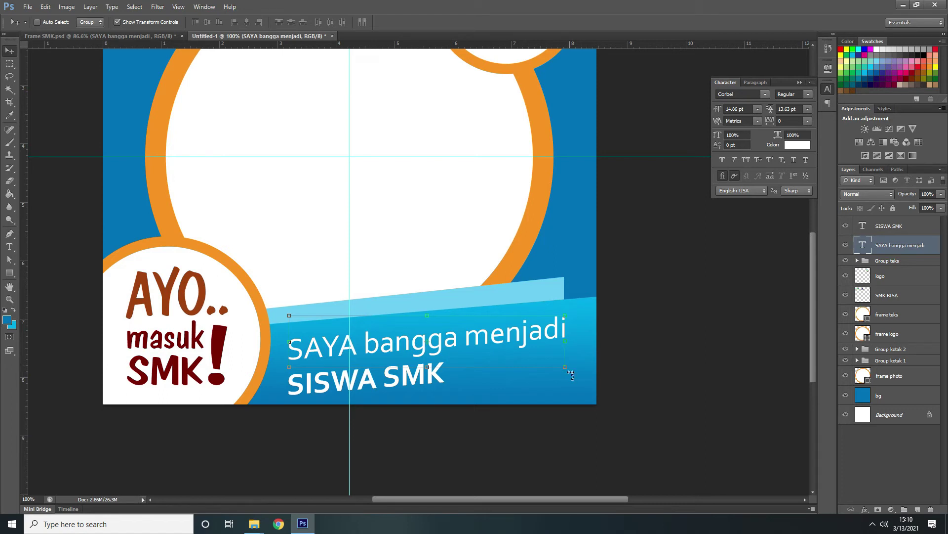
pyautogui.moveTo(571, 375); pyautogui.dragTo(535, 361)
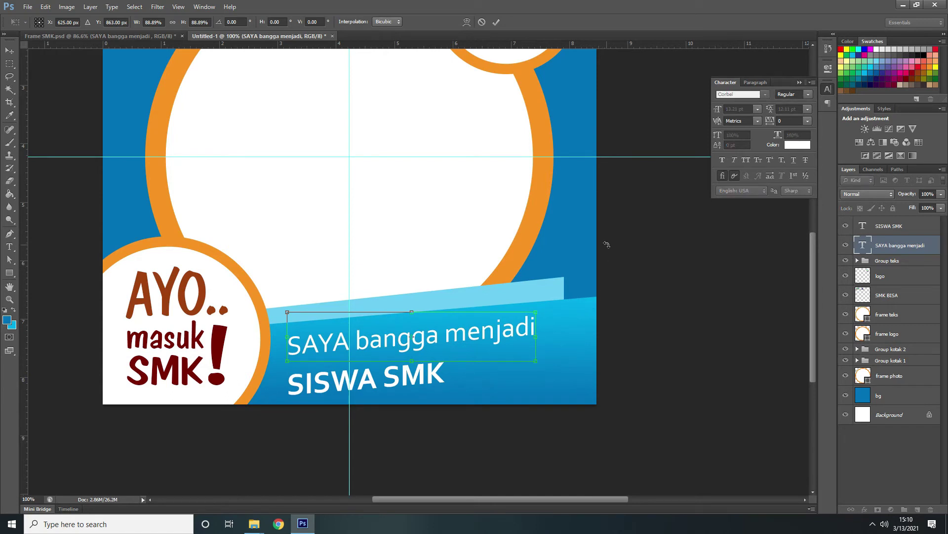
pyautogui.press('Return')
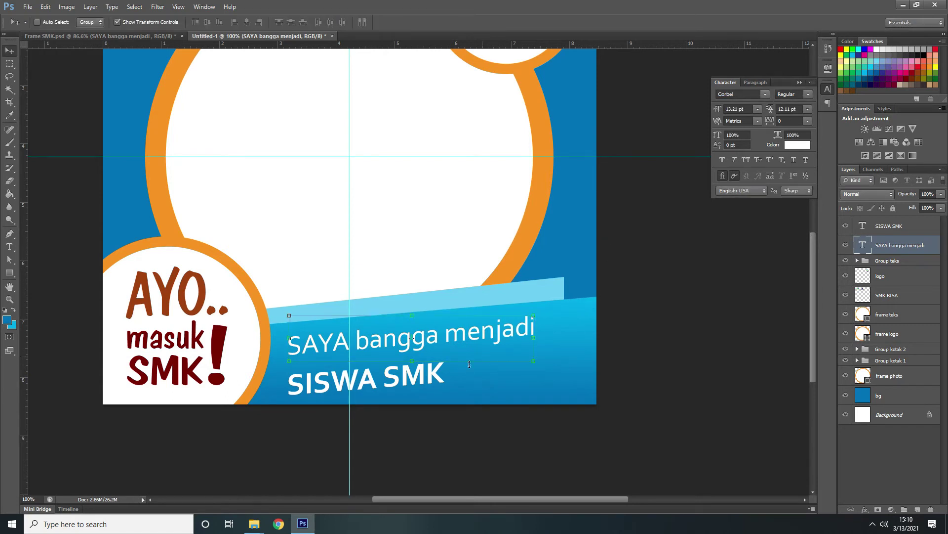
# - Move the "SISWA SMK" text right and slightly up, so it sits beneath the end of the first slogan line
pyautogui.click(889, 233)
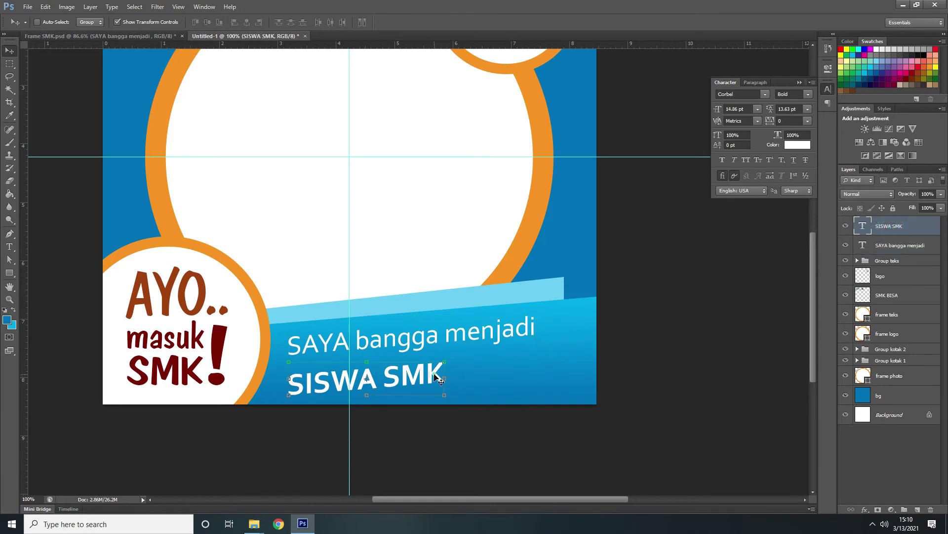
pyautogui.moveTo(436, 374); pyautogui.dragTo(561, 360)
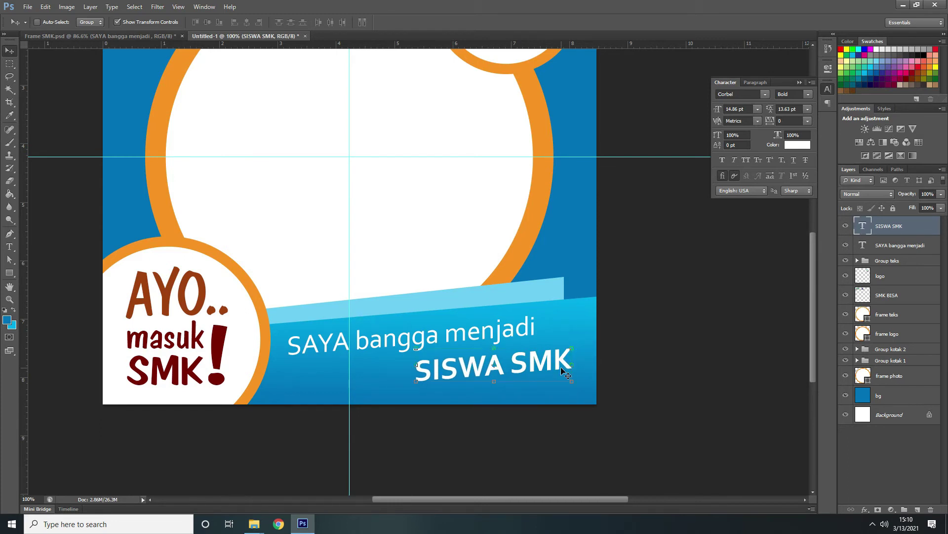
pyautogui.hotkey('shift', 'Right')
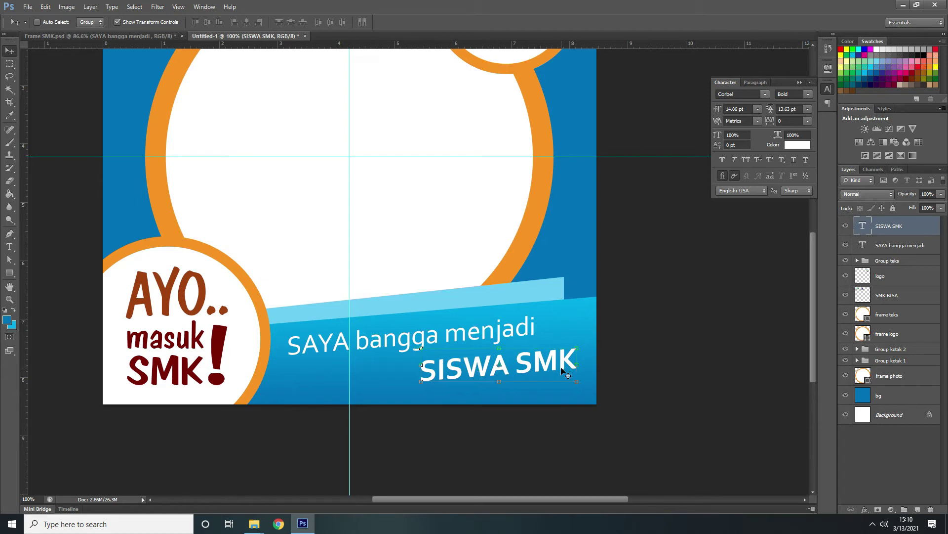
# - Scale the "SISWA SMK" text proportionally to about 110.5%, extending it toward the lower left
pyautogui.click(421, 382)
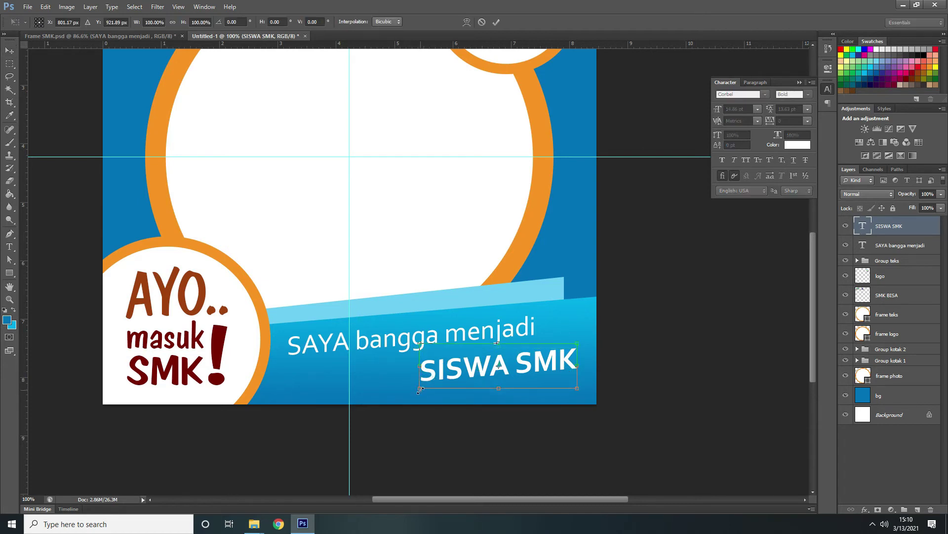
pyautogui.moveTo(420, 389); pyautogui.dragTo(404, 399)
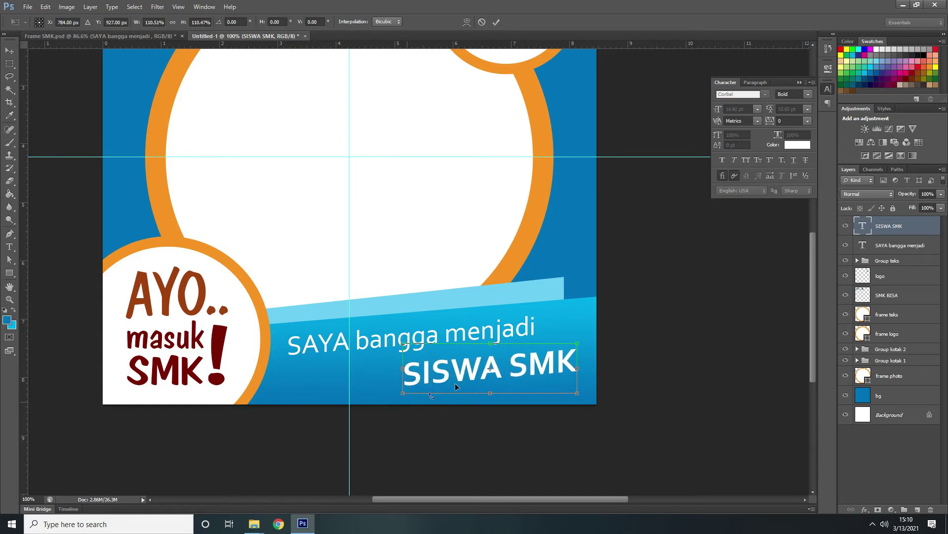
pyautogui.press('Return')
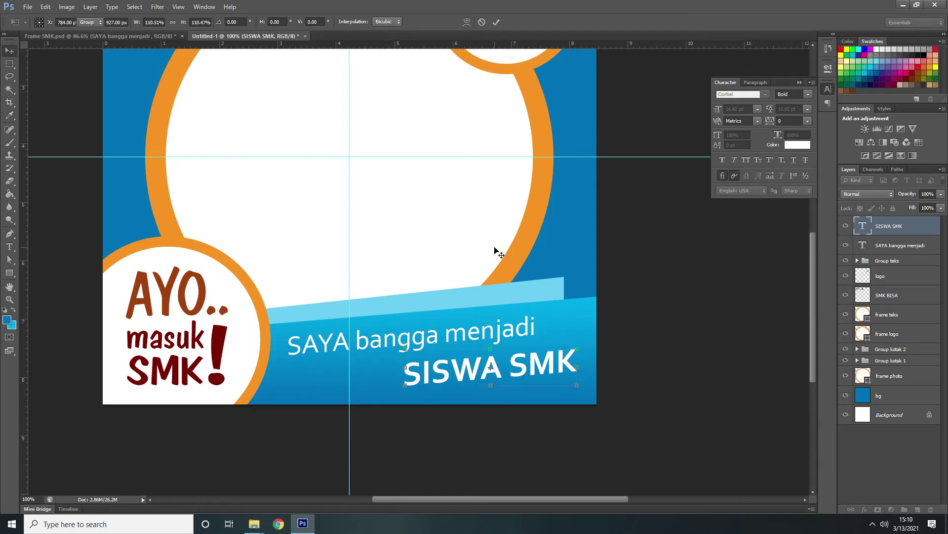
# - Compare the line spacing with Frame SMK.psd and nudge "SISWA SMK" up about 7 px, closer to the first slogan line
pyautogui.click(125, 38)
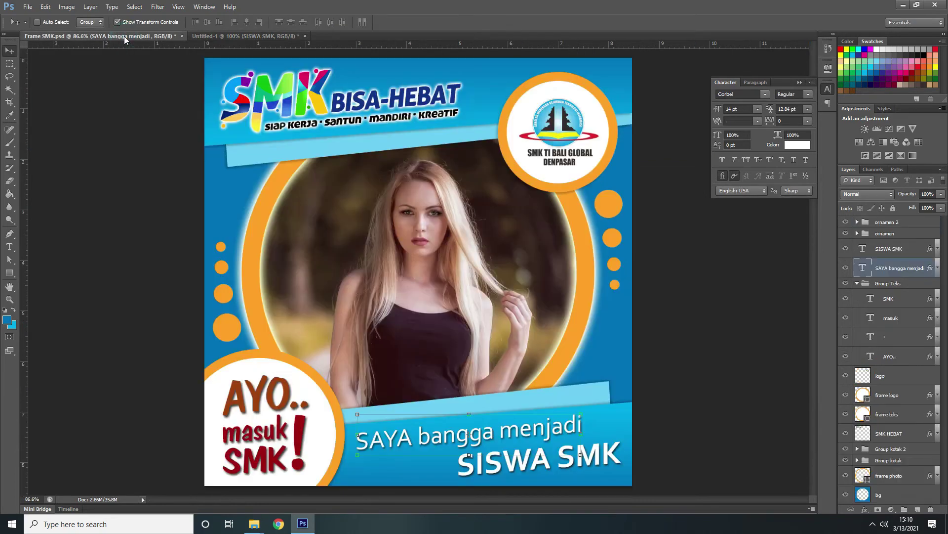
pyautogui.click(228, 38)
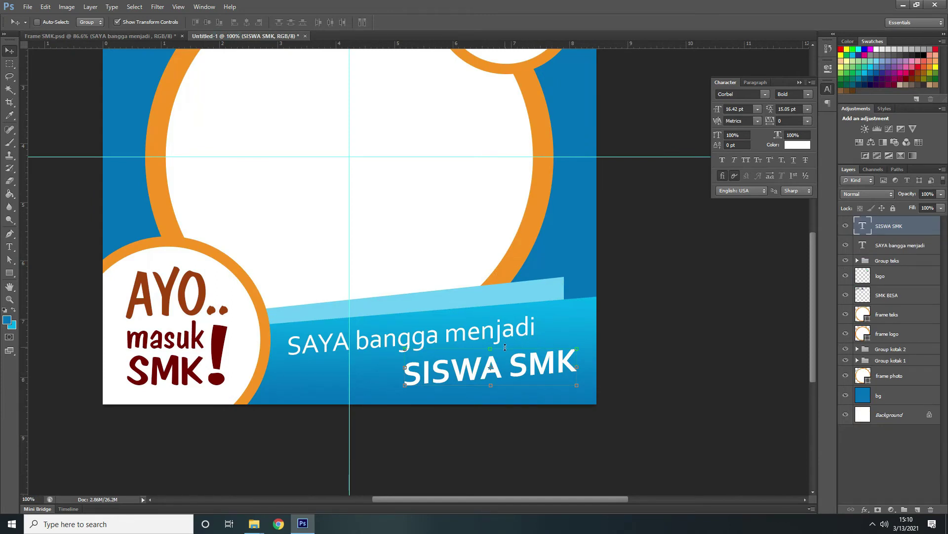
pyautogui.press('Up')
pyautogui.press('Up')
pyautogui.press('Up')
pyautogui.press('Up')
pyautogui.press('Up')
pyautogui.press('Up')
pyautogui.press('Up')
pyautogui.press('Up')
pyautogui.press('Up')
pyautogui.press('Up')
pyautogui.press('Down')
pyautogui.press('Down')
pyautogui.press('Down')
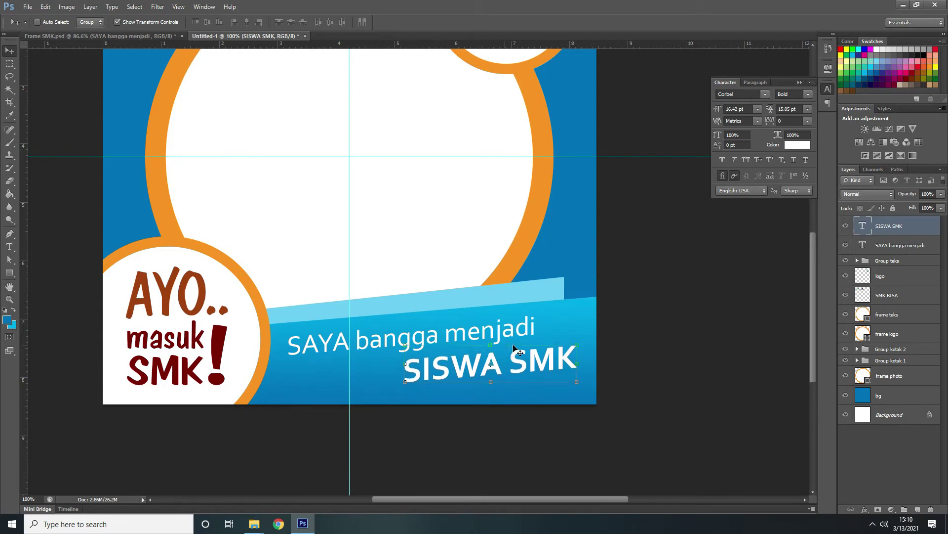
# - Scale both slogan text layers together to about 100.8%, extending them slightly to the left
pyautogui.keyDown('shift'); pyautogui.click(911, 245); pyautogui.keyUp('shift')
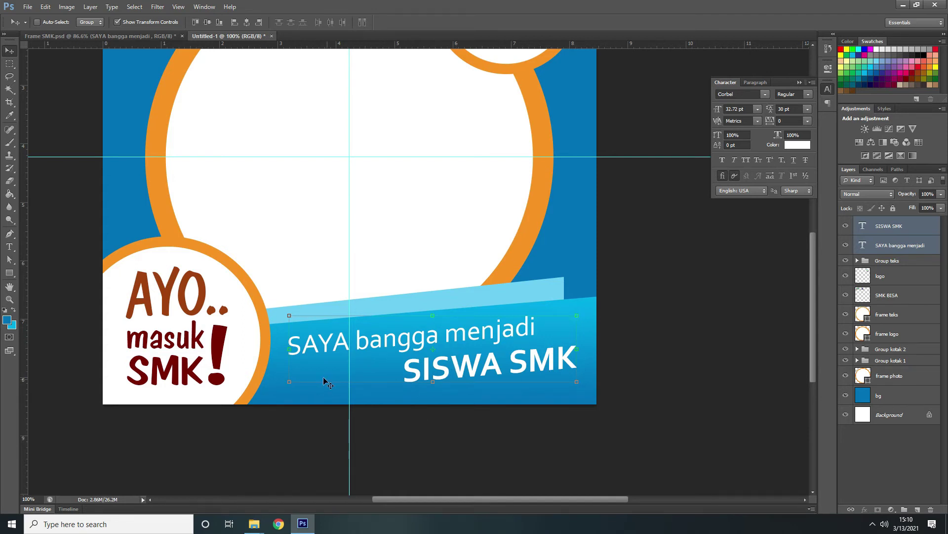
pyautogui.click(288, 382)
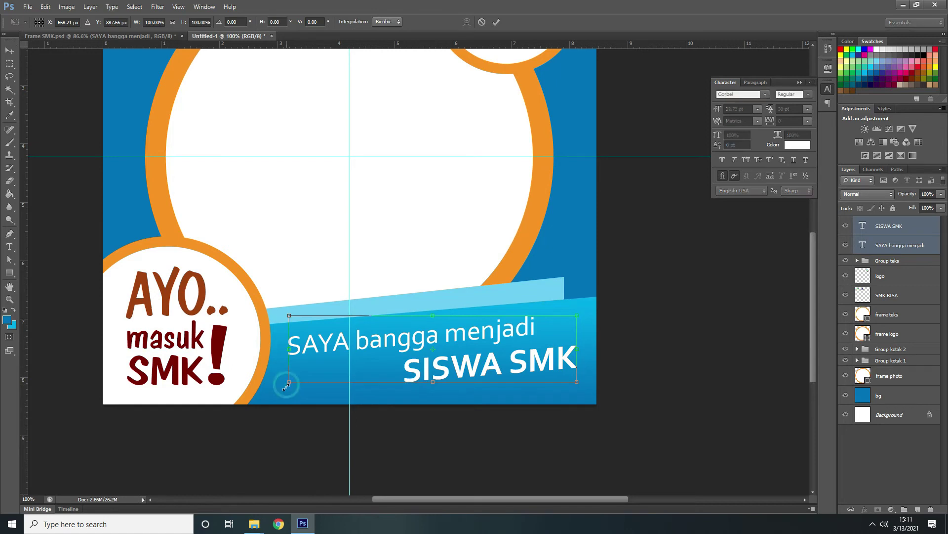
pyautogui.moveTo(285, 388); pyautogui.dragTo(285, 388)
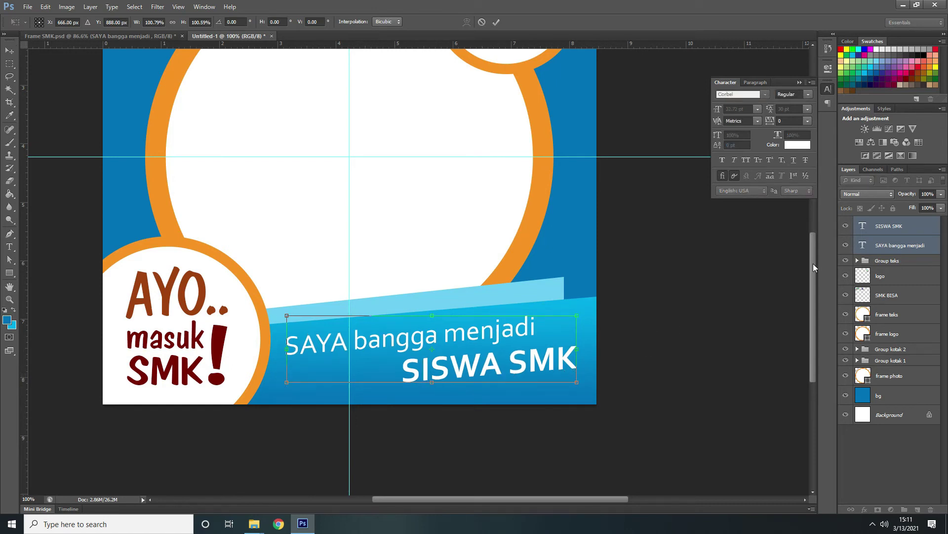
pyautogui.press('Return')
# - Enlarge only the "SISWA SMK" text to about 110% and shift it down 10 px from the first line
pyautogui.click(892, 227)
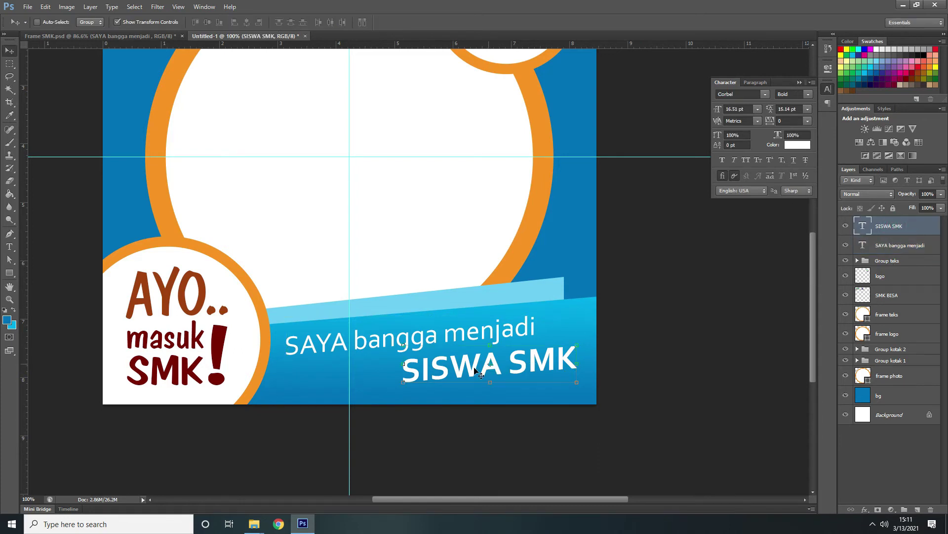
pyautogui.moveTo(404, 382); pyautogui.dragTo(387, 403)
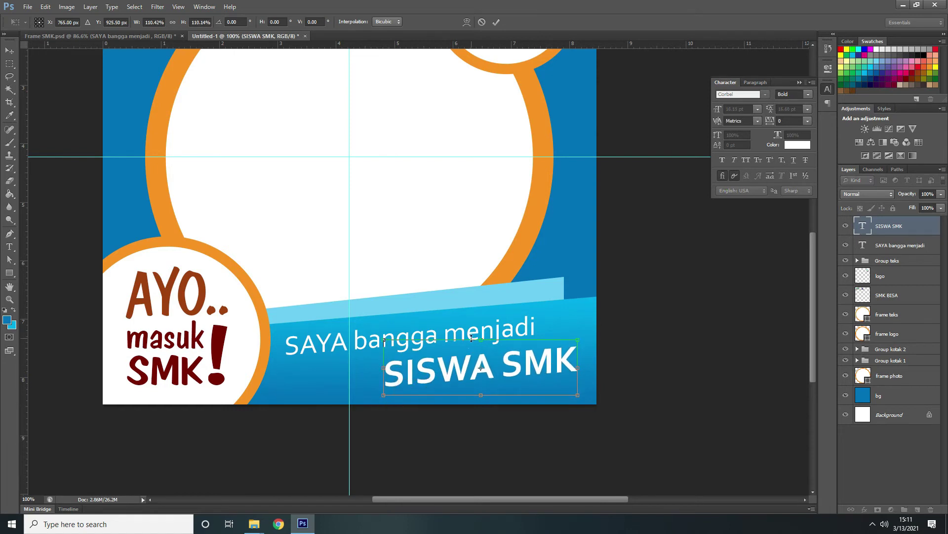
pyautogui.press('Return')
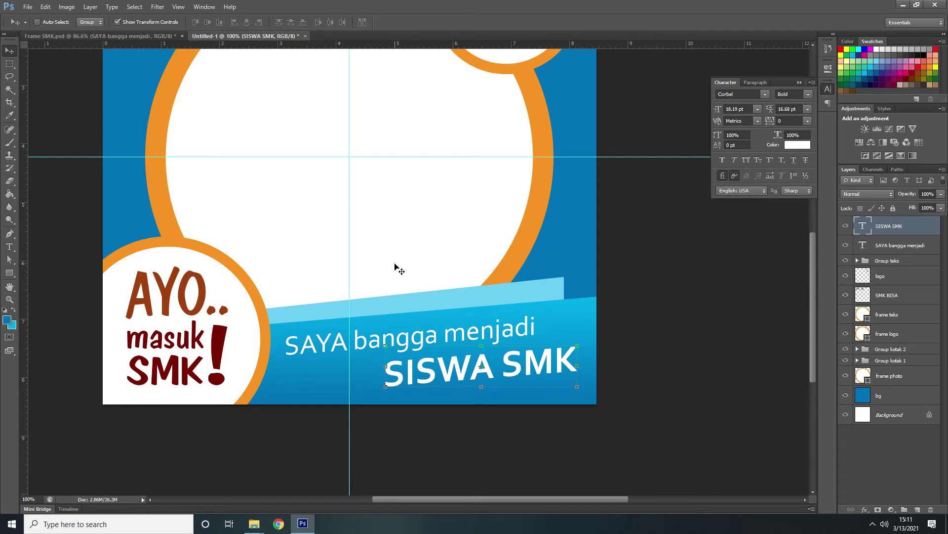
pyautogui.hotkey('shift', 'Down')
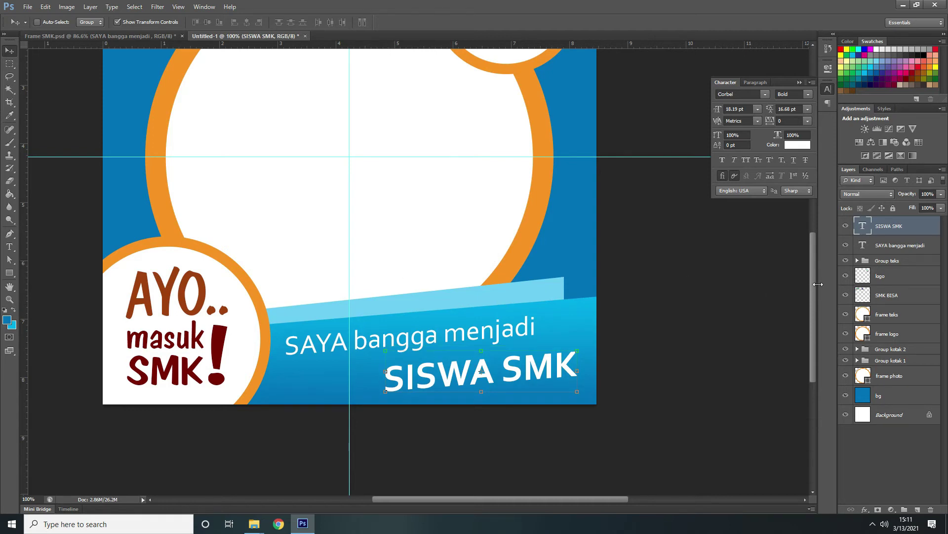
# - Nudge the "SAYA bangga menjadi" text down about 3 px within the blue band
pyautogui.click(892, 245)
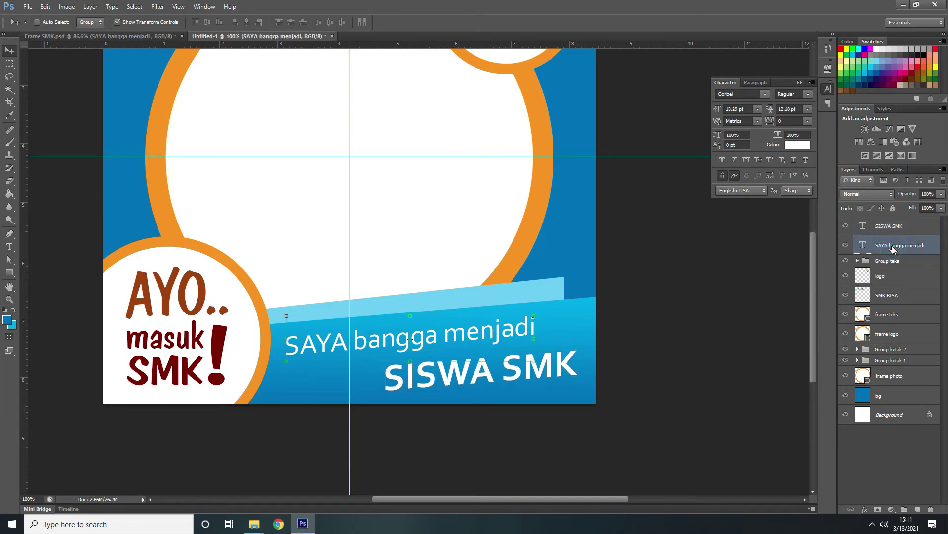
pyautogui.press('Down')
pyautogui.press('Down')
pyautogui.press('Down')
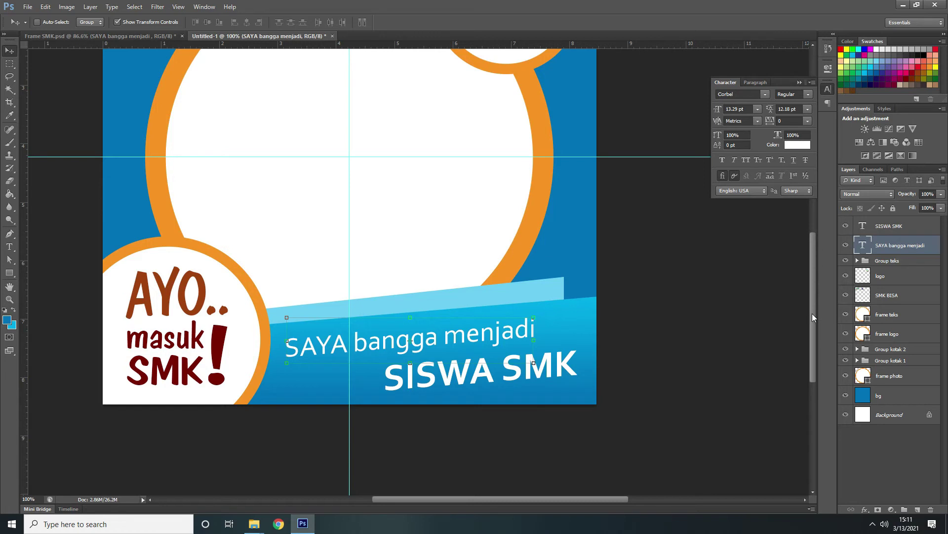
# - Turn off the display of transform controls around the selected layer to view the whole frame without handles
pyautogui.moveTo(814, 317); pyautogui.dragTo(808, 294)
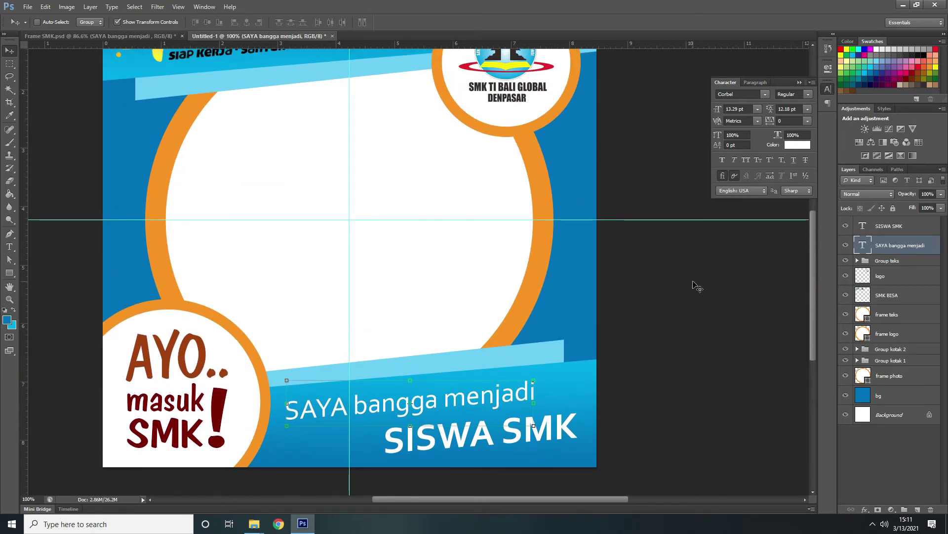
pyautogui.hotkey('ctrl', '-')
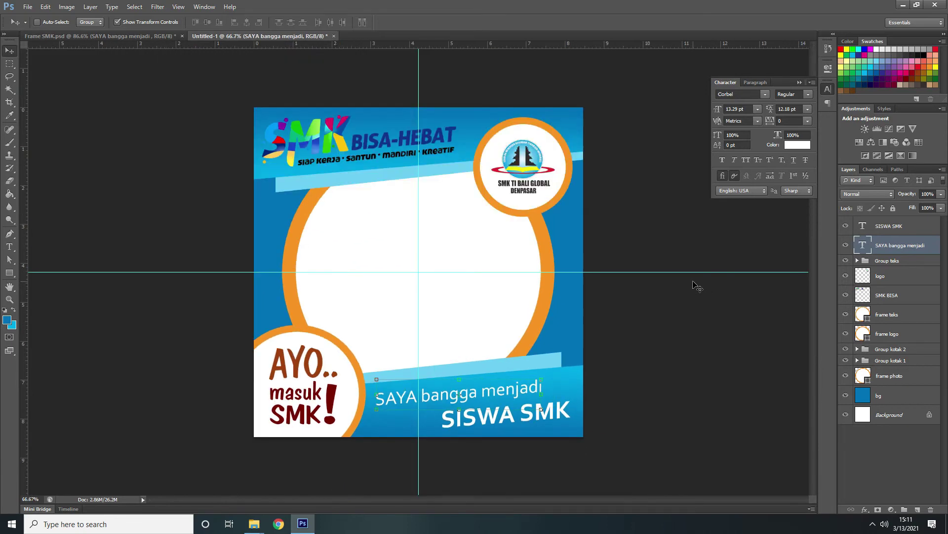
pyautogui.click(684, 333)
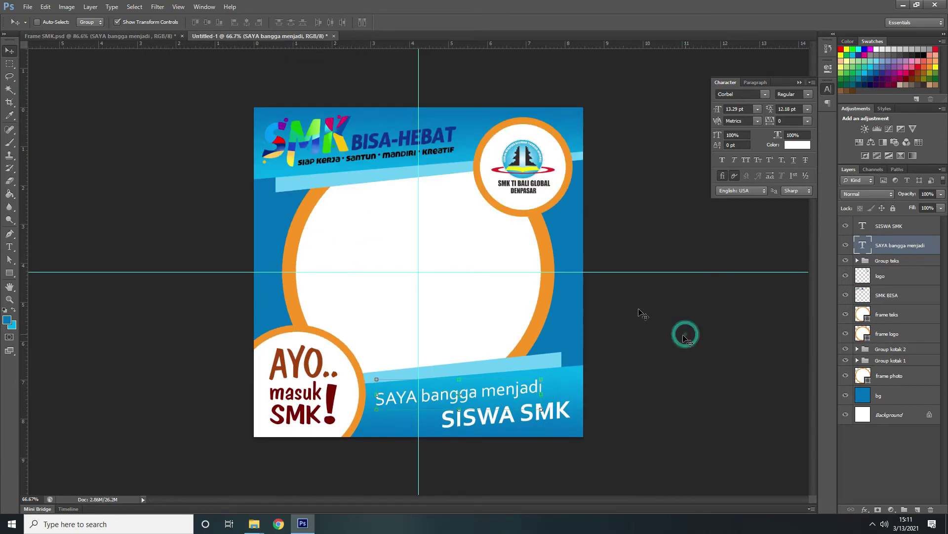
pyautogui.click(139, 22)
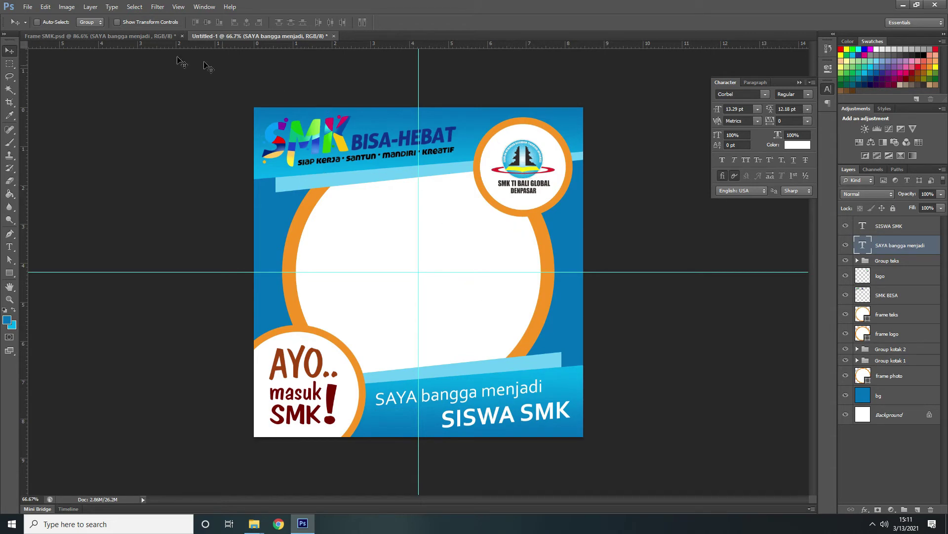
# - Compare the new frame with the reference design in Frame SMK.psd, checking which decorative elements still have to be added
pyautogui.click(148, 36)
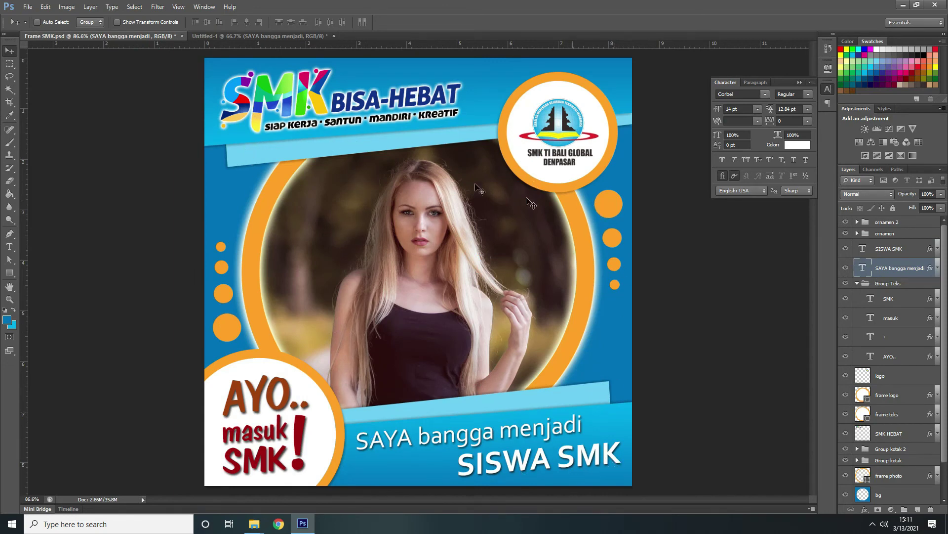
pyautogui.click(253, 36)
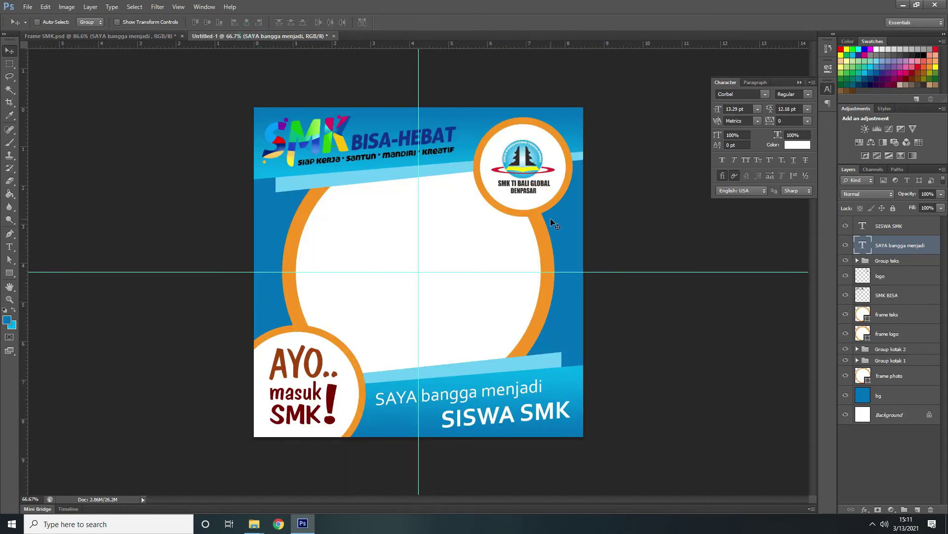
pyautogui.click(163, 36)
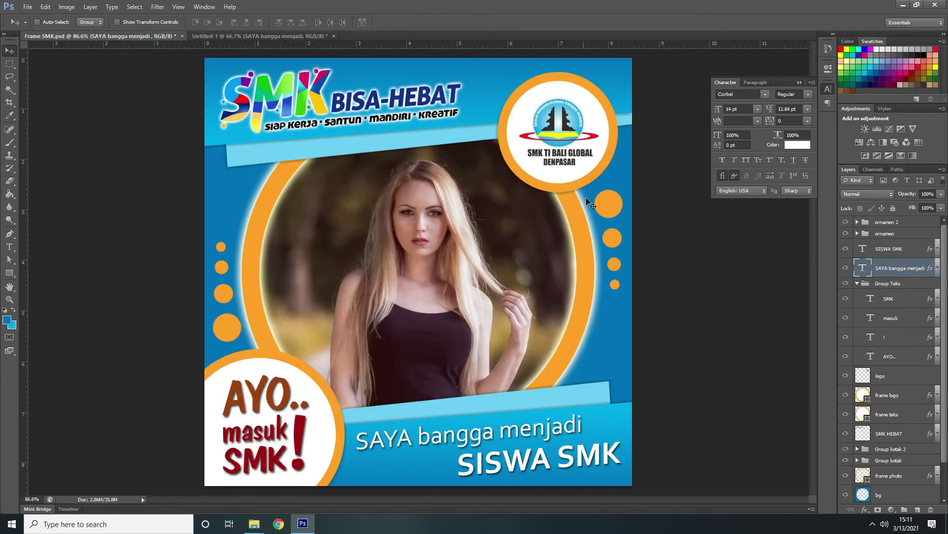
pyautogui.click(268, 33)
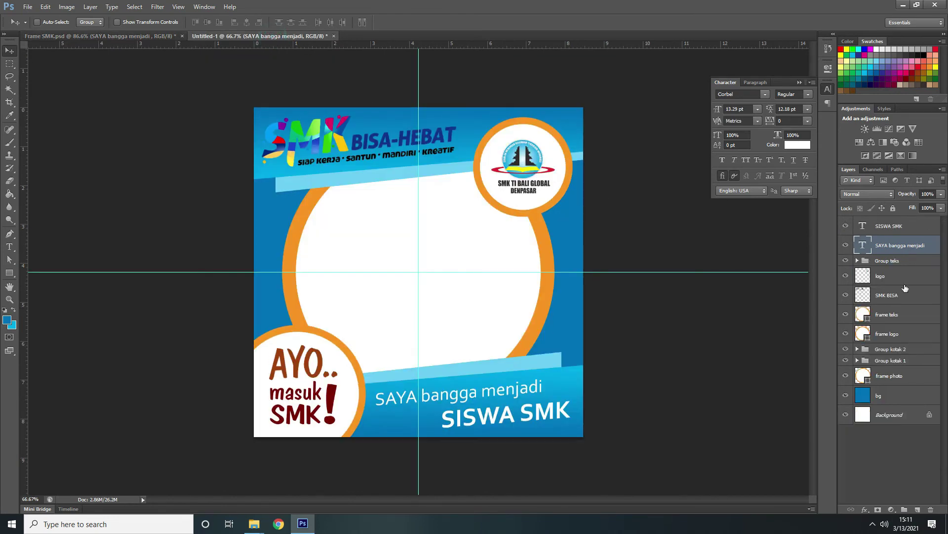
# - Duplicate the "frame logo" layer, place the copy above "frame teks", and move its circle just below the logo circle
pyautogui.click(892, 321)
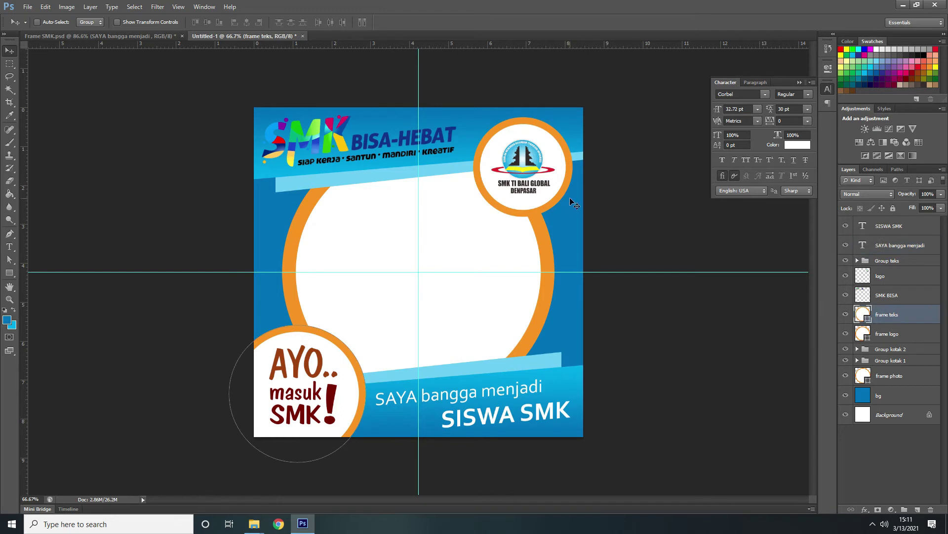
pyautogui.click(904, 334)
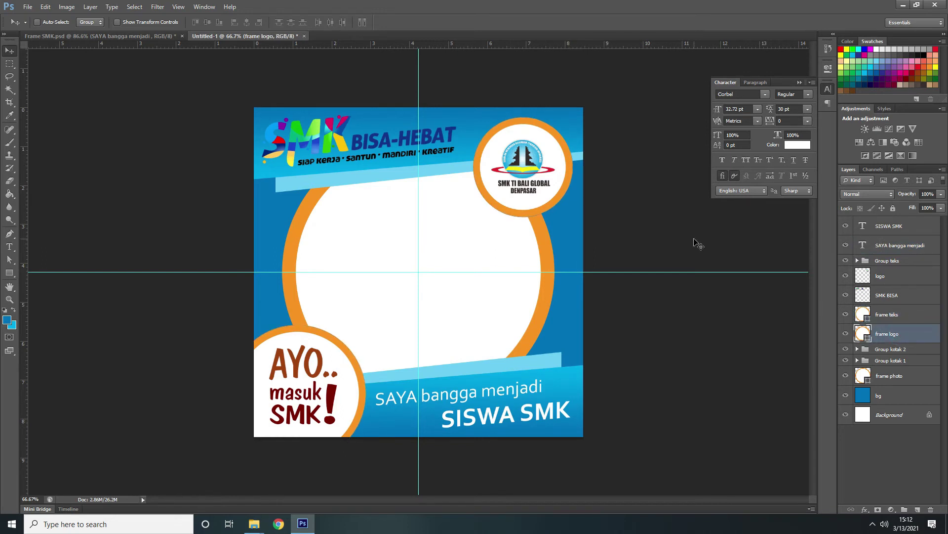
pyautogui.hotkey('ctrl', 'j')
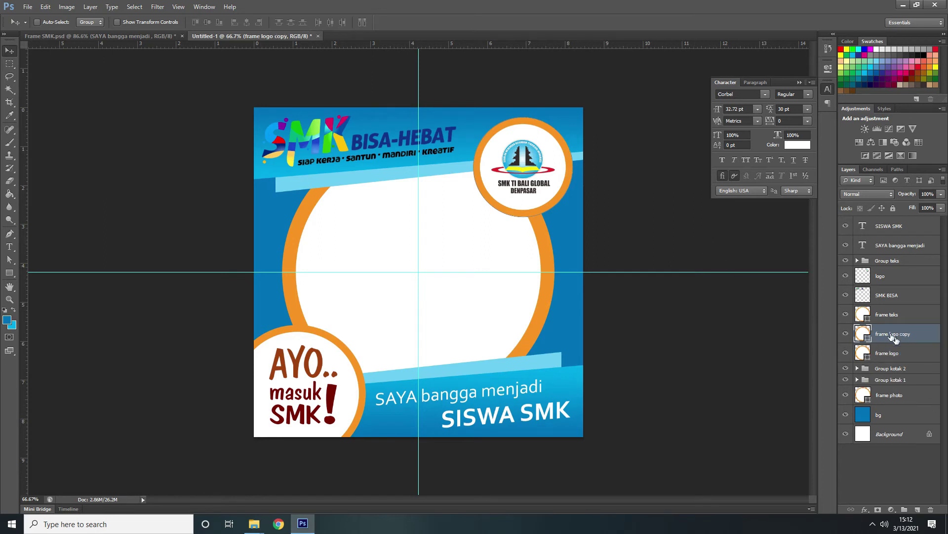
pyautogui.moveTo(897, 336); pyautogui.dragTo(896, 311)
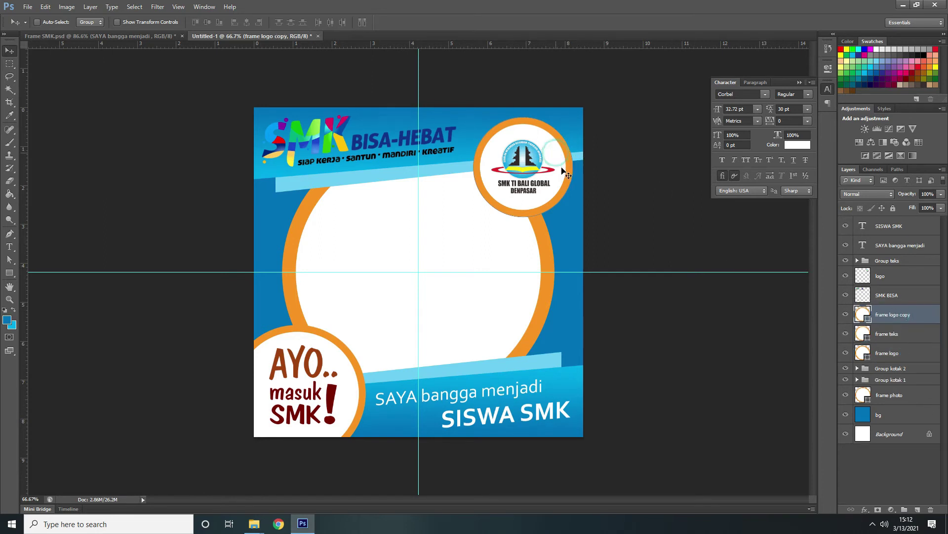
pyautogui.moveTo(562, 170); pyautogui.dragTo(573, 264)
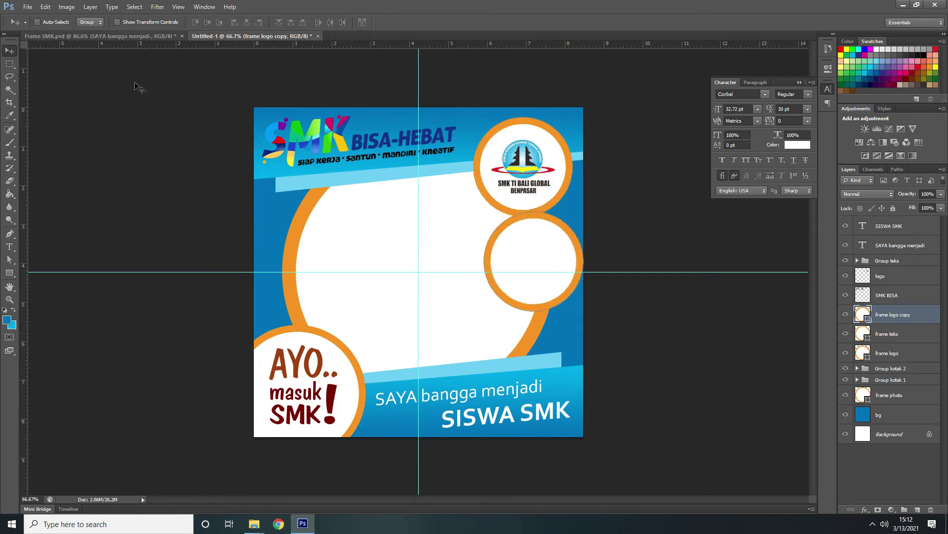
# - Remove the stroke from the copied circle and fill it with the orange used on the frame outlines
pyautogui.click(9, 272)
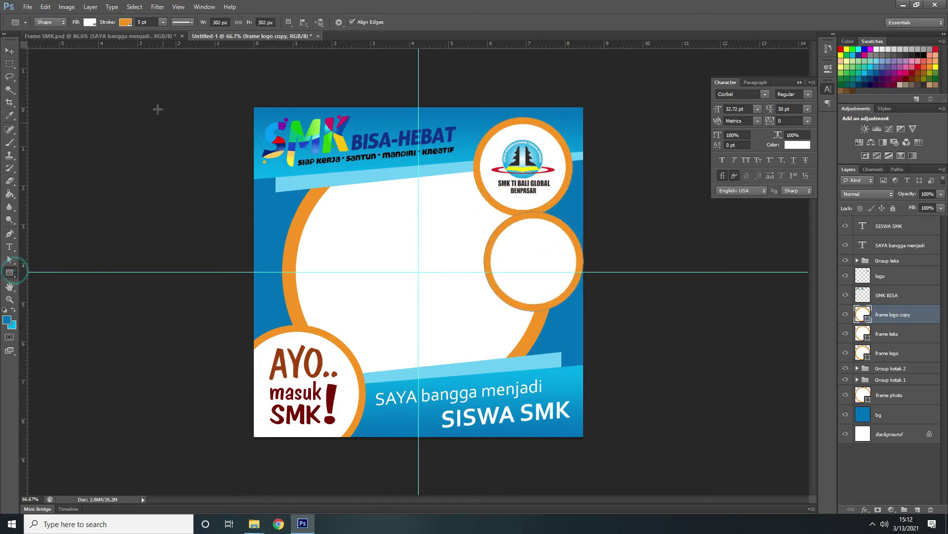
pyautogui.click(126, 23)
pyautogui.click(85, 42)
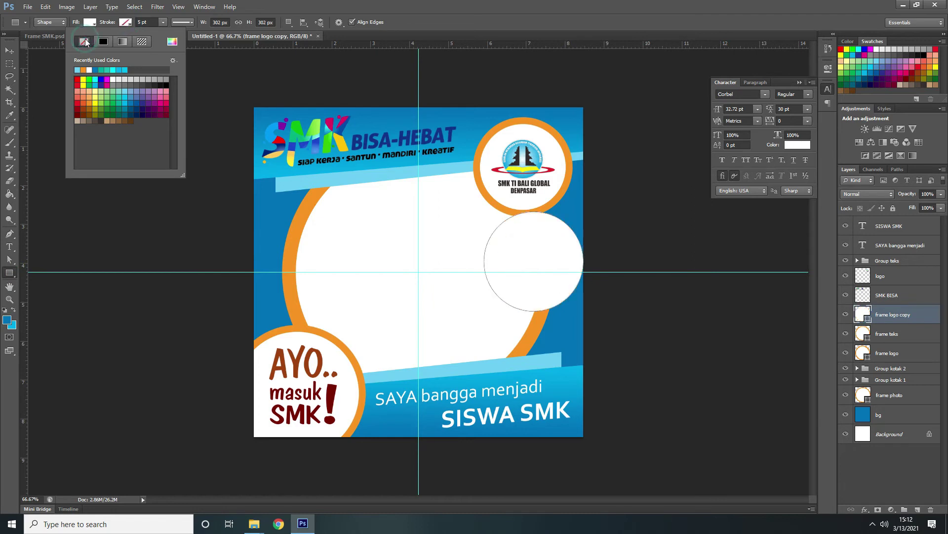
pyautogui.click(339, 38)
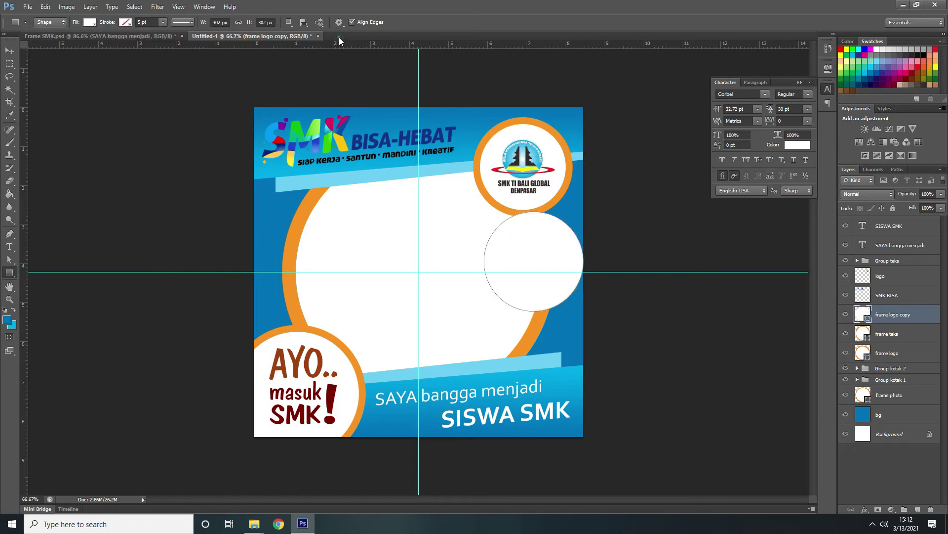
pyautogui.click(91, 23)
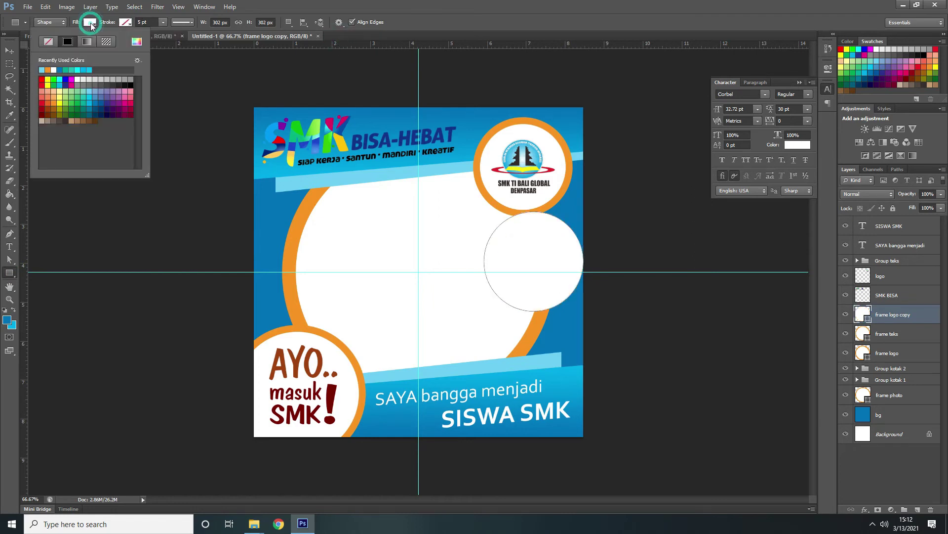
pyautogui.click(48, 69)
pyautogui.click(443, 35)
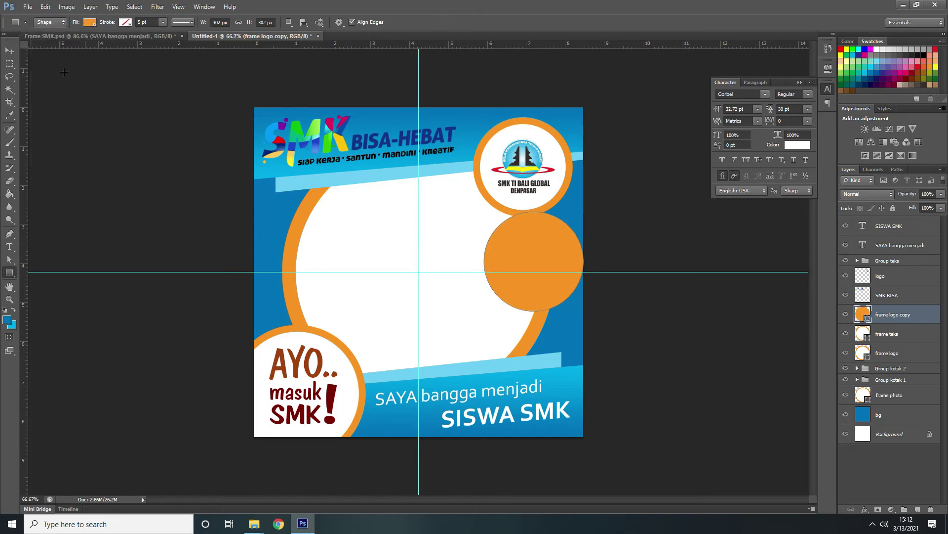
# - Scale the orange circle proportionally to about 25% and place it below the logo circle near the canvas edge
pyautogui.click(9, 50)
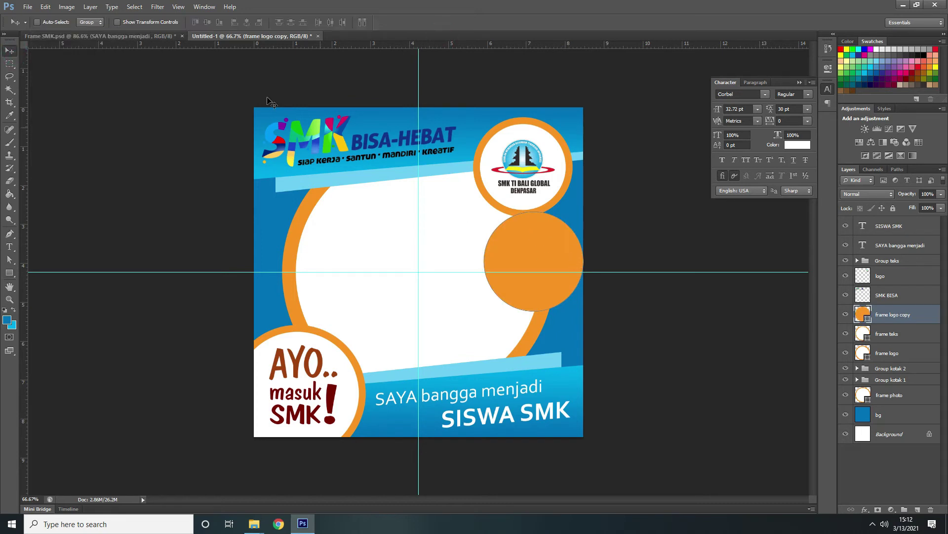
pyautogui.click(164, 21)
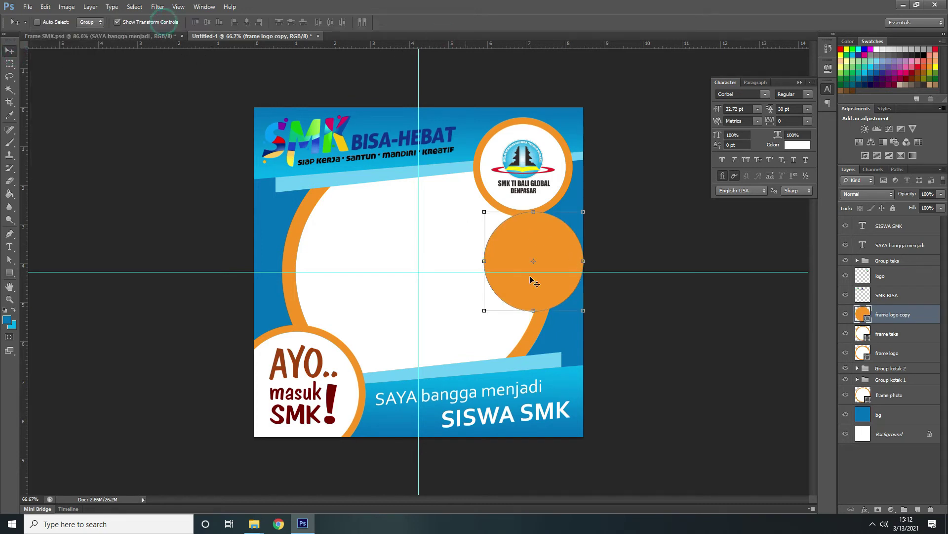
pyautogui.click(484, 212)
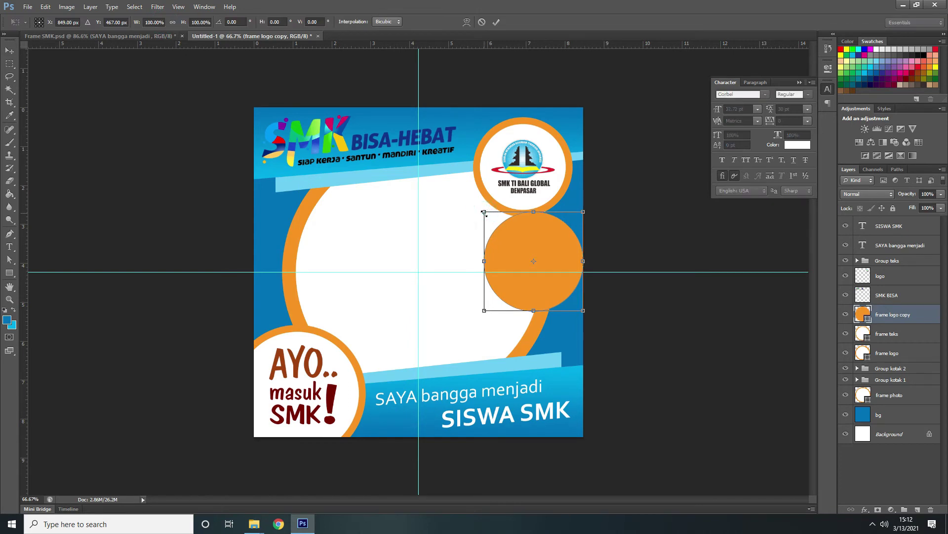
pyautogui.moveTo(484, 212); pyautogui.dragTo(560, 222)
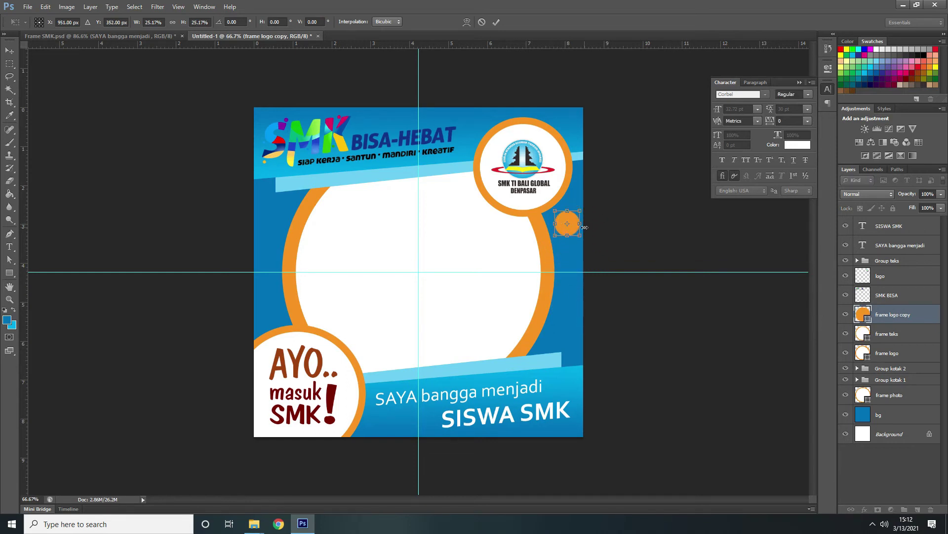
pyautogui.hotkey('ctrl', '+')
pyautogui.scroll(3, 692, 313)
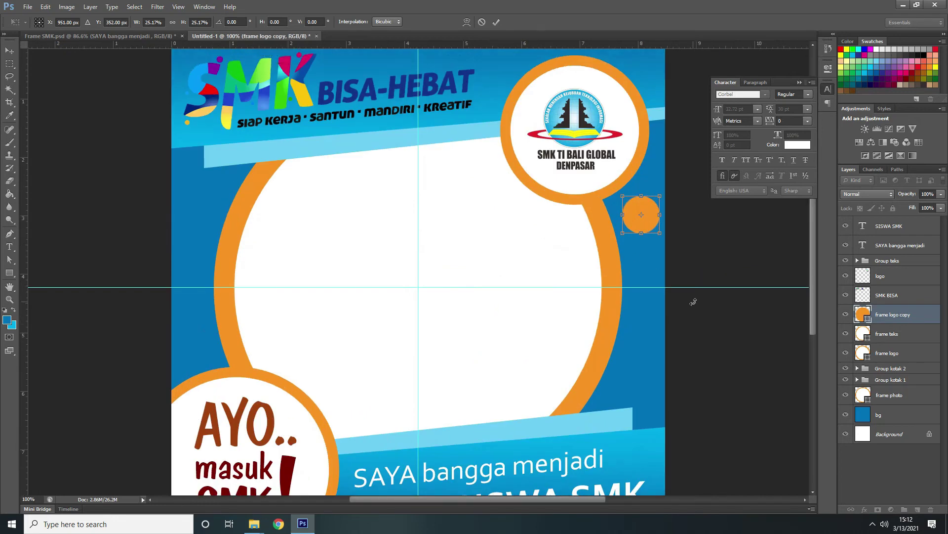
pyautogui.press('Left')
pyautogui.press('Left')
pyautogui.press('Left')
pyautogui.press('Left')
pyautogui.press('Left')
pyautogui.press('Left')
pyautogui.press('Left')
pyautogui.press('Left')
pyautogui.press('Left')
pyautogui.press('Left')
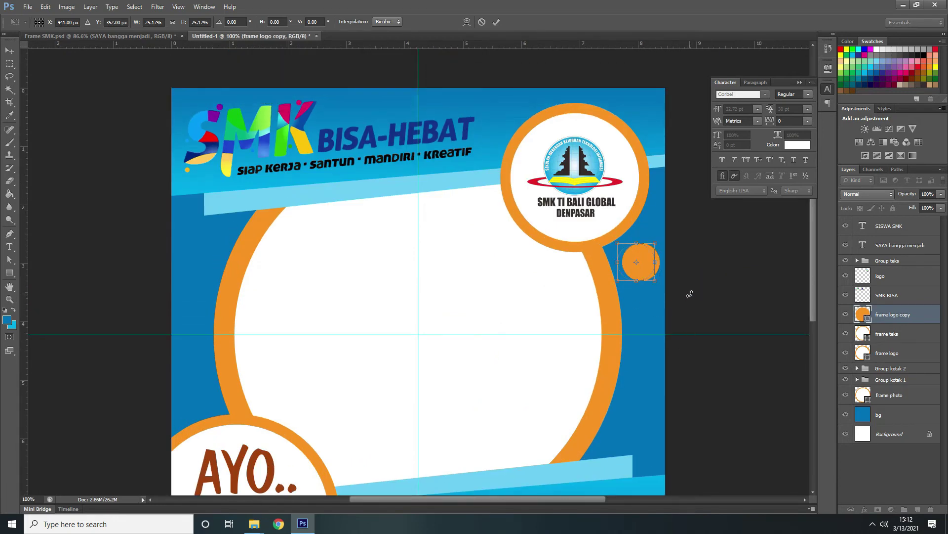
pyautogui.press('Right')
pyautogui.press('Right')
pyautogui.press('Right')
pyautogui.press('Right')
pyautogui.press('Right')
pyautogui.press('Right')
pyautogui.press('Right')
pyautogui.press('Right')
pyautogui.press('Right')
pyautogui.press('Right')
# - Reduce the orange circle further to about 22%, hide its transform controls, and shift it slightly upward
pyautogui.moveTo(660, 280); pyautogui.dragTo(656, 277)
pyautogui.press('Return')
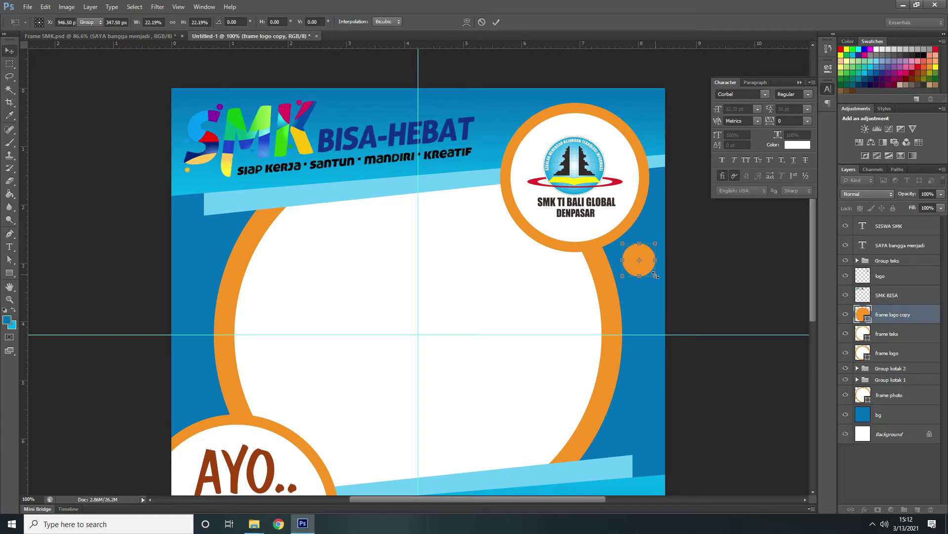
pyautogui.click(139, 22)
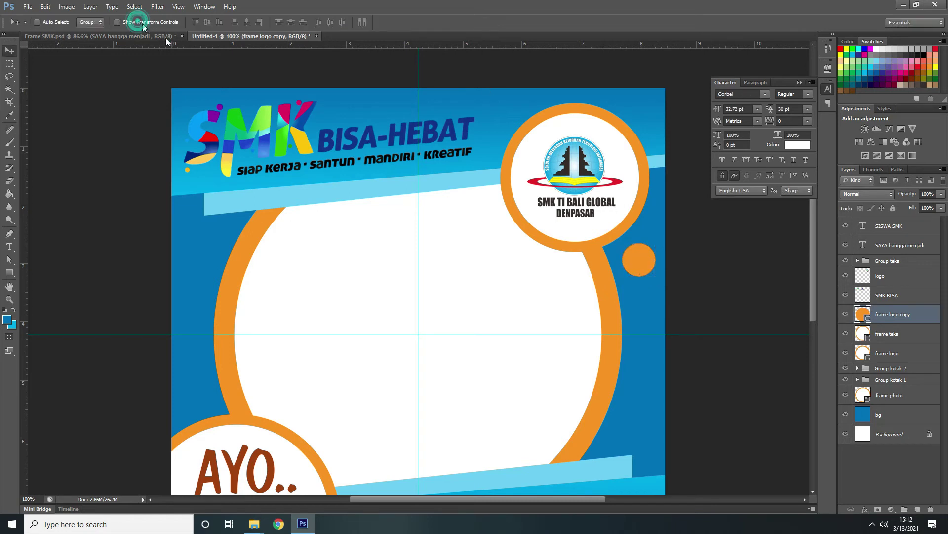
pyautogui.moveTo(643, 265); pyautogui.dragTo(641, 260)
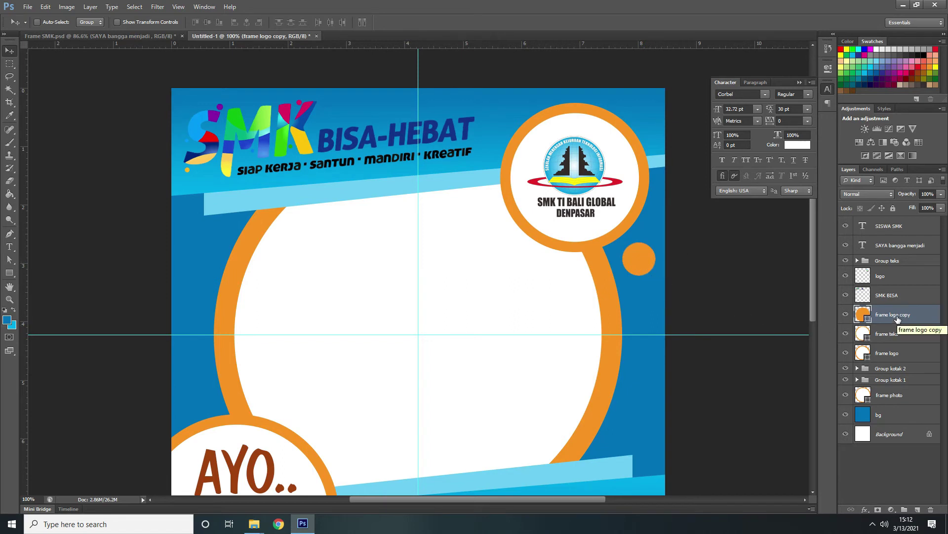
# - Duplicate the small orange circle and position the copy about 0.70 cm directly below it
pyautogui.hotkey('ctrl', 'j')
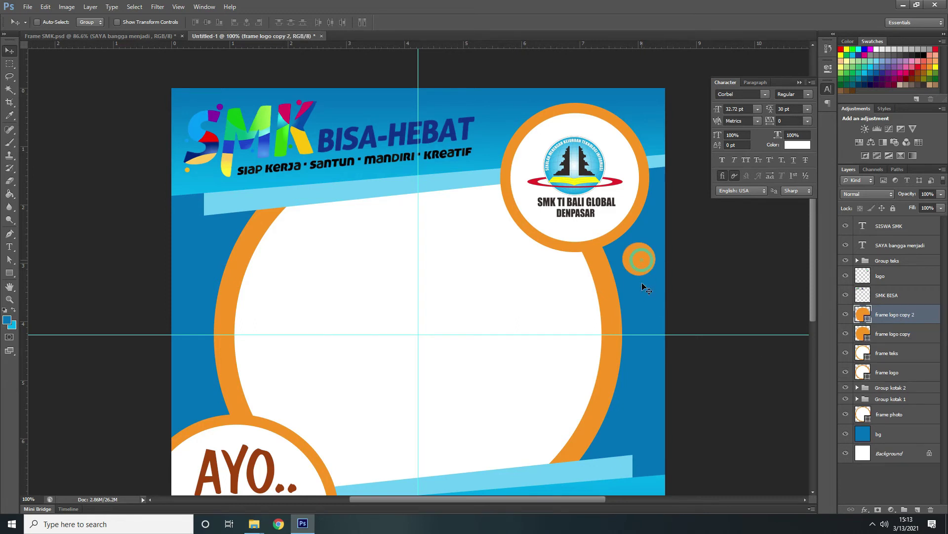
pyautogui.hotkey('shift', 'Down')
pyautogui.hotkey('shift', 'Down')
pyautogui.hotkey('shift', 'Down')
pyautogui.hotkey('shift', 'Down')
pyautogui.hotkey('shift', 'Down')
pyautogui.hotkey('shift', 'Down')
pyautogui.hotkey('shift', 'Down')
pyautogui.hotkey('shift', 'Down')
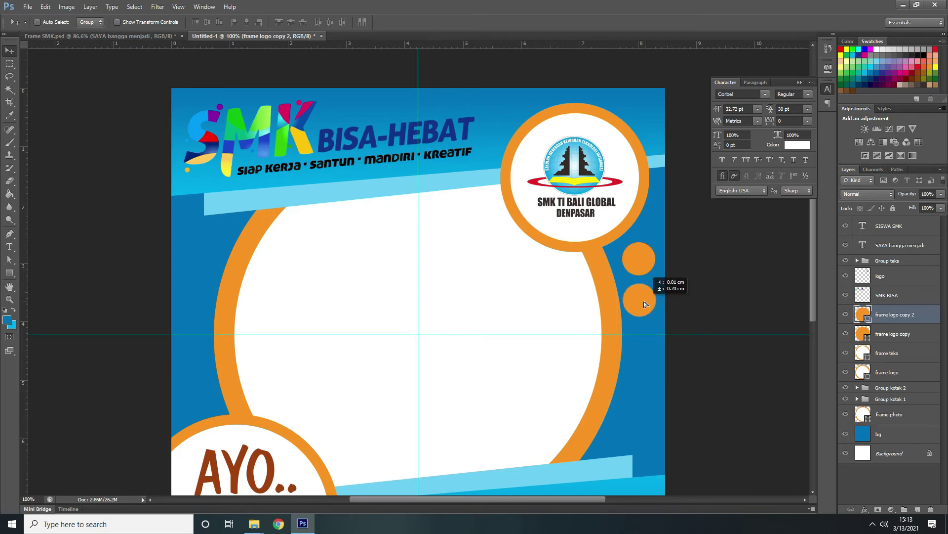
# - Shrink the second orange circle to about three quarters of the first one's size and shift it right about 14 px
pyautogui.click(124, 22)
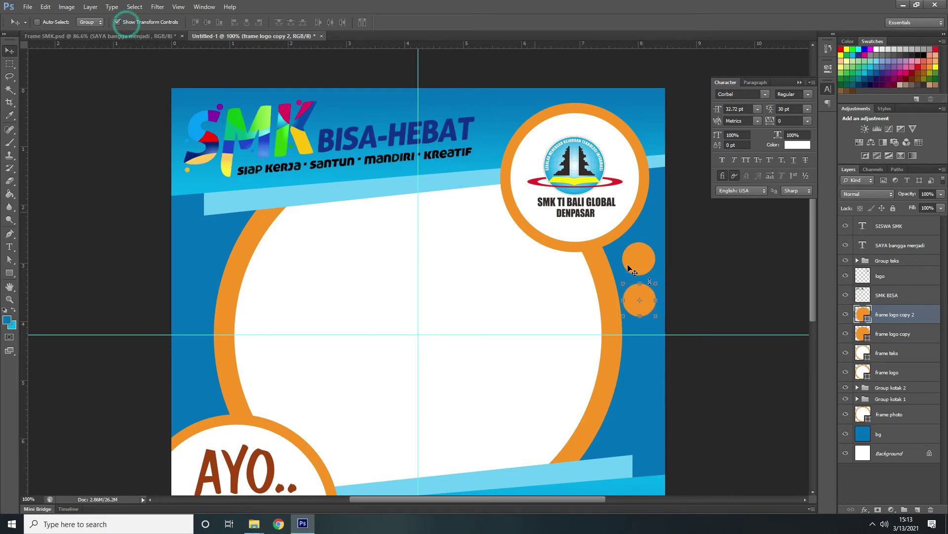
pyautogui.moveTo(654, 315); pyautogui.dragTo(652, 312)
pyautogui.moveTo(650, 311); pyautogui.dragTo(646, 311)
pyautogui.press('Return')
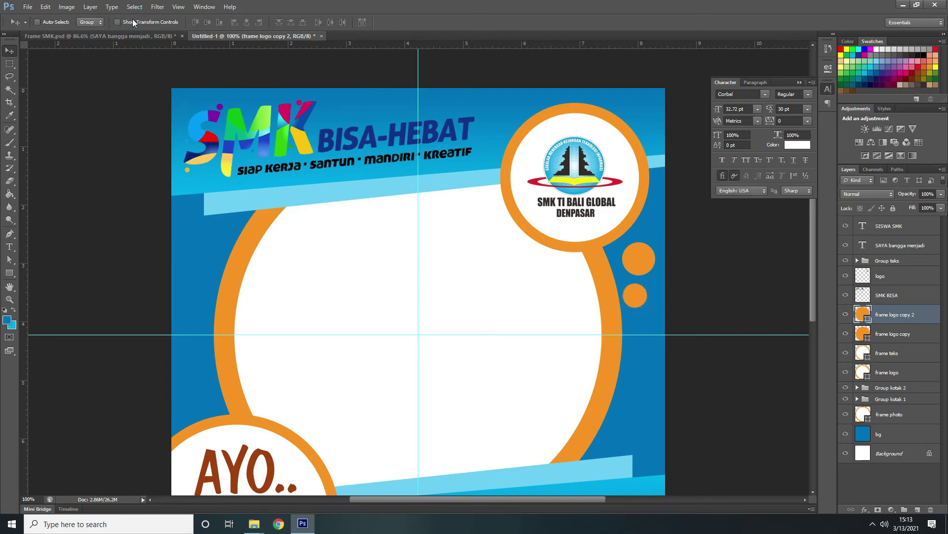
pyautogui.hotkey('shift', 'Right')
pyautogui.press('Right')
pyautogui.press('Right')
pyautogui.press('Right')
pyautogui.press('Right')
# - Duplicate the second orange circle and move the copy about 60 px down to form a third dot
pyautogui.hotkey('ctrl', 'j')
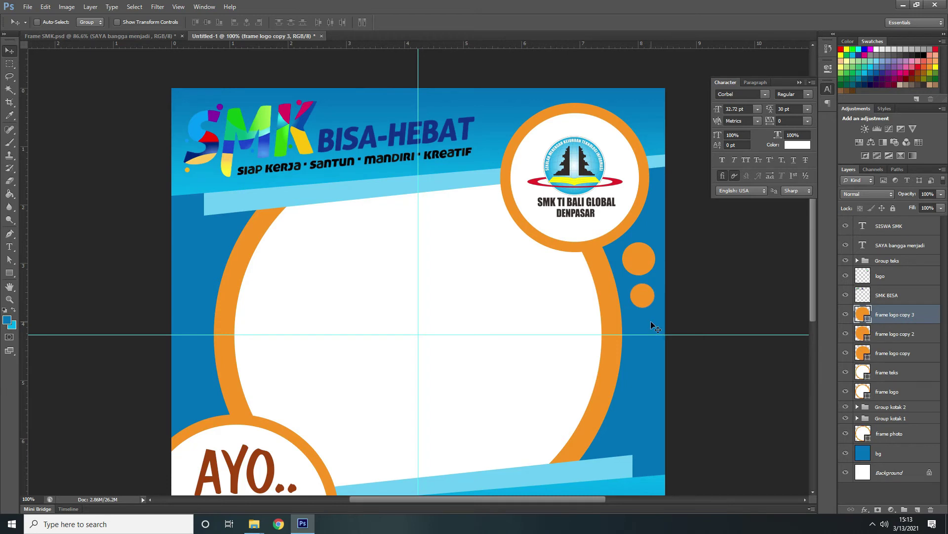
pyautogui.hotkey('shift', 'Down')
pyautogui.hotkey('shift', 'Down')
pyautogui.hotkey('shift', 'Down')
pyautogui.hotkey('shift', 'Down')
pyautogui.hotkey('shift', 'Down')
pyautogui.hotkey('shift', 'Down')
pyautogui.hotkey('shift', 'Down')
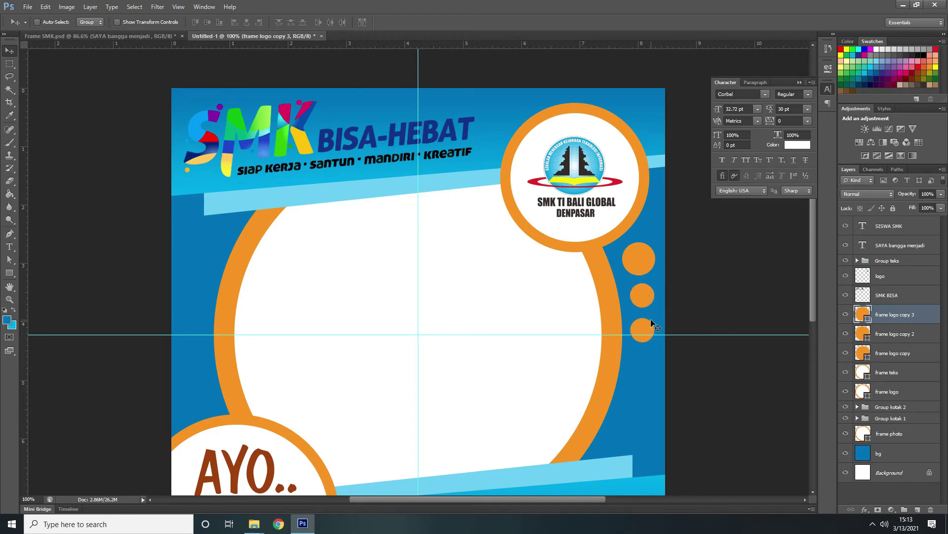
pyautogui.hotkey('shift', 'Up')
# - Scale the third orange circle proportionally to about 71%
pyautogui.click(167, 22)
pyautogui.hotkey('ctrl', '+')
pyautogui.moveTo(588, 500); pyautogui.dragTo(681, 396)
pyautogui.scroll(-2, 681, 397)
pyautogui.hotkey('ctrl', 't')
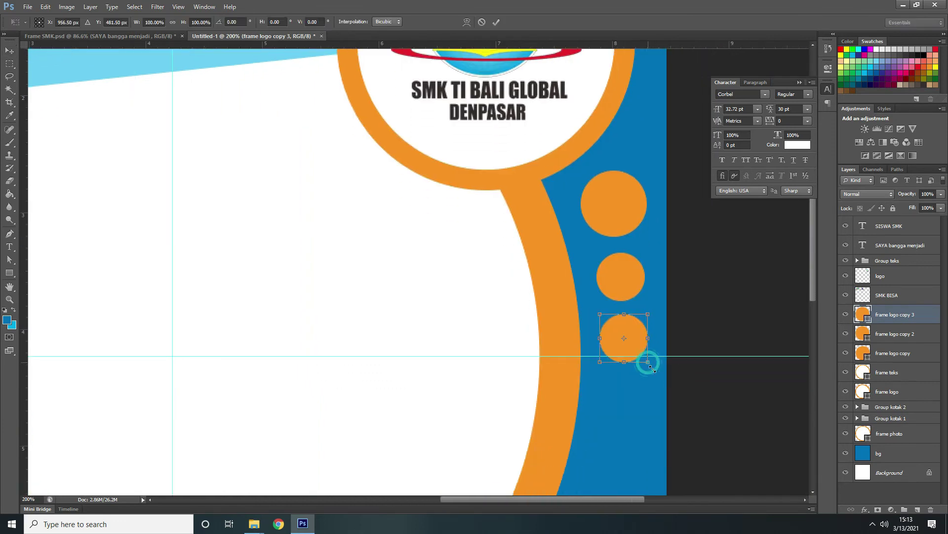
pyautogui.moveTo(649, 362); pyautogui.dragTo(637, 350)
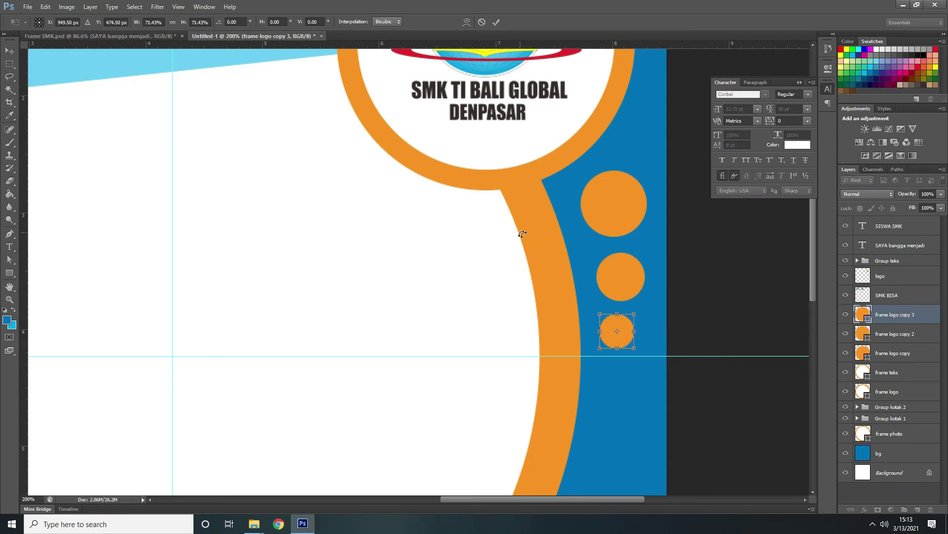
pyautogui.click(497, 22)
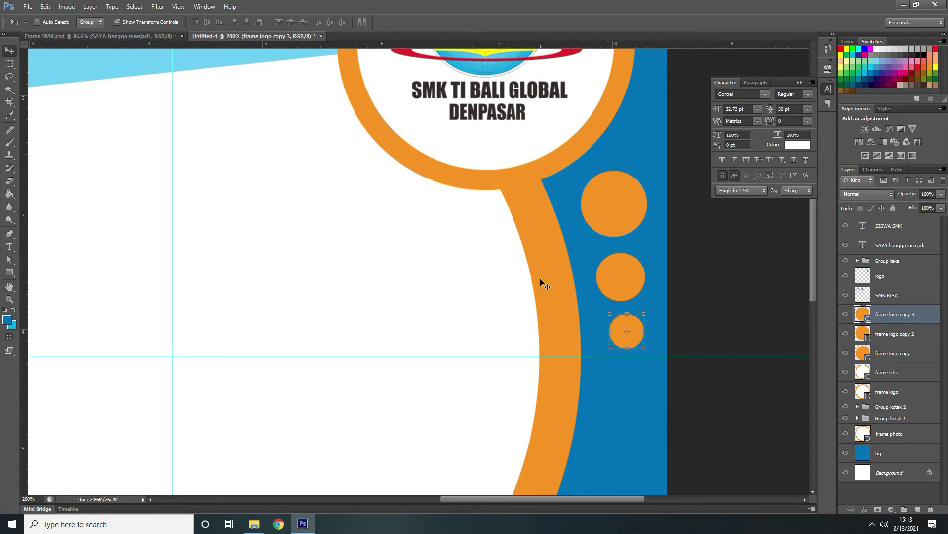
# - Nudge the third orange circle about 7 px right and 1 px down beneath the second one
pyautogui.press('Right')
pyautogui.press('Right')
pyautogui.press('Right')
pyautogui.press('Right')
pyautogui.press('Right')
pyautogui.press('Right')
pyautogui.press('Right')
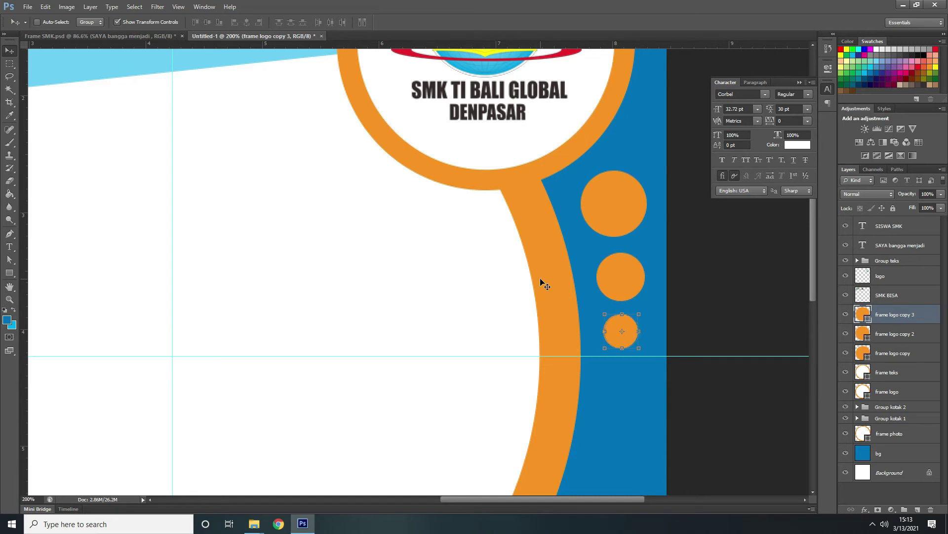
pyautogui.press('Down')
# - Duplicate the third orange circle and move the copy about 50 px down to form a fourth dot
pyautogui.scroll(-3, 751, 353)
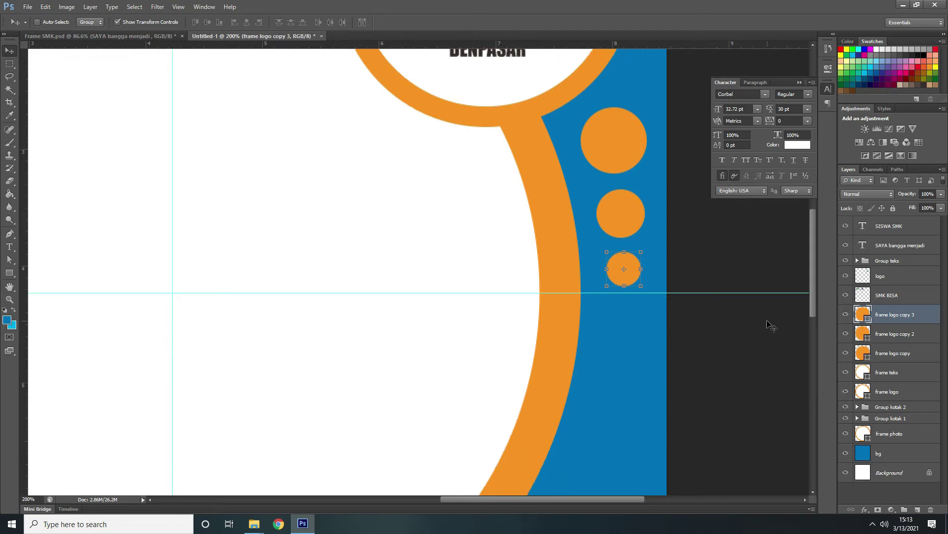
pyautogui.hotkey('ctrl', 'j')
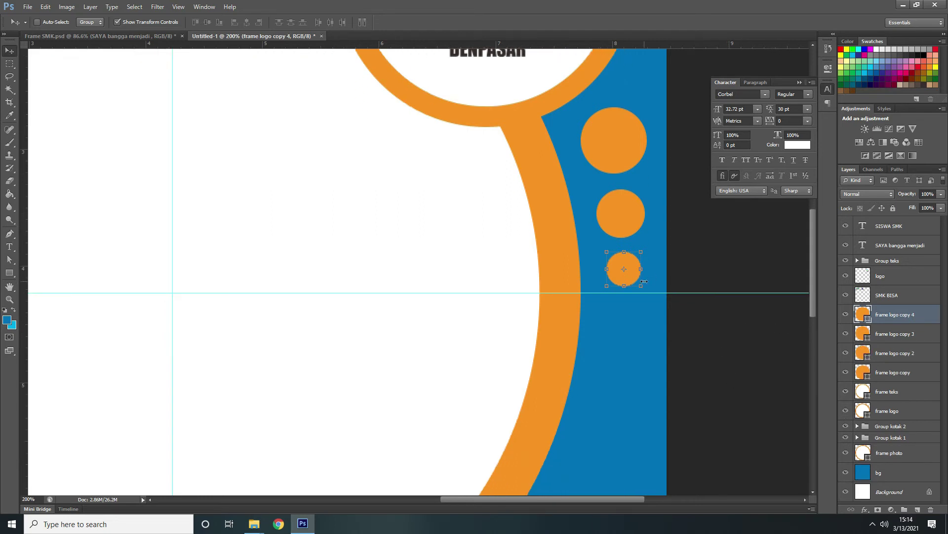
pyautogui.hotkey('shift', 'Down')
pyautogui.hotkey('shift', 'Down')
pyautogui.hotkey('shift', 'Down')
pyautogui.hotkey('shift', 'Down')
pyautogui.hotkey('shift', 'Down')
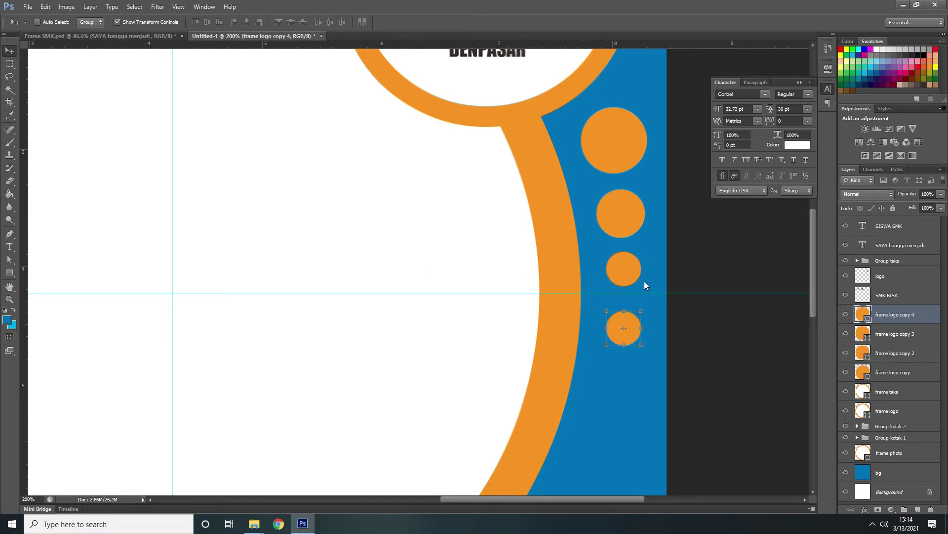
pyautogui.hotkey('shift', 'Up')
pyautogui.hotkey('shift', 'Up')
pyautogui.hotkey('shift', 'Down')
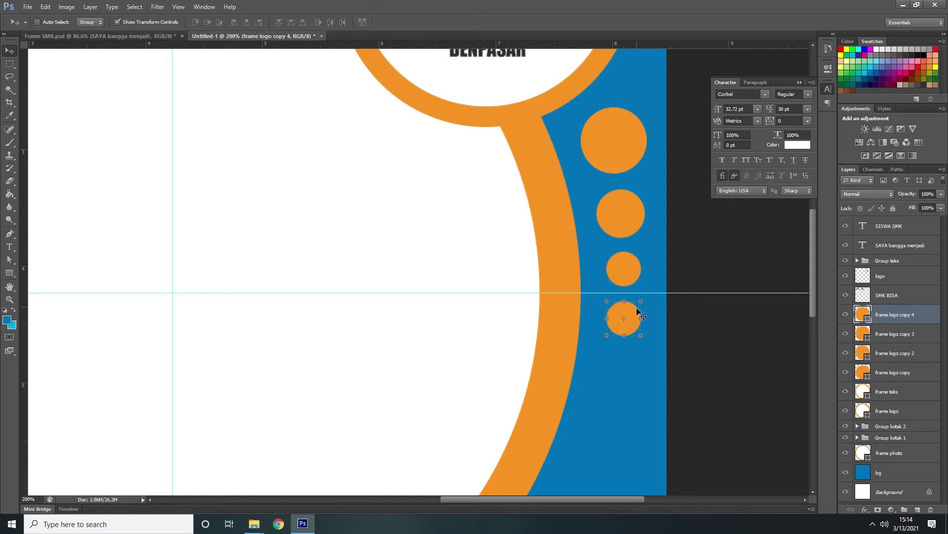
# - Scale the fourth orange circle proportionally to about 77% and nudge it about 3 px left beneath the third one
pyautogui.moveTo(607, 337); pyautogui.dragTo(612, 327)
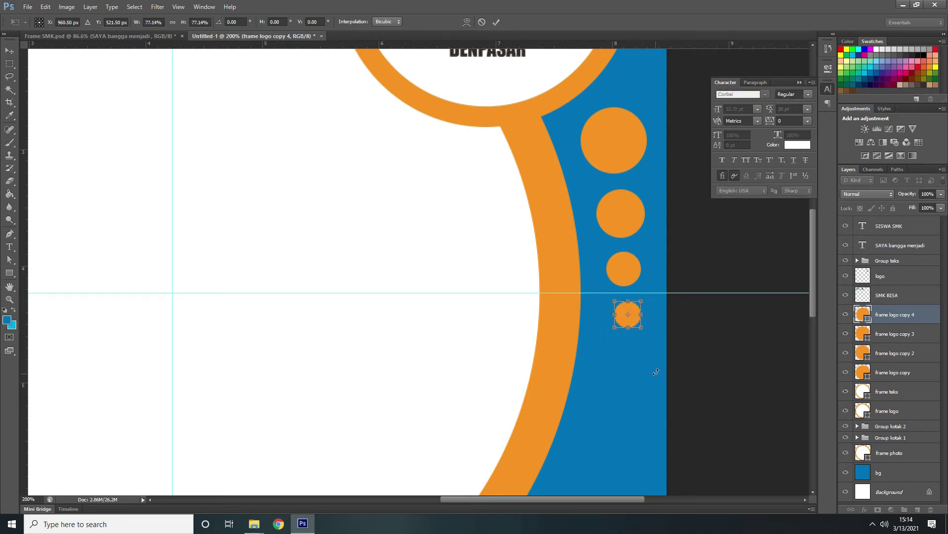
pyautogui.press('Left')
pyautogui.press('Left')
pyautogui.press('Left')
pyautogui.press('Left')
pyautogui.press('Left')
pyautogui.press('Left')
pyautogui.press('Left')
pyautogui.press('Left')
pyautogui.press('Right')
pyautogui.press('Right')
pyautogui.press('Right')
pyautogui.press('Right')
pyautogui.press('Right')
pyautogui.press('Right')
pyautogui.press('Left')
pyautogui.press('Left')
pyautogui.press('Right')
pyautogui.press('Return')
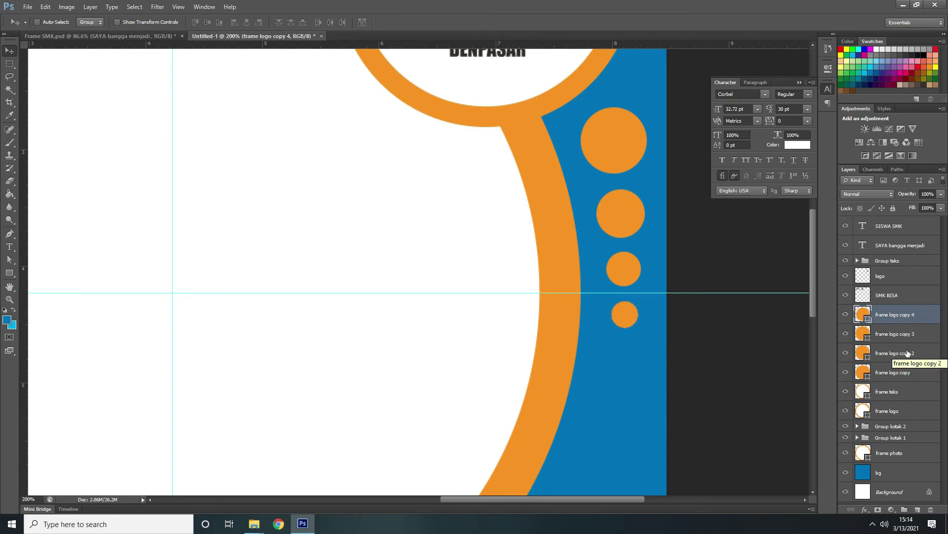
pyautogui.hotkey('ctrl', 'g')
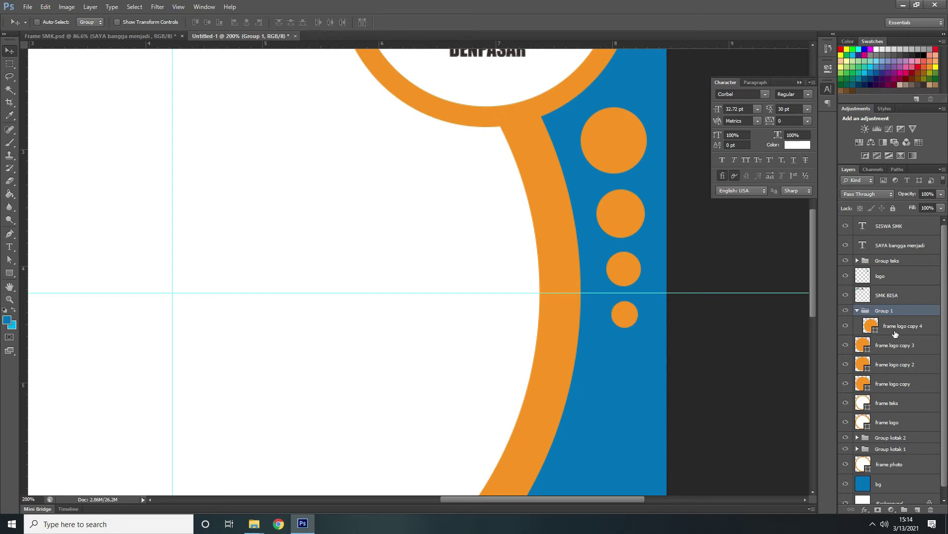
pyautogui.click(858, 311)
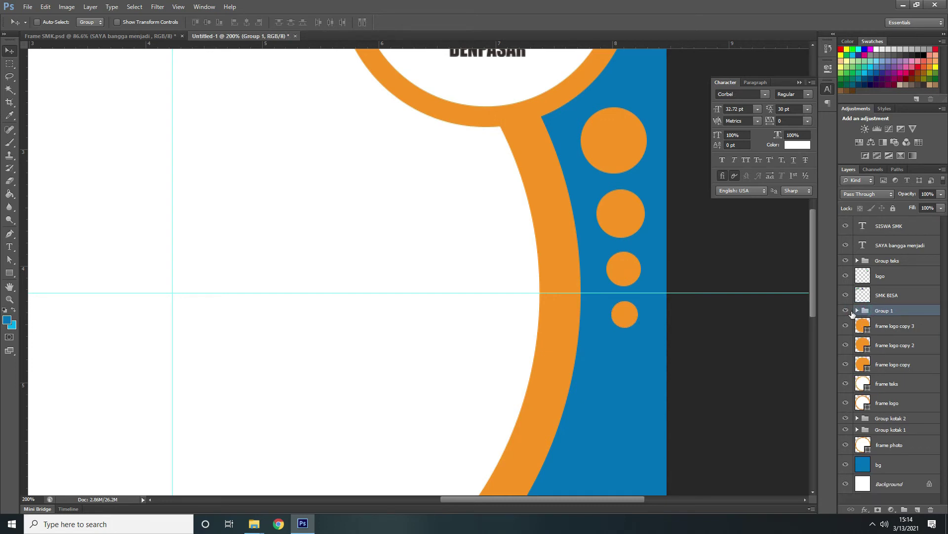
pyautogui.click(846, 311)
pyautogui.click(846, 311)
pyautogui.hotkey('ctrl', 'shift', 'g')
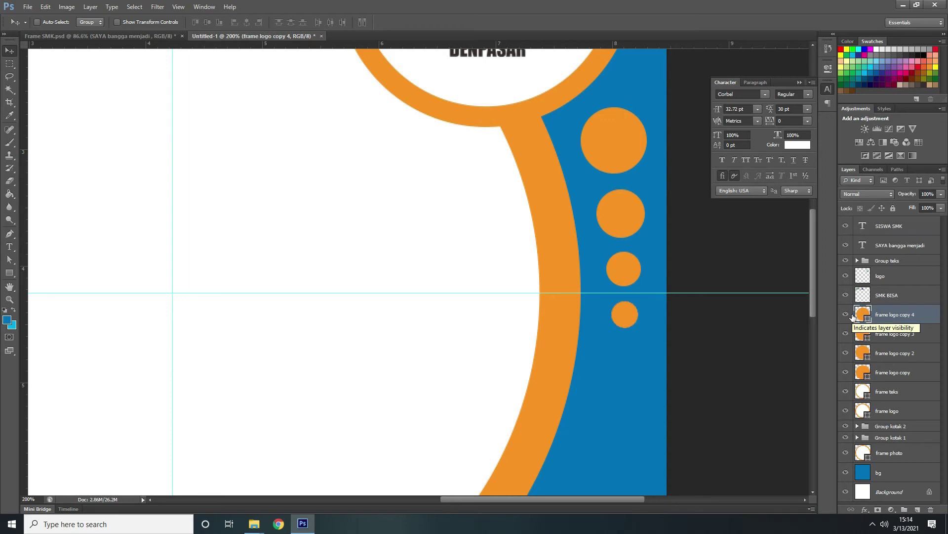
# - Group the four orange circle layers, from frame logo copy to frame logo copy 4, and name the group ornamen
pyautogui.keyDown('shift'); pyautogui.click(905, 373); pyautogui.keyUp('shift')
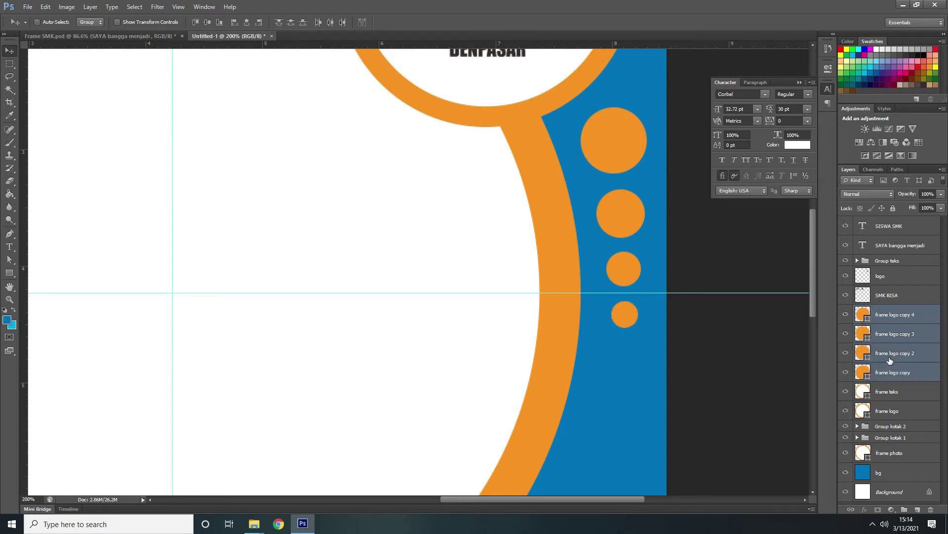
pyautogui.hotkey('ctrl', 'g')
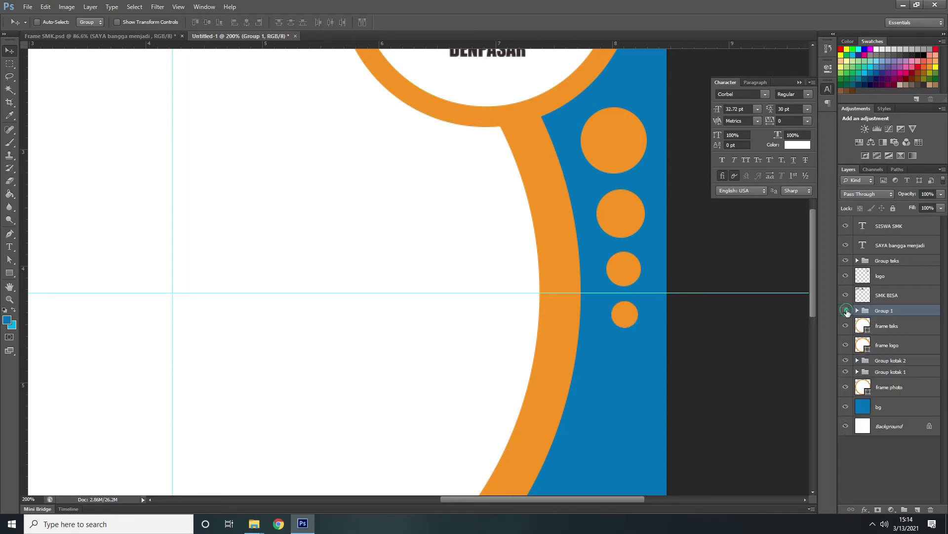
pyautogui.click(846, 310)
pyautogui.click(846, 310)
pyautogui.doubleClick(891, 310)
pyautogui.write('ornamen')
pyautogui.press('Return')
# - Duplicate the ornamen group and place the copy inside the white photo circle with its transform controls shown
pyautogui.hotkey('ctrl', 'j')
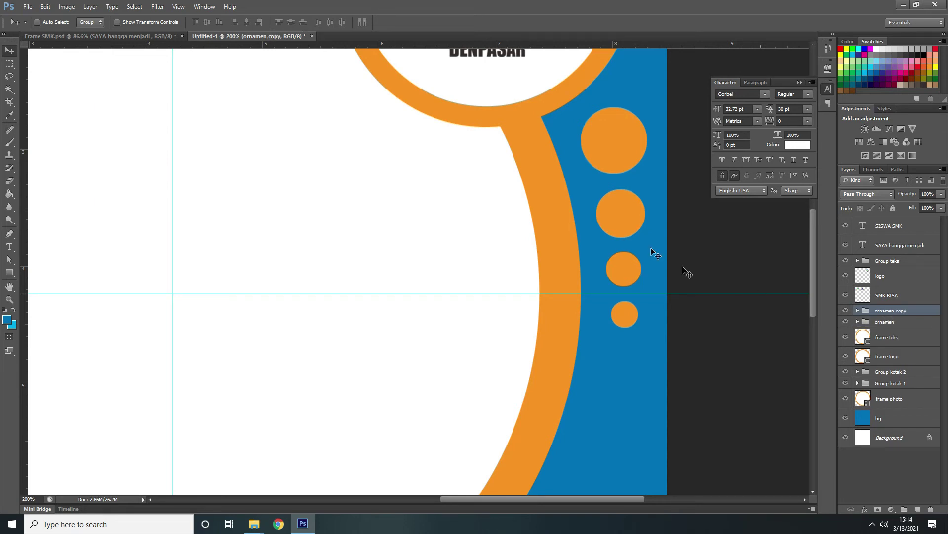
pyautogui.moveTo(507, 278); pyautogui.dragTo(439, 273)
pyautogui.click(117, 21)
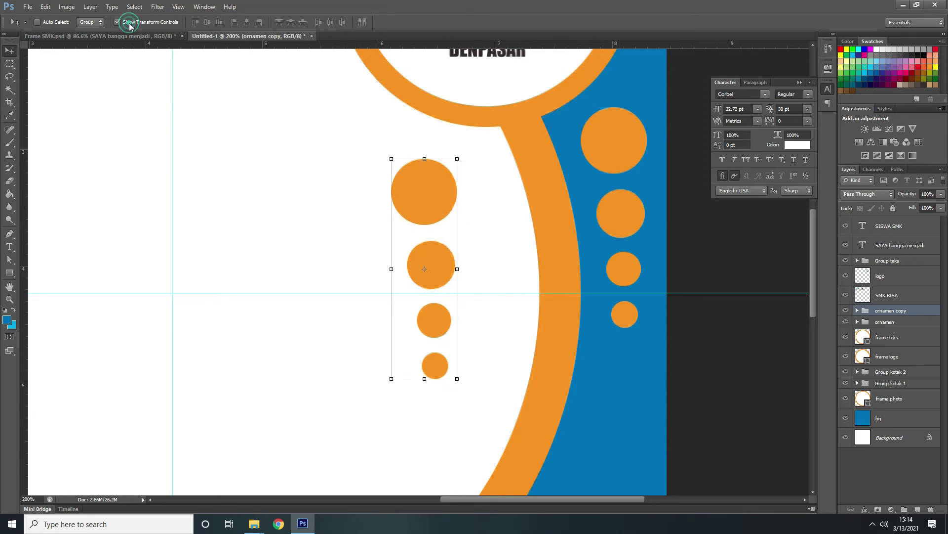
# - Flip the copied dot column both horizontally and vertically so the smallest dot is uppermost
pyautogui.click(406, 157)
pyautogui.rightClick(416, 182)
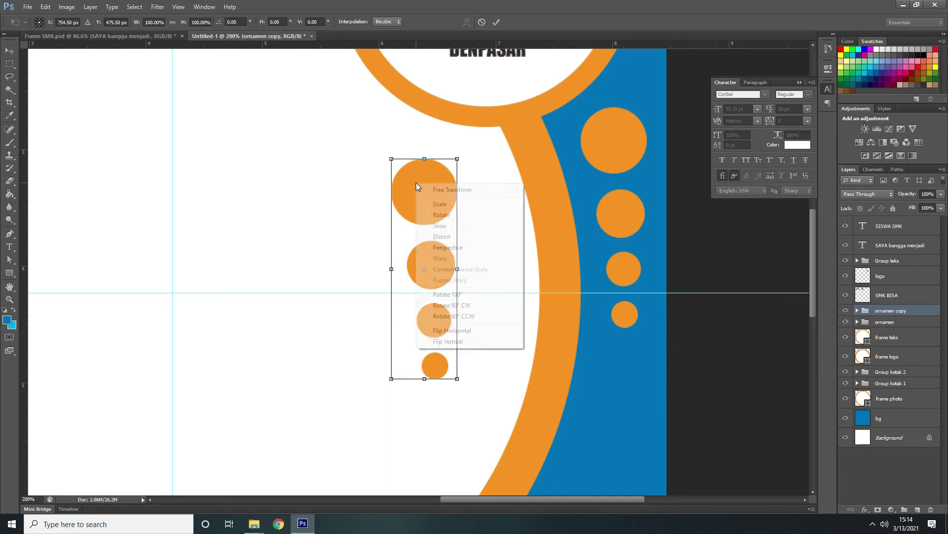
pyautogui.click(477, 328)
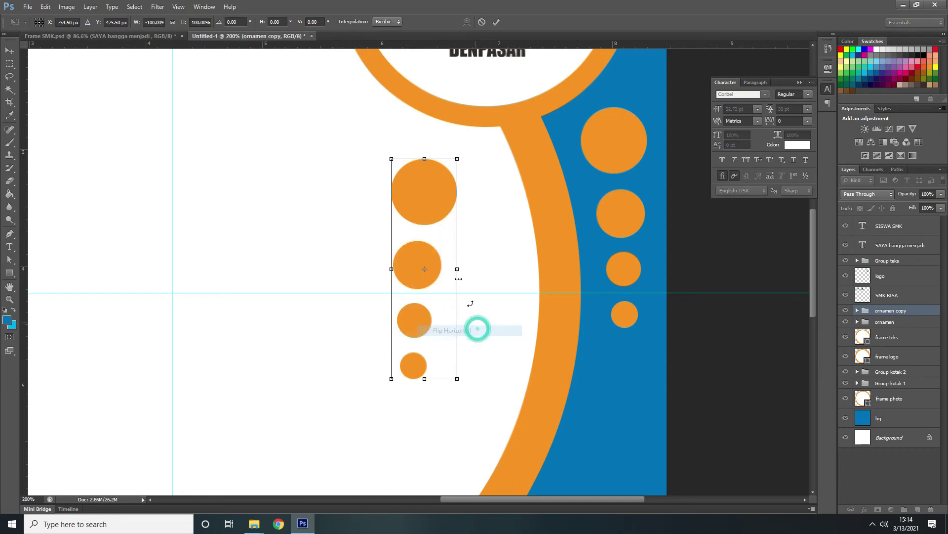
pyautogui.rightClick(425, 200)
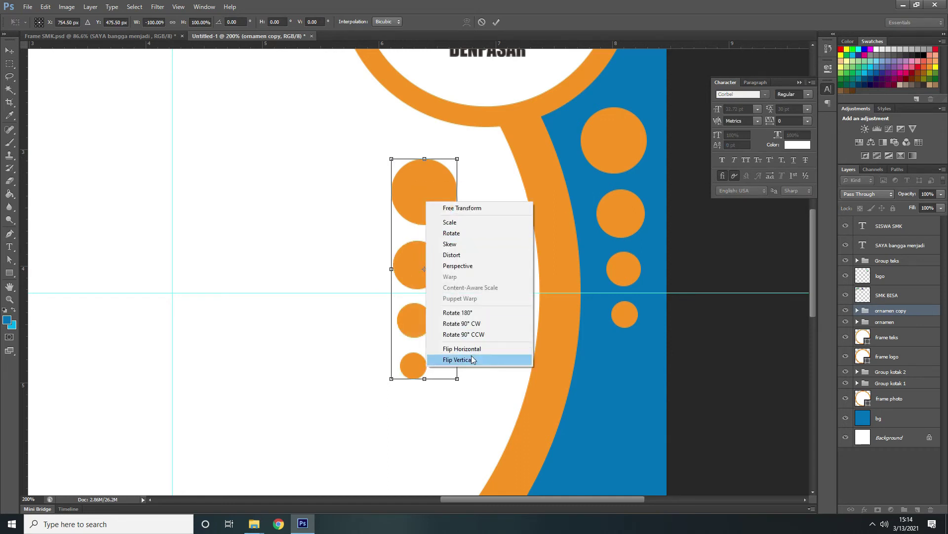
pyautogui.click(471, 359)
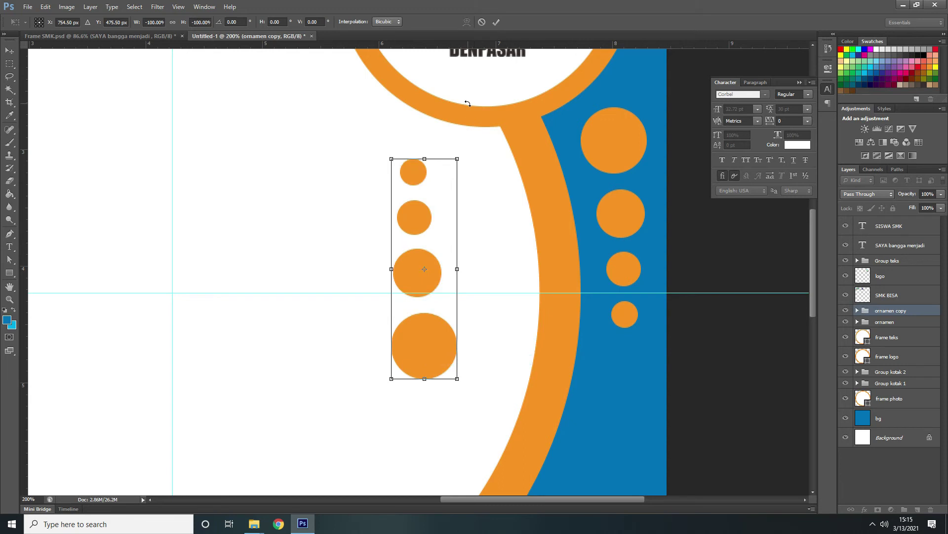
pyautogui.press('Return')
# - Move the flipped dot column onto the blue area left of the photo ring, just above the AYO masuk SMK circle
pyautogui.hotkey('ctrl', '-')
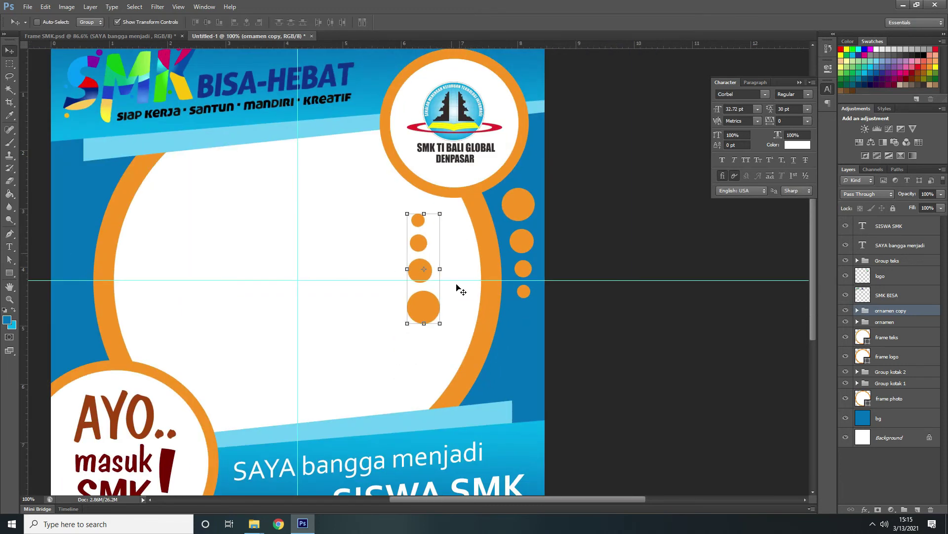
pyautogui.moveTo(520, 499); pyautogui.dragTo(475, 499)
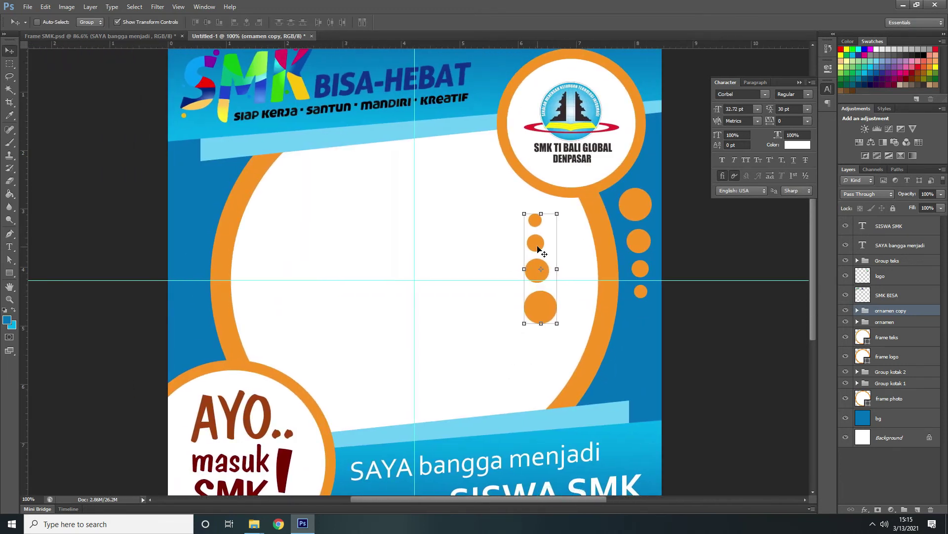
pyautogui.moveTo(536, 247); pyautogui.dragTo(200, 277)
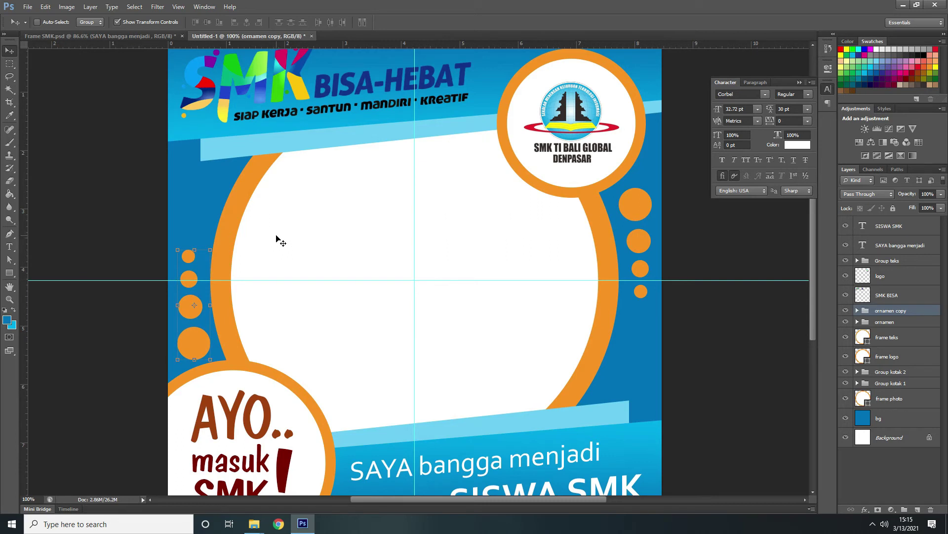
pyautogui.hotkey('shift', 'Up')
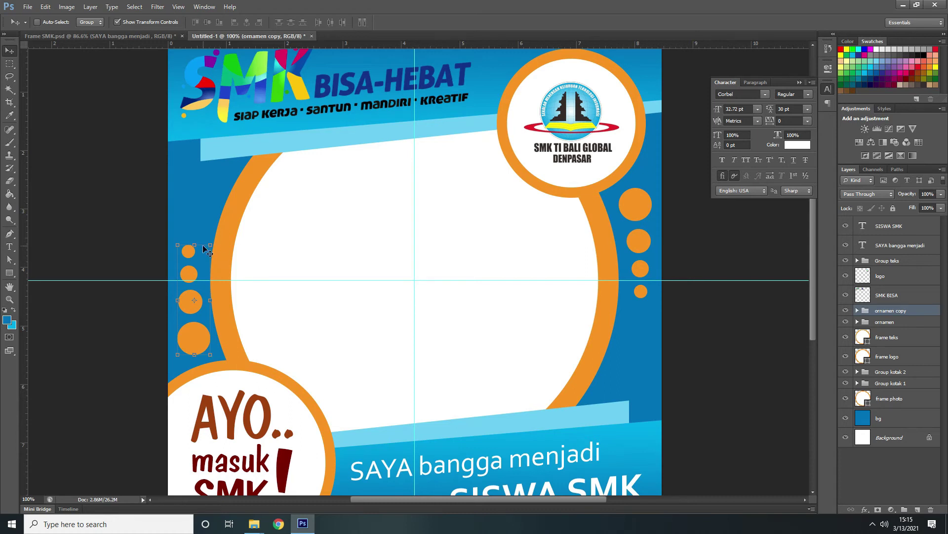
# - Rotate the left dot column about 2.8° clockwise to follow the photo ring, and hide the transform controls
pyautogui.hotkey('ctrl', 't')
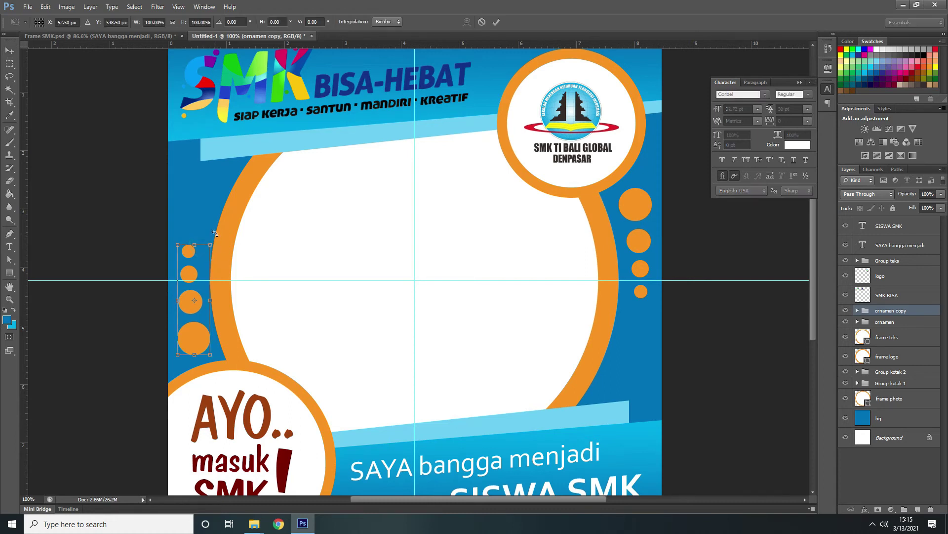
pyautogui.moveTo(216, 235); pyautogui.dragTo(219, 232)
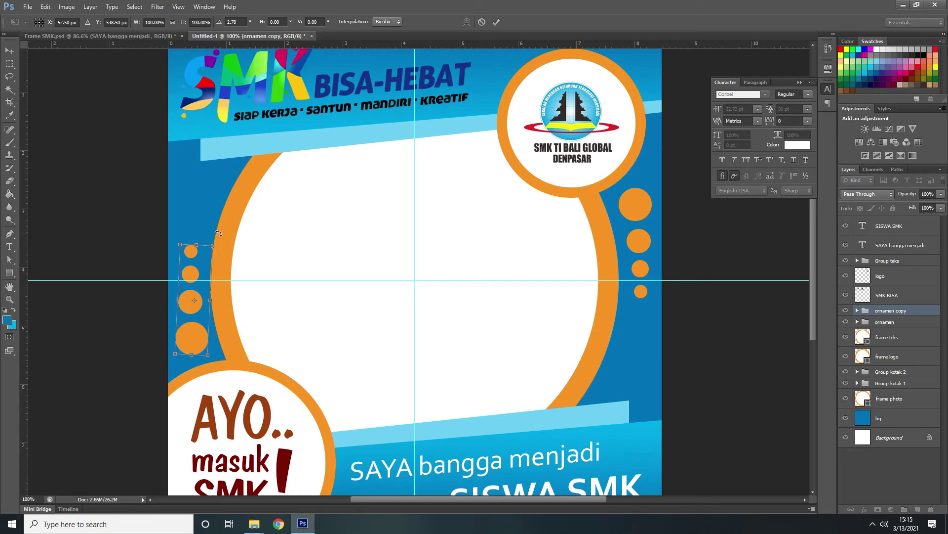
pyautogui.press('Return')
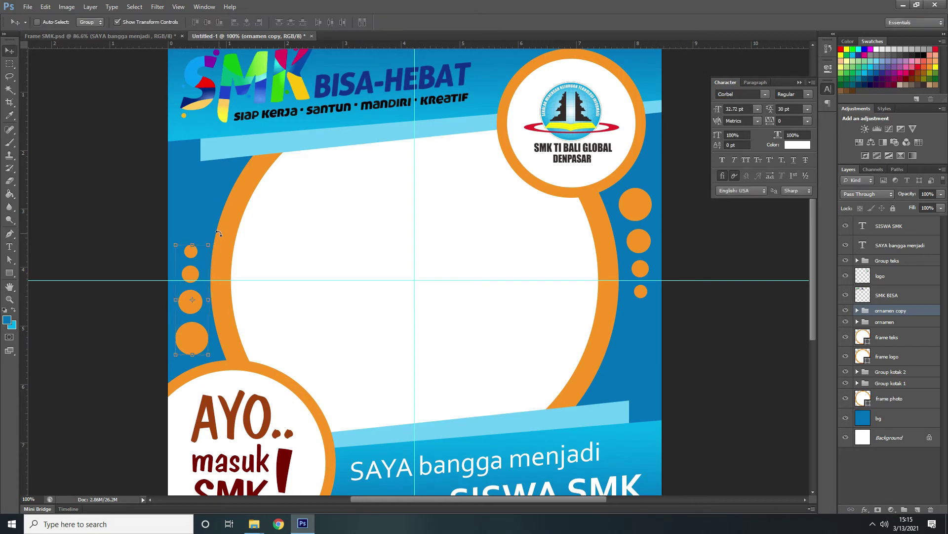
pyautogui.click(138, 23)
pyautogui.hotkey('ctrl', '-')
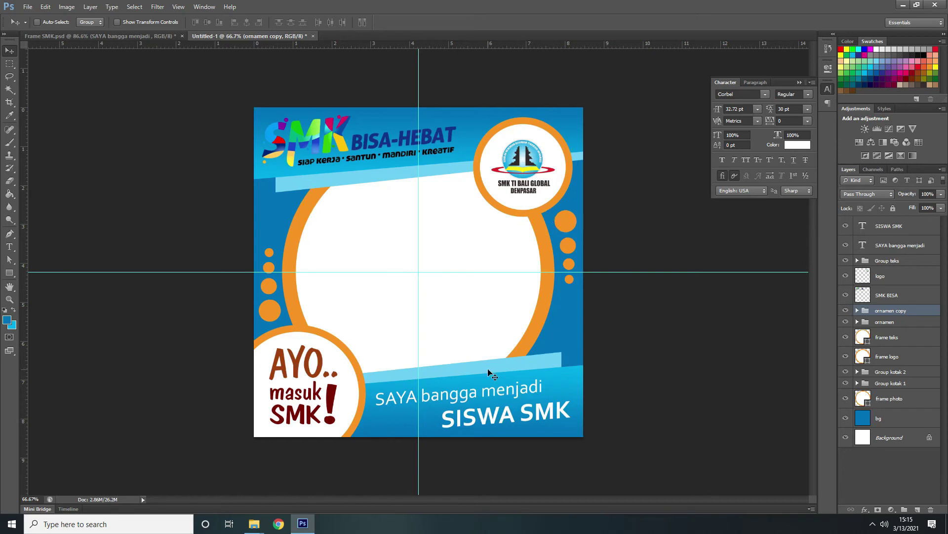
# - Add an Outer Glow effect to the frame photo layer and set the glow color to white (ffffff)
pyautogui.click(893, 398)
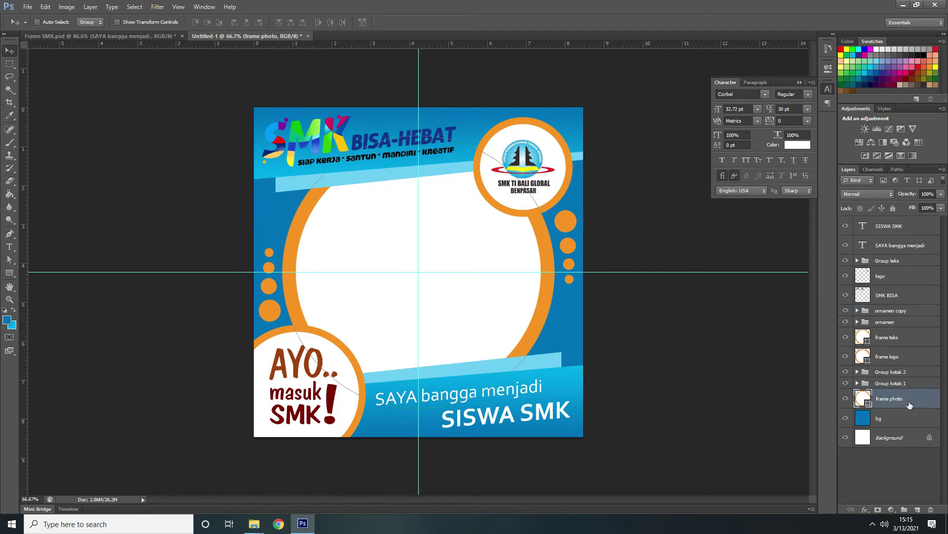
pyautogui.click(865, 509)
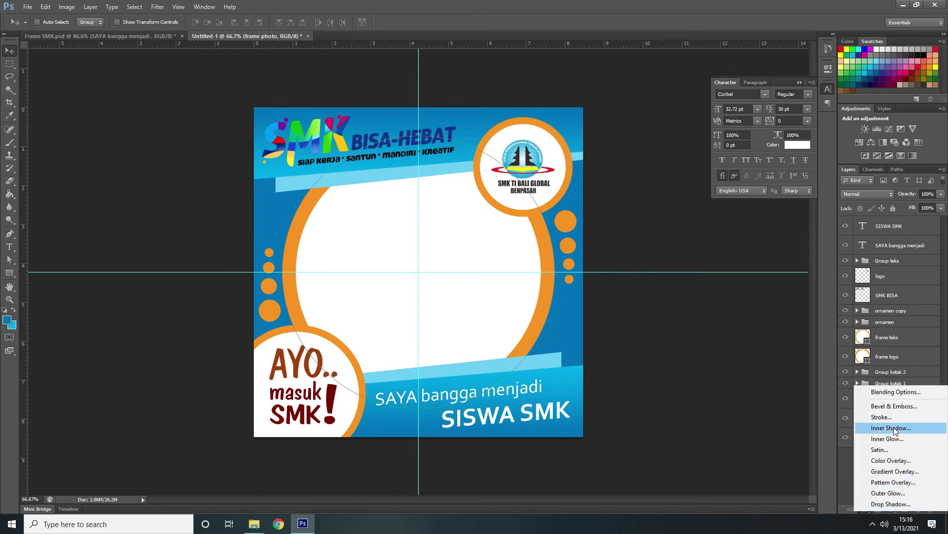
pyautogui.click(891, 492)
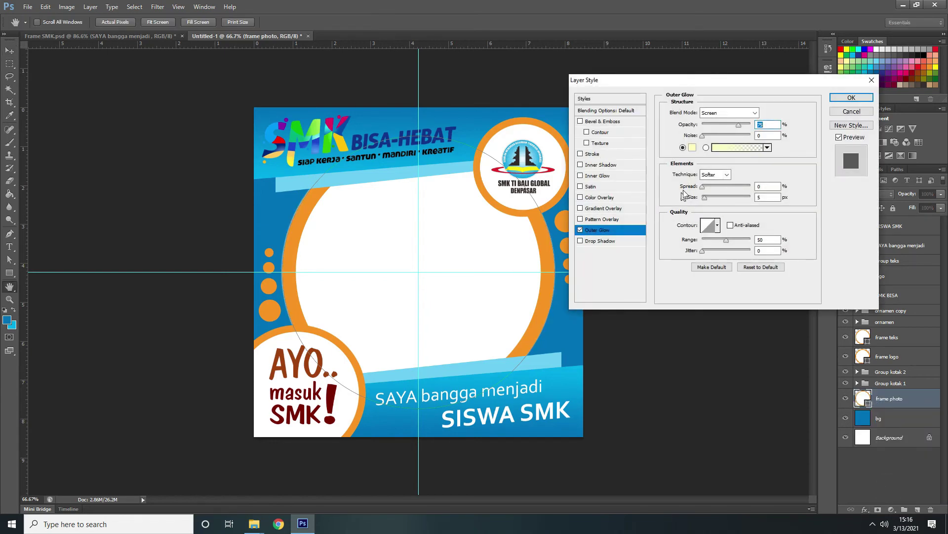
pyautogui.click(692, 148)
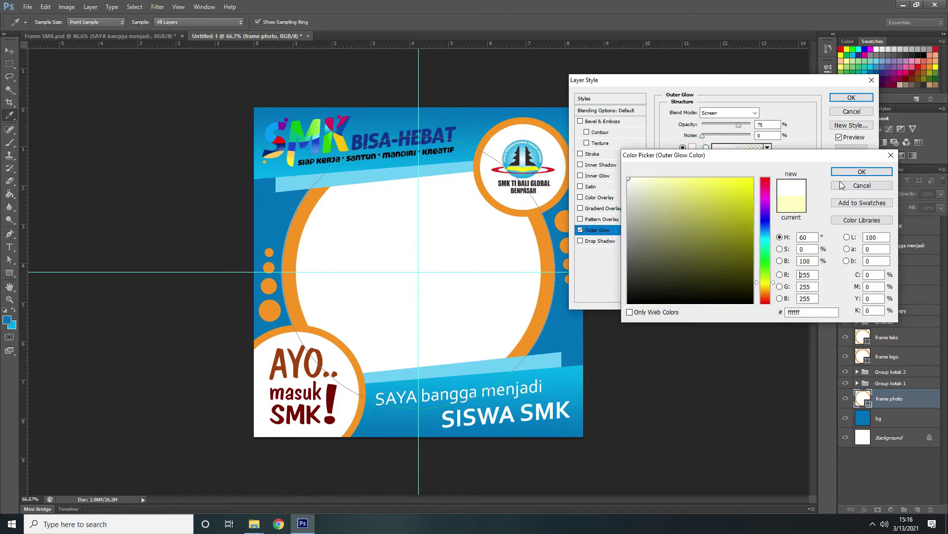
pyautogui.click(862, 172)
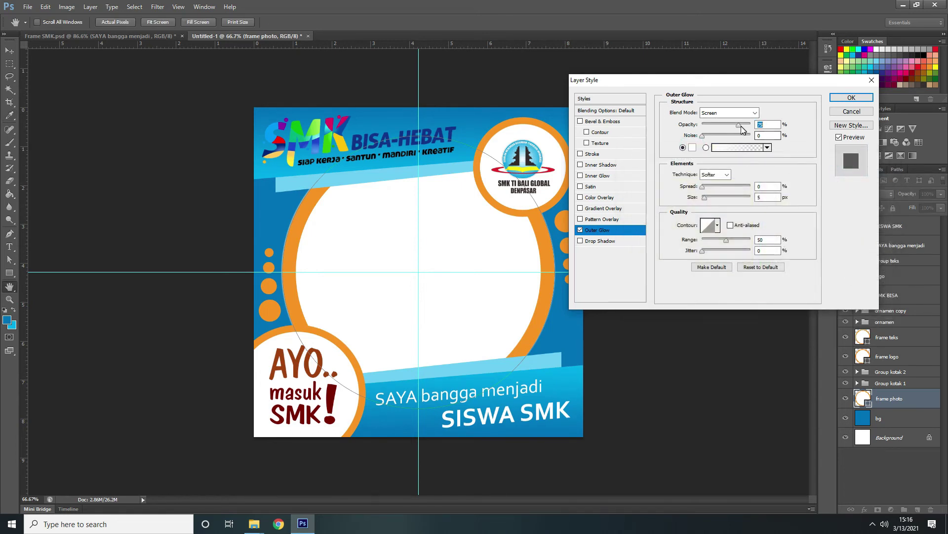
# - Set the frame photo layer's outer glow to 100% opacity and a size of about 35 px, and apply it
pyautogui.moveTo(739, 125); pyautogui.dragTo(752, 125)
pyautogui.moveTo(704, 199); pyautogui.dragTo(713, 199)
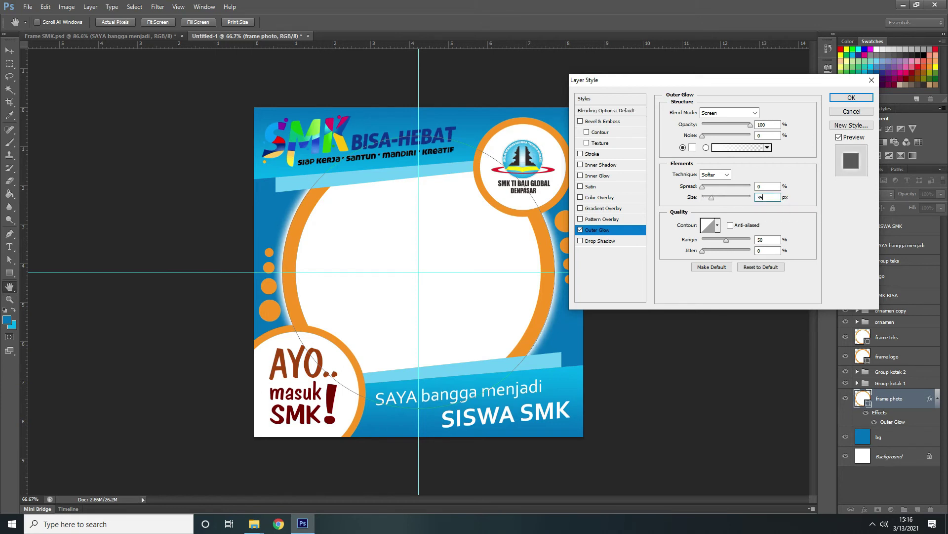
pyautogui.press('Return')
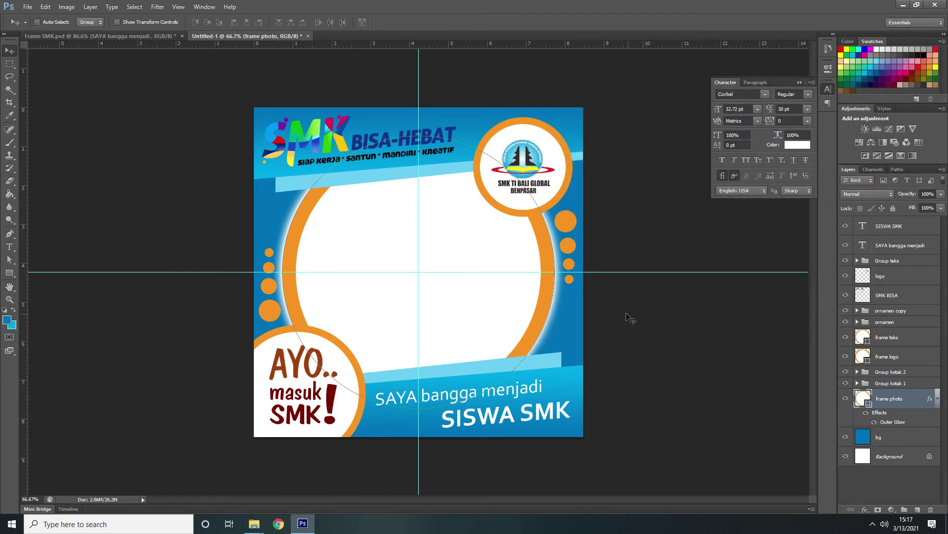
# - Examine the effects in the reference Frame SMK.psd, return to the new document and collapse the frame photo layer's effects list
pyautogui.click(148, 38)
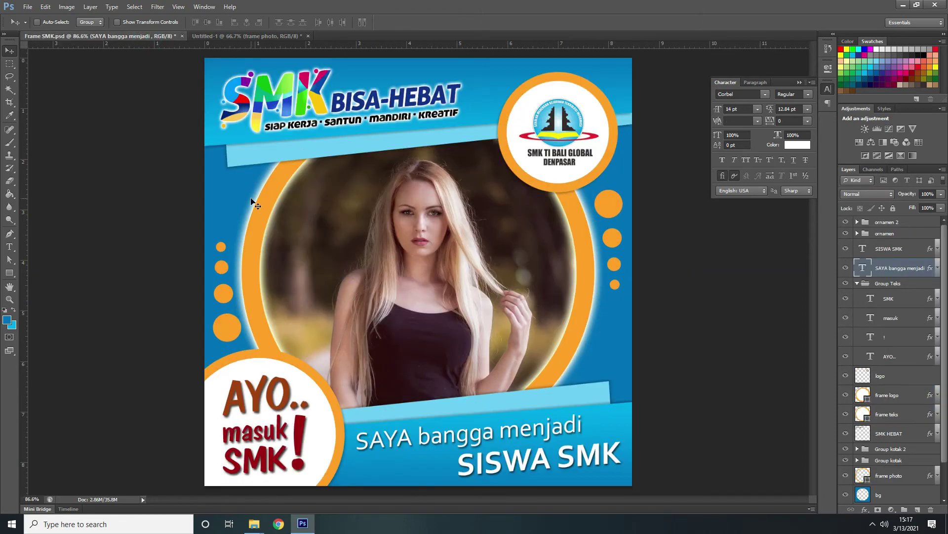
pyautogui.click(244, 38)
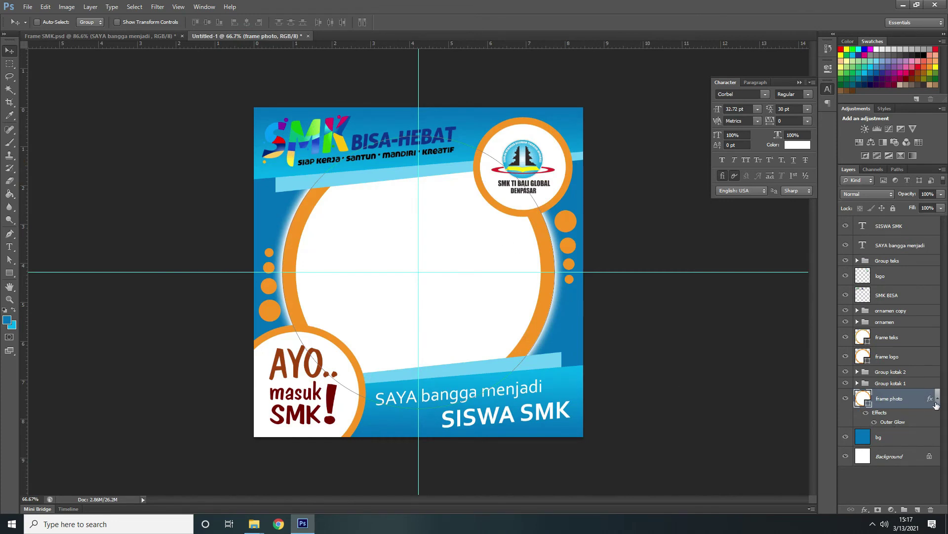
pyautogui.click(936, 401)
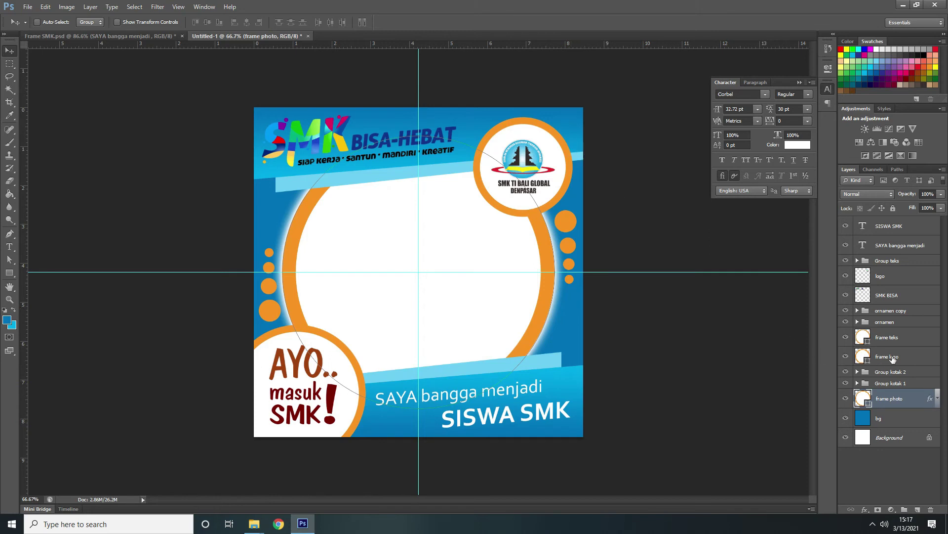
# - Add a Drop Shadow effect to the frame logo layer, keeping the logo circle in view
pyautogui.click(890, 357)
pyautogui.click(872, 508)
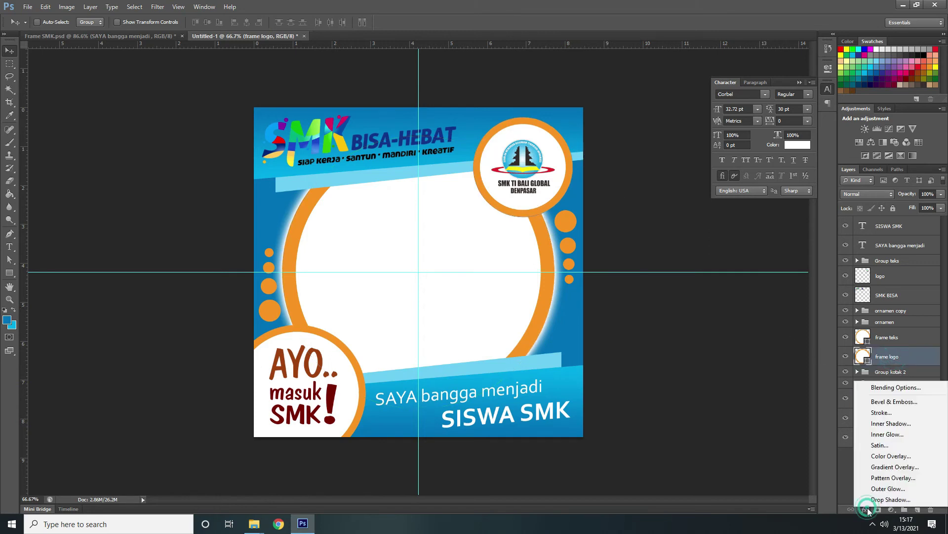
pyautogui.press('Escape')
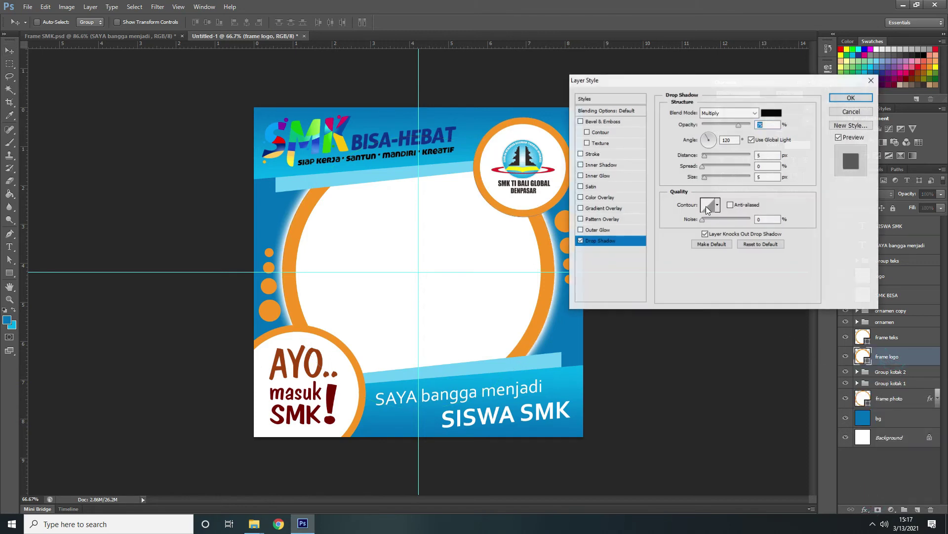
pyautogui.moveTo(717, 83); pyautogui.dragTo(740, 88)
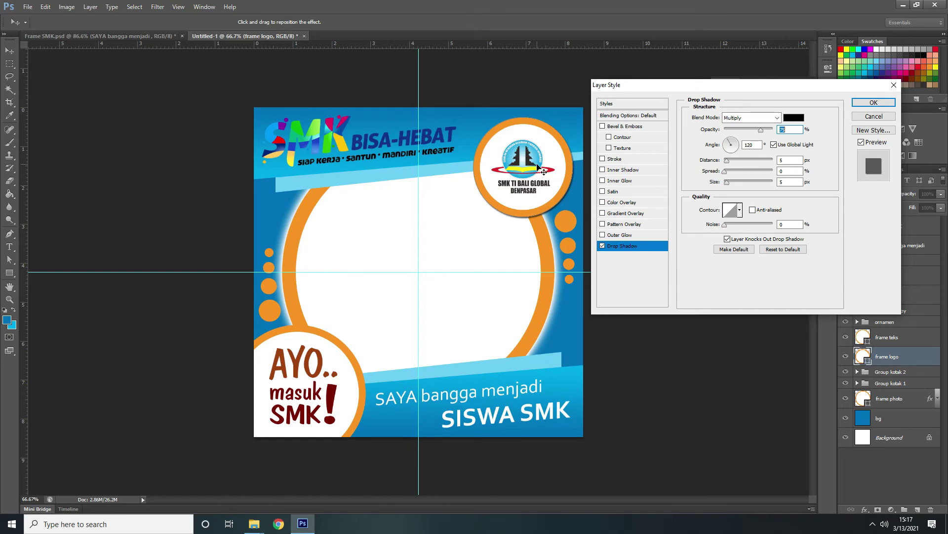
pyautogui.hotkey('ctrl', '+')
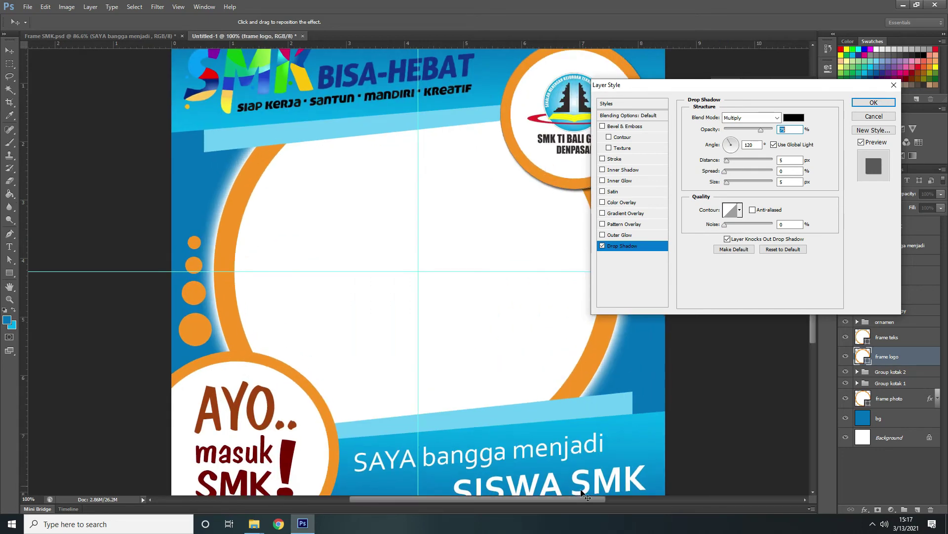
pyautogui.moveTo(587, 497); pyautogui.dragTo(617, 497)
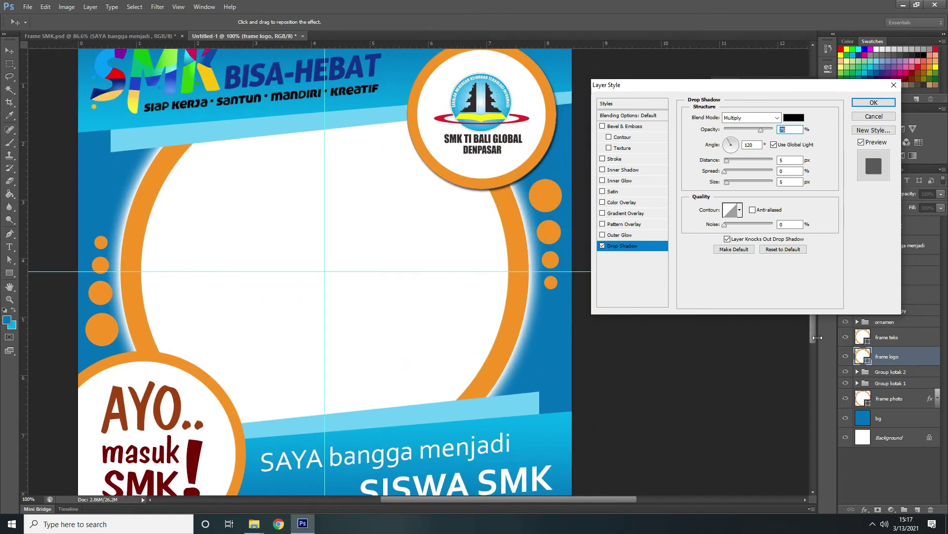
pyautogui.moveTo(813, 338); pyautogui.dragTo(813, 322)
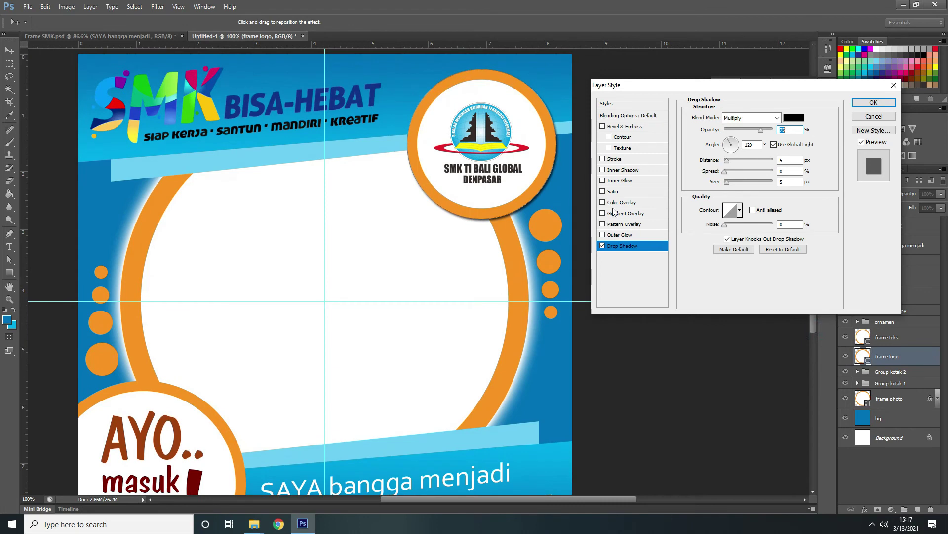
# - Turn off global light for the frame logo layer's drop shadow and set its angle to 60°
pyautogui.click(774, 145)
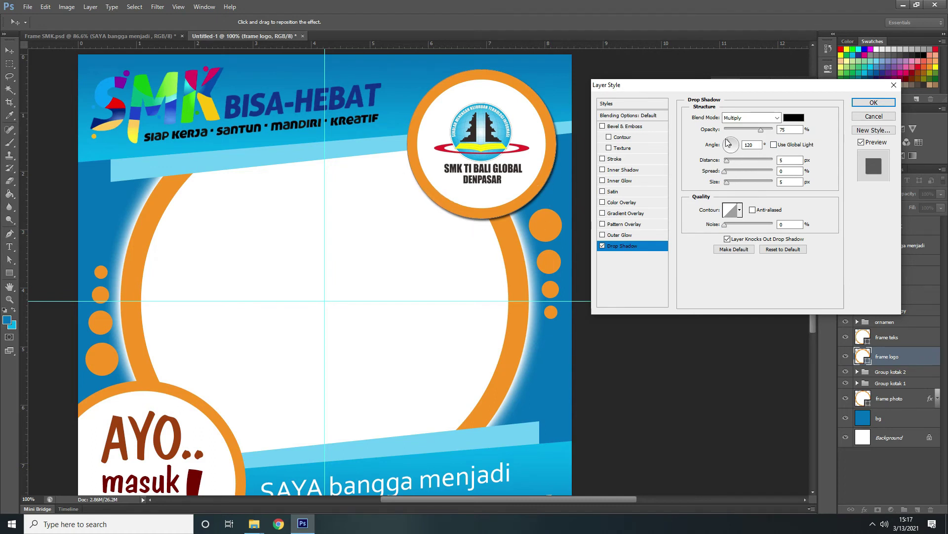
pyautogui.click(733, 142)
pyautogui.moveTo(733, 144); pyautogui.dragTo(732, 140)
pyautogui.doubleClick(749, 147)
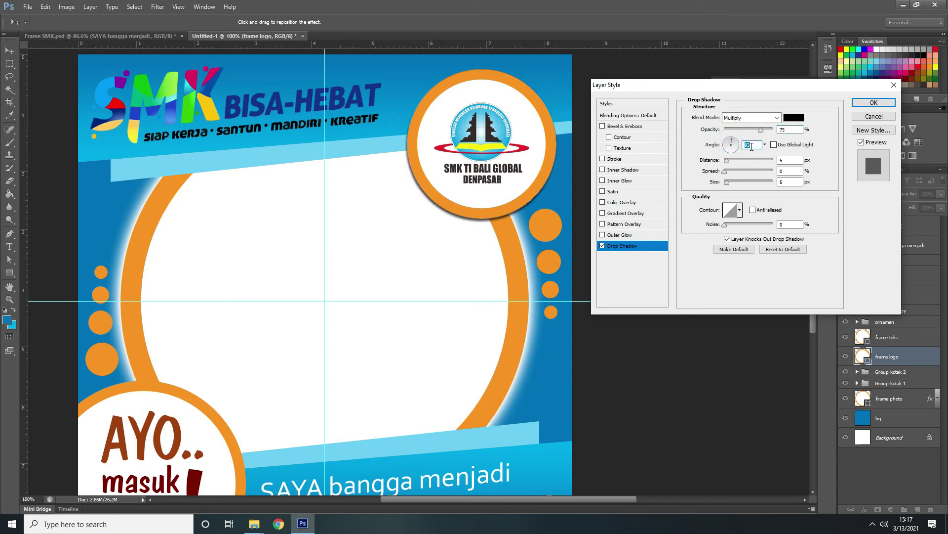
pyautogui.write('60')
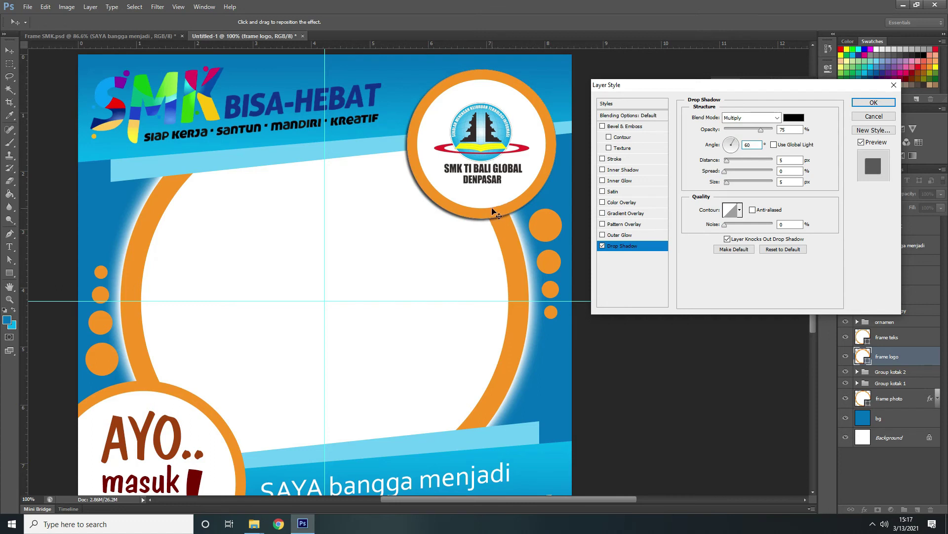
# - Set the frame logo layer's drop shadow opacity to 25% and apply the effect
pyautogui.click(761, 131)
pyautogui.moveTo(762, 131); pyautogui.dragTo(741, 132)
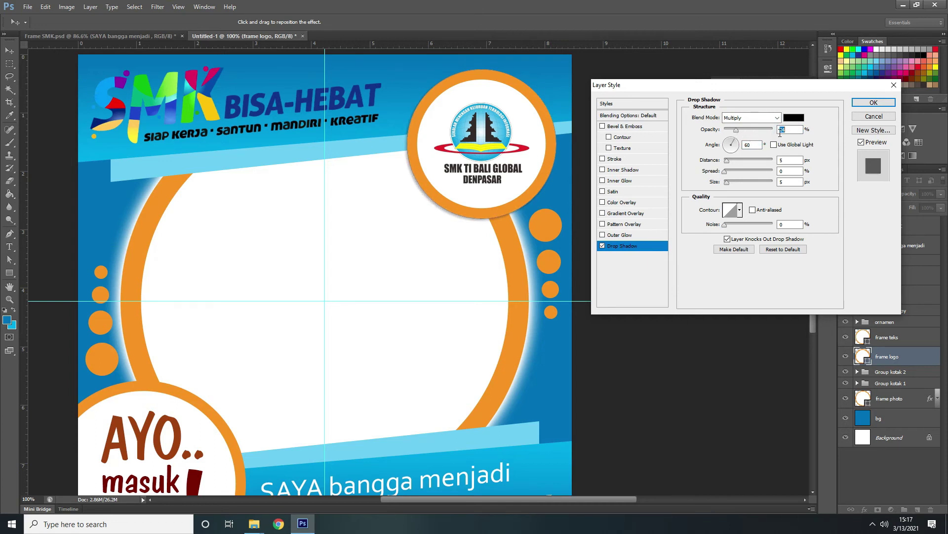
pyautogui.write('25')
pyautogui.click(873, 102)
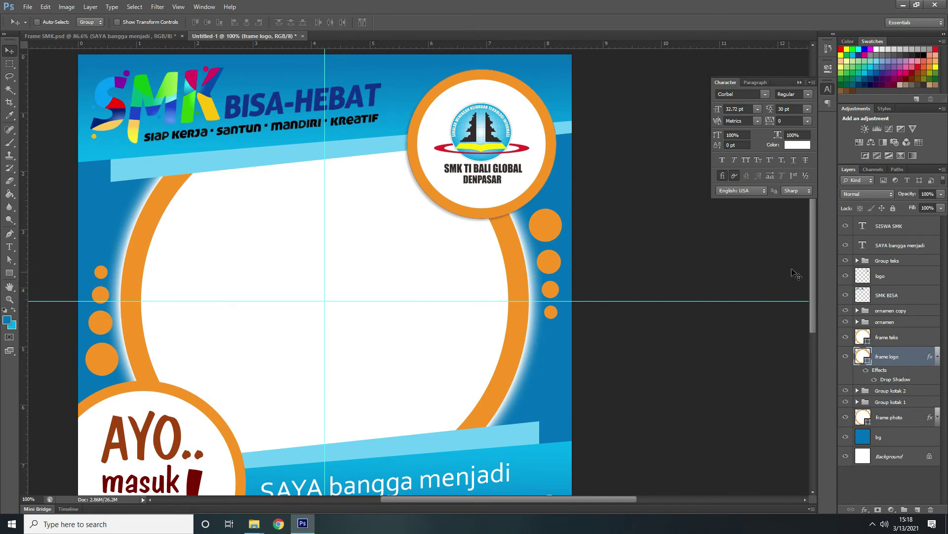
# - Copy the Drop Shadow effect from the frame logo layer to the frame teks layer
pyautogui.moveTo(812, 271); pyautogui.dragTo(814, 302)
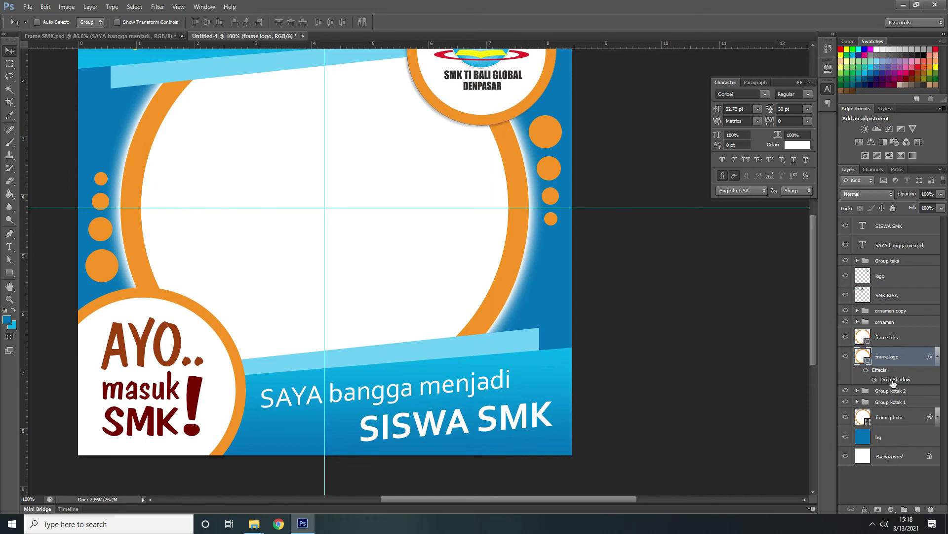
pyautogui.click(903, 341)
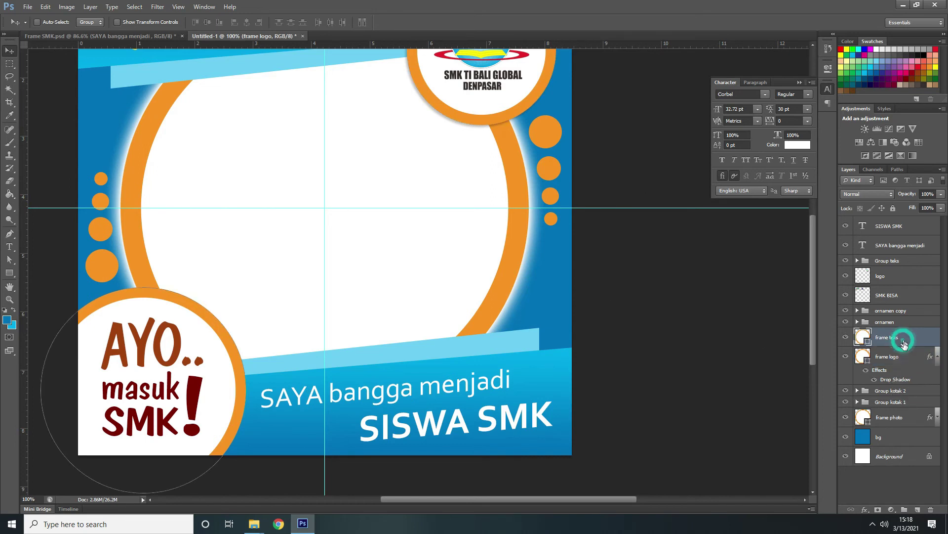
pyautogui.click(906, 358)
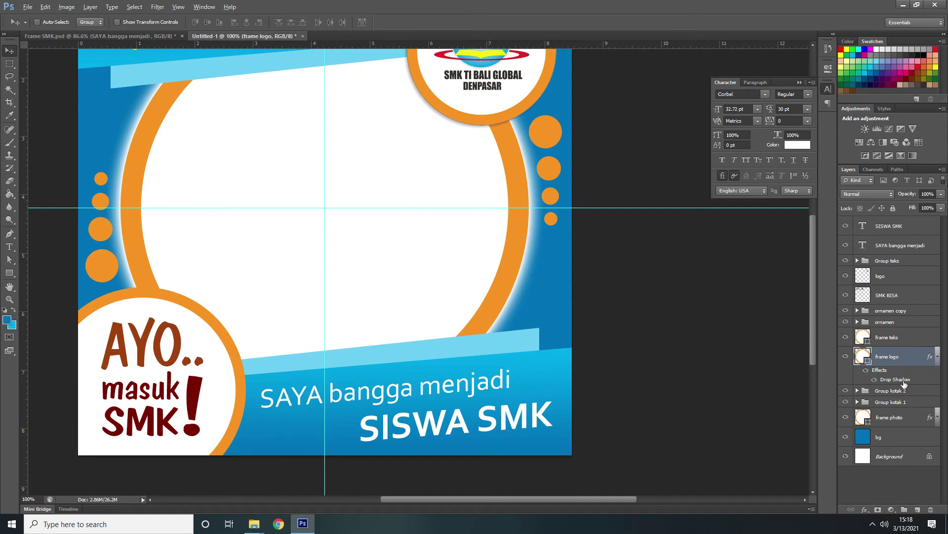
pyautogui.moveTo(903, 381); pyautogui.dragTo(909, 343)
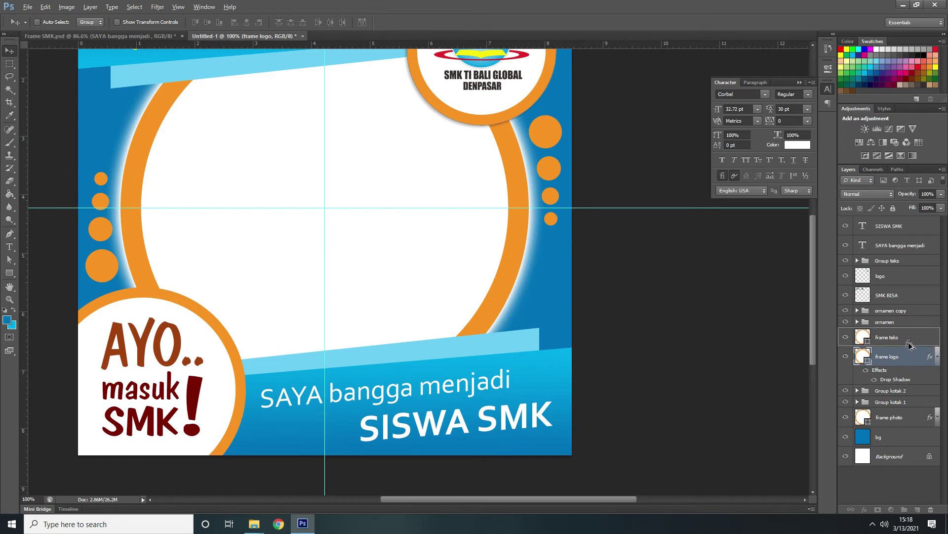
pyautogui.moveTo(909, 343); pyautogui.dragTo(909, 341)
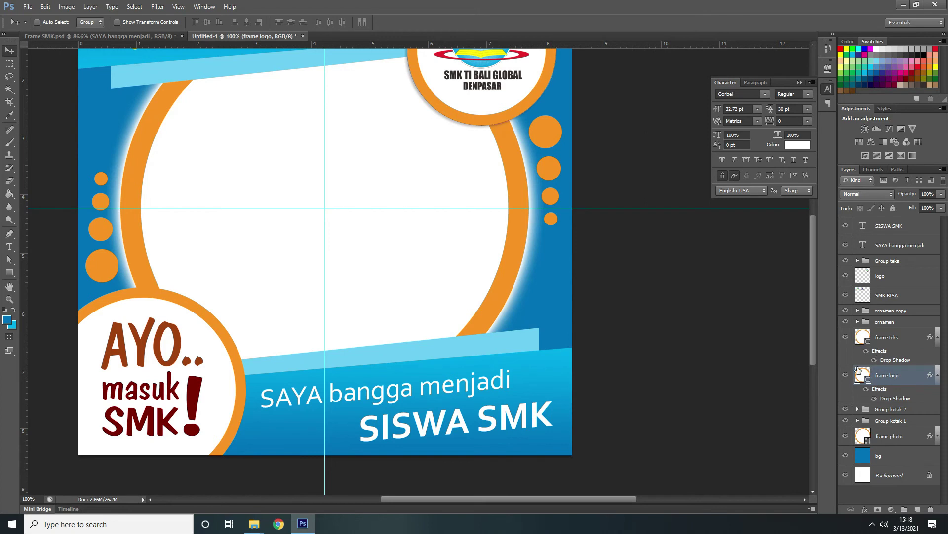
# - Set the frame teks layer's drop shadow angle to about -140° and apply it
pyautogui.doubleClick(905, 361)
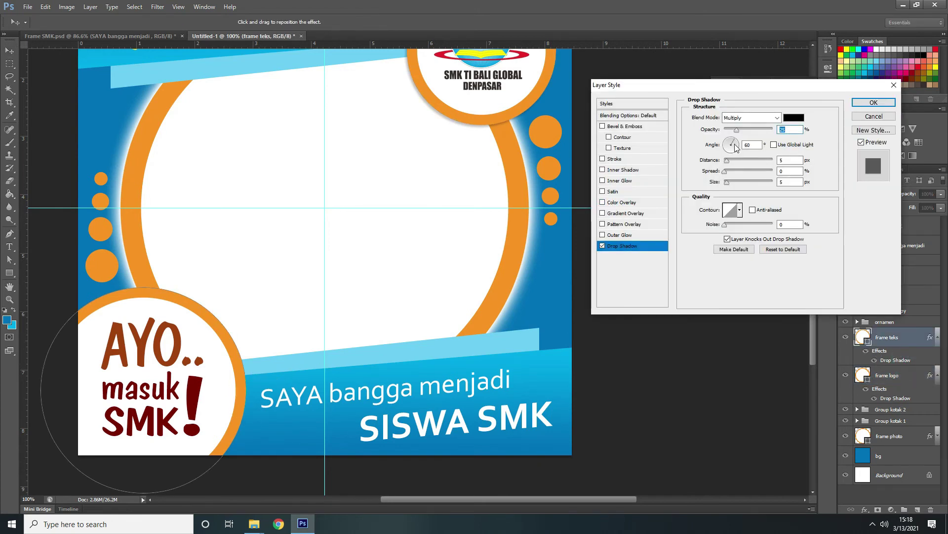
pyautogui.moveTo(732, 147)
pyautogui.mouseDown()
pyautogui.moveTo(726, 141)
pyautogui.moveTo(729, 151)
pyautogui.mouseUp()
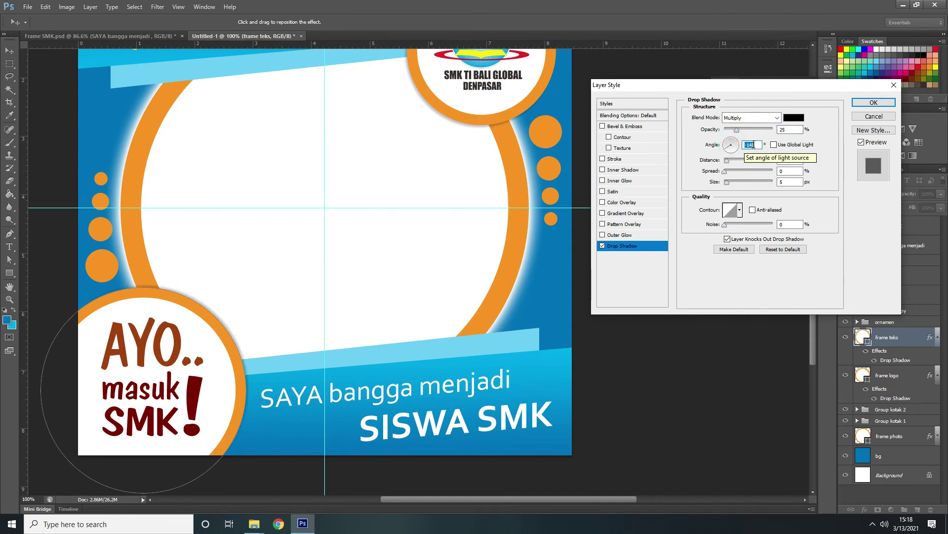
pyautogui.click(752, 144)
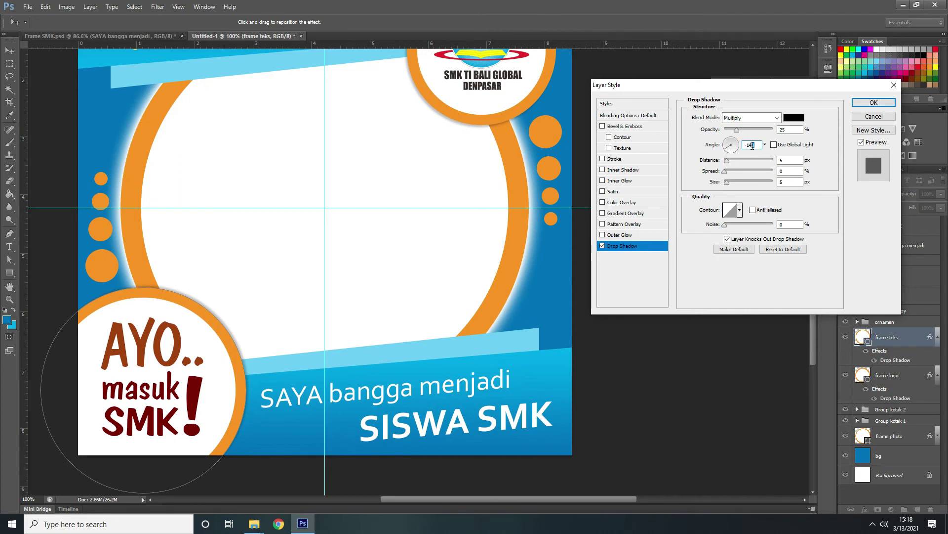
pyautogui.press('Return')
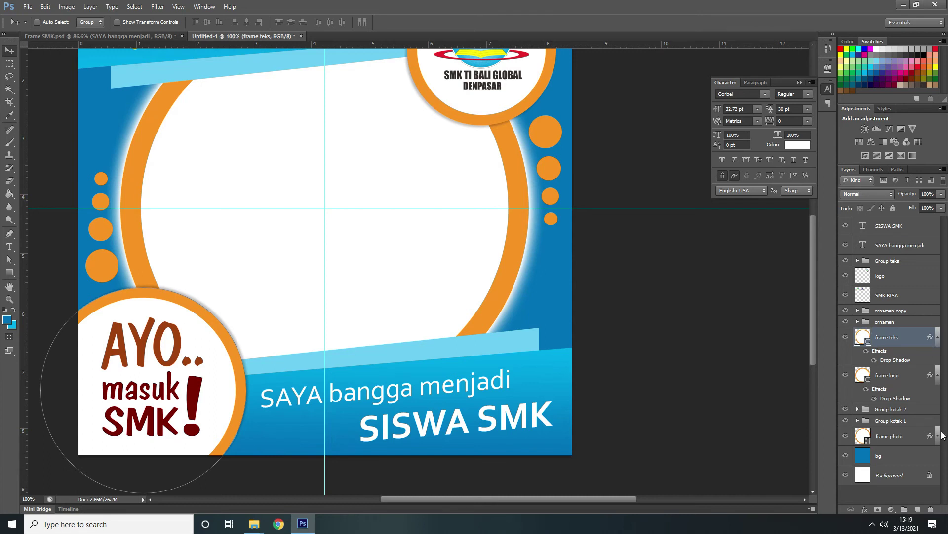
# - Expand Group kotak 1 and copy the frame logo layer's Drop Shadow effect to its kotak 1 layer
pyautogui.click(894, 421)
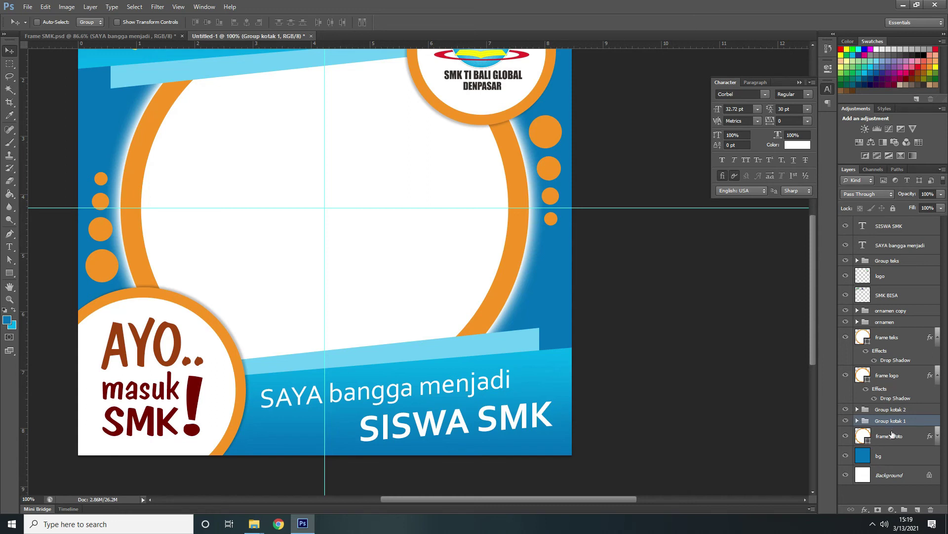
pyautogui.click(858, 421)
pyautogui.scroll(-1, 922, 433)
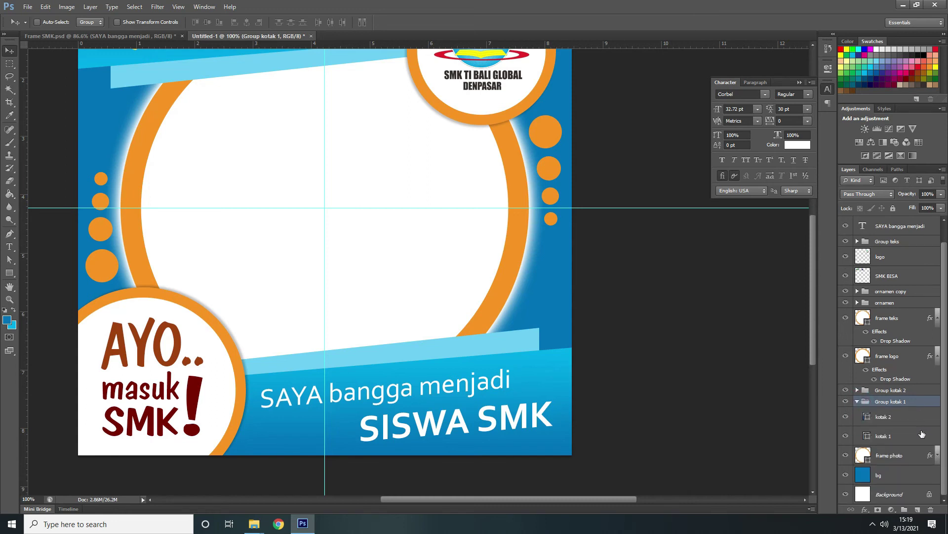
pyautogui.click(847, 437)
pyautogui.click(846, 437)
pyautogui.click(894, 442)
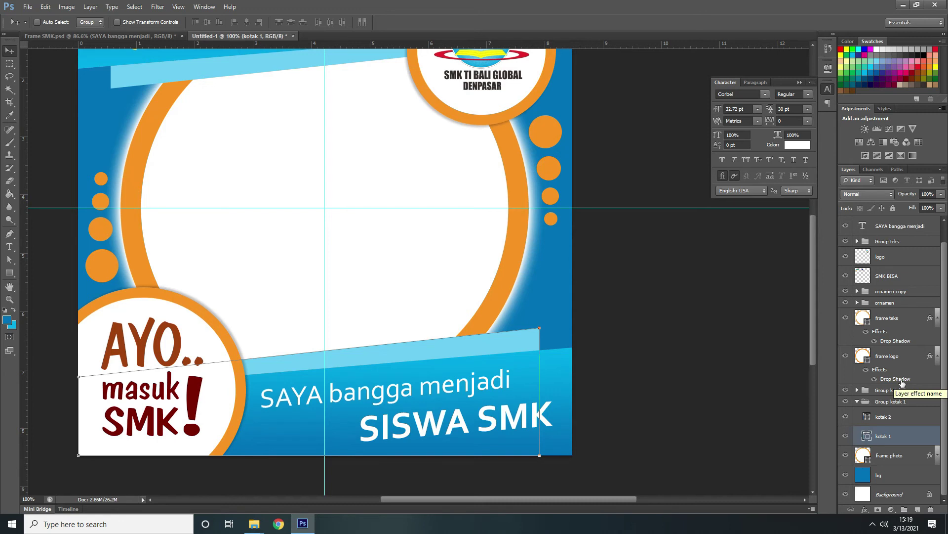
pyautogui.moveTo(902, 383); pyautogui.dragTo(896, 437)
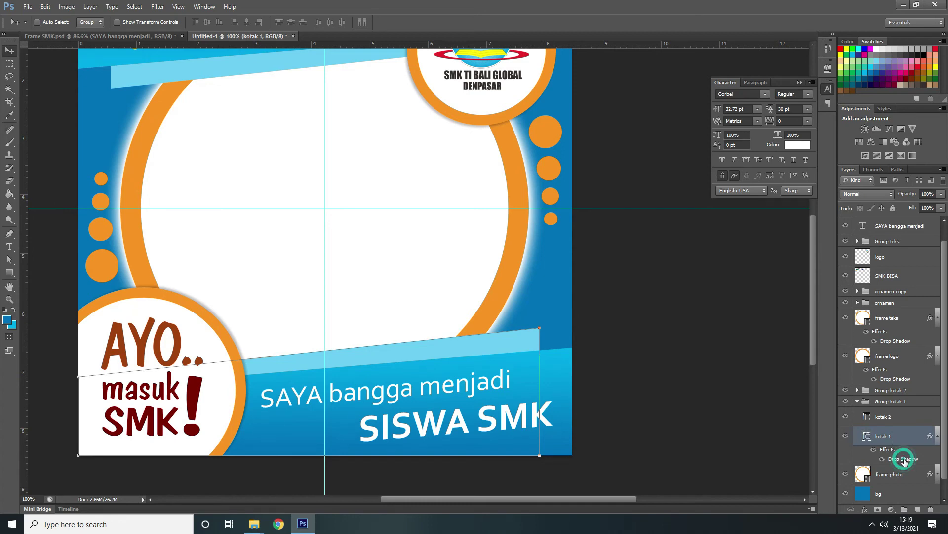
# - Set the drop shadow angle of kotak 1 in Group kotak 1 to -90° and apply it
pyautogui.doubleClick(903, 459)
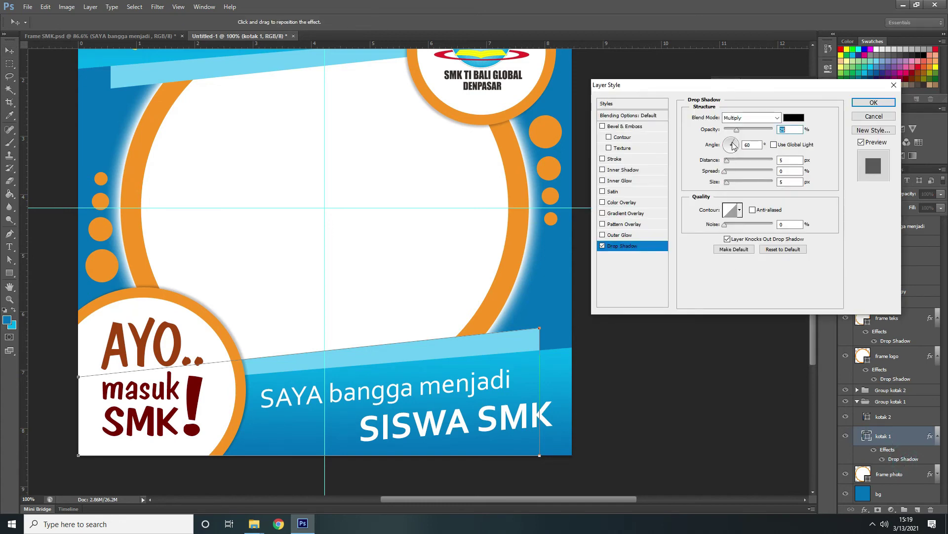
pyautogui.click(732, 154)
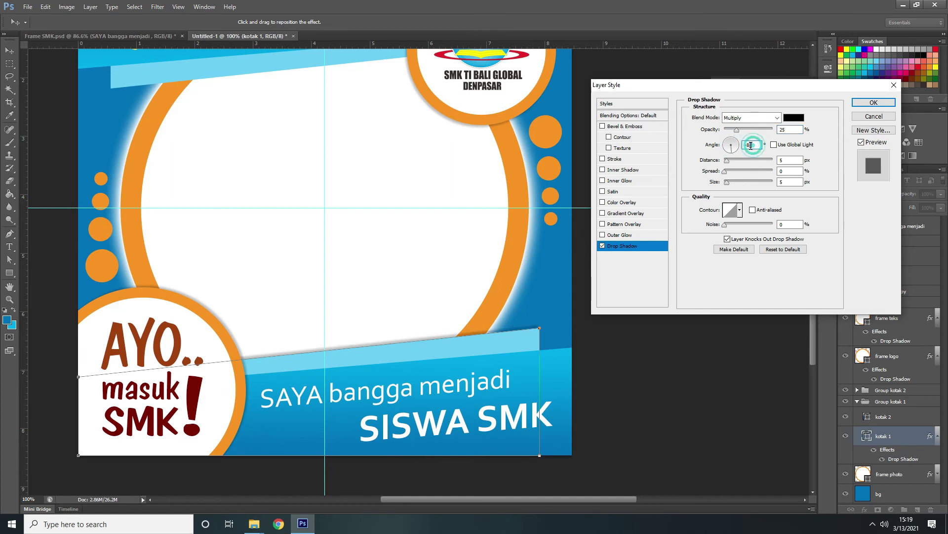
pyautogui.moveTo(755, 146); pyautogui.dragTo(750, 146)
pyautogui.write('90')
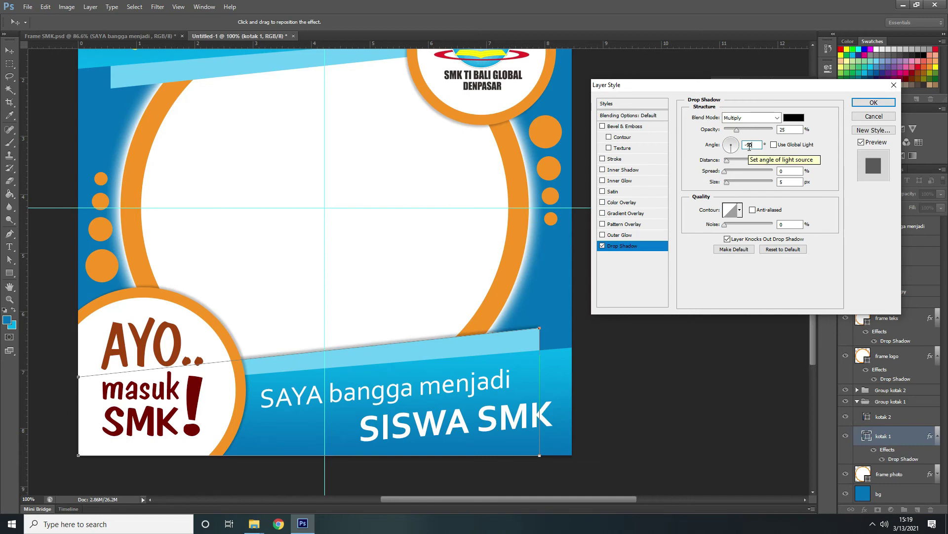
pyautogui.press('Return')
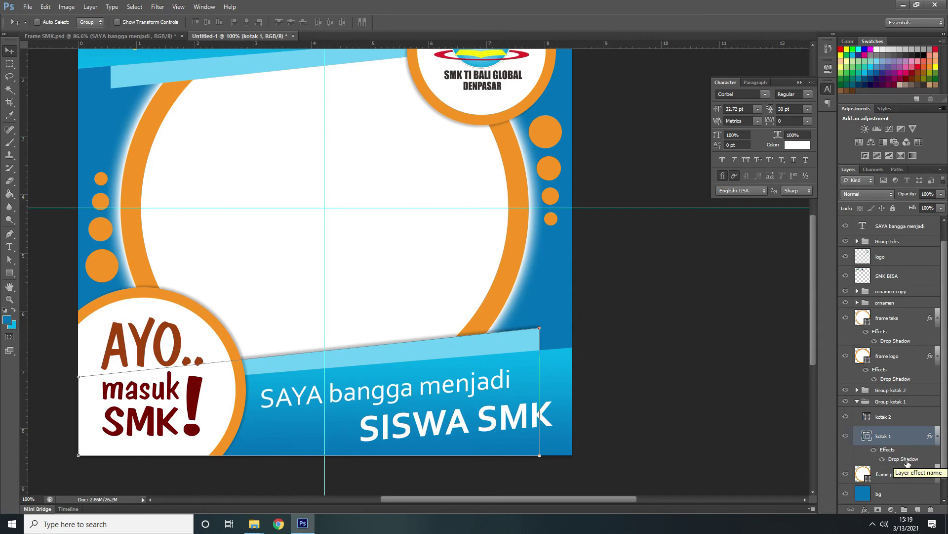
# - Copy the drop shadow from kotak 1 to kotak 2 in Group kotak 1, and collapse the group and all open effects lists
pyautogui.moveTo(907, 462); pyautogui.dragTo(902, 421)
pyautogui.click(937, 418)
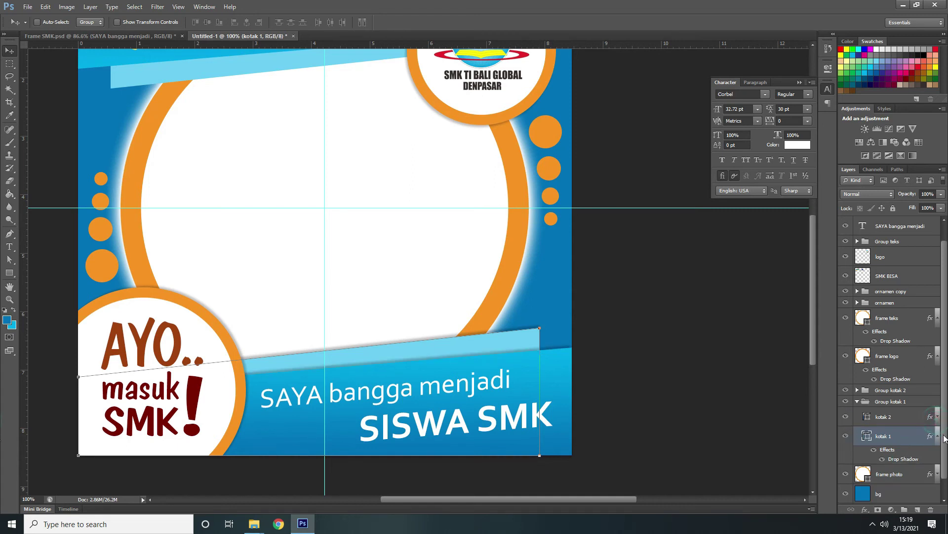
pyautogui.click(938, 436)
pyautogui.click(857, 402)
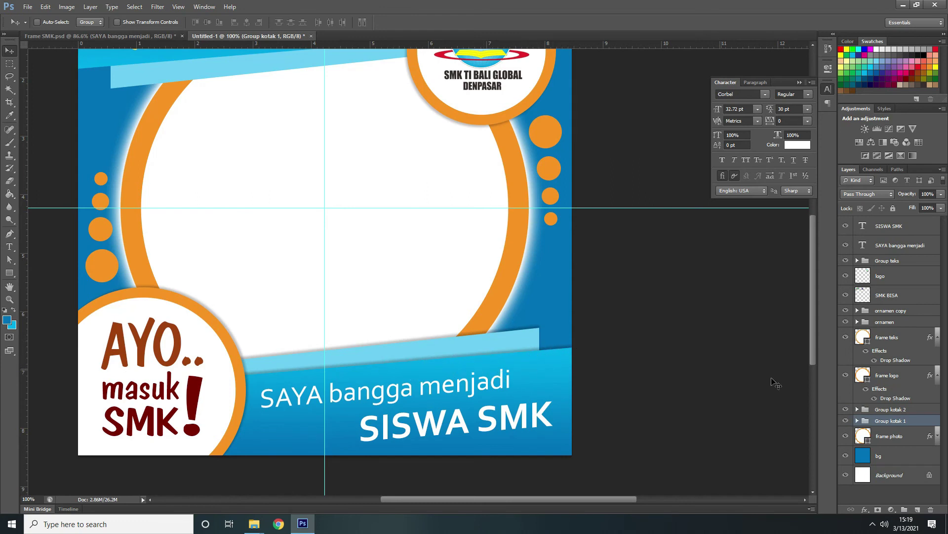
pyautogui.click(938, 377)
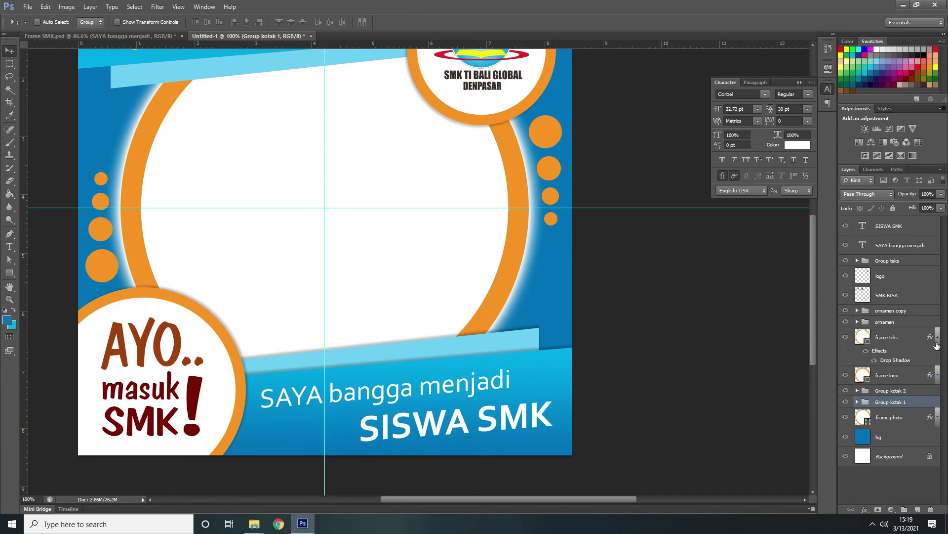
pyautogui.click(936, 342)
# - Expand both kotak groups and copy the Drop Shadow effect from kotak 2 in Group kotak 1 to kotak 1 in Group kotak 2
pyautogui.click(858, 372)
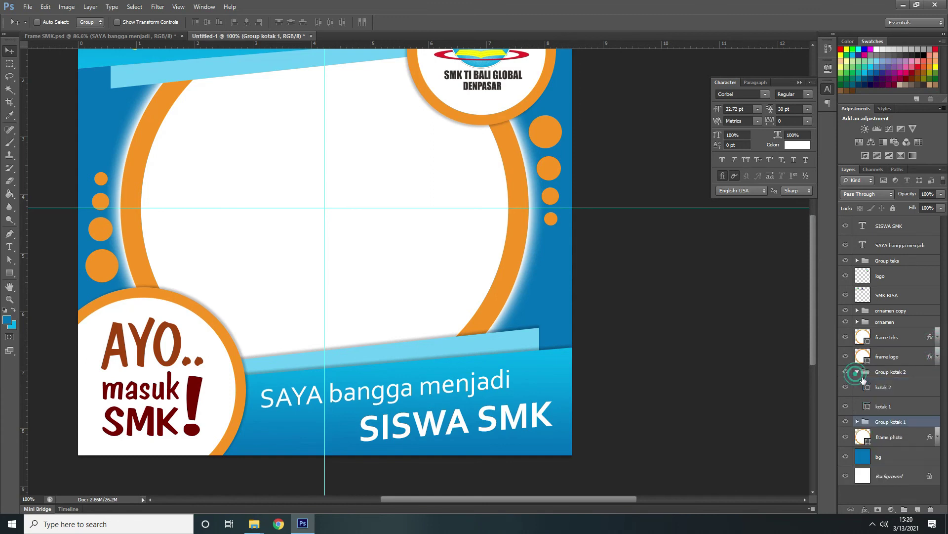
pyautogui.click(858, 421)
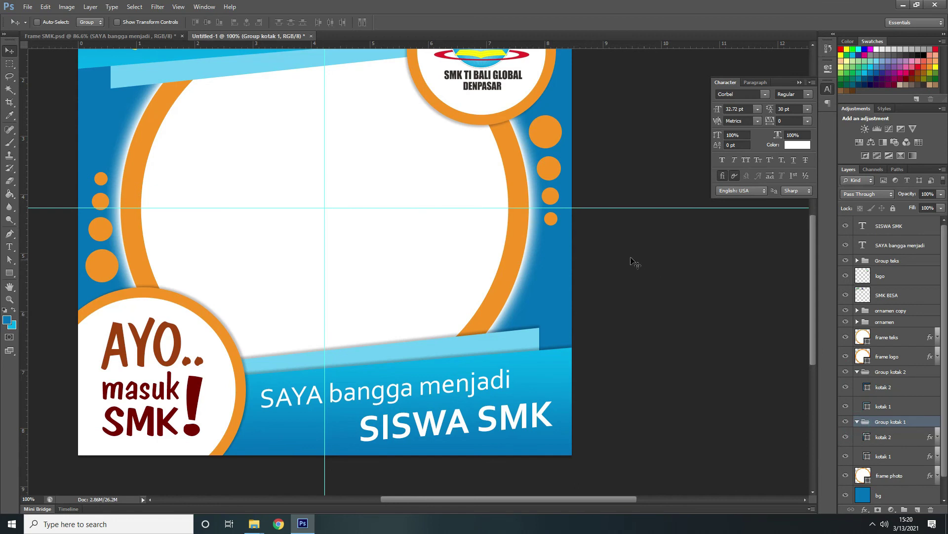
pyautogui.scroll(3, 615, 350)
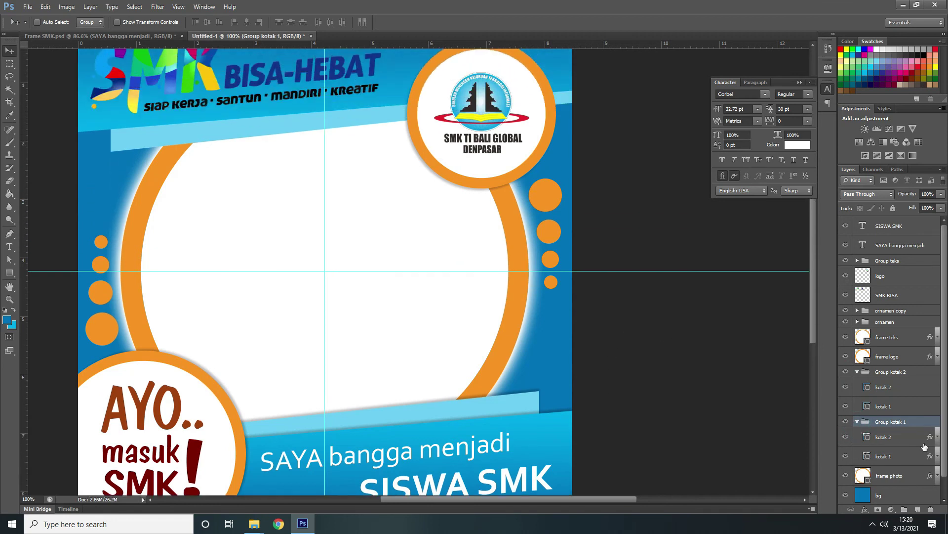
pyautogui.click(936, 441)
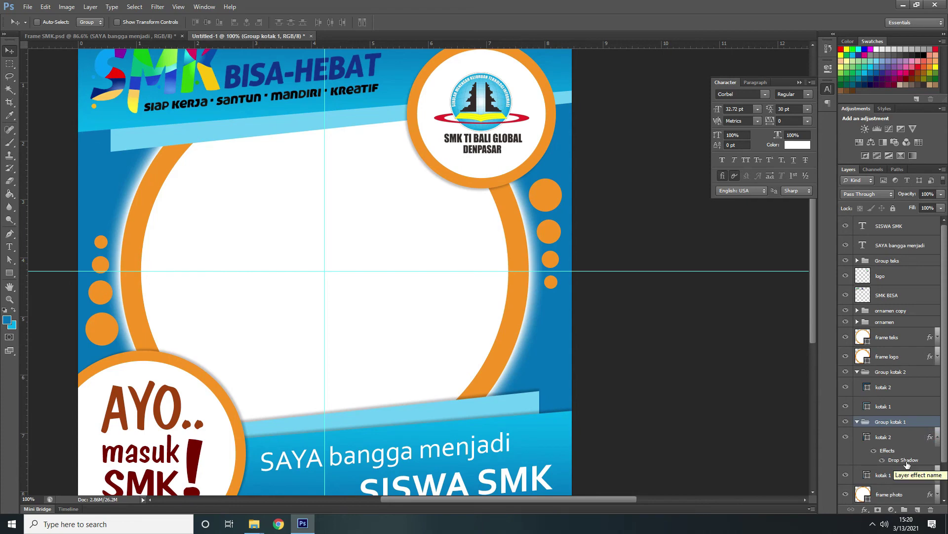
pyautogui.moveTo(907, 463); pyautogui.dragTo(909, 406)
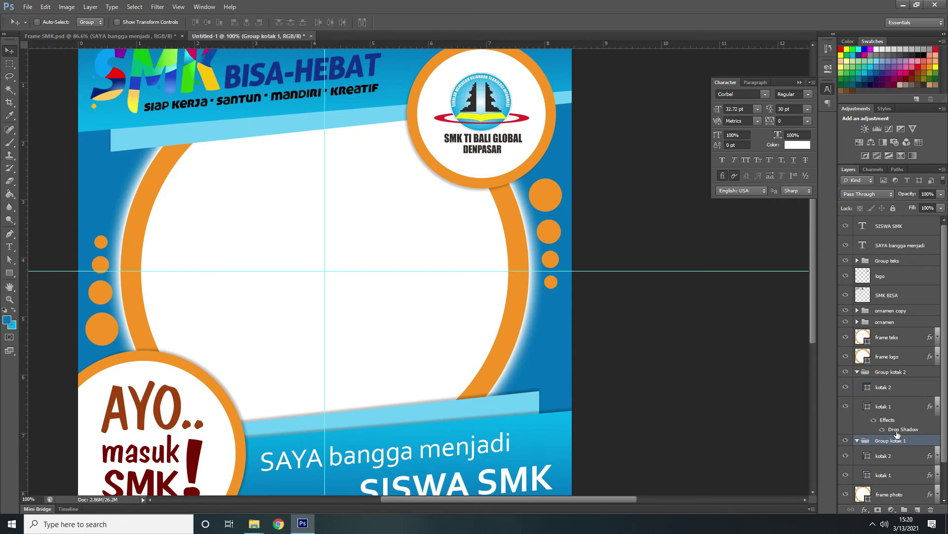
pyautogui.click(848, 407)
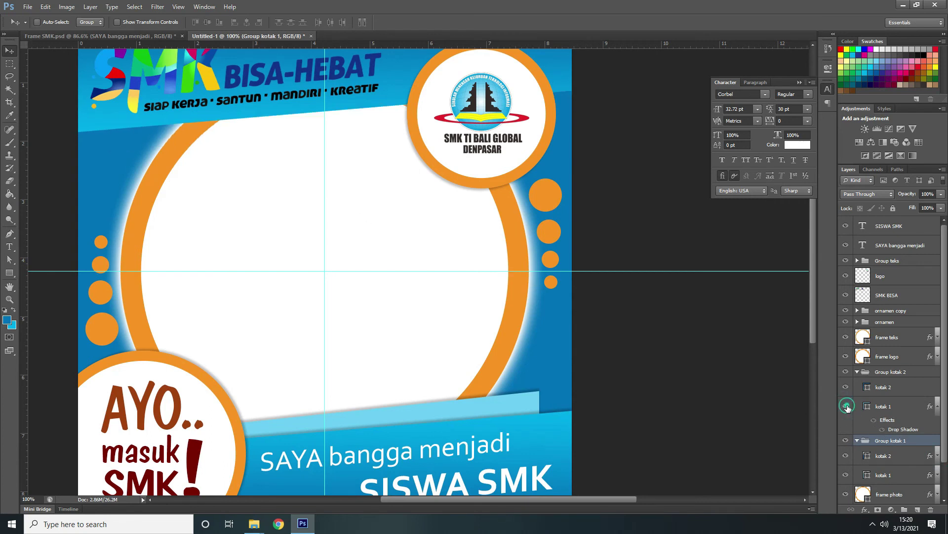
pyautogui.click(848, 407)
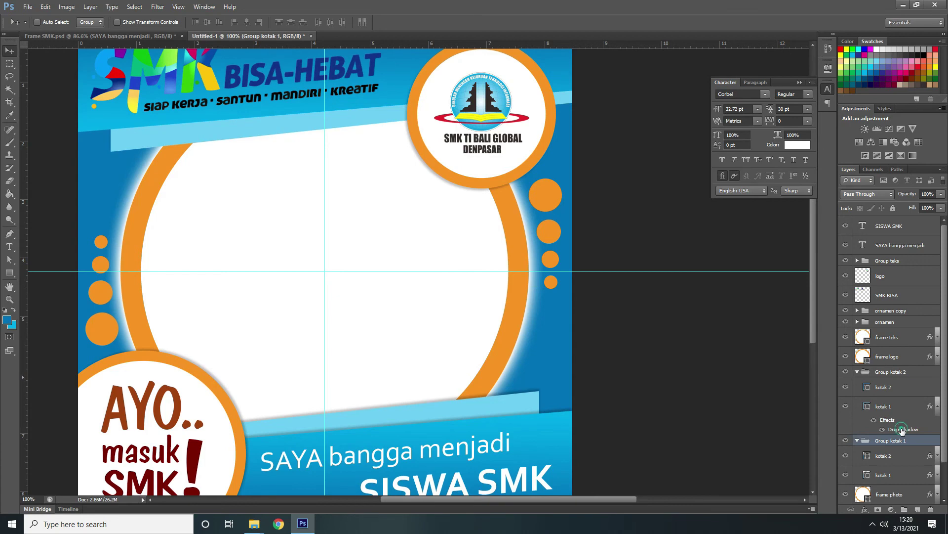
# - Set the drop shadow angle of kotak 1 in Group kotak 2 to 90° and apply it
pyautogui.doubleClick(901, 429)
pyautogui.moveTo(738, 154); pyautogui.dragTo(734, 143)
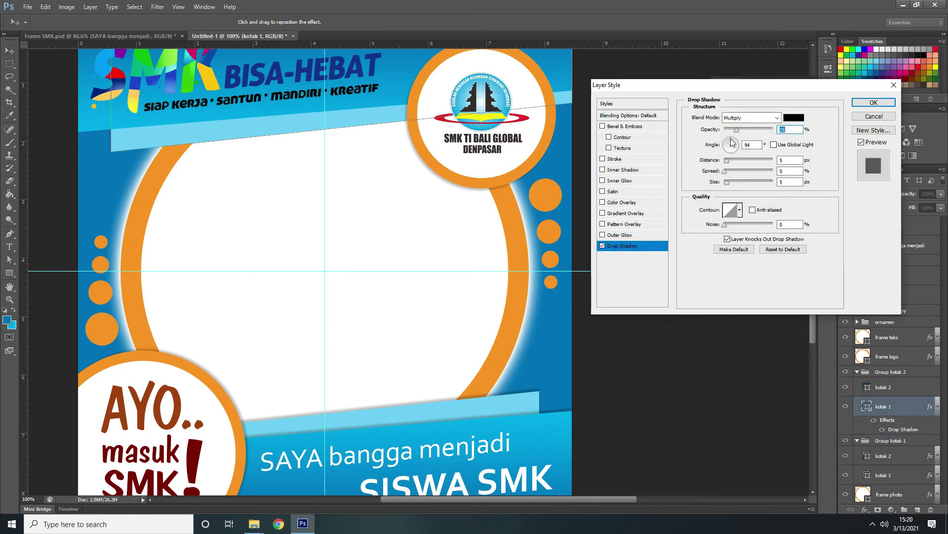
pyautogui.click(733, 143)
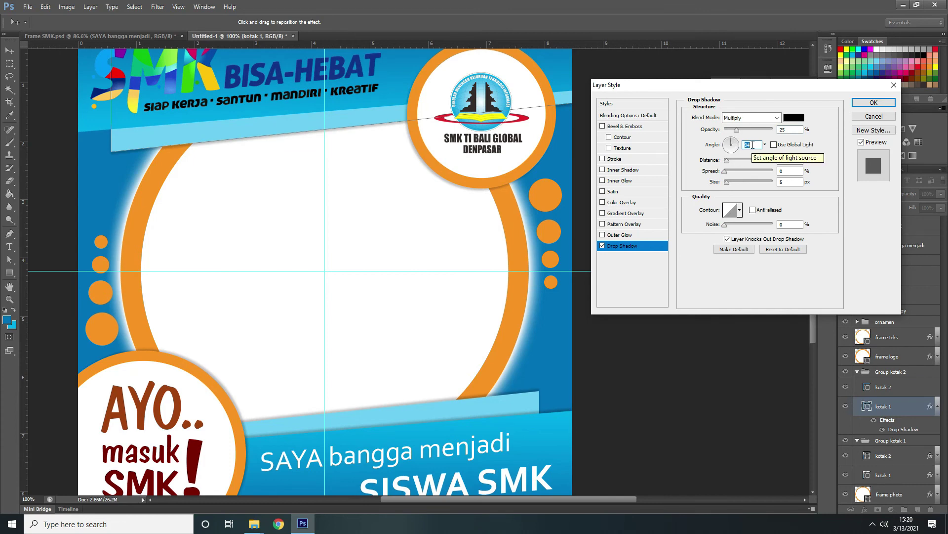
pyautogui.write('90')
pyautogui.press('Return')
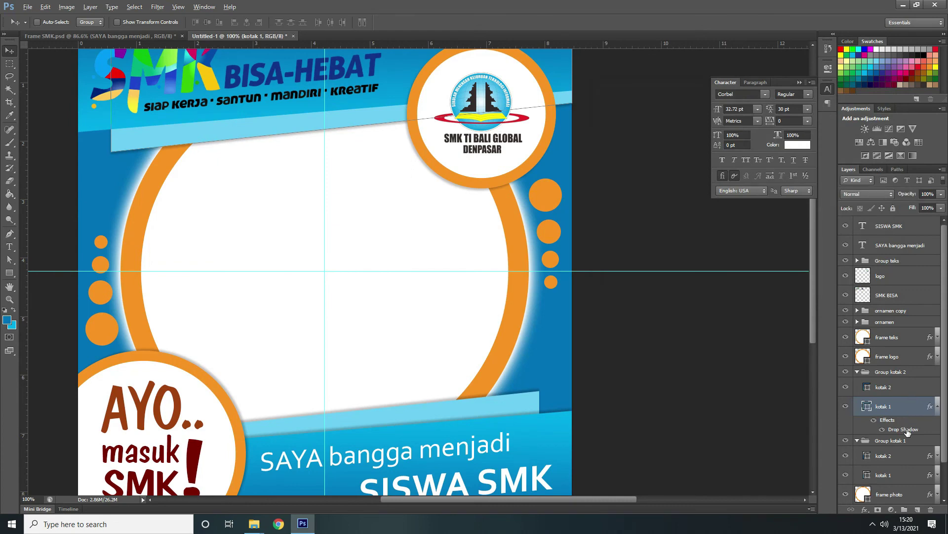
# - Copy the drop shadow from kotak 1 to kotak 2 in Group kotak 2, and collapse the effects lists and both kotak groups
pyautogui.moveTo(908, 431); pyautogui.dragTo(912, 388)
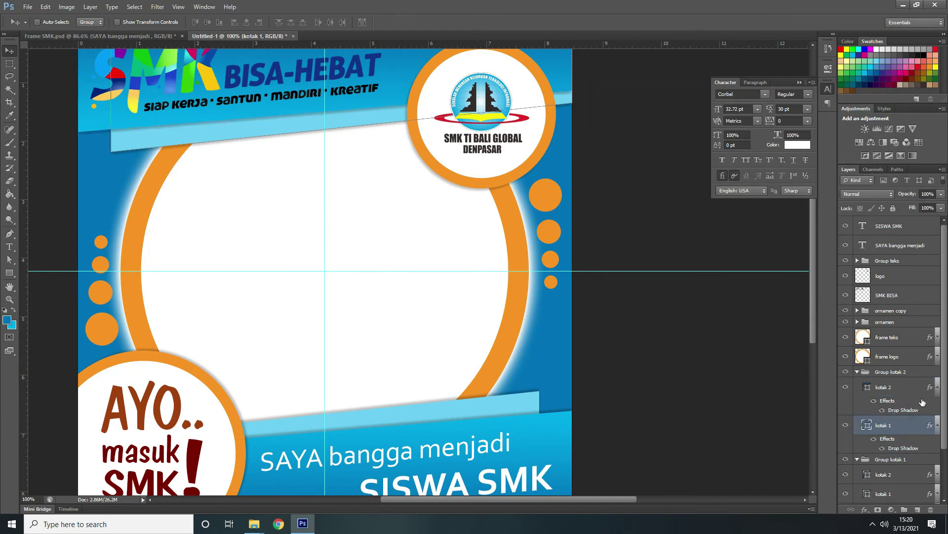
pyautogui.click(938, 426)
pyautogui.click(937, 387)
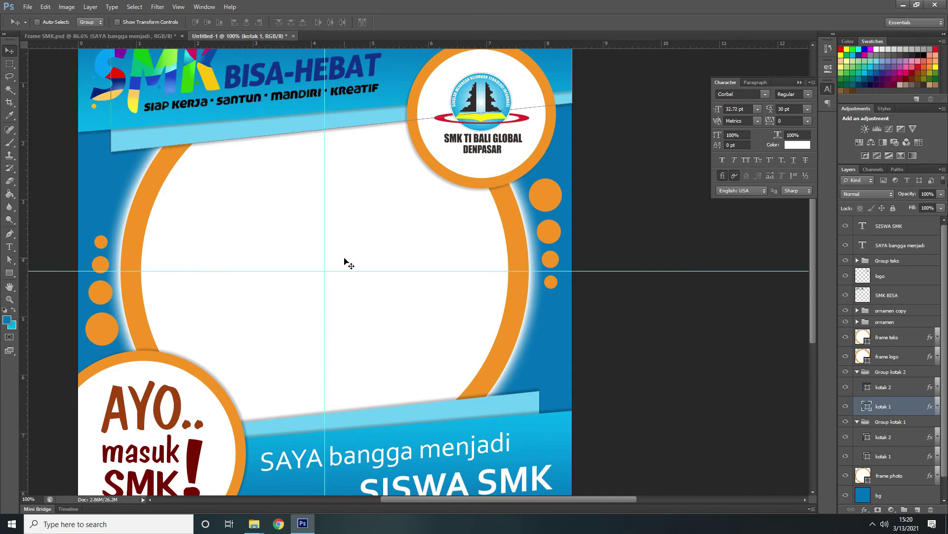
pyautogui.hotkey('ctrl', '-')
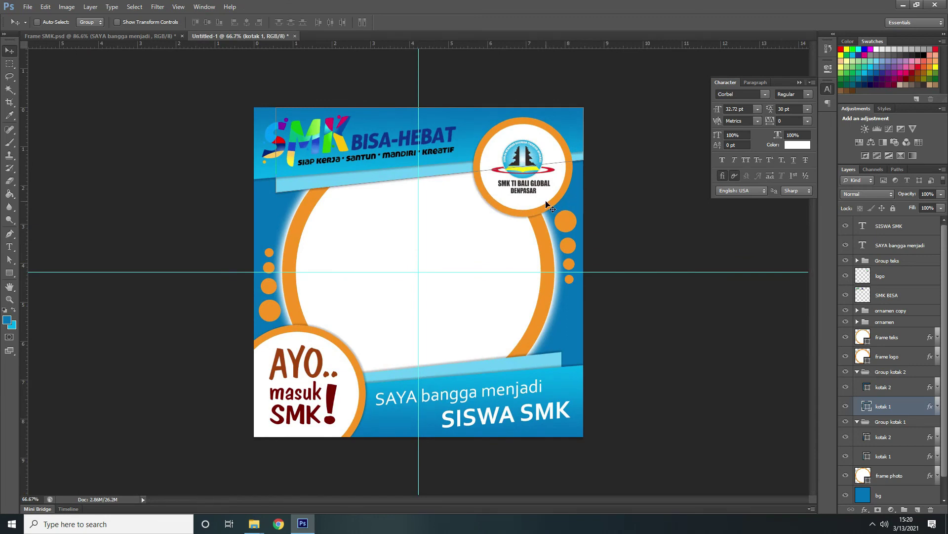
pyautogui.hotkey('ctrl', '+')
pyautogui.scroll(3, 321, 282)
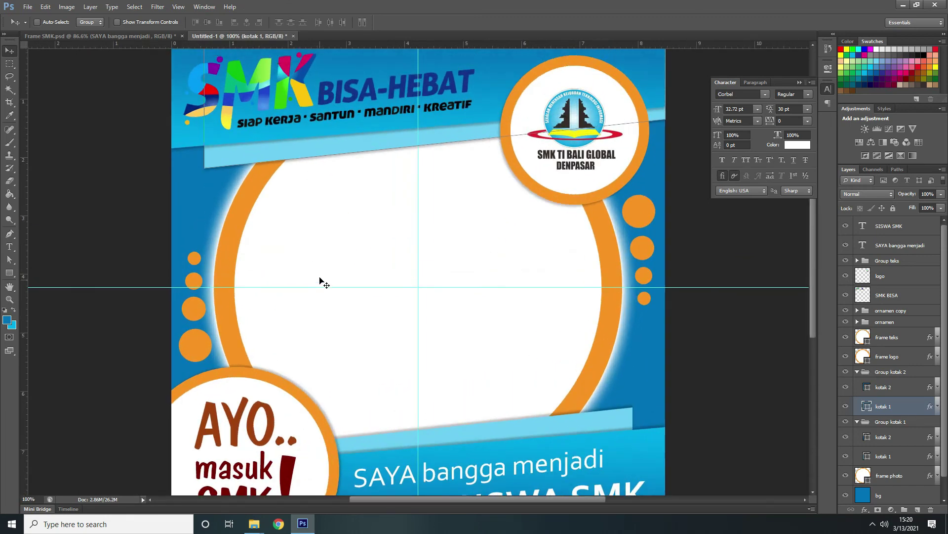
pyautogui.scroll(2, 319, 282)
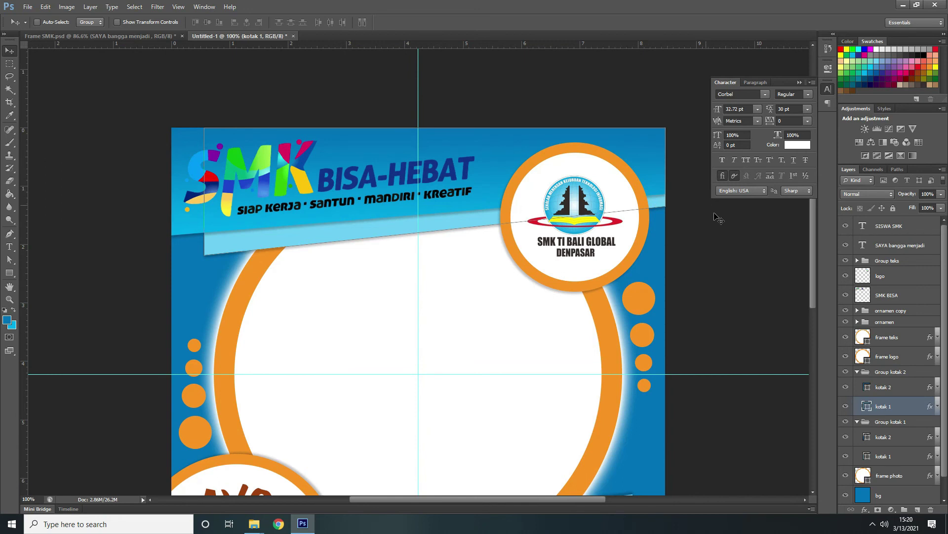
pyautogui.click(863, 372)
pyautogui.click(858, 372)
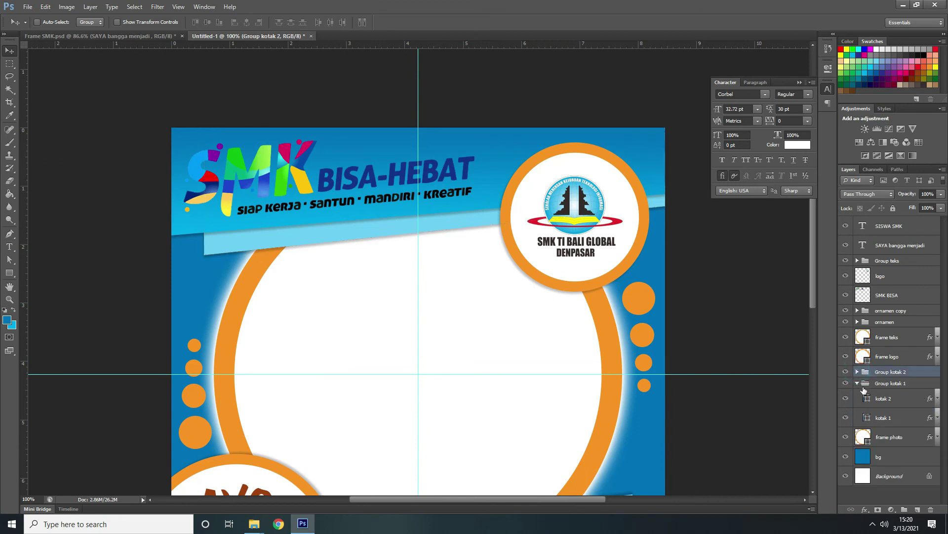
pyautogui.click(858, 383)
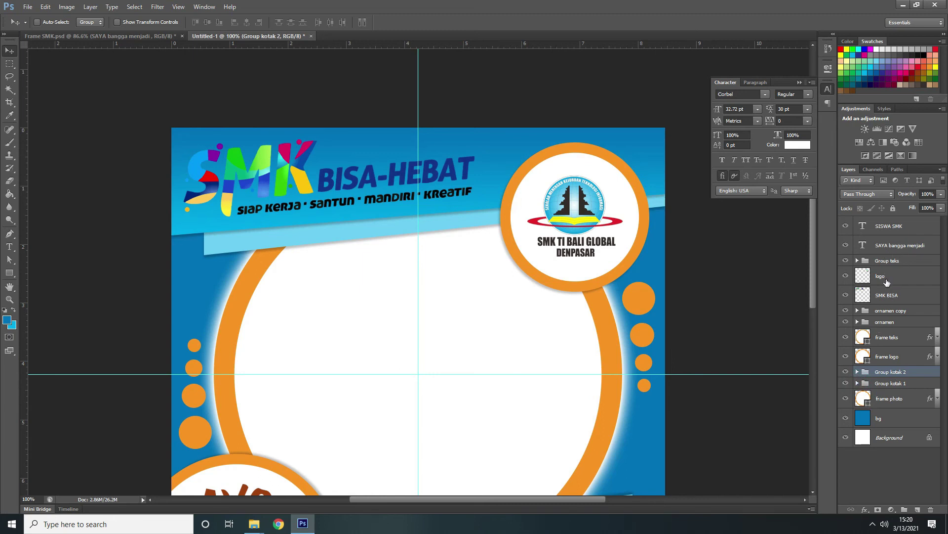
# - Add an Outer Glow to the SMK BISA layer with 100% opacity and 10 px size
pyautogui.click(866, 303)
pyautogui.click(846, 295)
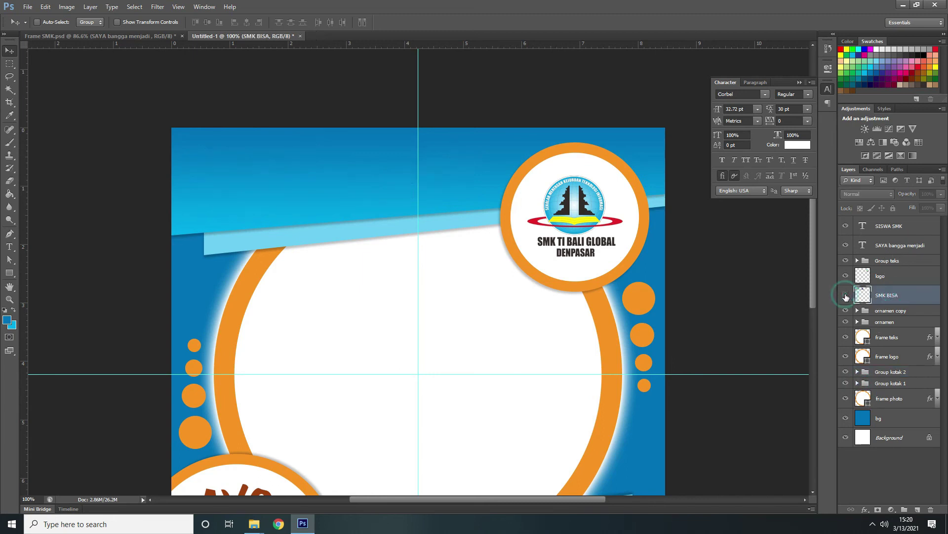
pyautogui.click(846, 295)
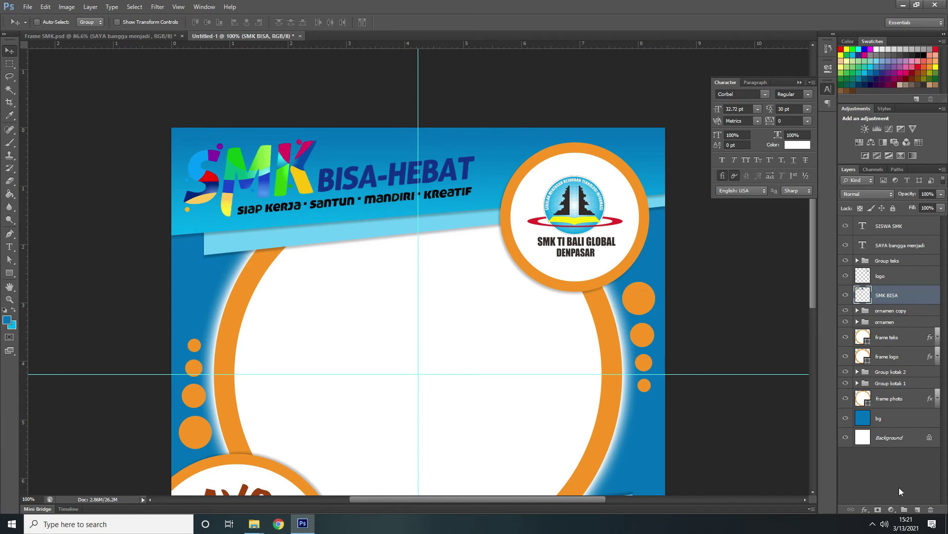
pyautogui.click(865, 510)
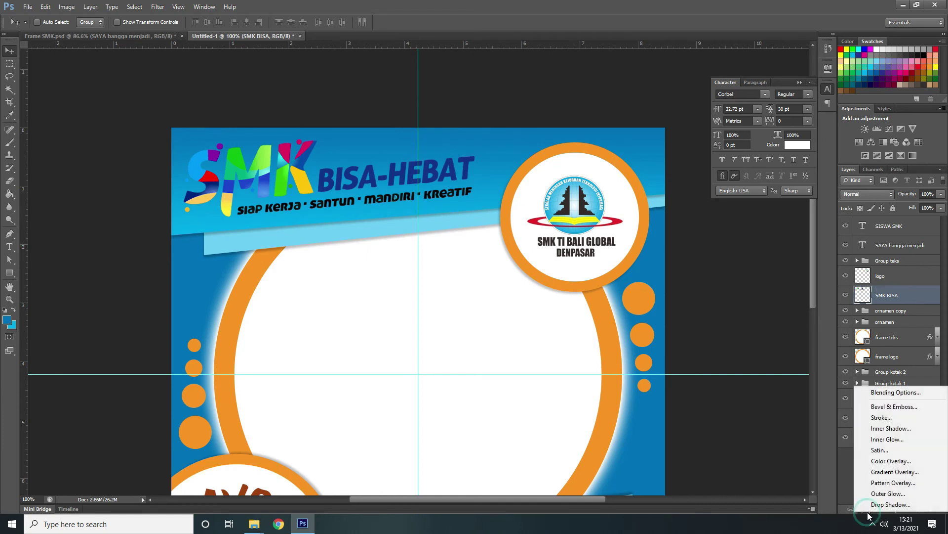
pyautogui.press('Escape')
pyautogui.press('h')
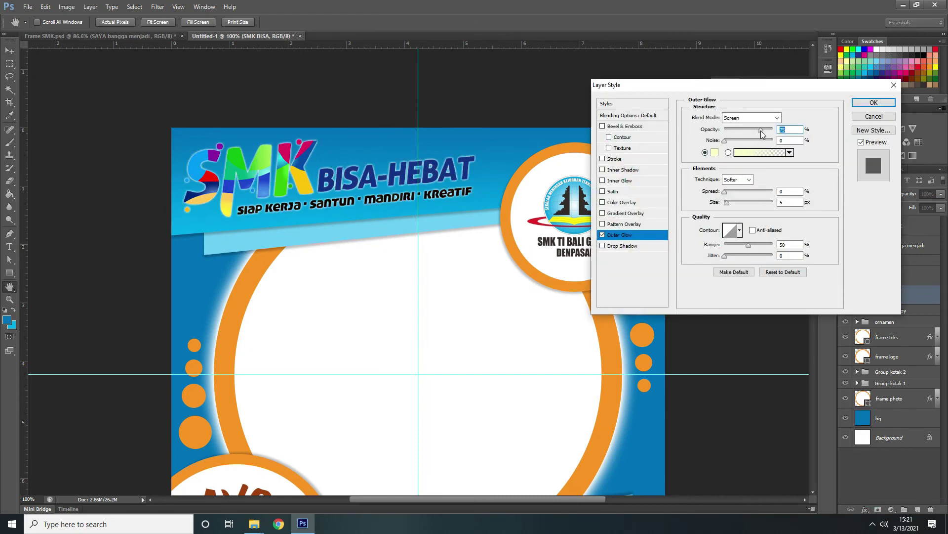
pyautogui.moveTo(762, 132); pyautogui.dragTo(774, 130)
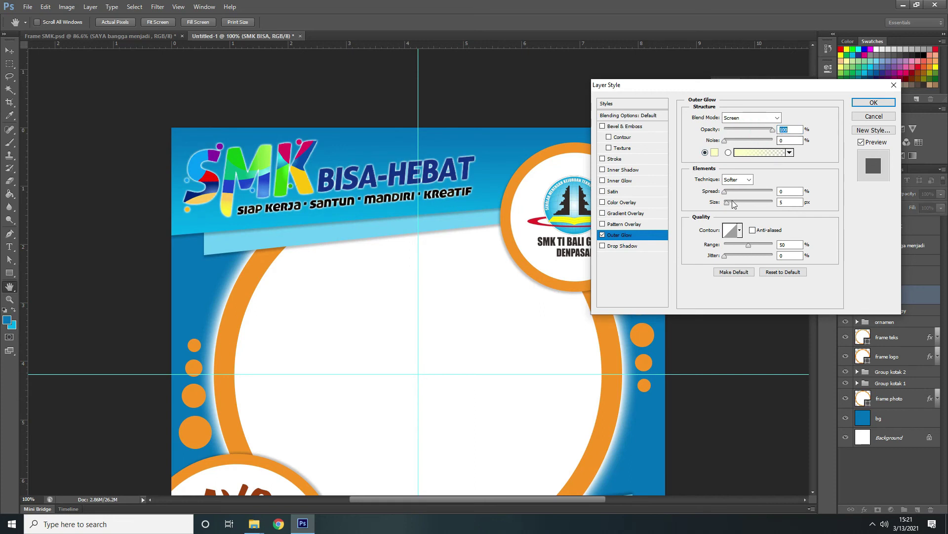
pyautogui.moveTo(727, 207); pyautogui.dragTo(733, 206)
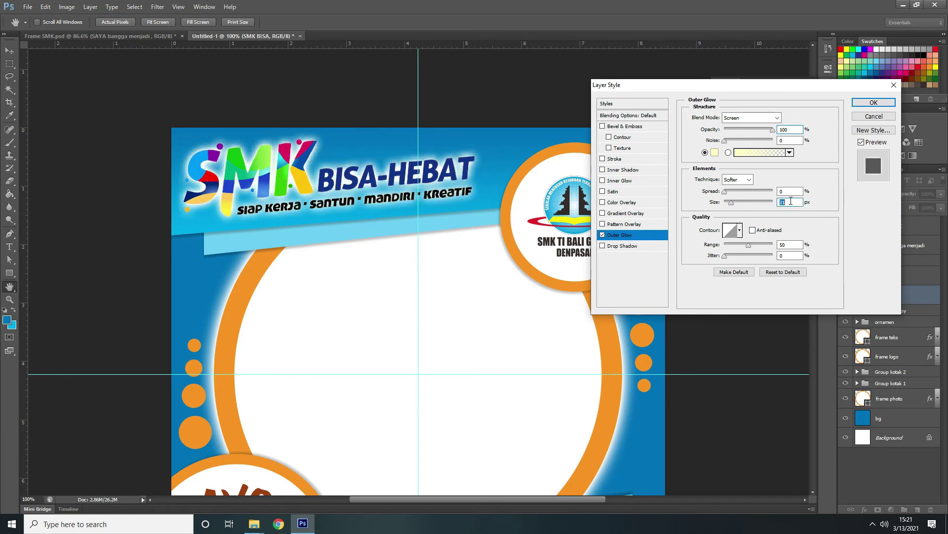
pyautogui.write('15')
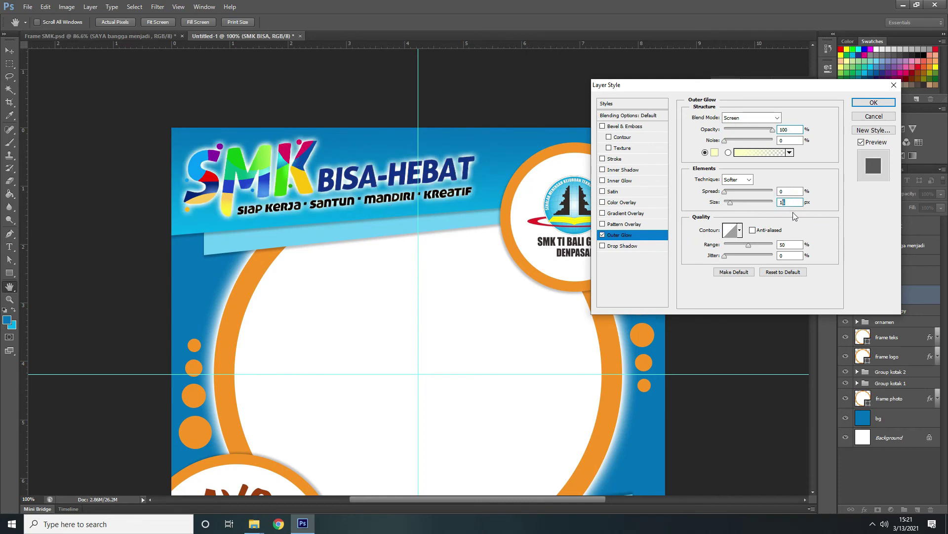
pyautogui.write('0')
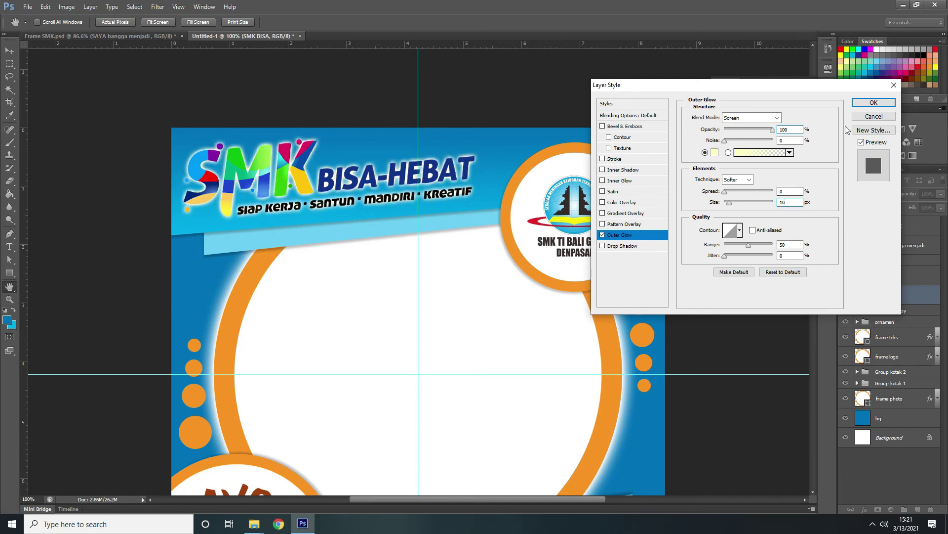
pyautogui.click(872, 102)
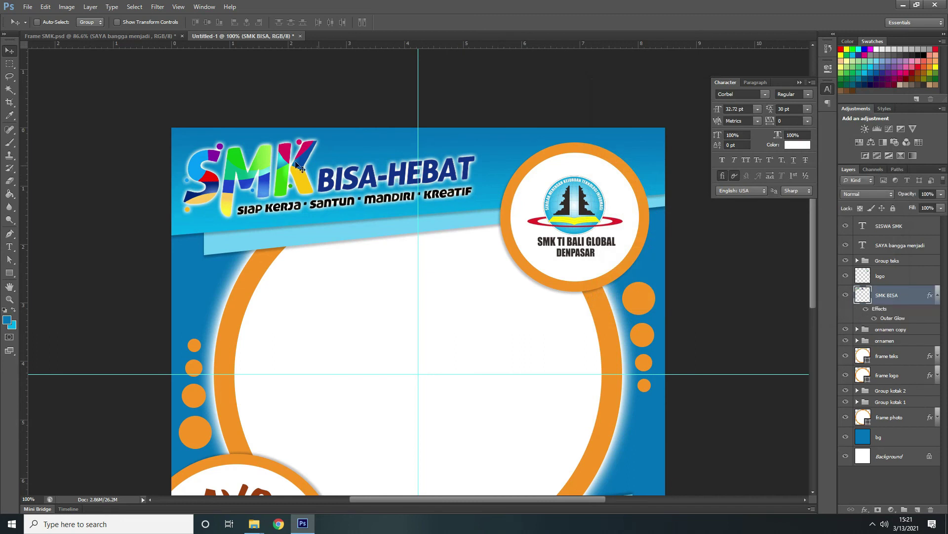
# - Compare the SMK BISA artwork with and without its outer glow, and collapse the layer's effects list
pyautogui.click(874, 319)
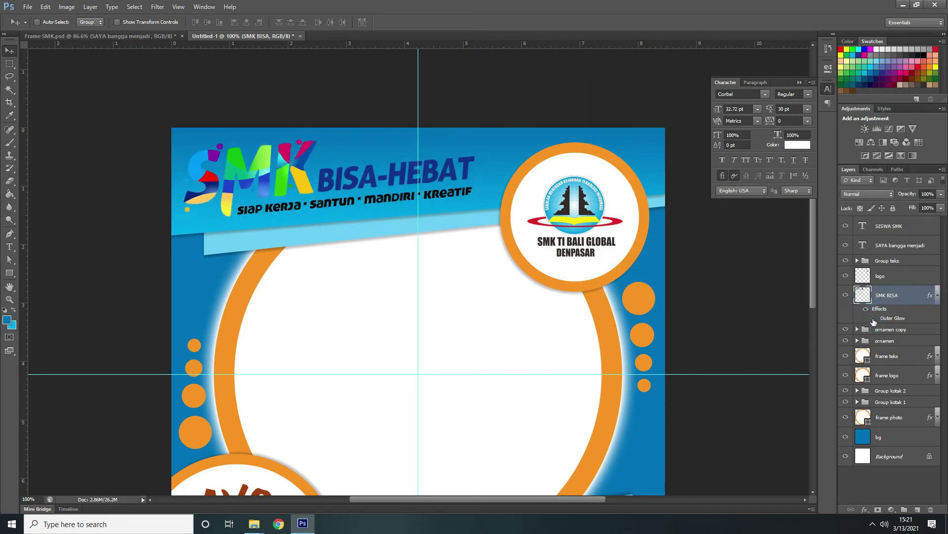
pyautogui.click(873, 319)
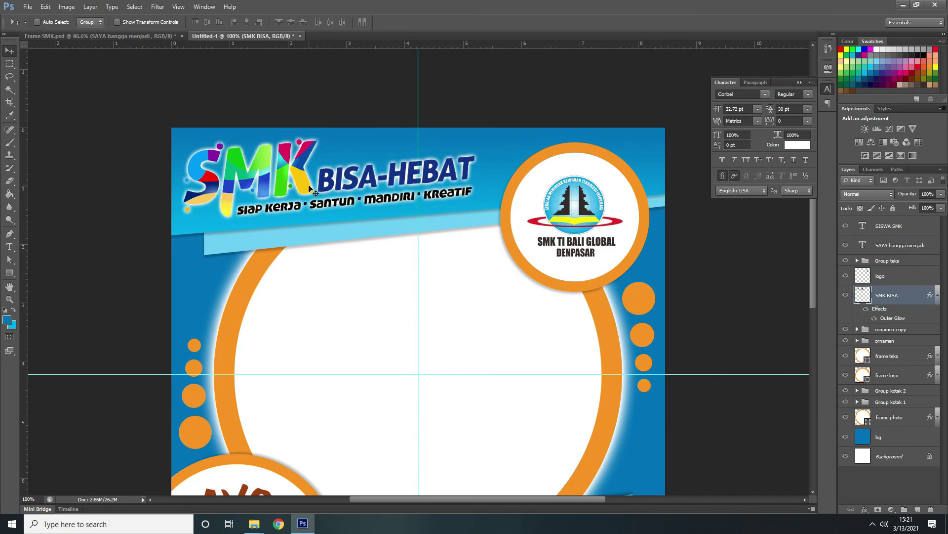
pyautogui.hotkey('ctrl', '+')
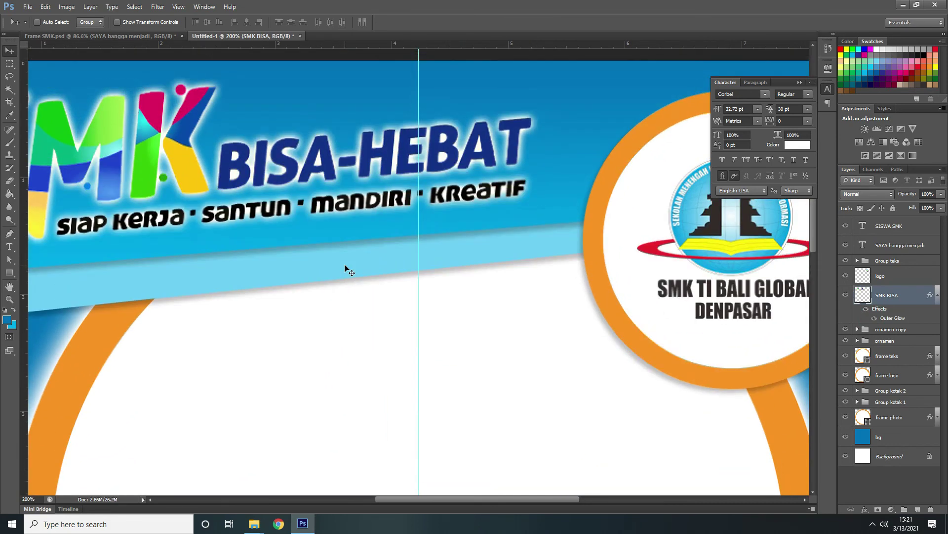
pyautogui.hotkey('ctrl', '-')
pyautogui.scroll(-1, 365, 250)
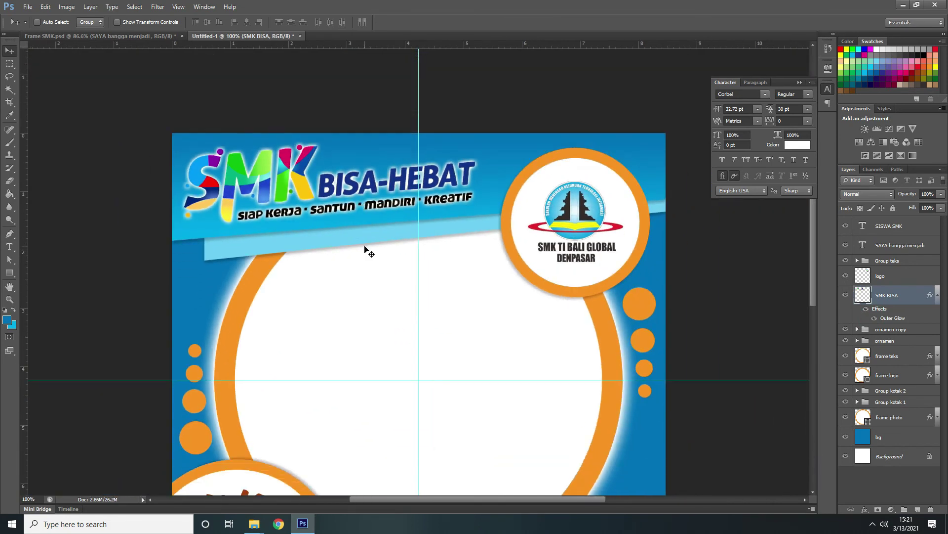
pyautogui.hotkey('ctrl', '0')
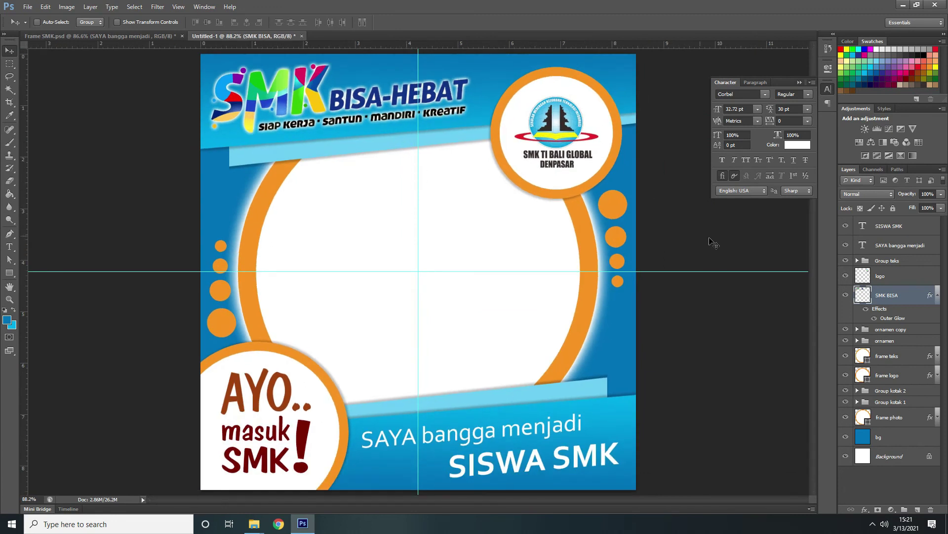
pyautogui.click(937, 296)
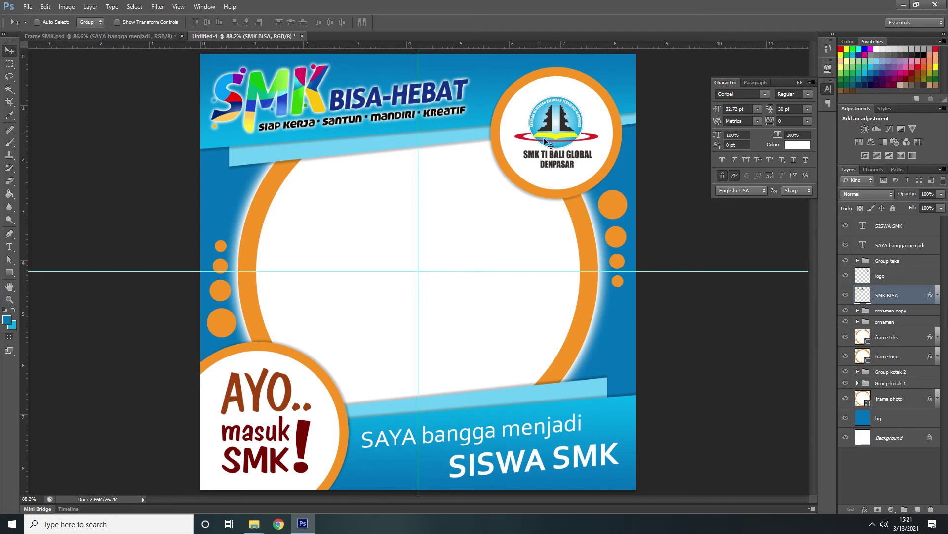
# - Add a Drop Shadow to the AYO.. text layer in Group teks with Use Global Light turned off
pyautogui.click(858, 261)
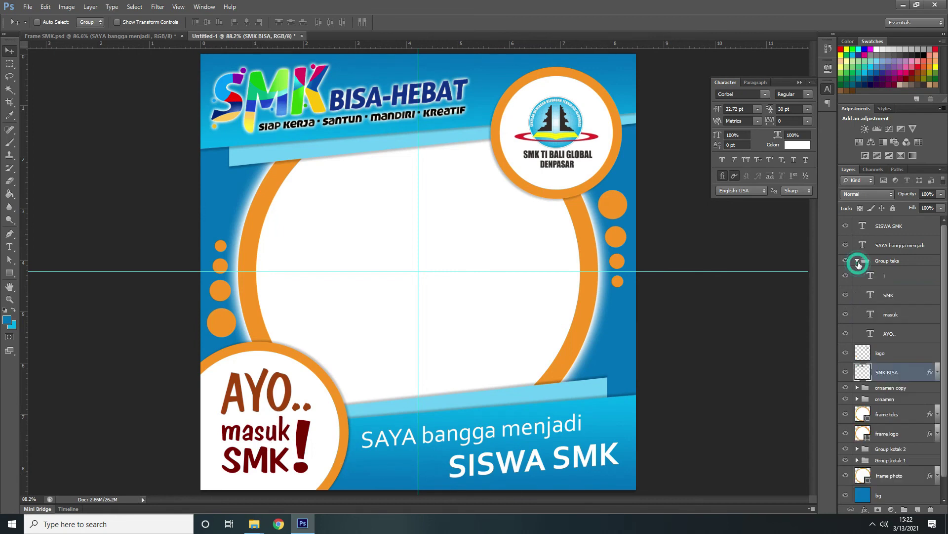
pyautogui.click(889, 334)
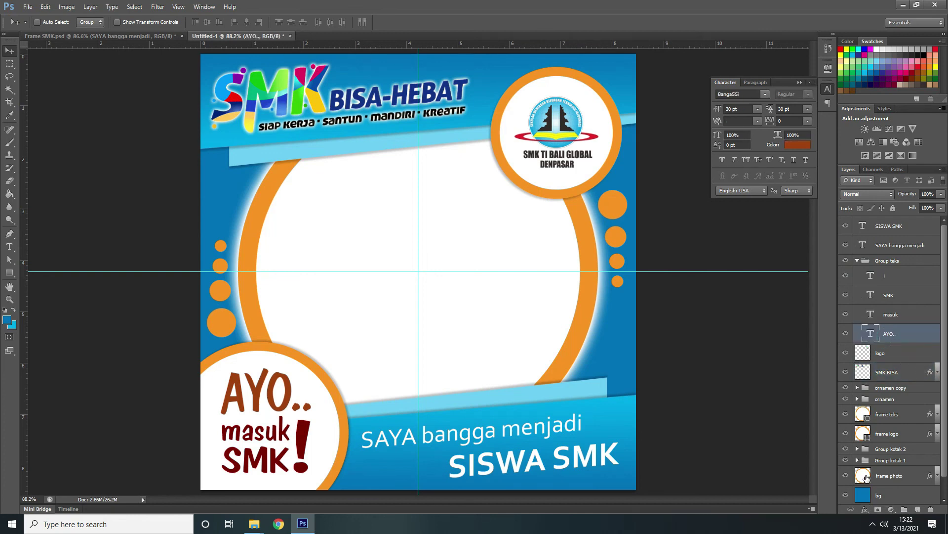
pyautogui.click(865, 509)
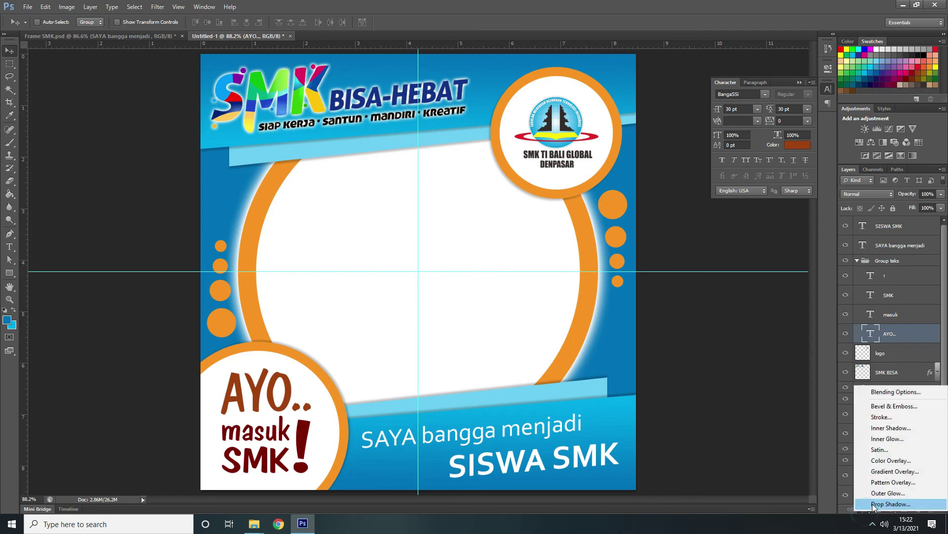
pyautogui.press('Escape')
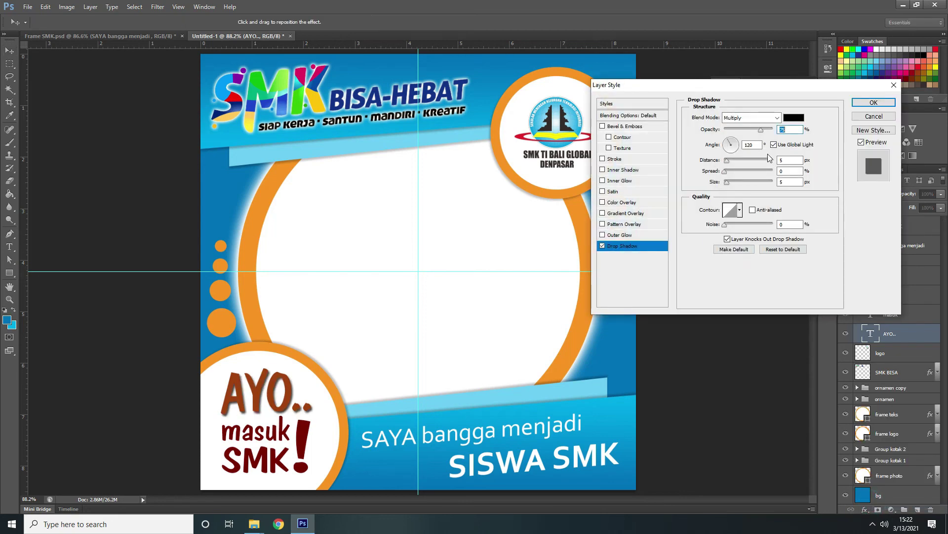
pyautogui.click(783, 144)
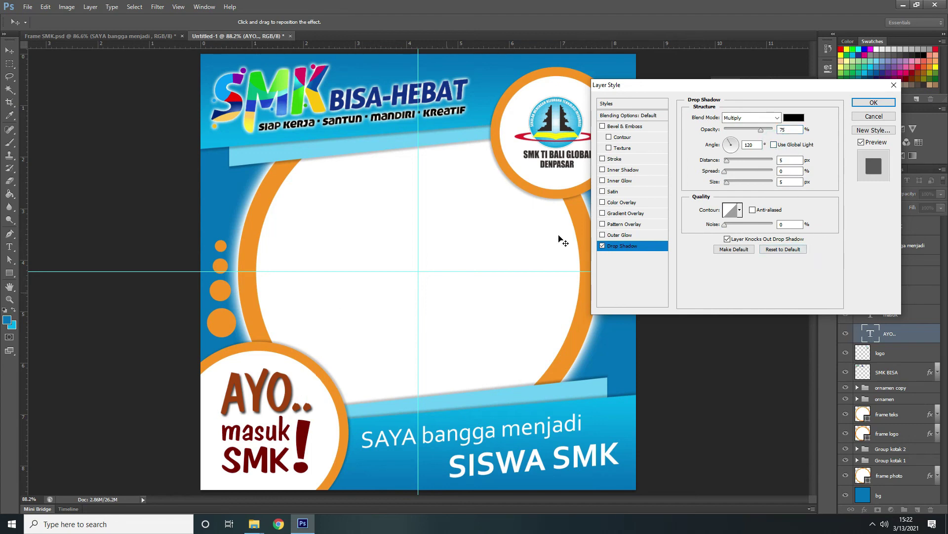
pyautogui.click(756, 145)
pyautogui.click(874, 103)
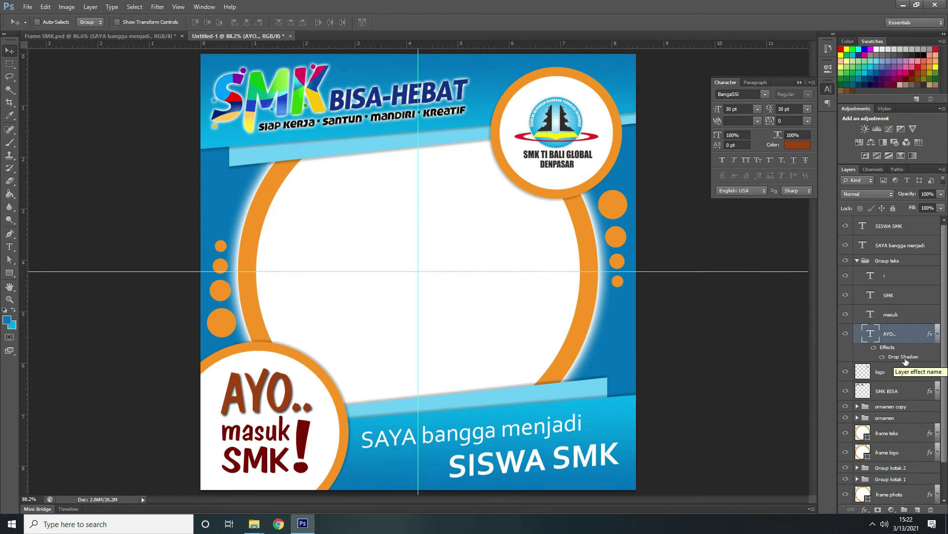
# - Copy the drop shadow from the AYO.. text layer to the masuk and SMK text layers in Group teks
pyautogui.moveTo(906, 361); pyautogui.dragTo(901, 319)
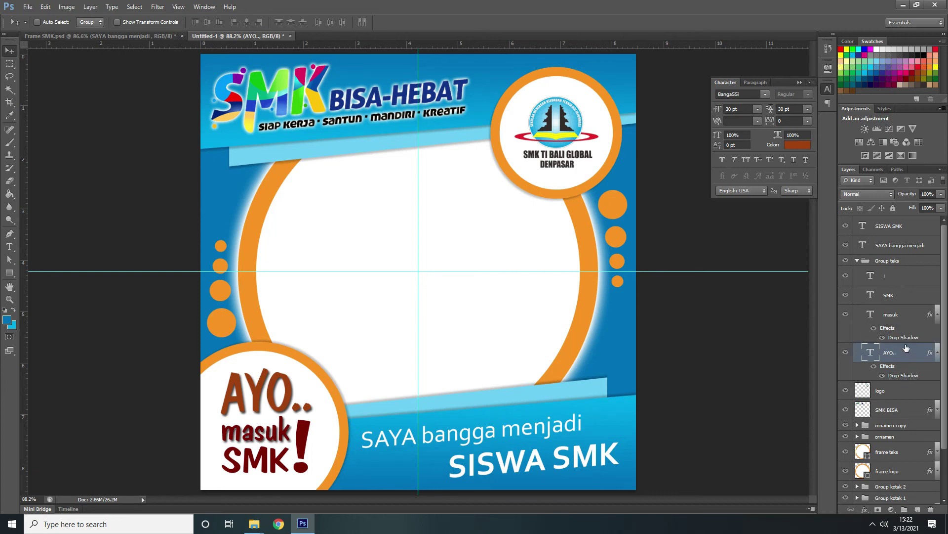
pyautogui.moveTo(907, 338); pyautogui.dragTo(908, 301)
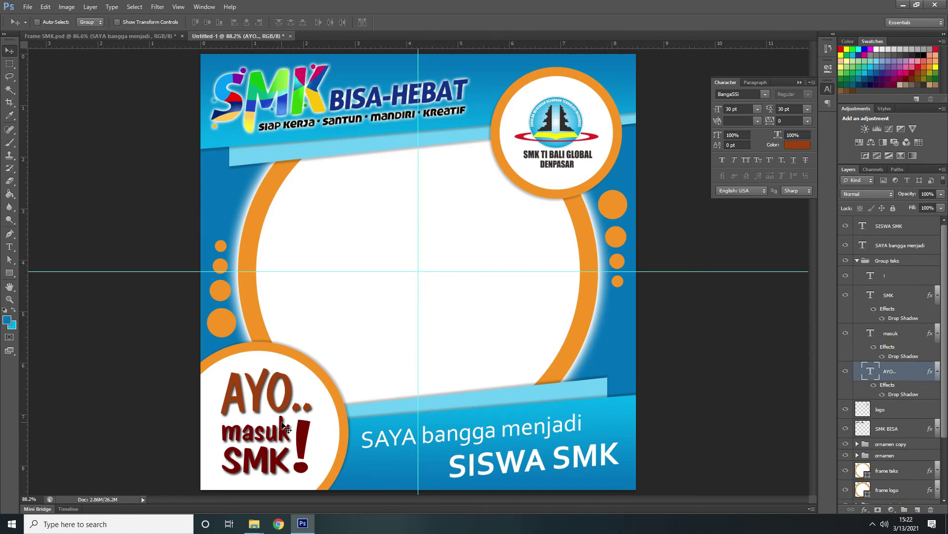
# - Set the drop shadow distance of the masuk text layer to 3 px and apply it
pyautogui.scroll(3, 284, 426)
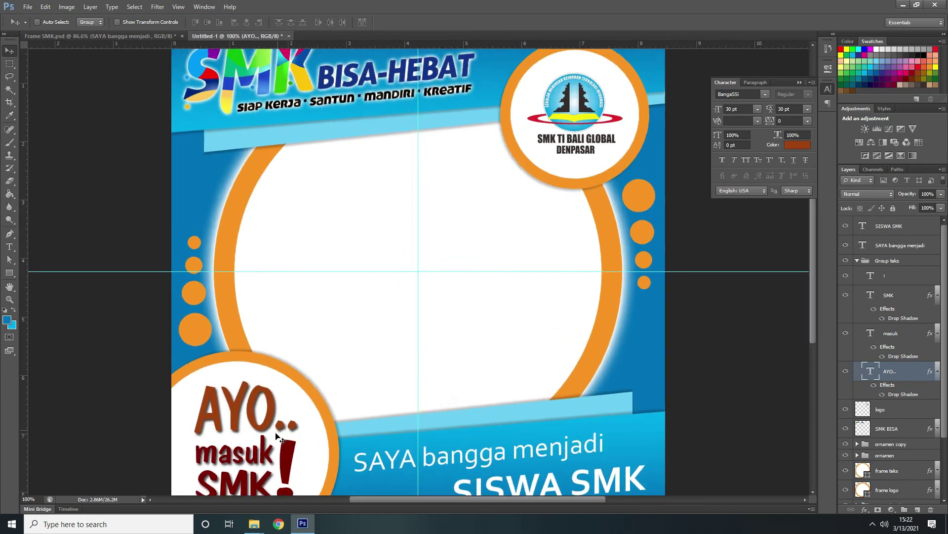
pyautogui.scroll(-3, 274, 451)
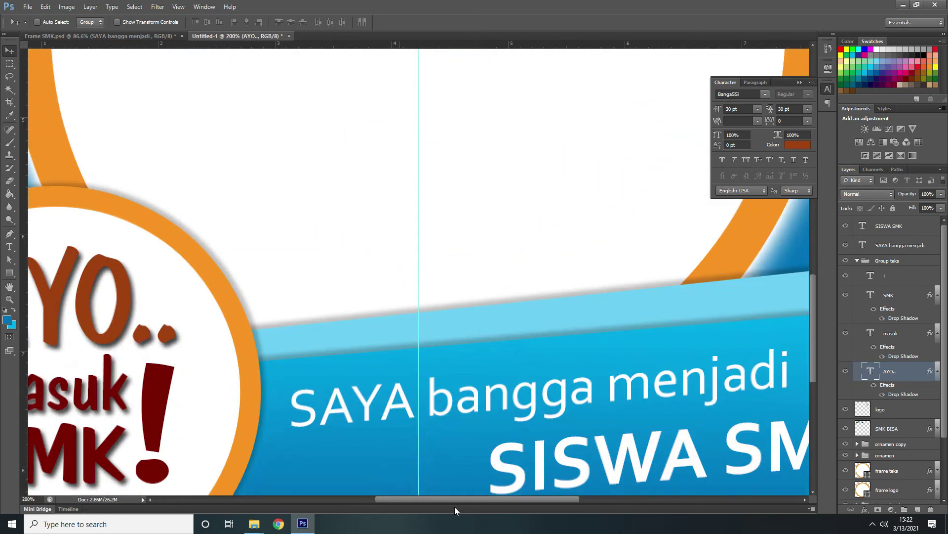
pyautogui.moveTo(493, 502); pyautogui.dragTo(445, 497)
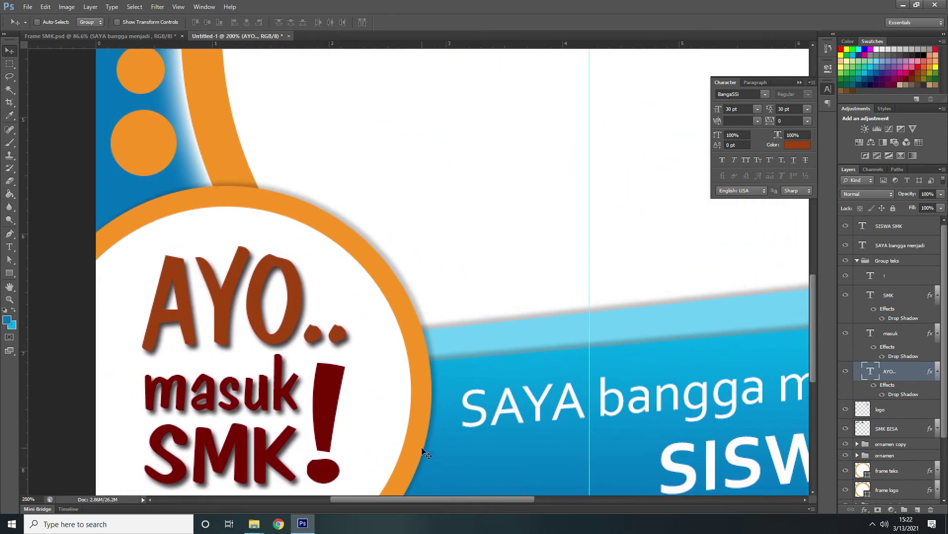
pyautogui.scroll(-2, 400, 441)
pyautogui.scroll(-1, 401, 441)
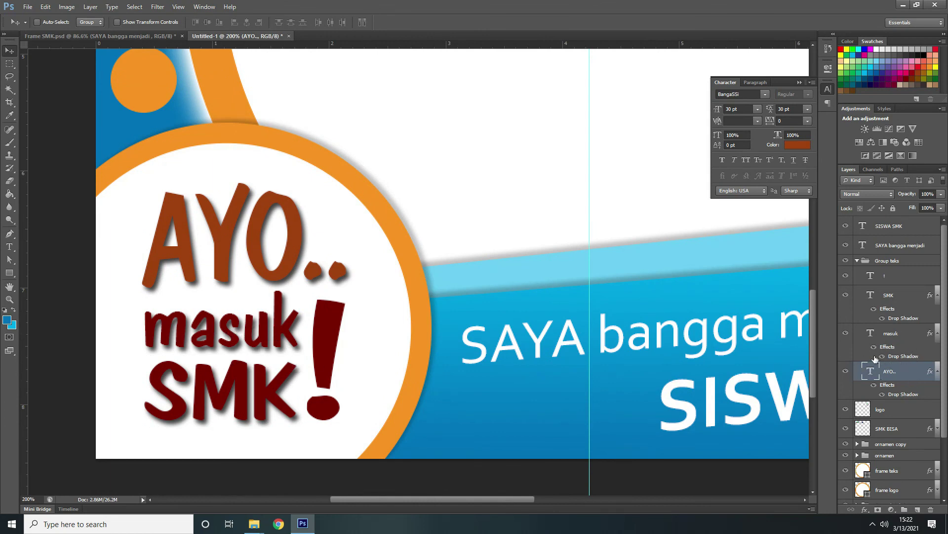
pyautogui.doubleClick(904, 356)
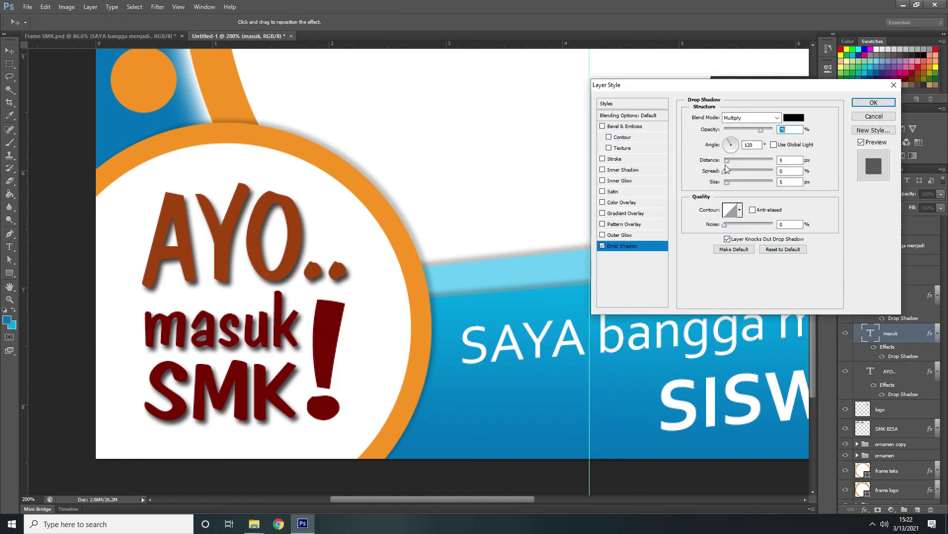
pyautogui.moveTo(726, 165); pyautogui.dragTo(727, 165)
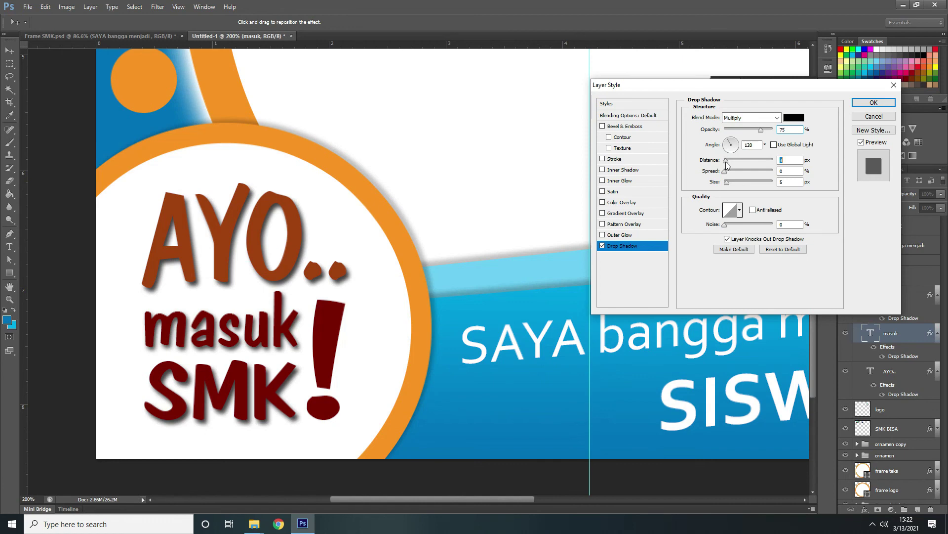
pyautogui.click(860, 104)
# - Set the drop shadow distance of the SMK text layer in Group teks to 3 px and apply it
pyautogui.click(906, 322)
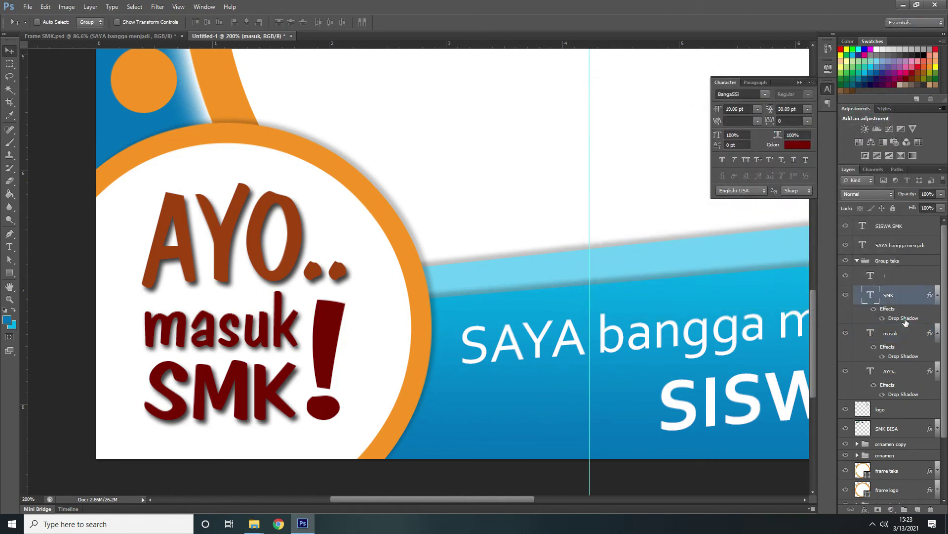
pyautogui.doubleClick(905, 322)
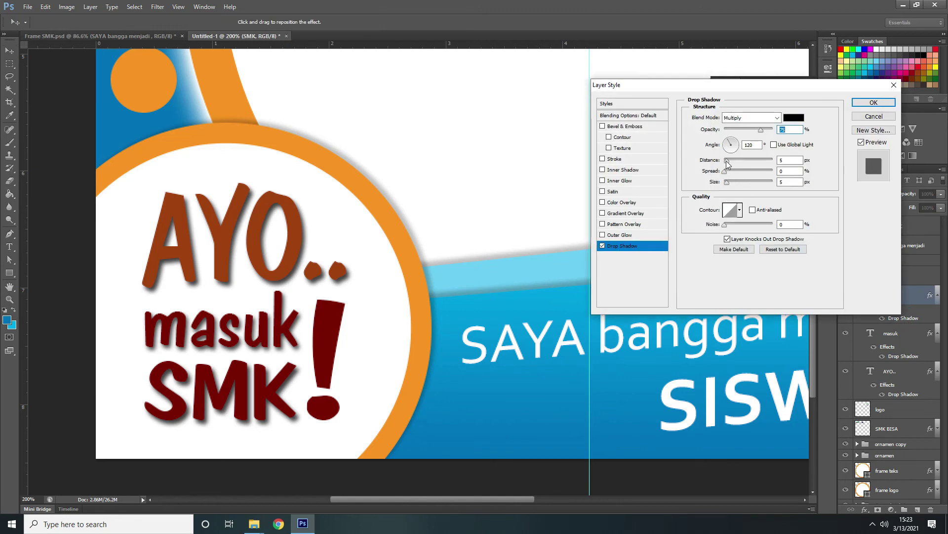
pyautogui.click(726, 162)
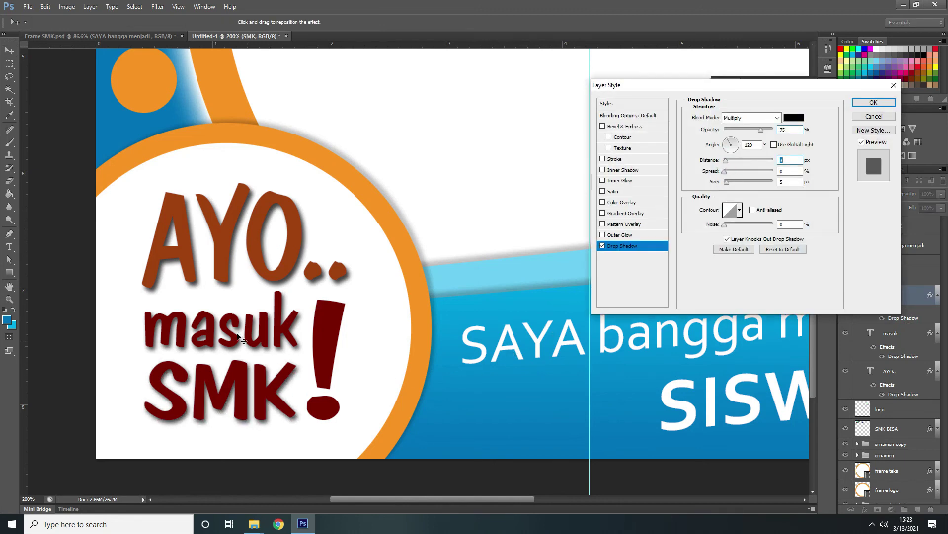
pyautogui.click(874, 102)
# - Copy the drop shadow from the SMK text layer to the exclamation mark layer, and collapse Group teks
pyautogui.click(890, 277)
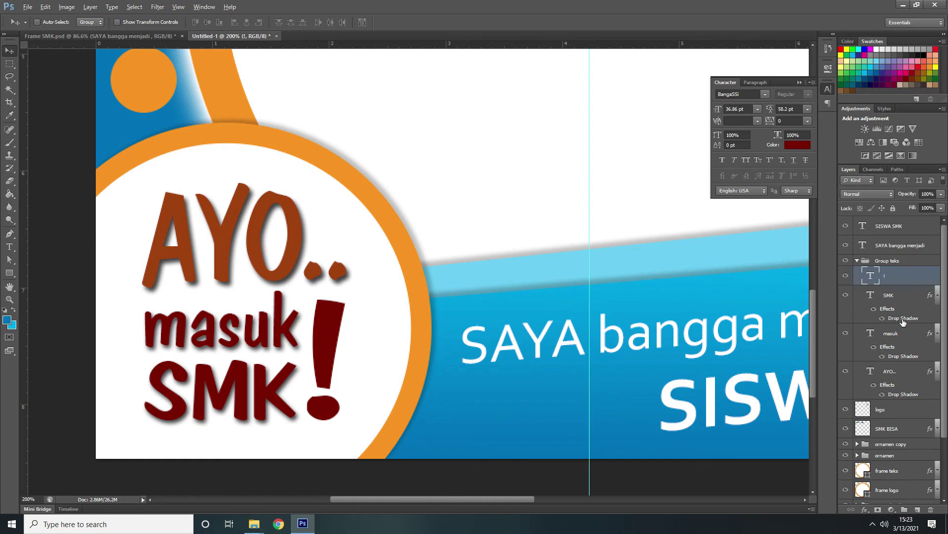
pyautogui.moveTo(903, 321); pyautogui.dragTo(889, 279)
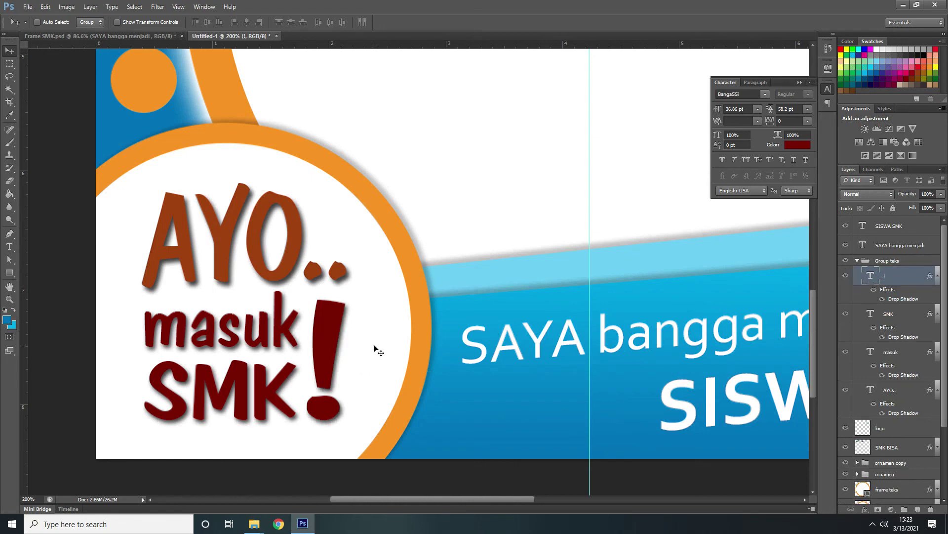
pyautogui.click(857, 261)
# - Expand Group teks and copy a drop shadow from its texts to the SAYA bangga menjadi layer
pyautogui.hotkey('ctrl', '-')
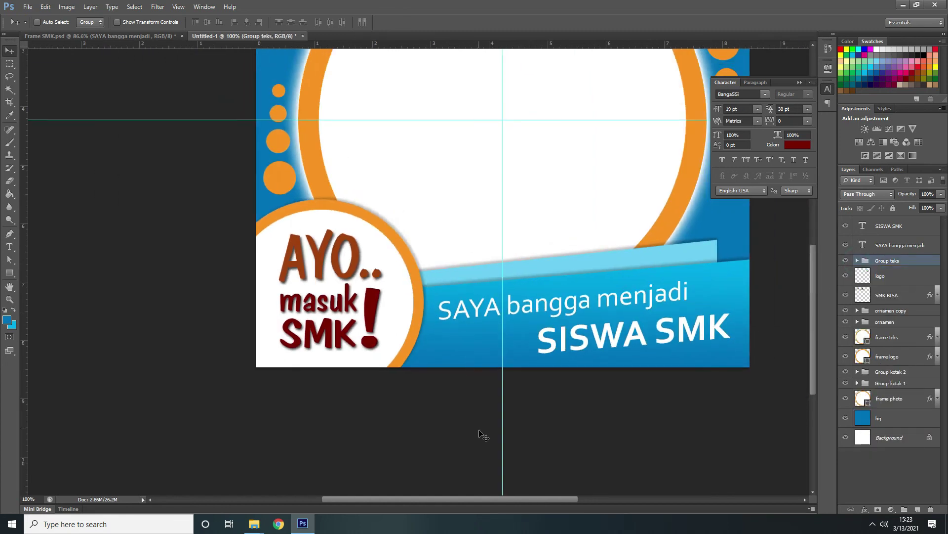
pyautogui.scroll(3, 481, 437)
pyautogui.moveTo(396, 501); pyautogui.dragTo(449, 502)
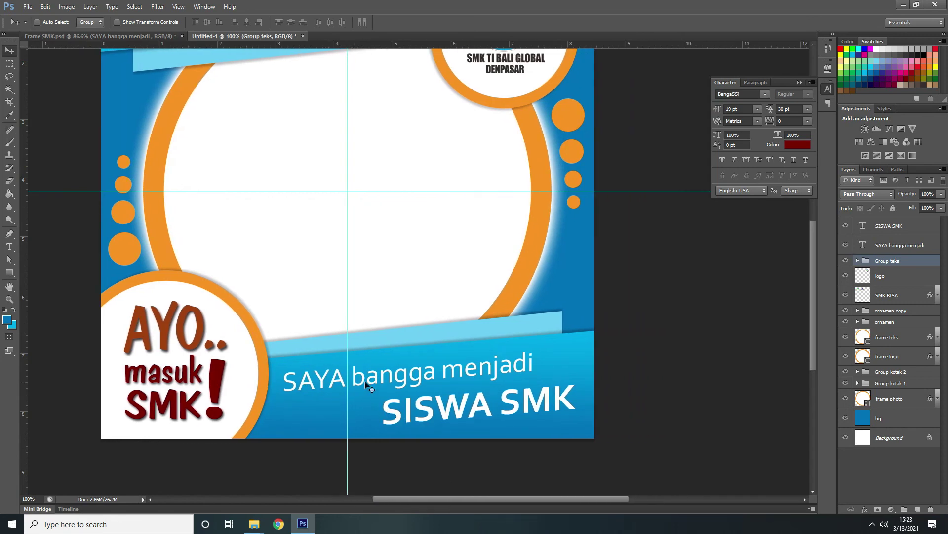
pyautogui.click(859, 260)
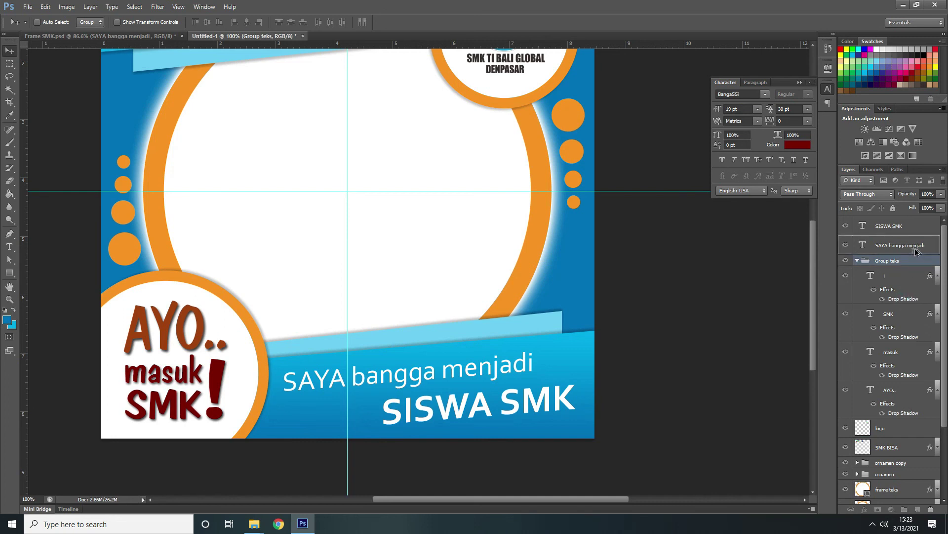
pyautogui.moveTo(915, 251); pyautogui.dragTo(915, 251)
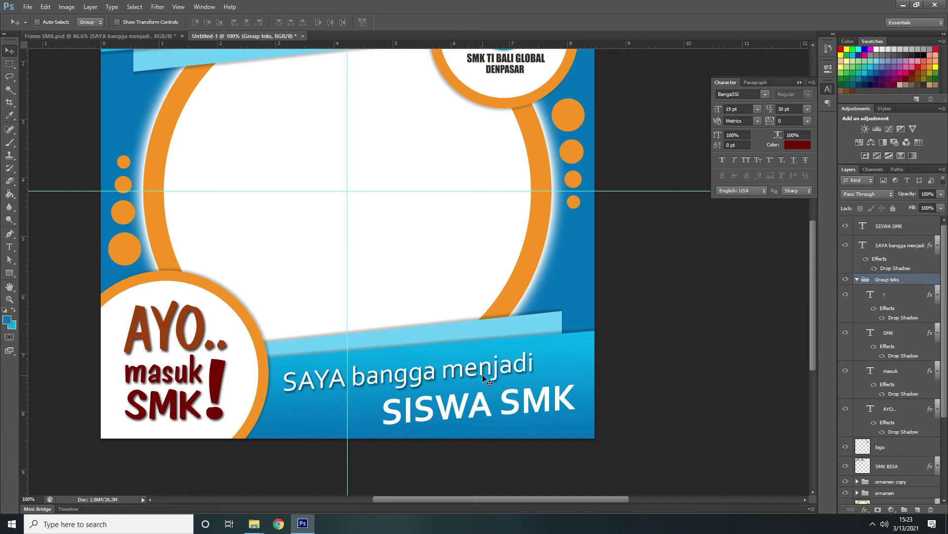
# - Compare SAYA bangga menjadi with and without its drop shadow, and copy that shadow to the SISWA SMK layer
pyautogui.hotkey('ctrl', '+')
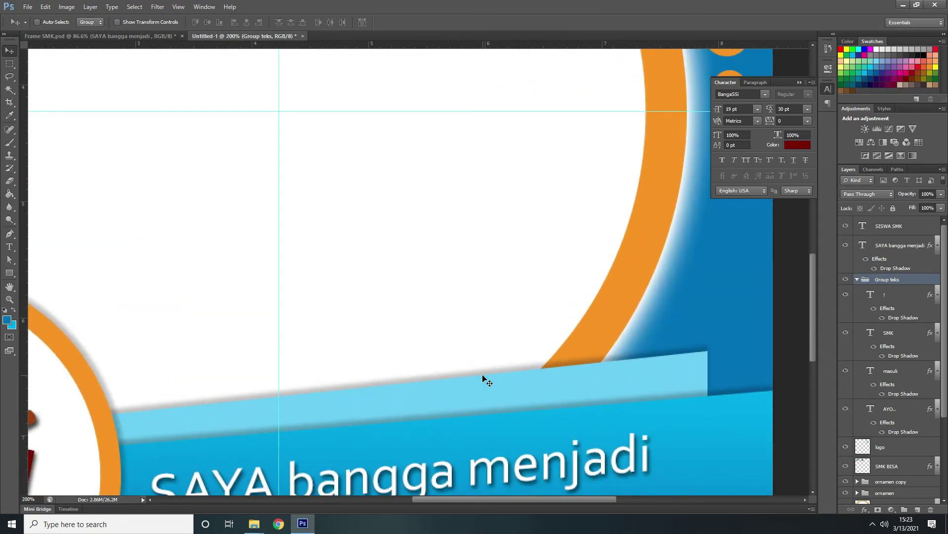
pyautogui.scroll(-5, 494, 390)
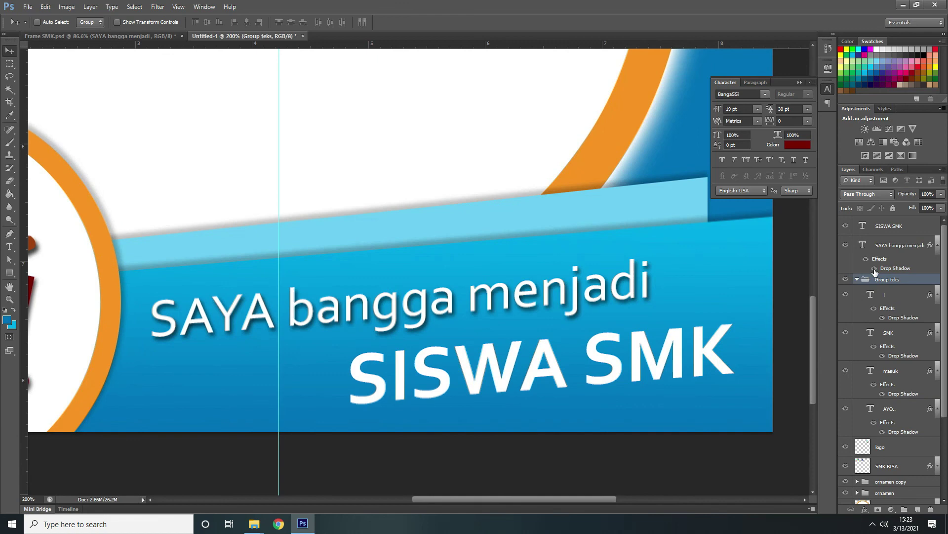
pyautogui.click(874, 268)
pyautogui.click(874, 268)
pyautogui.moveTo(902, 268); pyautogui.dragTo(892, 227)
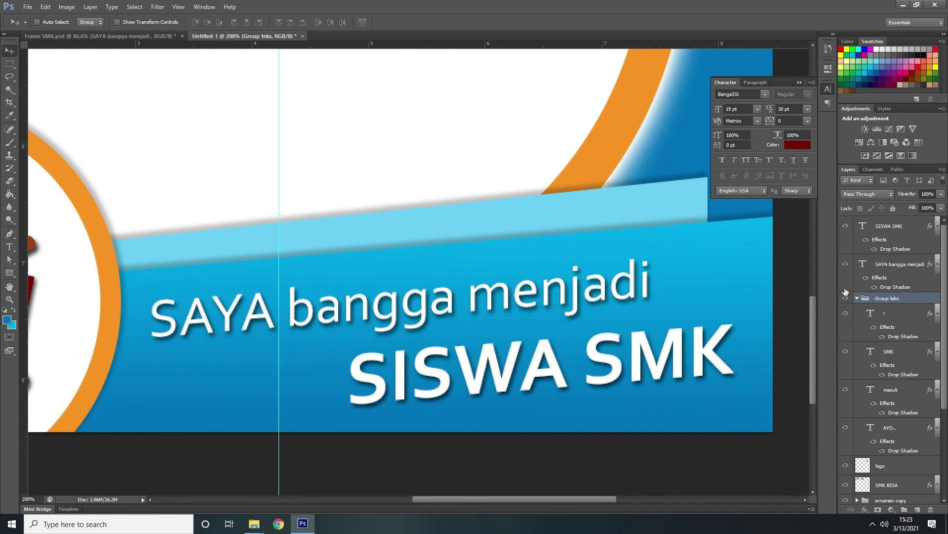
# - Collapse the effects lists of all the text layers, and collapse Group teks
pyautogui.click(938, 226)
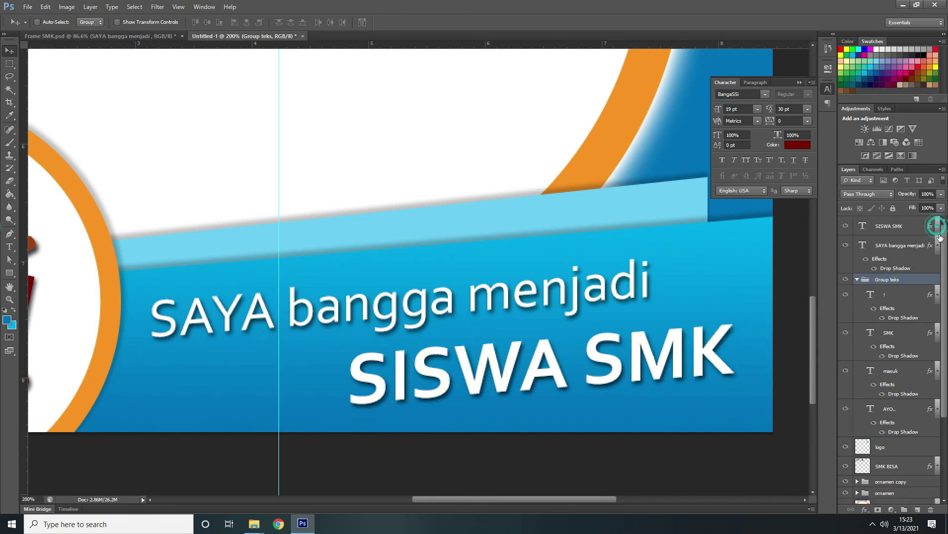
pyautogui.click(937, 245)
pyautogui.click(937, 276)
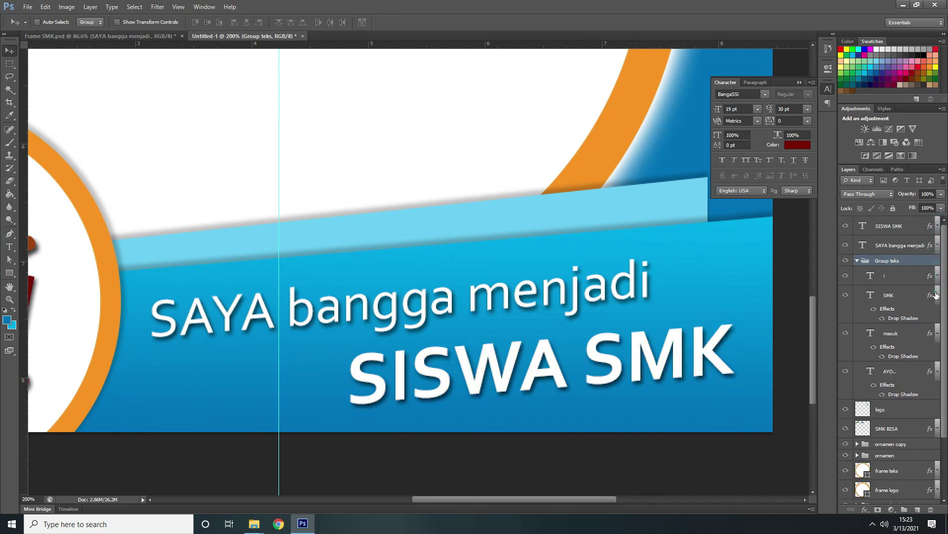
pyautogui.click(937, 295)
pyautogui.click(937, 314)
pyautogui.click(937, 333)
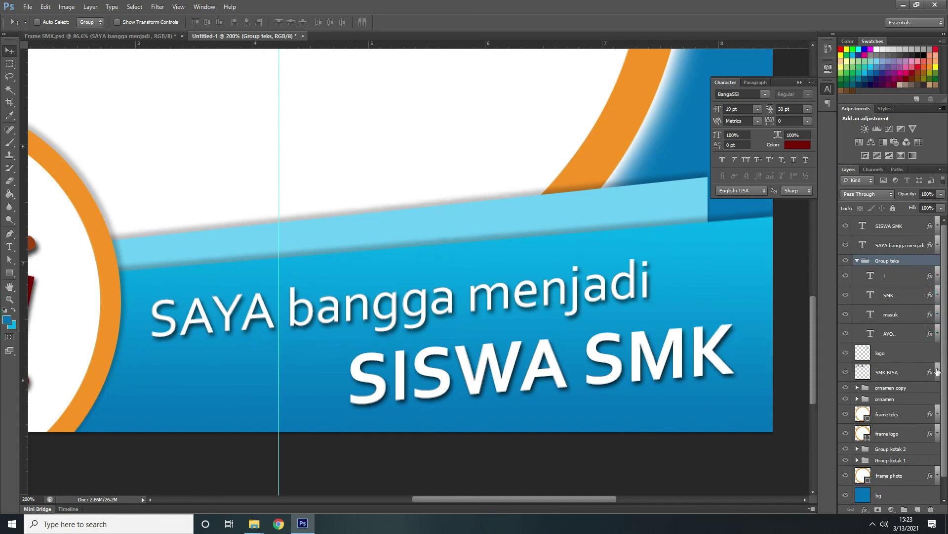
pyautogui.click(858, 260)
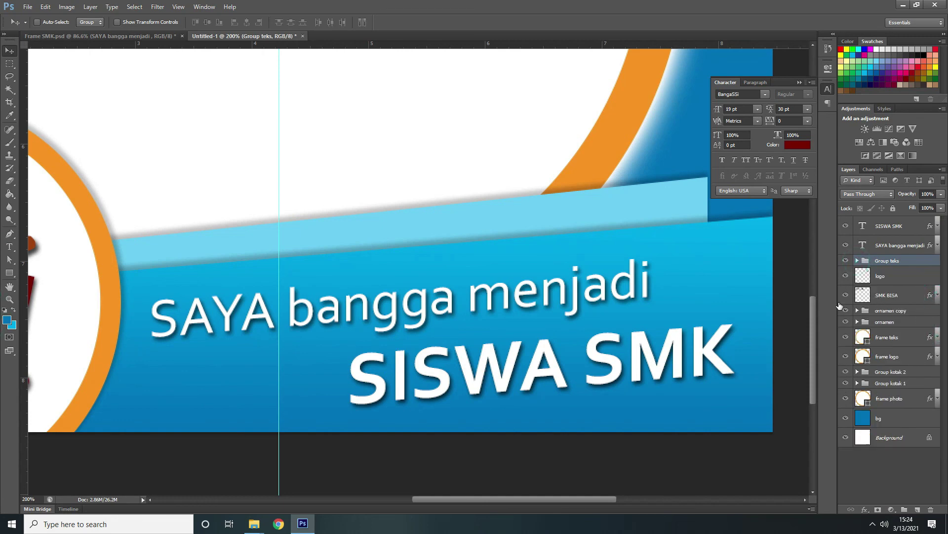
pyautogui.hotkey('ctrl', '-')
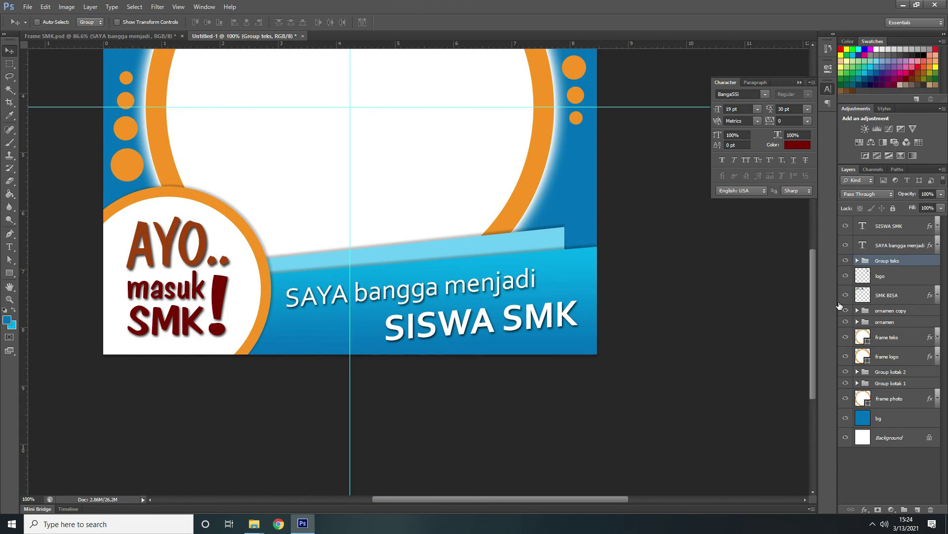
pyautogui.hotkey('ctrl', '0')
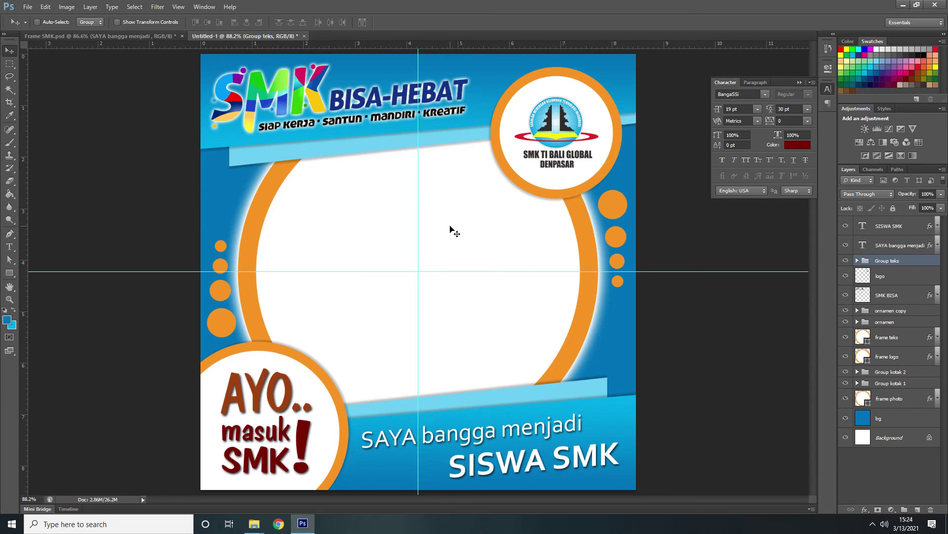
pyautogui.hotkey('ctrl', '1')
pyautogui.hotkey('ctrl', '-')
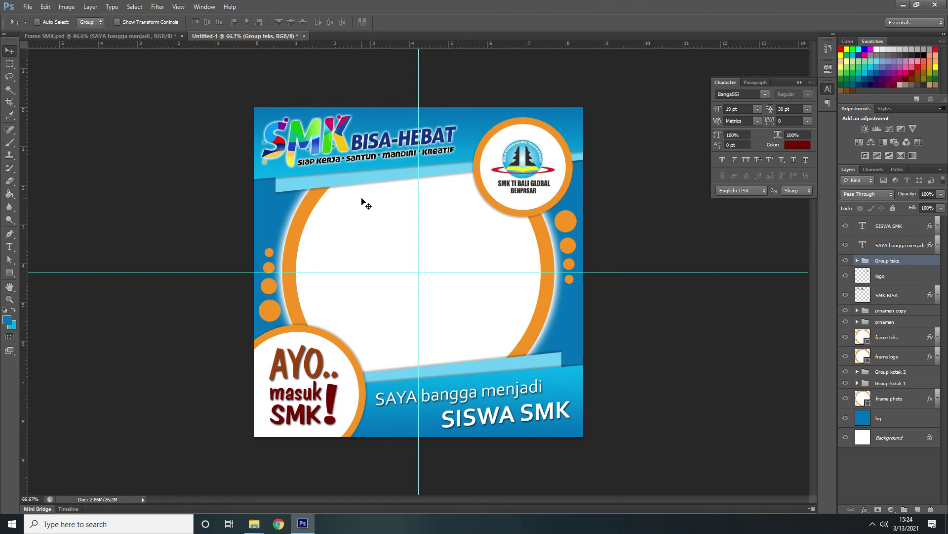
pyautogui.hotkey('ctrl', '0')
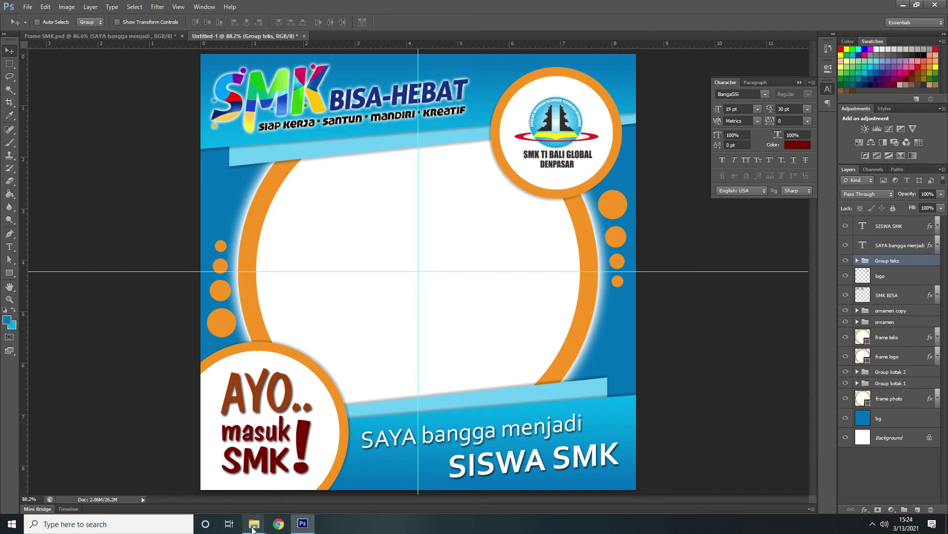
# - Find 870217.jpg in the Latihan folder in File Explorer and open it in Photoshop as a separate document
pyautogui.moveTo(255, 527)
pyautogui.click(287, 499)
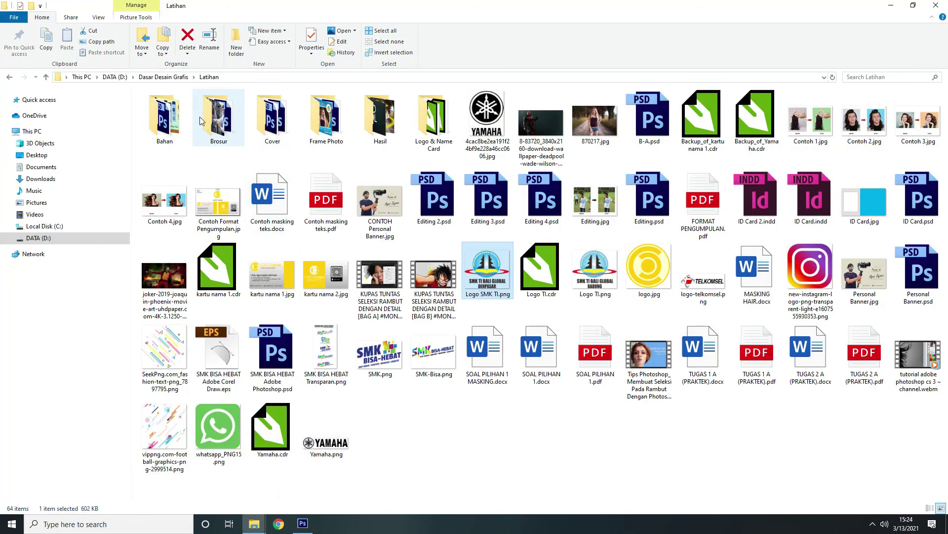
pyautogui.doubleClick(168, 118)
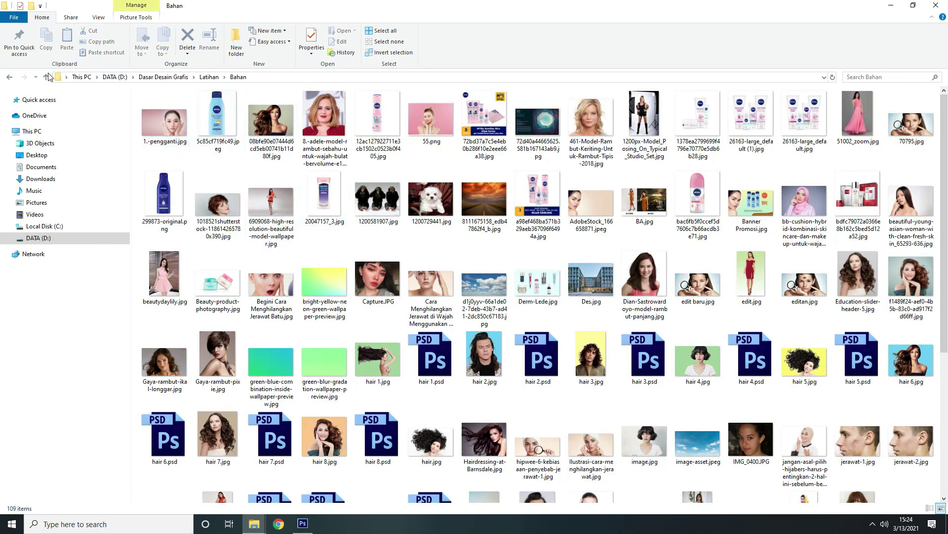
pyautogui.click(46, 77)
pyautogui.click(603, 126)
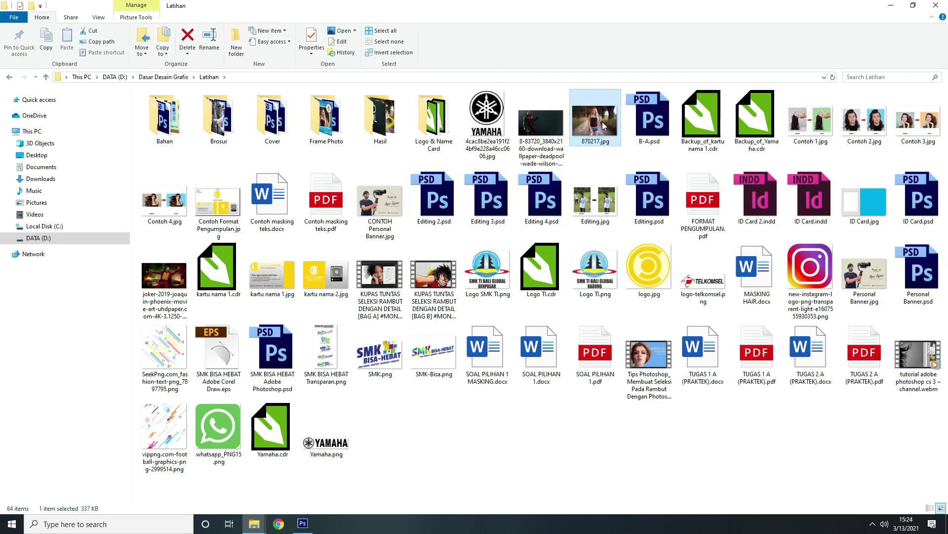
pyautogui.moveTo(600, 123); pyautogui.dragTo(414, 195)
pyautogui.moveTo(480, 42); pyautogui.dragTo(479, 38)
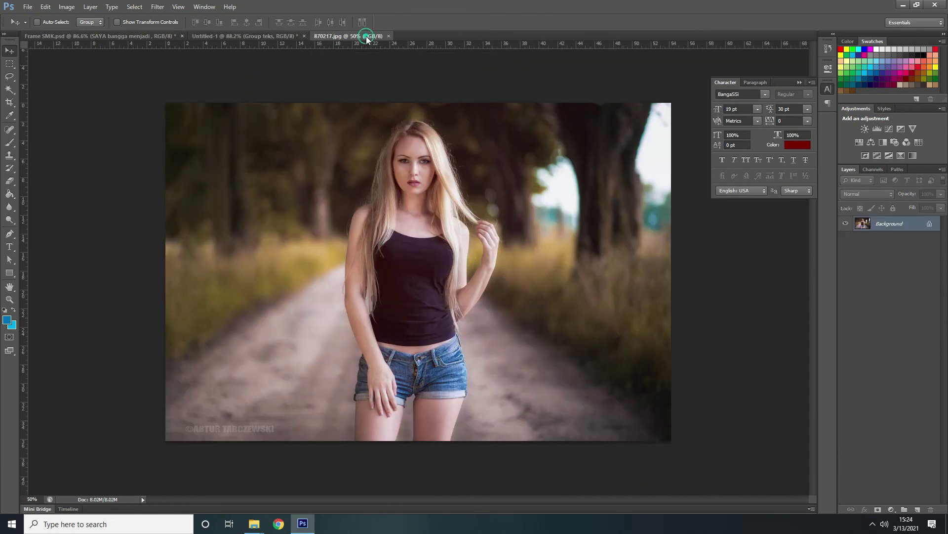
# - Float the 870217.jpg document in its own window and copy its photo into the Untitled-1 frame design
pyautogui.moveTo(367, 37); pyautogui.dragTo(490, 139)
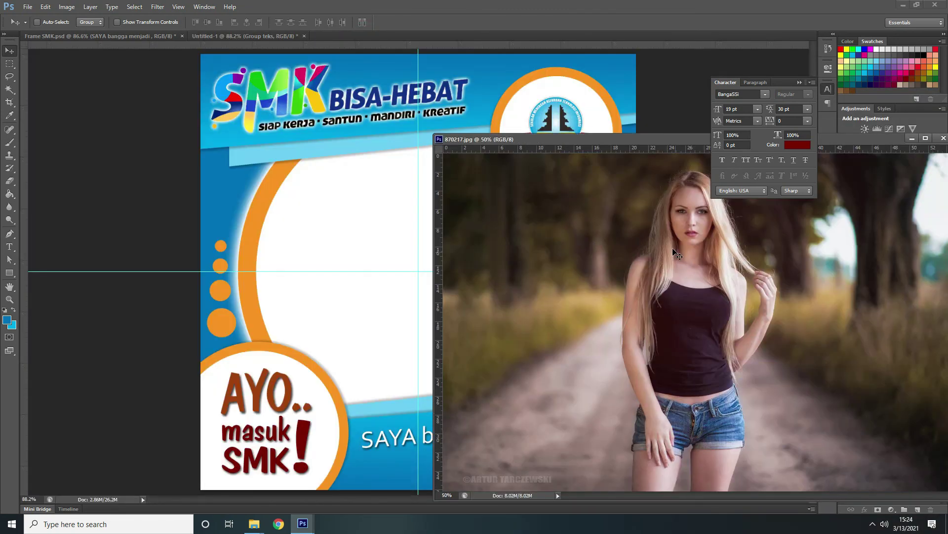
pyautogui.moveTo(361, 228); pyautogui.dragTo(362, 229)
pyautogui.moveTo(587, 141); pyautogui.dragTo(205, 138)
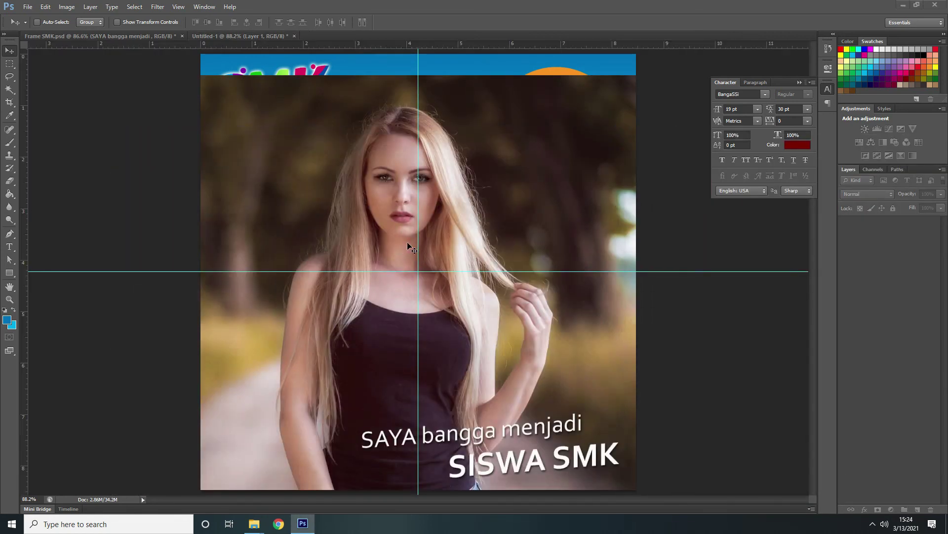
pyautogui.click(248, 130)
# - Scale the photo to about 57% and place it over the round photo frame near the vertical centre guide
pyautogui.hotkey('ctrl', 't')
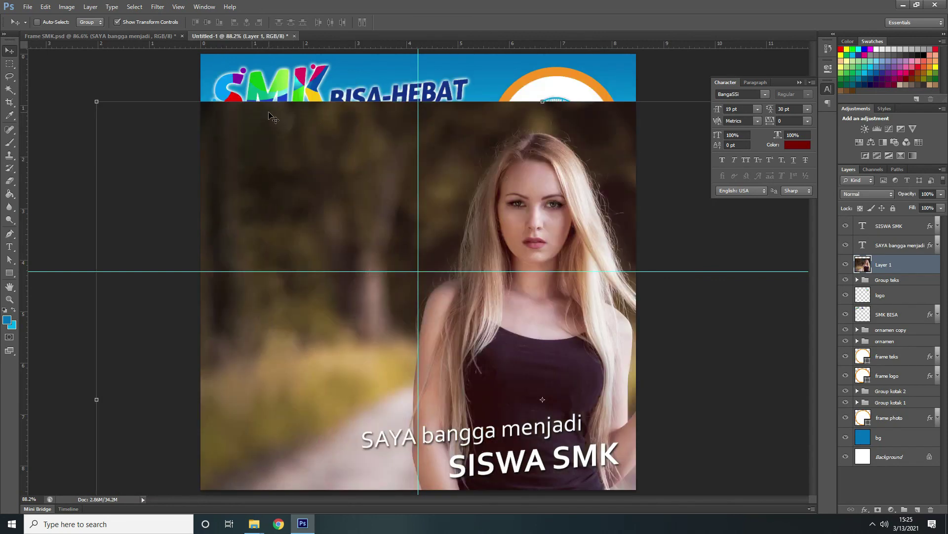
pyautogui.click(96, 102)
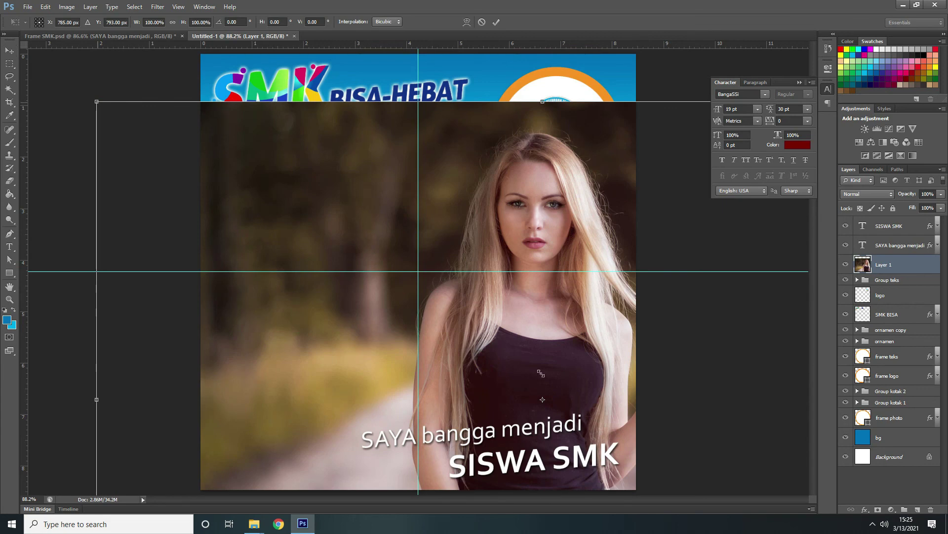
pyautogui.moveTo(541, 373); pyautogui.dragTo(528, 390)
pyautogui.click(614, 408)
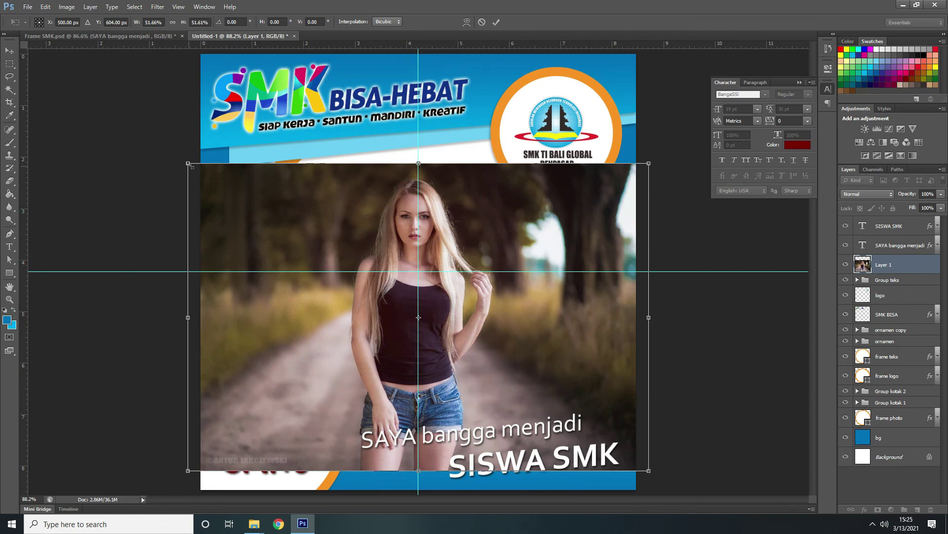
pyautogui.moveTo(190, 165); pyautogui.dragTo(116, 163)
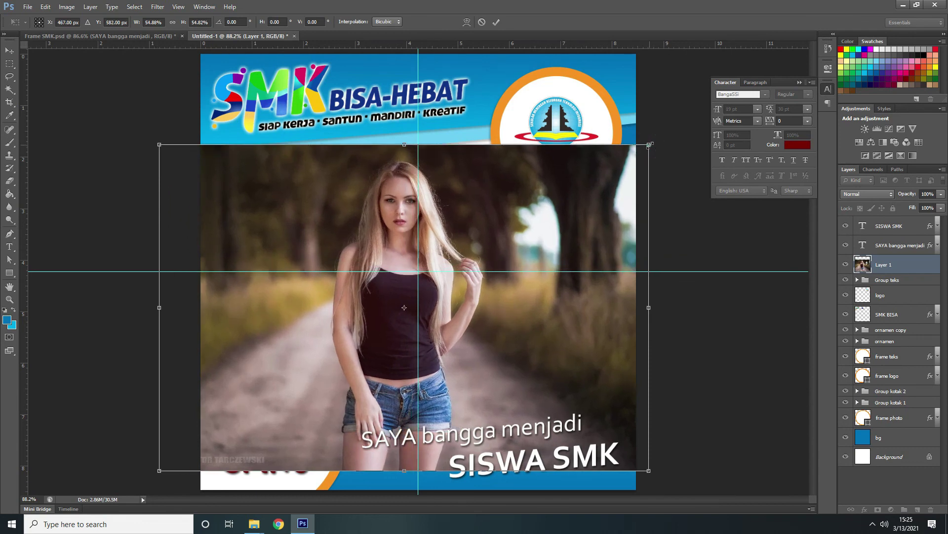
pyautogui.moveTo(649, 145); pyautogui.dragTo(671, 129)
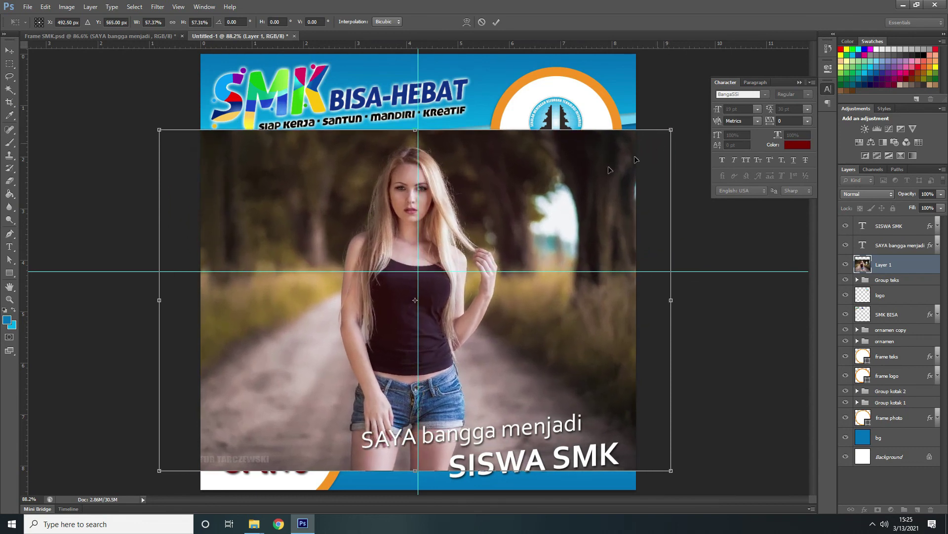
pyautogui.moveTo(550, 200); pyautogui.dragTo(552, 195)
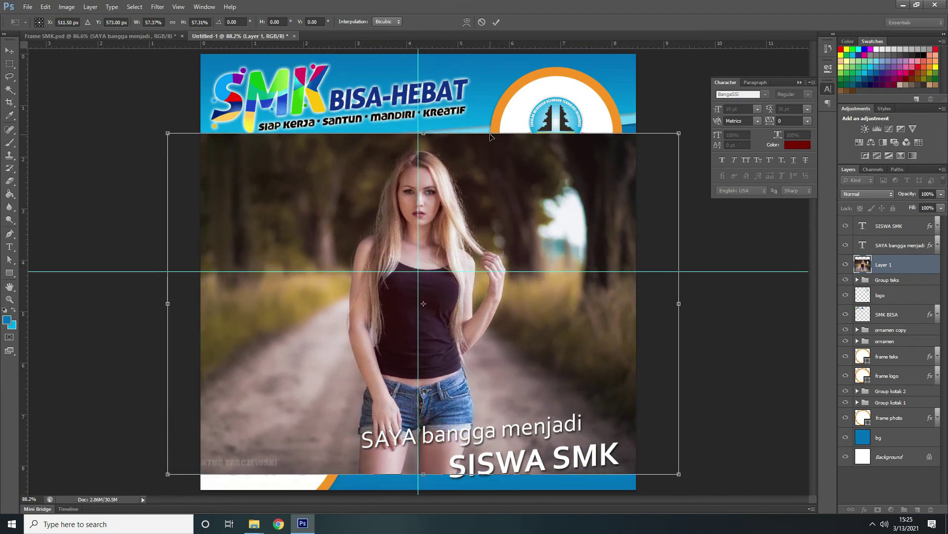
pyautogui.press('Return')
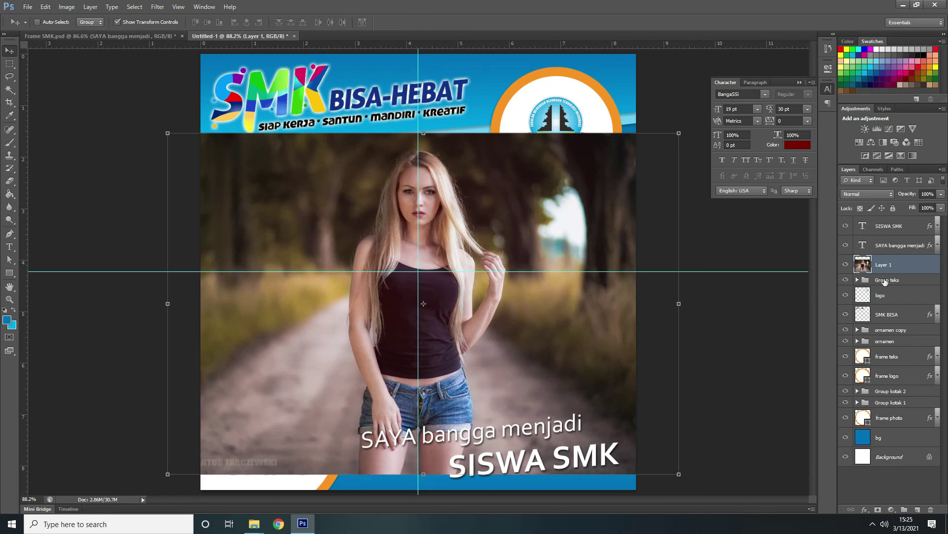
# - Place the photo layer directly beneath the bg layer, and check the frame photo layer by hiding and showing it
pyautogui.moveTo(892, 264); pyautogui.dragTo(906, 453)
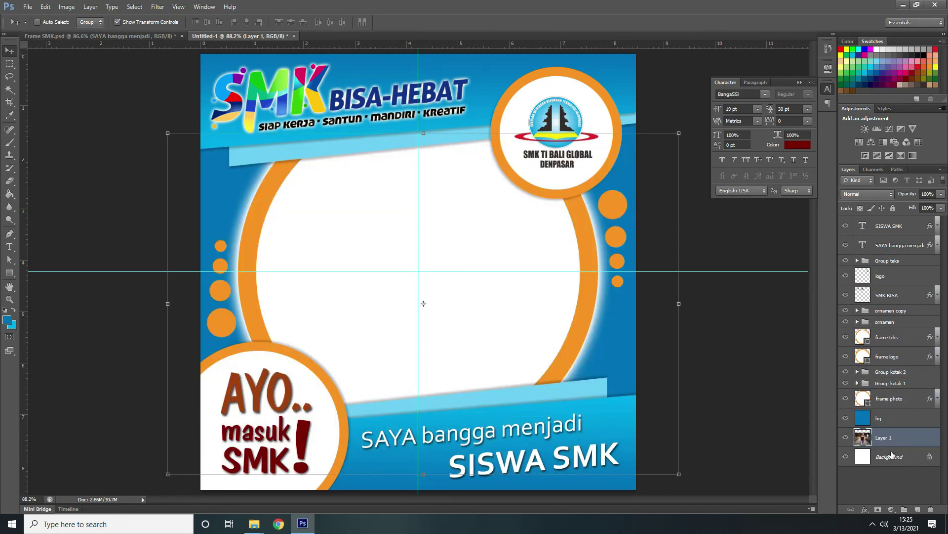
pyautogui.click(904, 399)
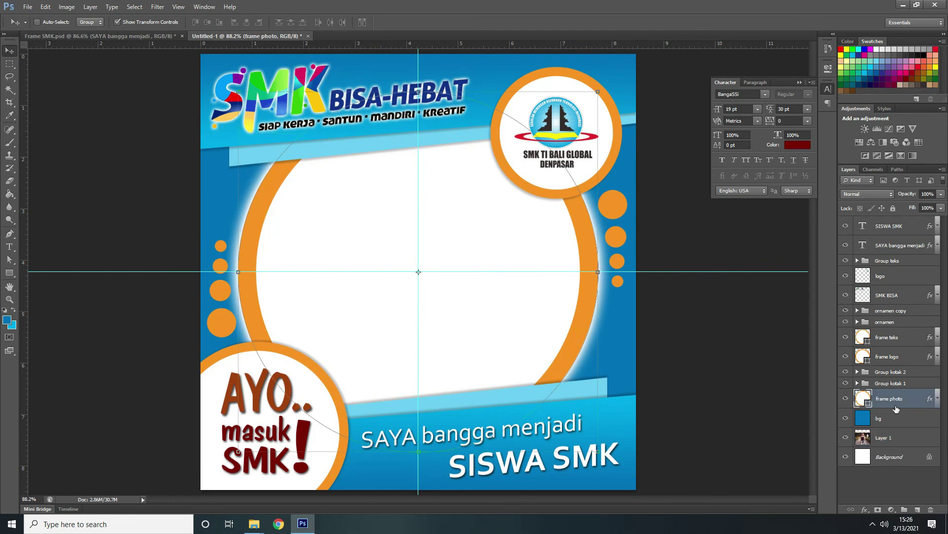
pyautogui.click(845, 398)
pyautogui.click(845, 398)
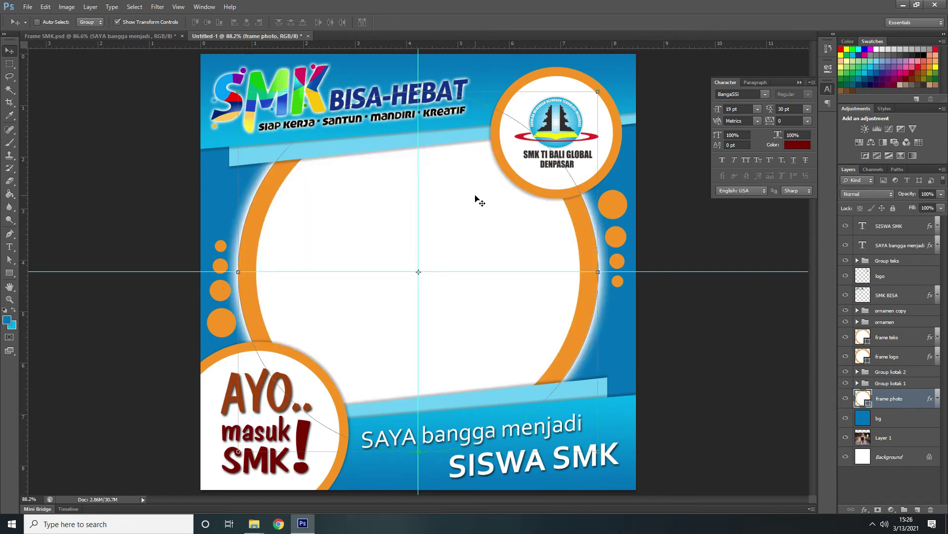
# - Remove the white fill from the frame photo circle, keeping only its orange stroke
pyautogui.click(9, 273)
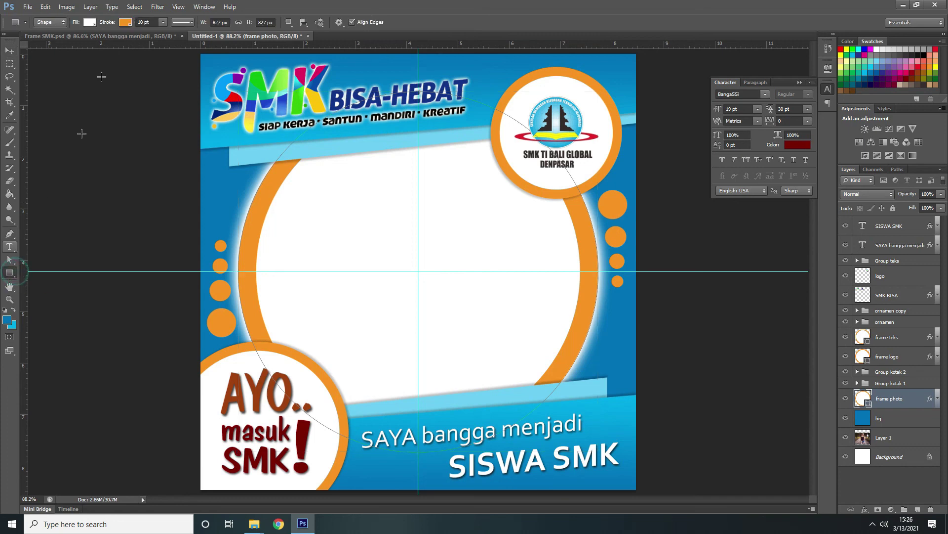
pyautogui.click(93, 24)
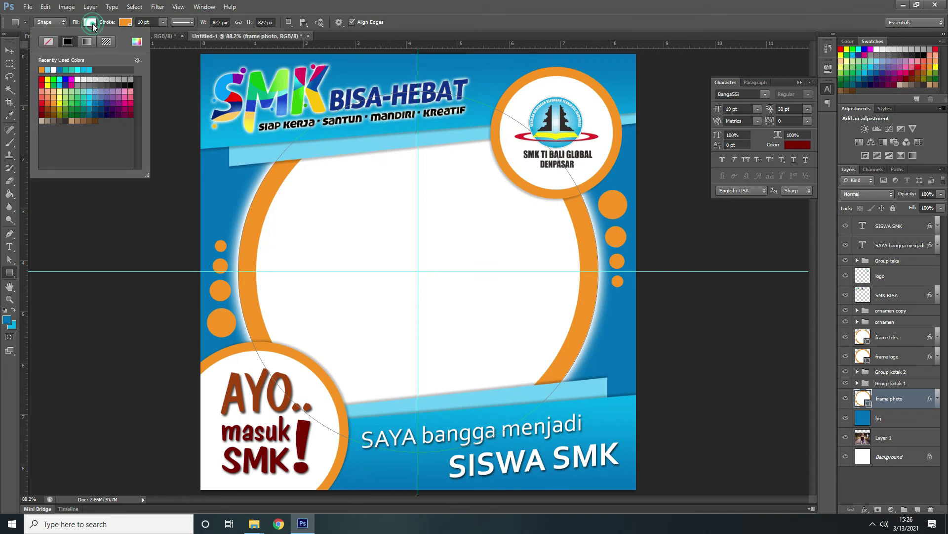
pyautogui.click(48, 42)
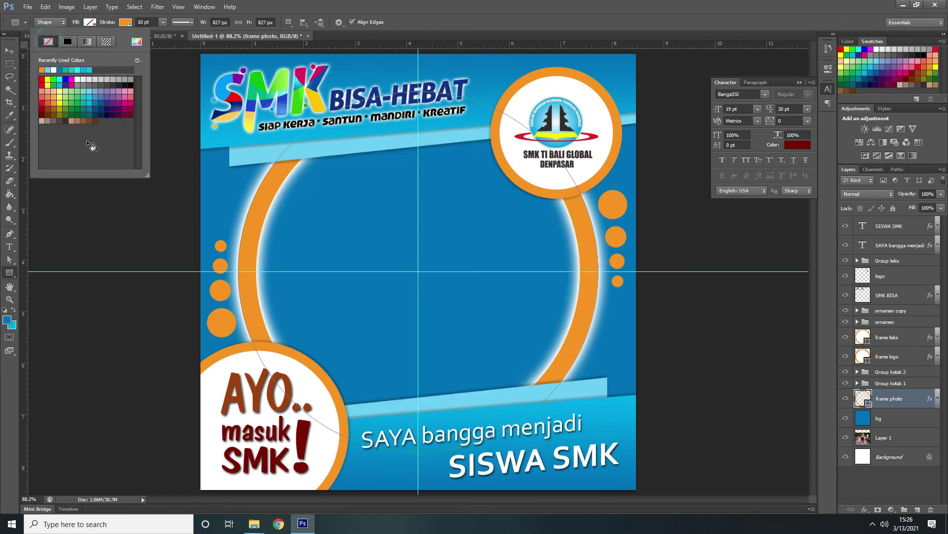
pyautogui.click(438, 36)
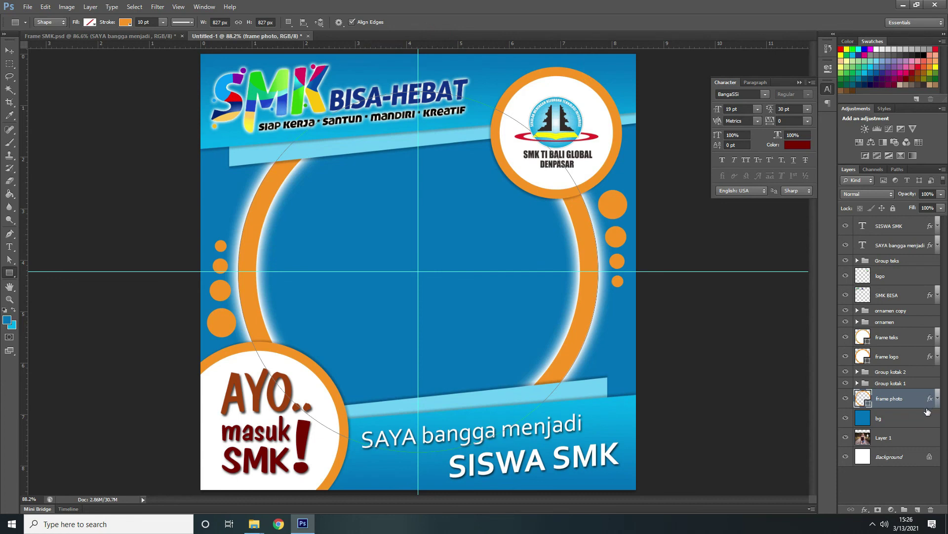
# - Make bg the active layer and switch to the Move tool
pyautogui.click(891, 439)
pyautogui.click(887, 420)
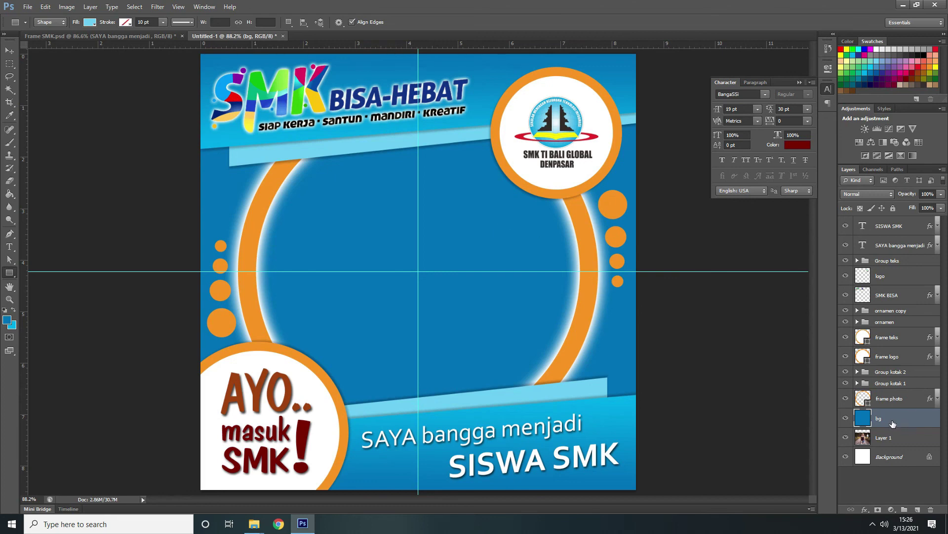
pyautogui.click(898, 405)
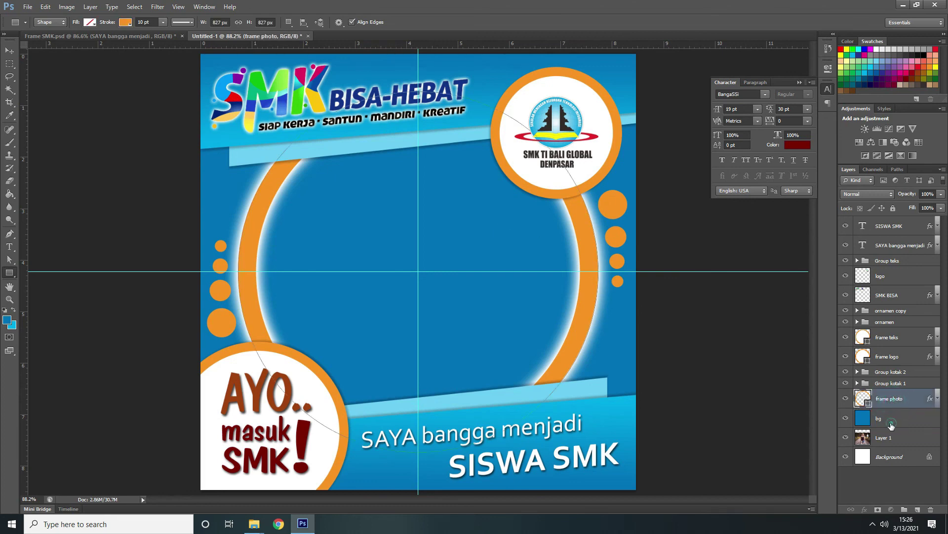
pyautogui.click(891, 424)
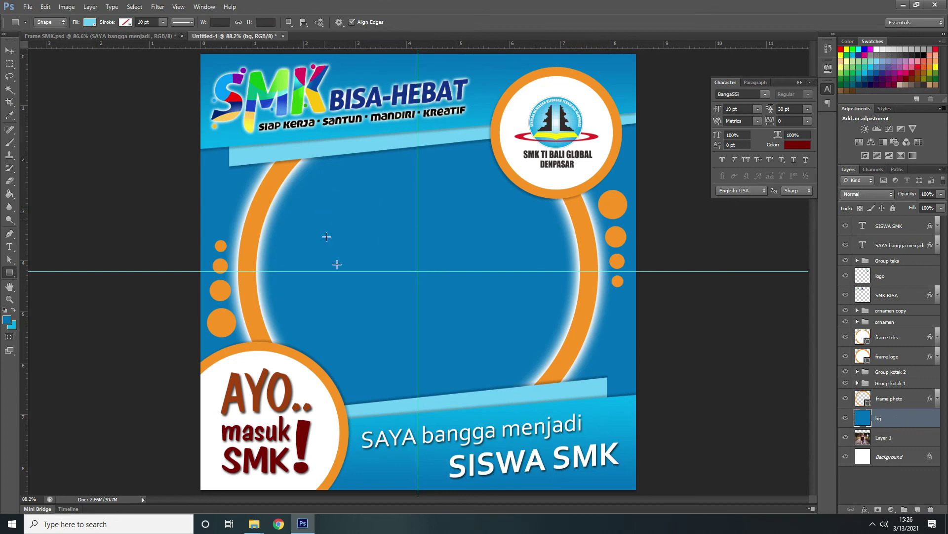
pyautogui.click(8, 51)
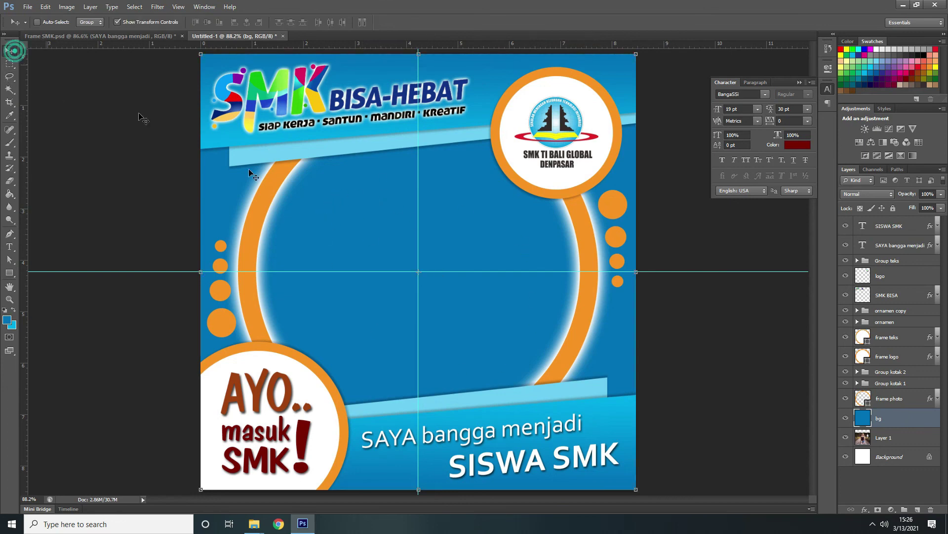
pyautogui.keyDown('ctrl'); pyautogui.click(862, 399); pyautogui.keyUp('ctrl')
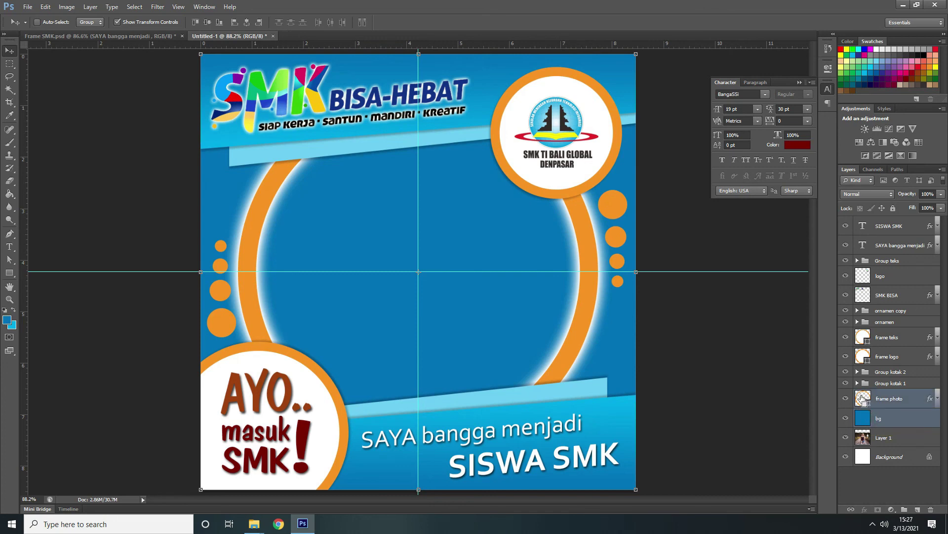
pyautogui.keyDown('ctrl'); pyautogui.click(862, 399); pyautogui.keyUp('ctrl')
pyautogui.hotkey('ctrl', 'd')
pyautogui.click(888, 417)
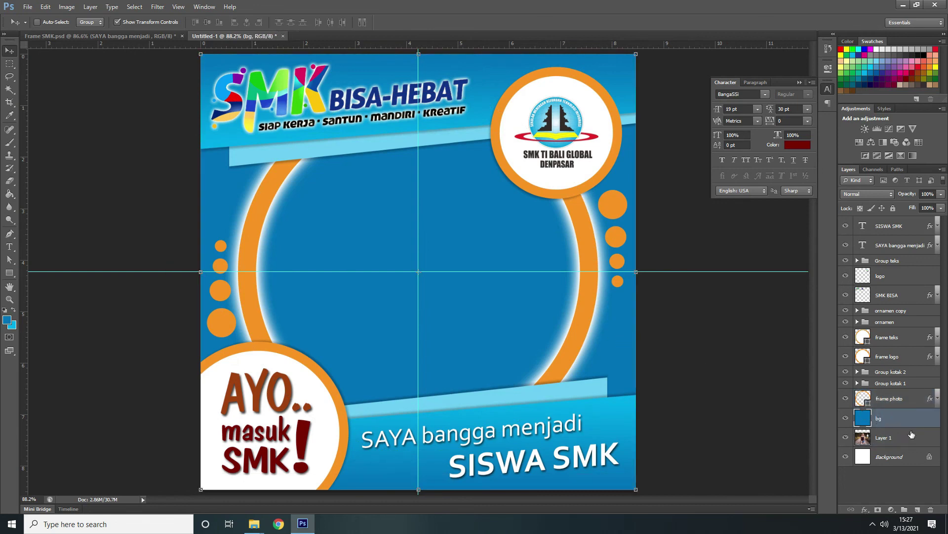
# - Load the frame photo circle as a selection, delete that area from the bg layer, and deselect
pyautogui.click(846, 419)
pyautogui.click(845, 418)
pyautogui.keyDown('ctrl'); pyautogui.click(860, 398); pyautogui.keyUp('ctrl')
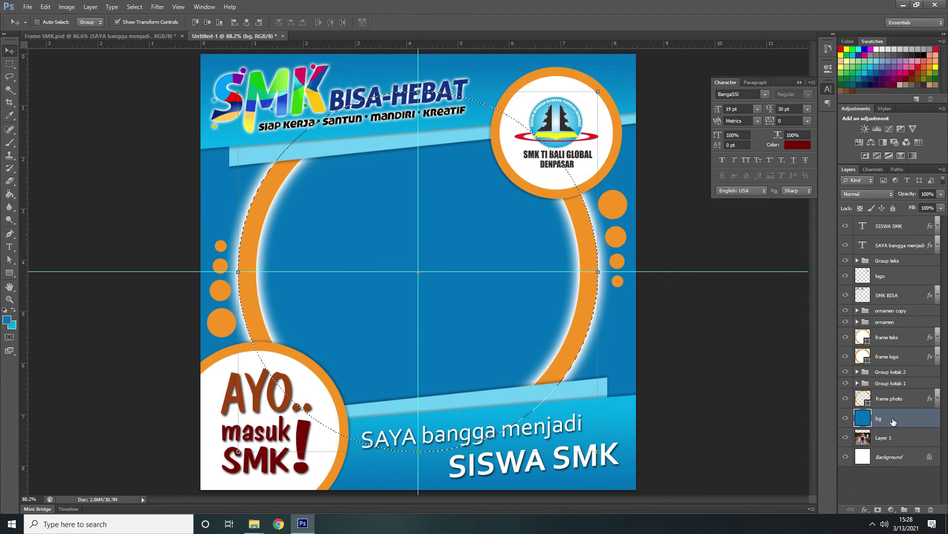
pyautogui.press('Delete')
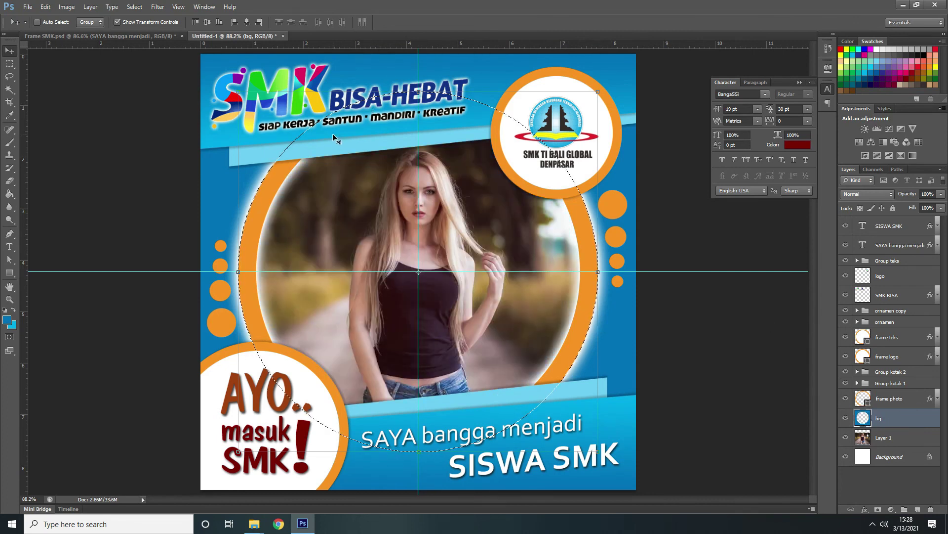
pyautogui.hotkey('ctrl', 'd')
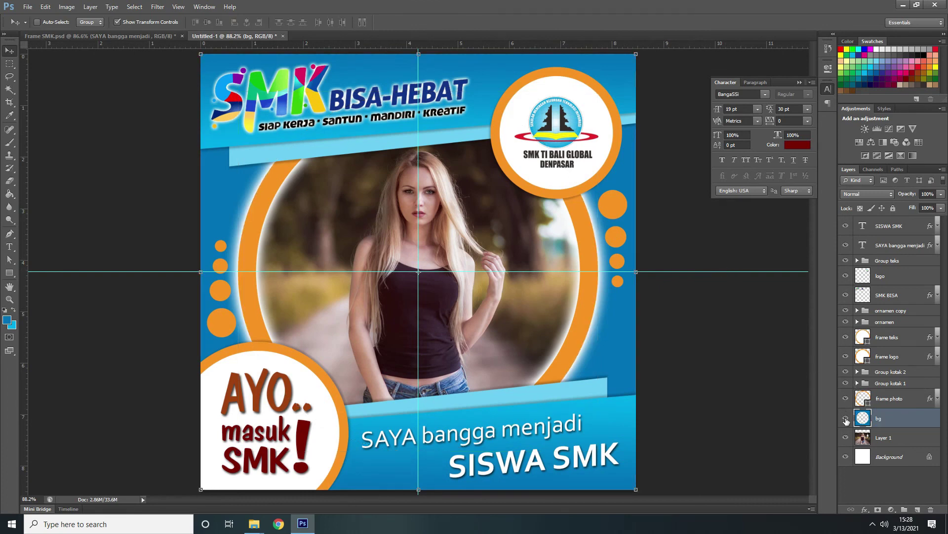
# - Hide the white Background layer, checking the cut-out with the photo hidden and shown, and select the photo layer
pyautogui.click(845, 438)
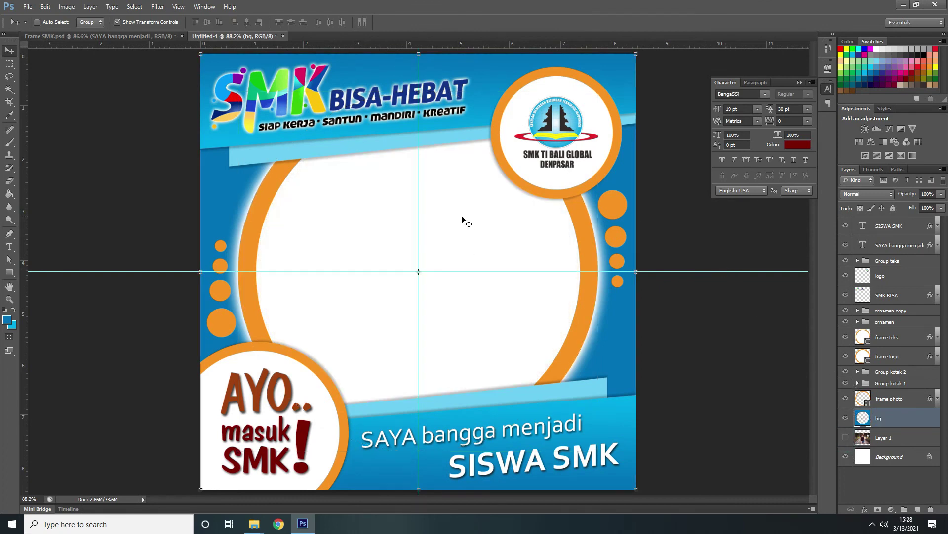
pyautogui.click(846, 437)
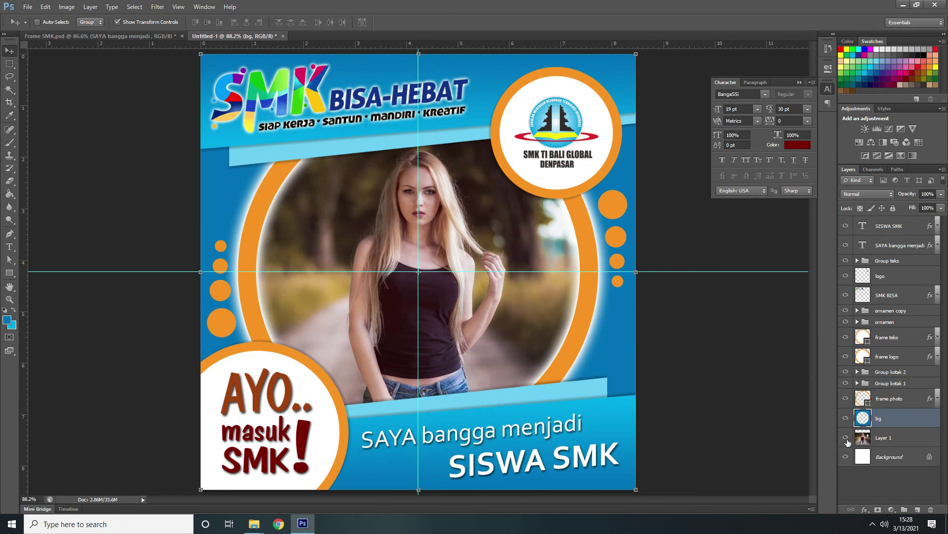
pyautogui.click(846, 437)
pyautogui.click(846, 457)
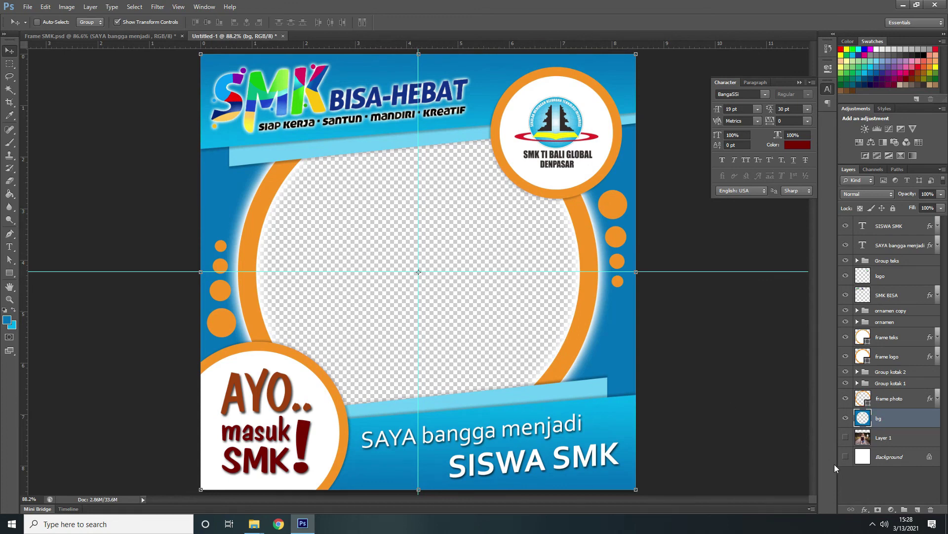
pyautogui.click(845, 437)
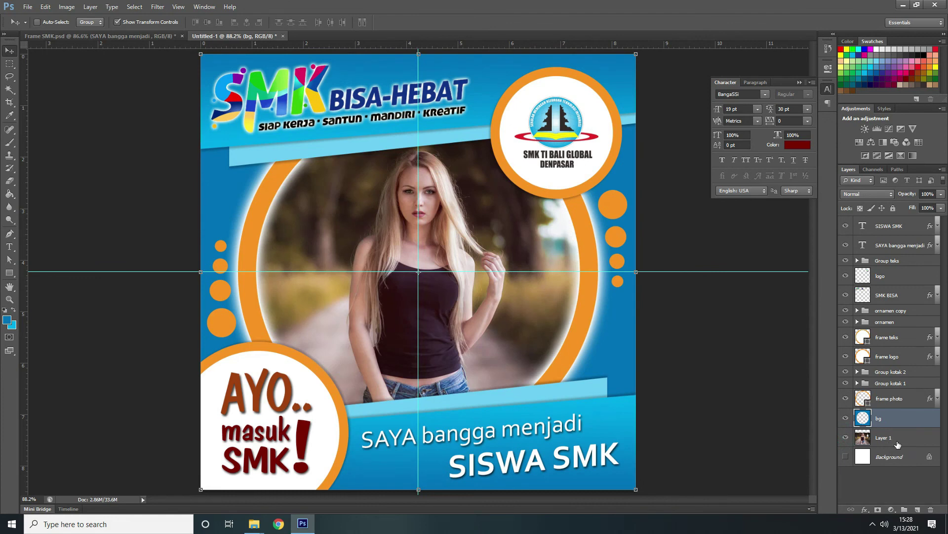
pyautogui.click(895, 441)
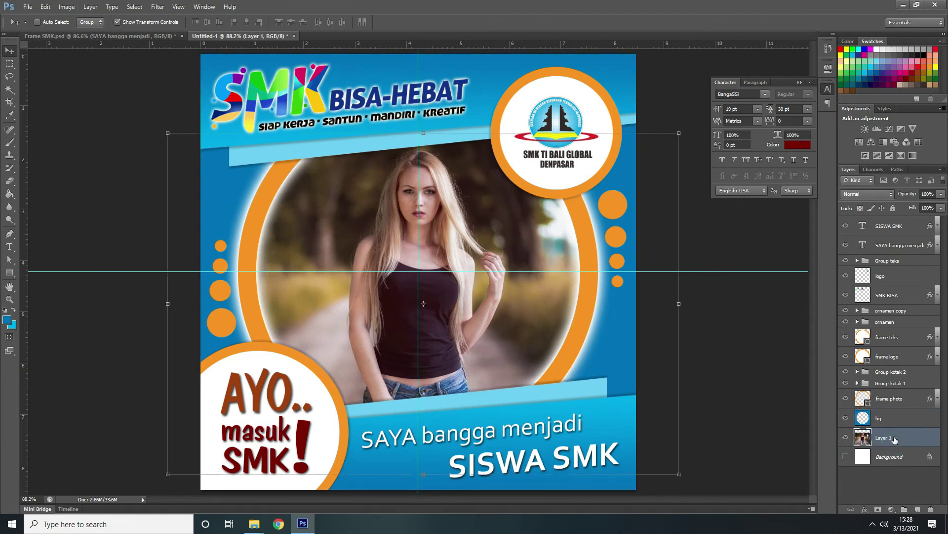